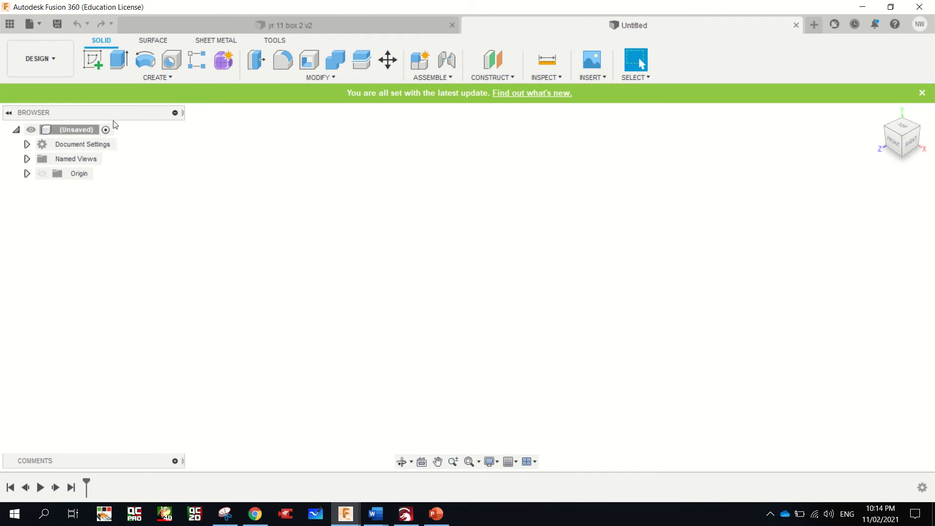
Sketch a rectangle 19 mm high and 630 mm long on the front origin plane
click(92, 62)
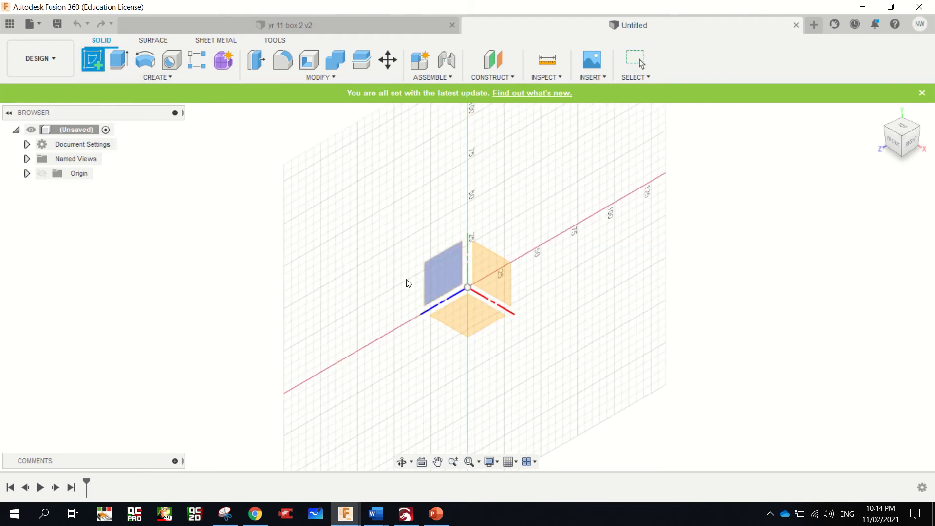
click(499, 268)
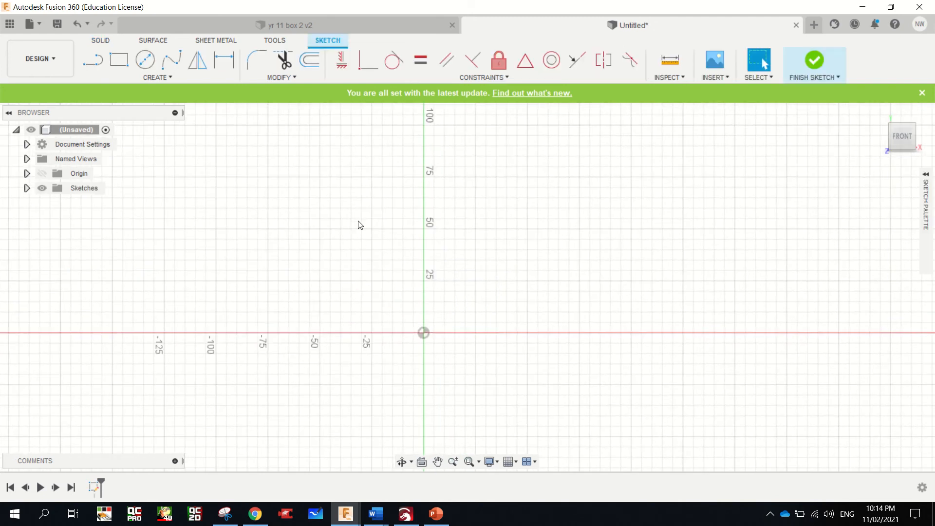
click(118, 60)
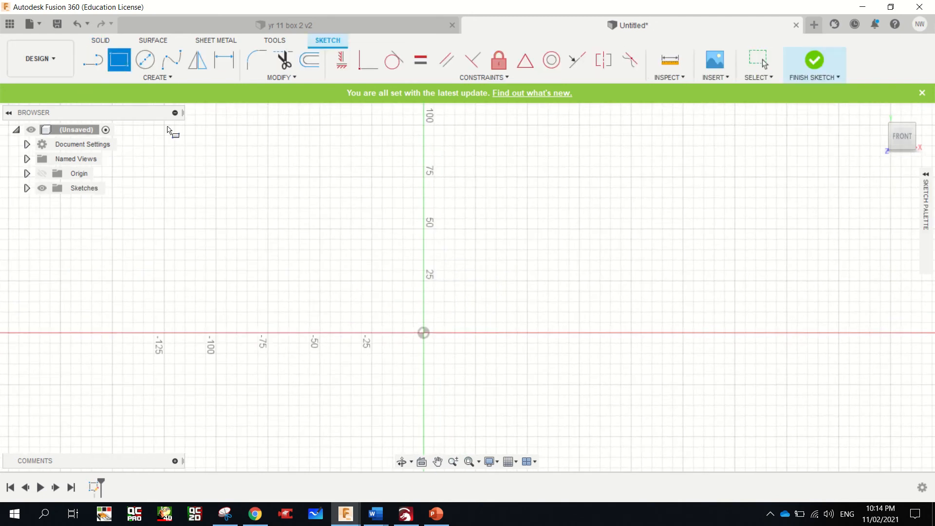
click(309, 291)
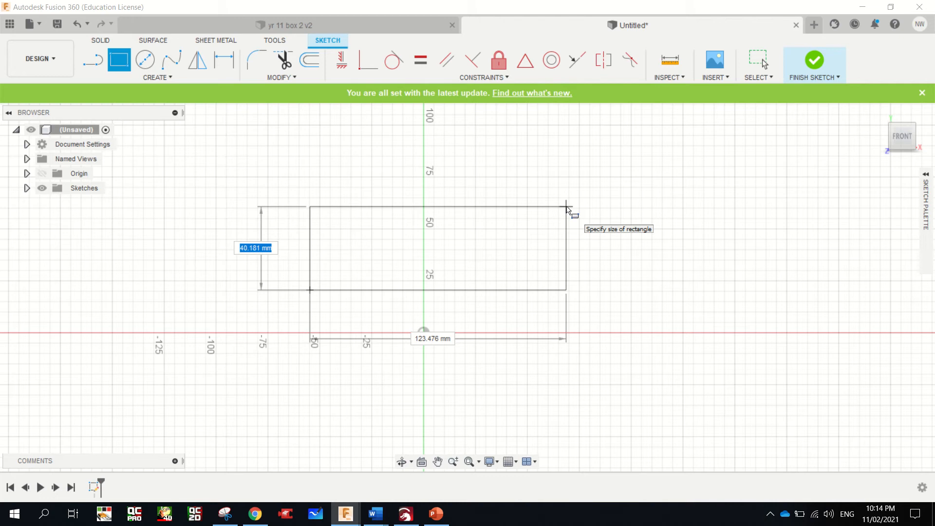
text(19)
key(Tab)
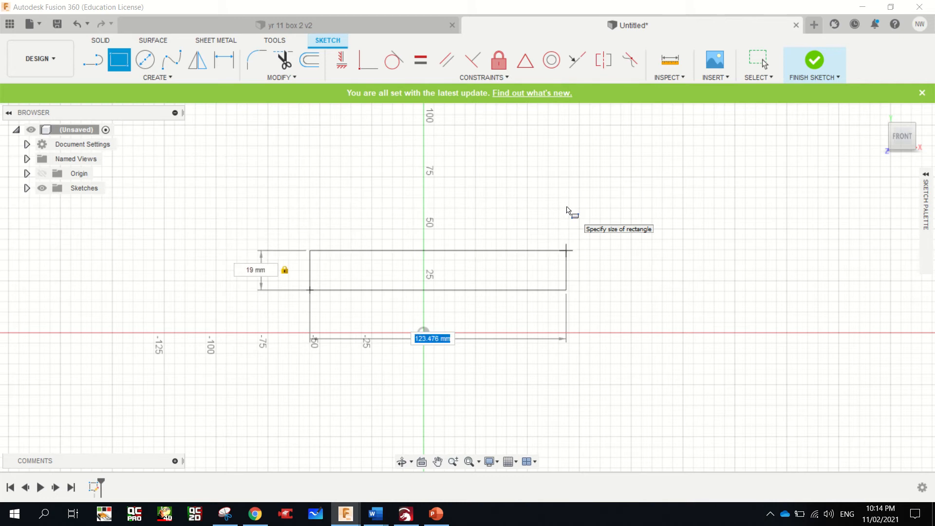
text(630)
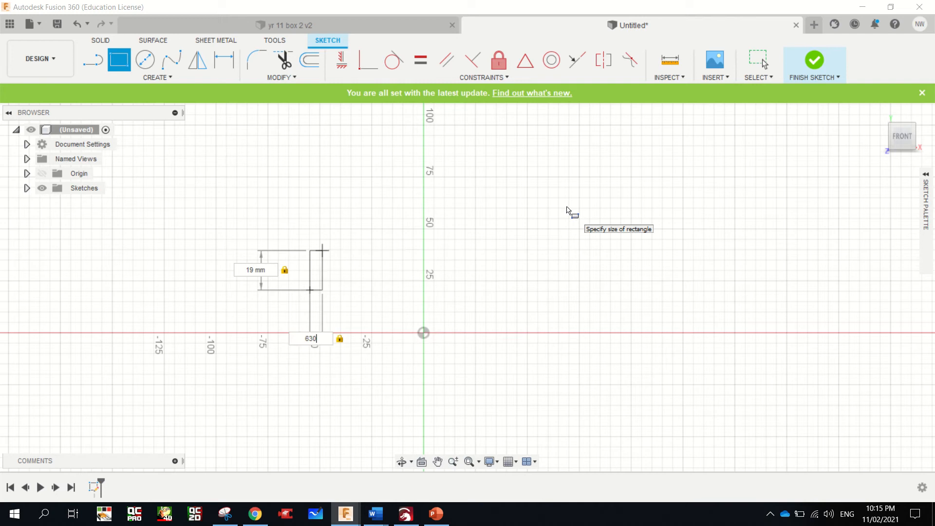
key(Return)
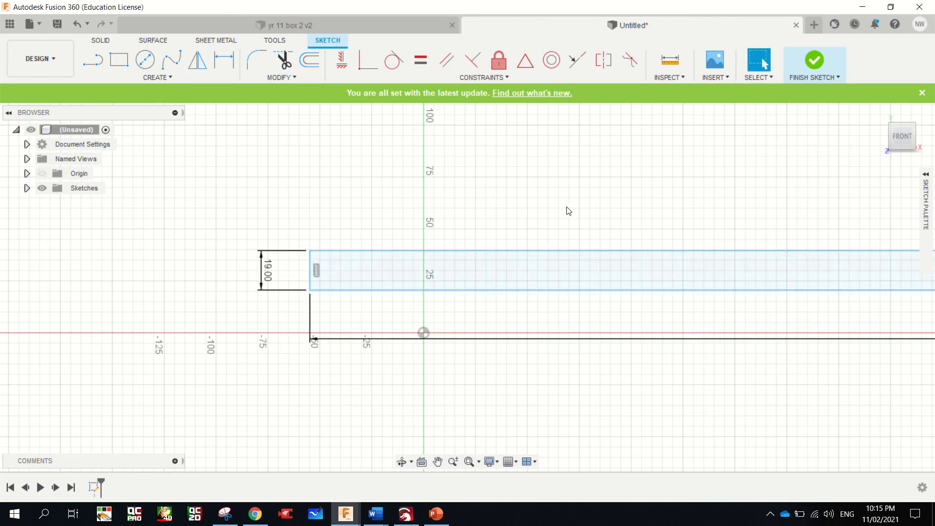
Extrude the rectangle profile 85 mm as a new body to form the board
key(e)
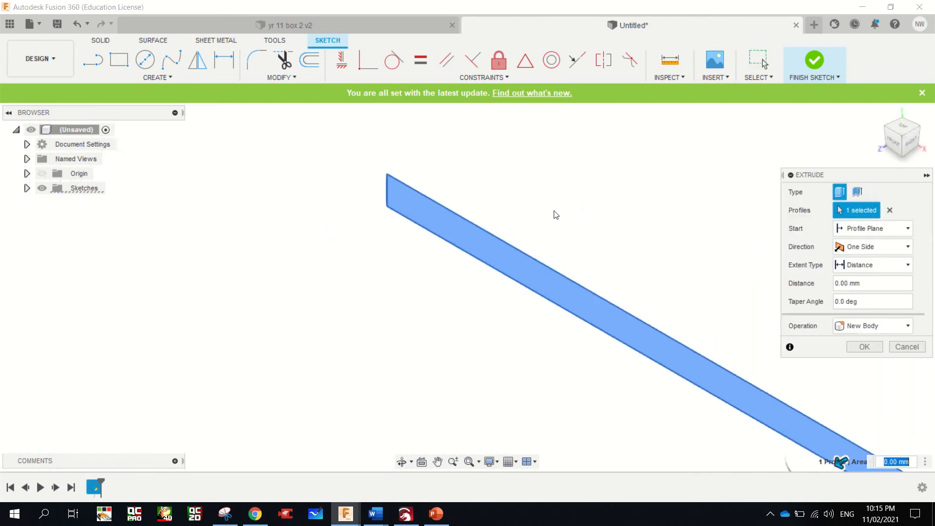
scroll(502, 301, down, 5)
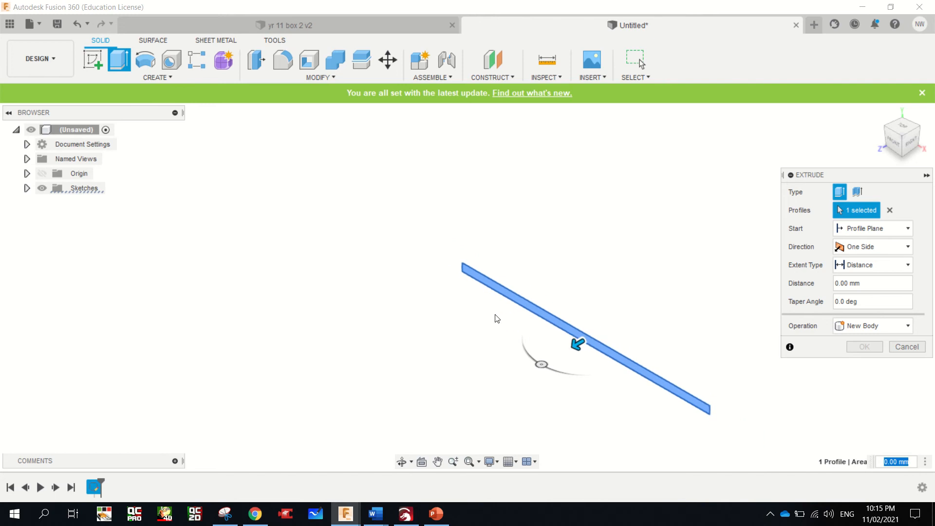
scroll(643, 433, up, 2)
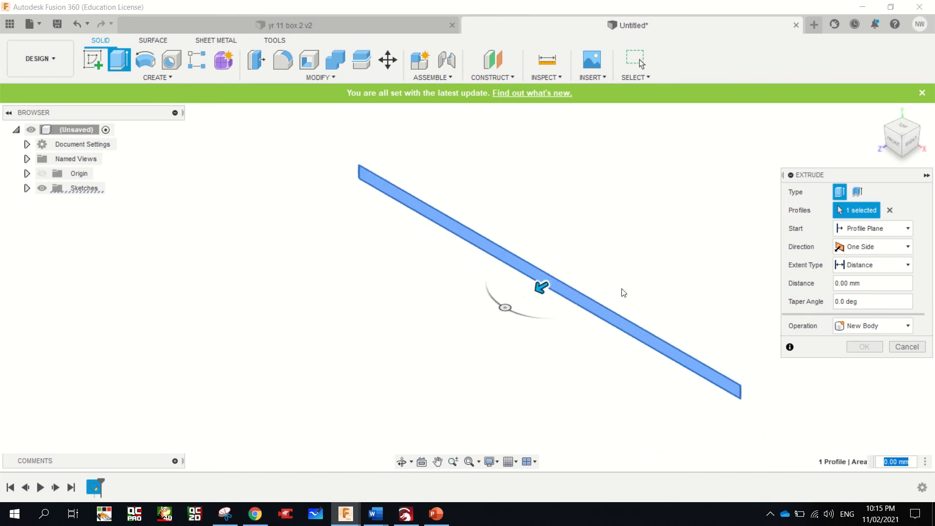
click(858, 284)
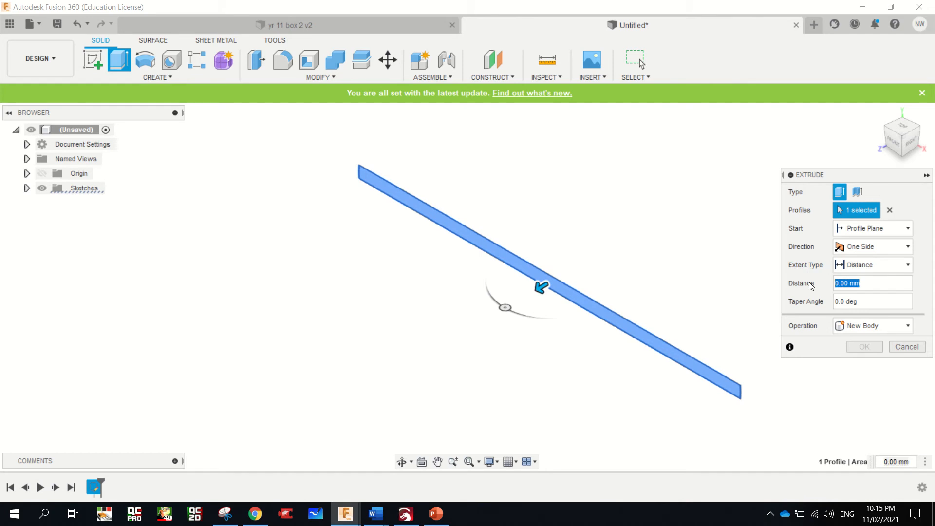
text(85)
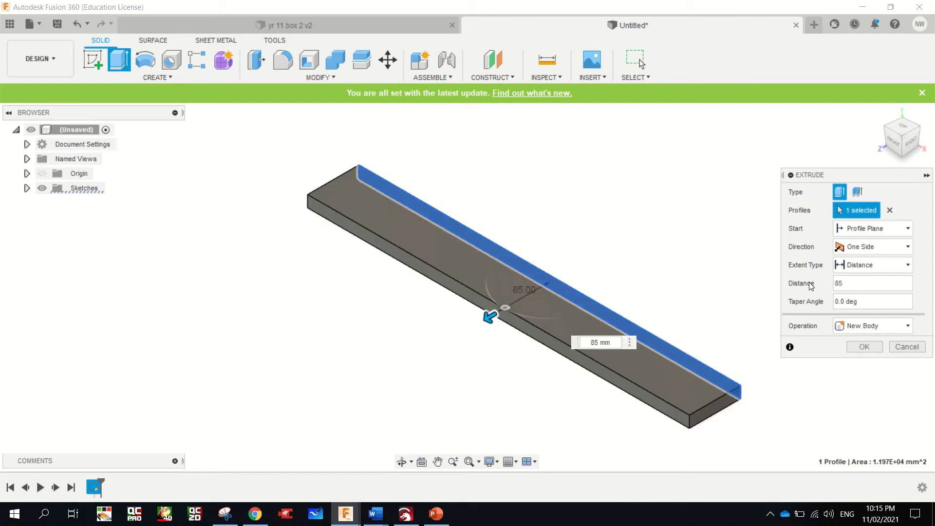
key(Return)
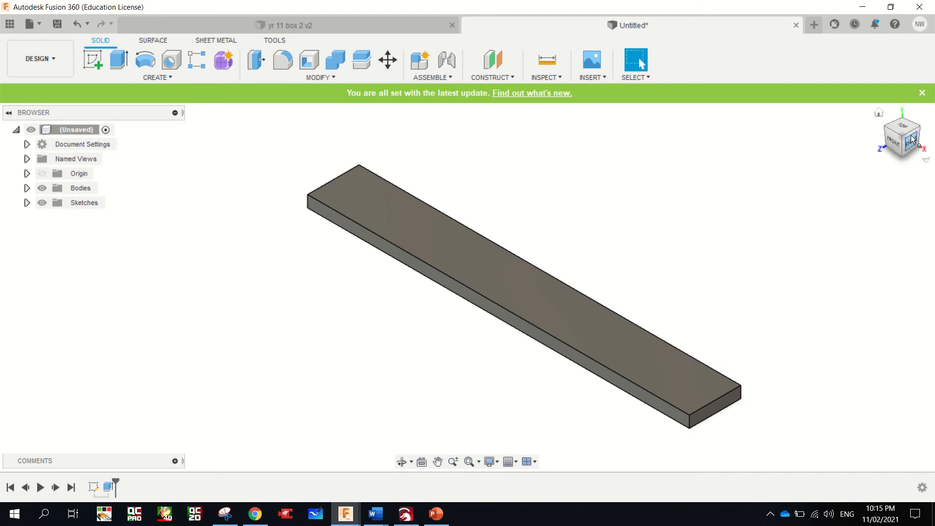
Start a sketch on the board's right end face and draw a 12 mm line along the bottom edge from the corner at the vertical axis
mouse_move(901, 139)
mouse_down()
mouse_move(893, 132)
mouse_move(899, 144)
mouse_up()
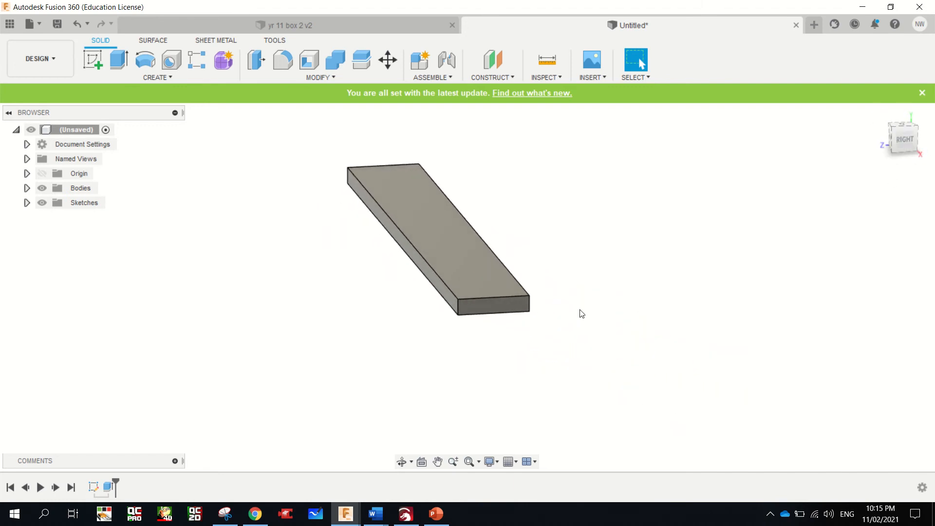
scroll(520, 314, up, 6)
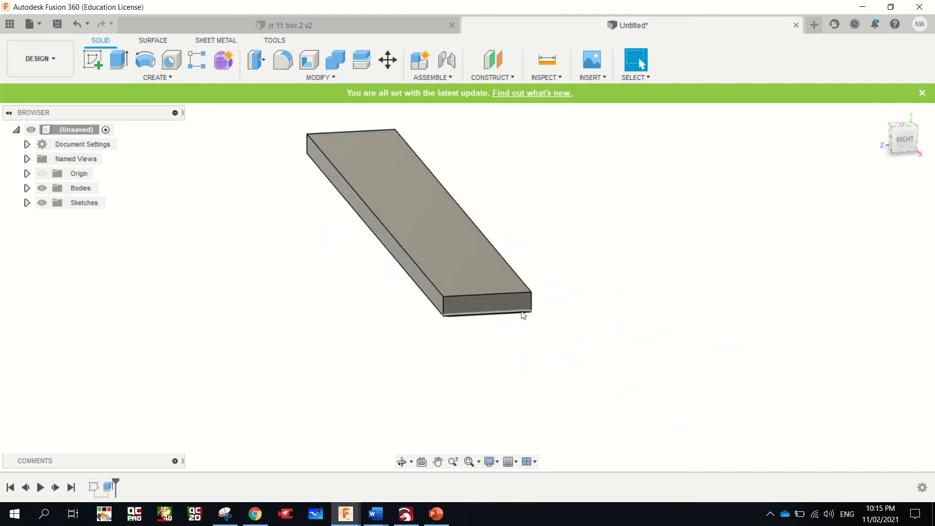
click(84, 56)
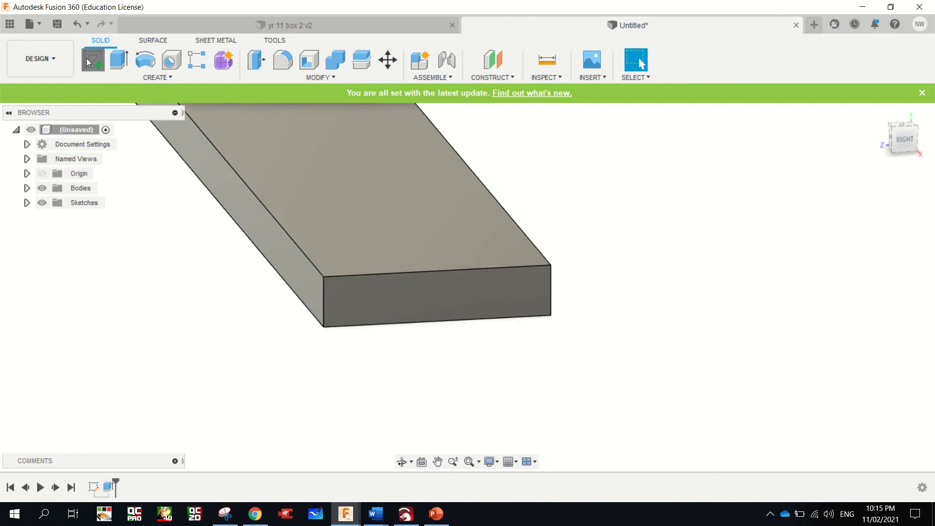
click(508, 292)
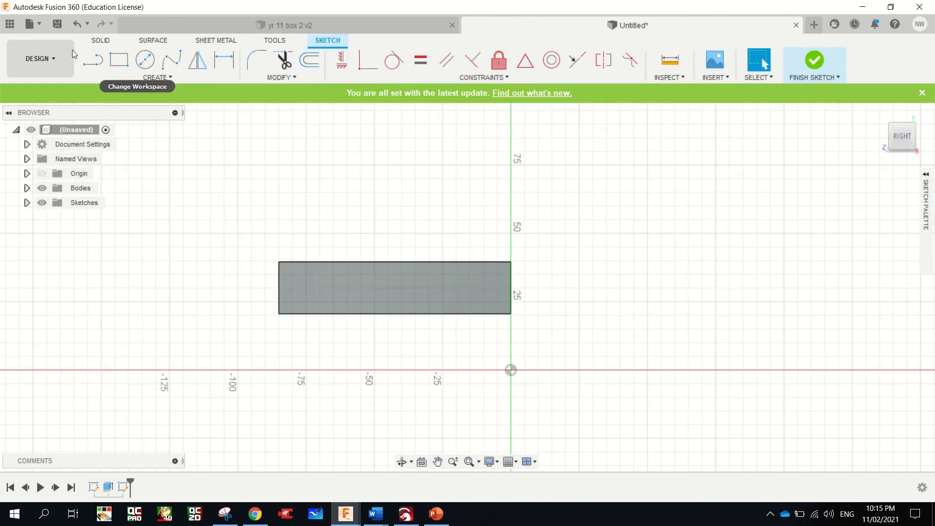
click(99, 64)
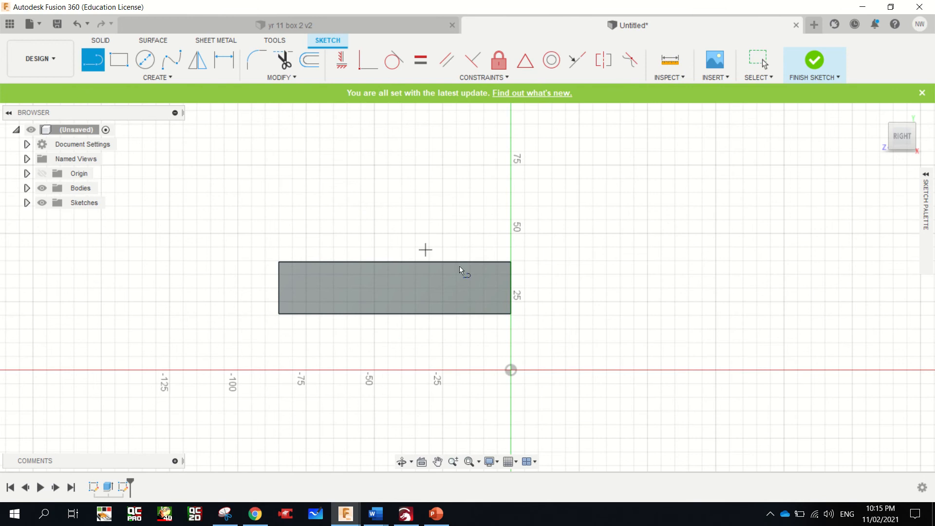
click(510, 313)
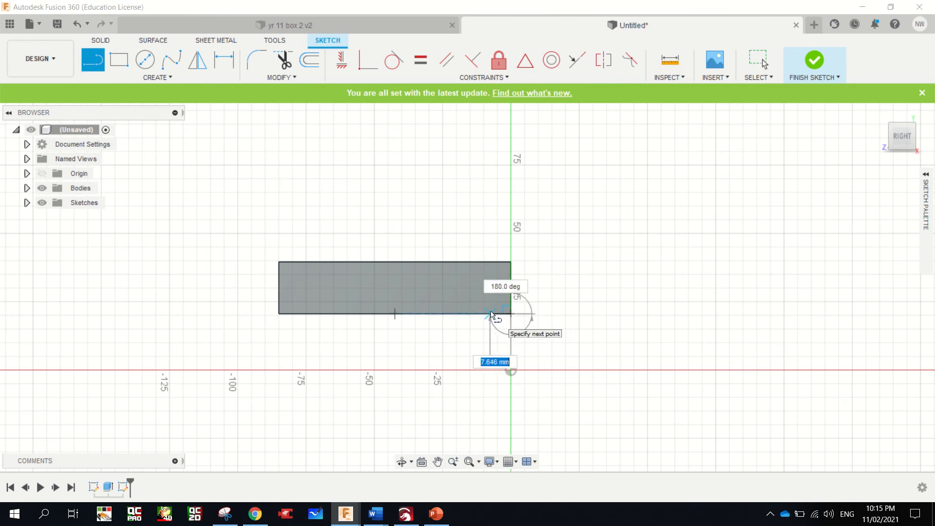
text(12)
key(Return)
key(Escape)
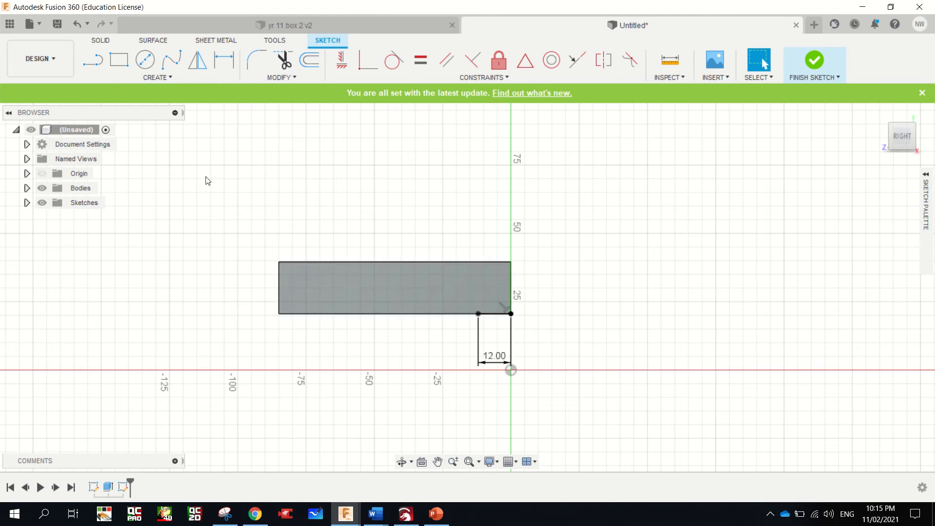
Draw a groove rectangle 10 mm high and 3 mm wide from the line's inner end, and delete the 12 mm guide line
click(118, 59)
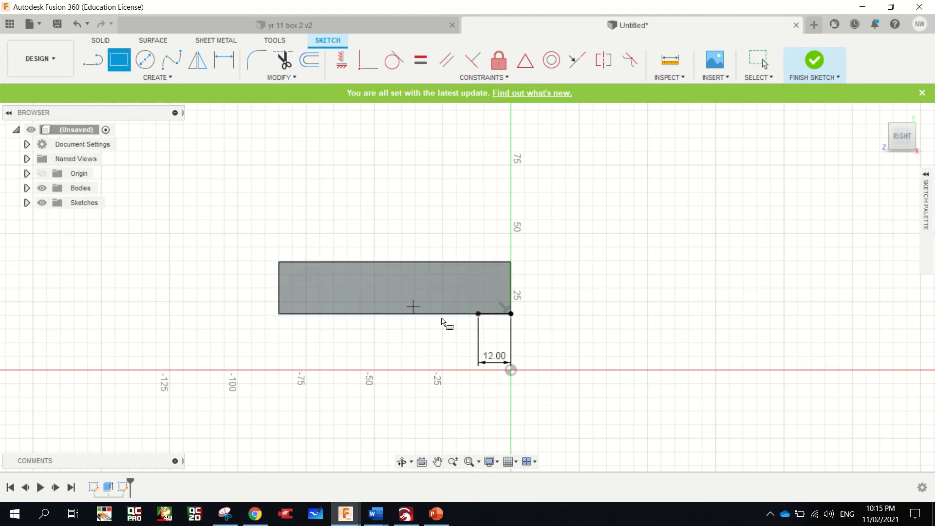
click(477, 314)
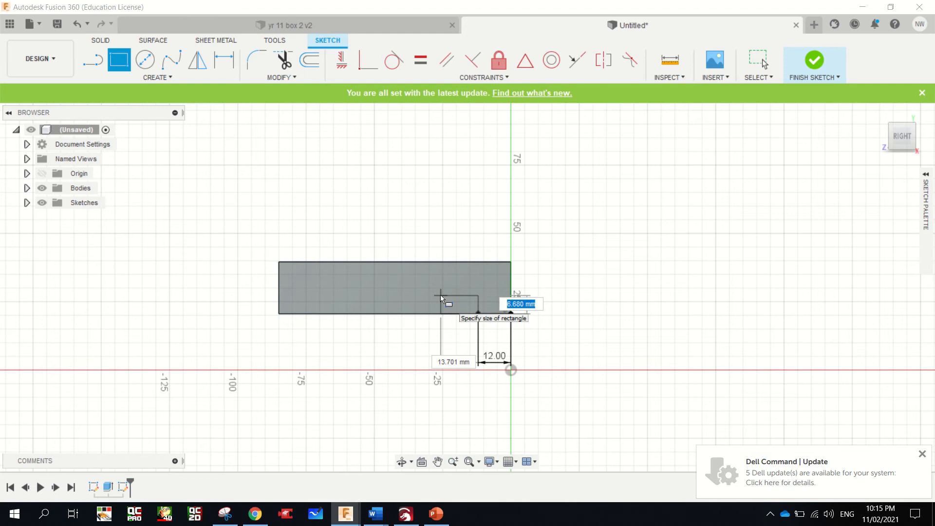
text(10)
key(Tab)
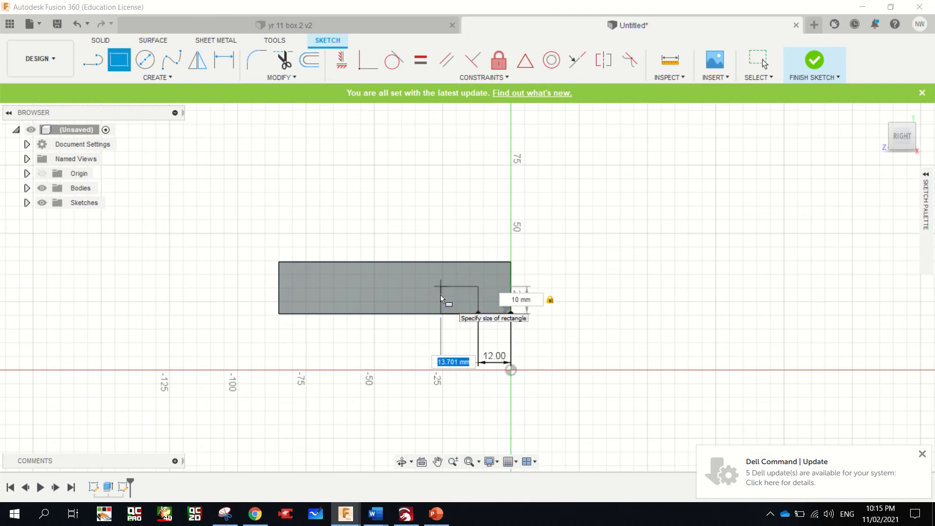
text(3)
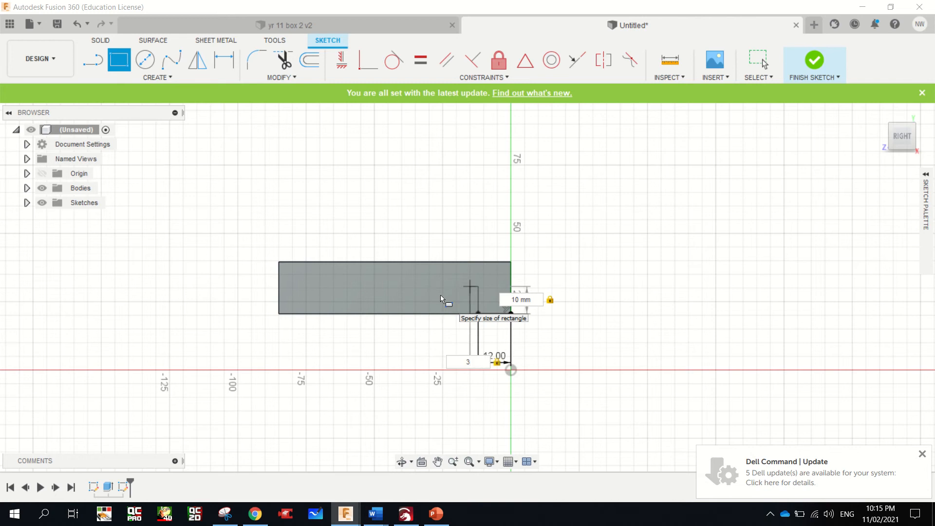
key(Return)
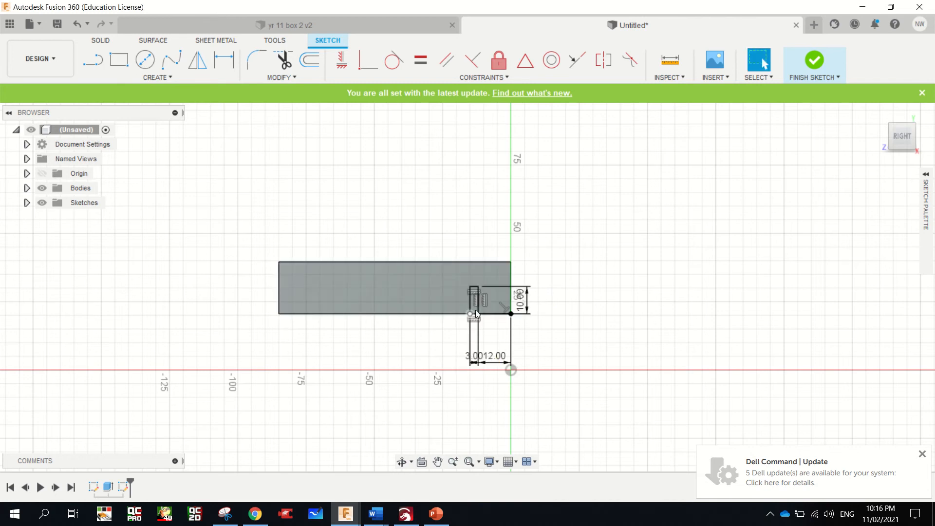
click(496, 317)
key(Delete)
Cut the groove profile through the board's full length with Extrude, using extent type All and operation Cut
scroll(474, 309, up, 5)
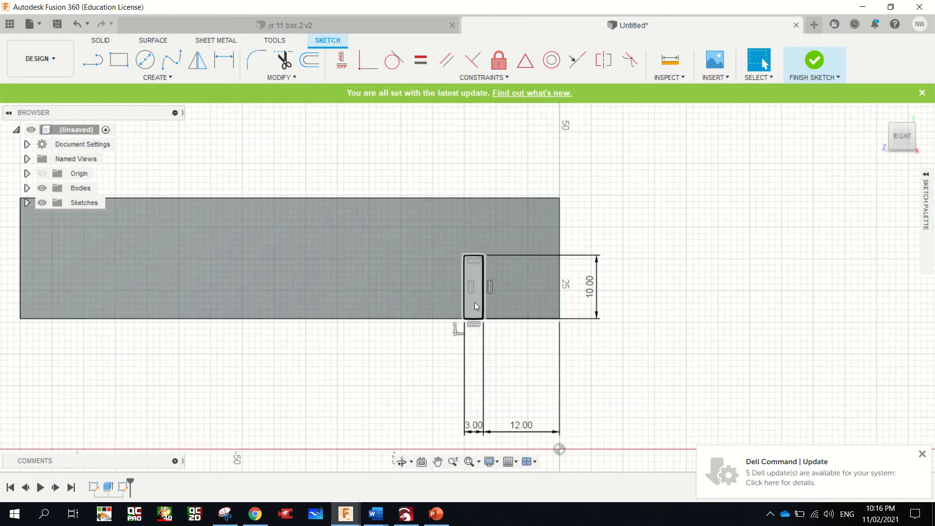
click(475, 303)
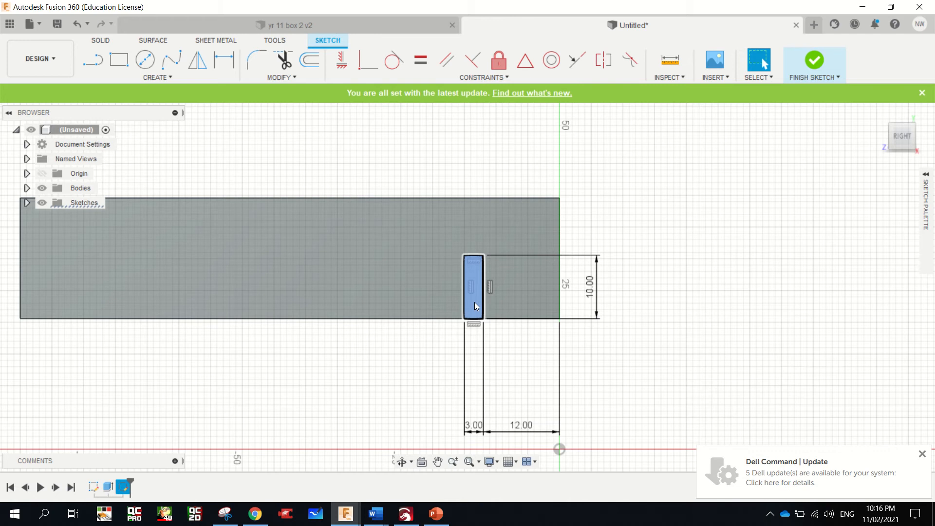
key(e)
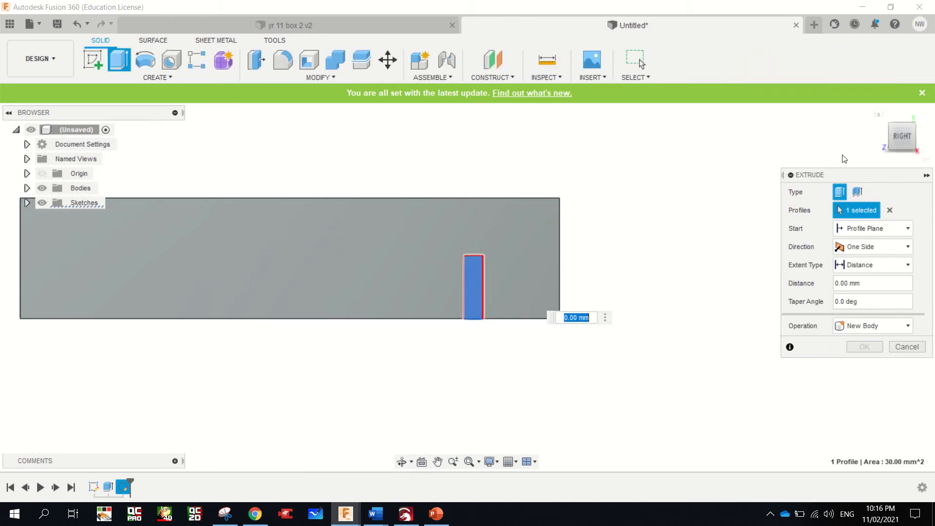
click(891, 127)
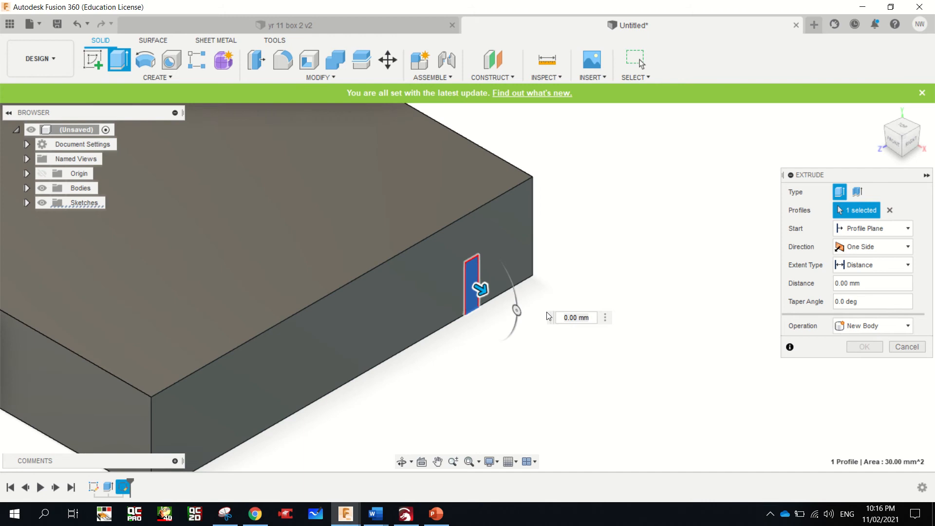
drag(477, 287, 440, 271)
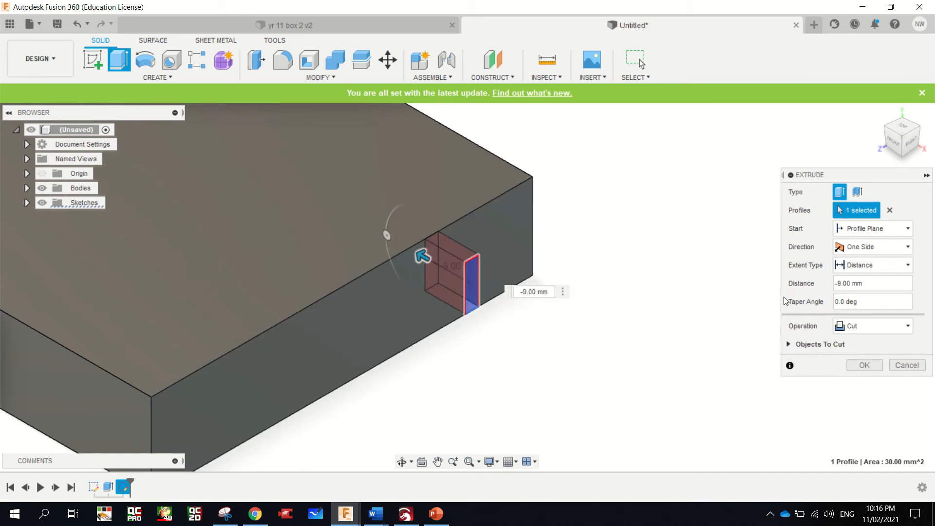
click(870, 265)
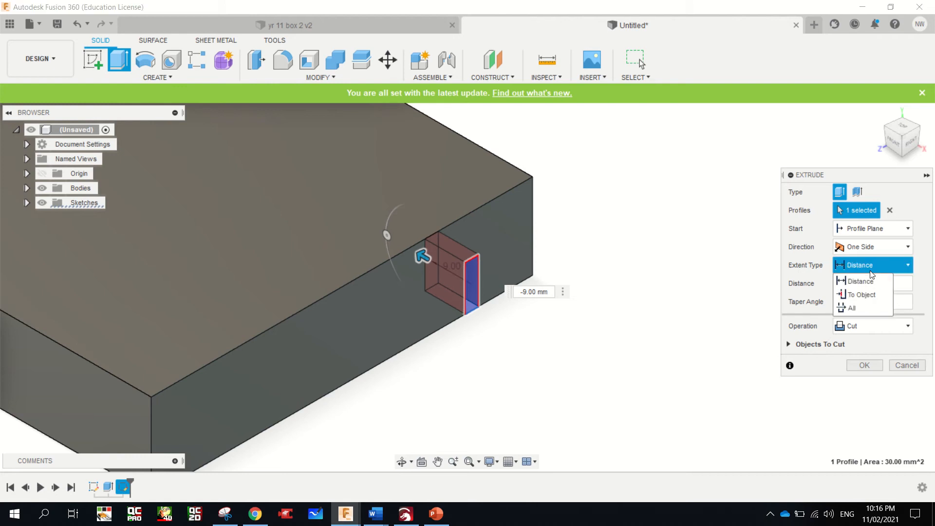
click(867, 308)
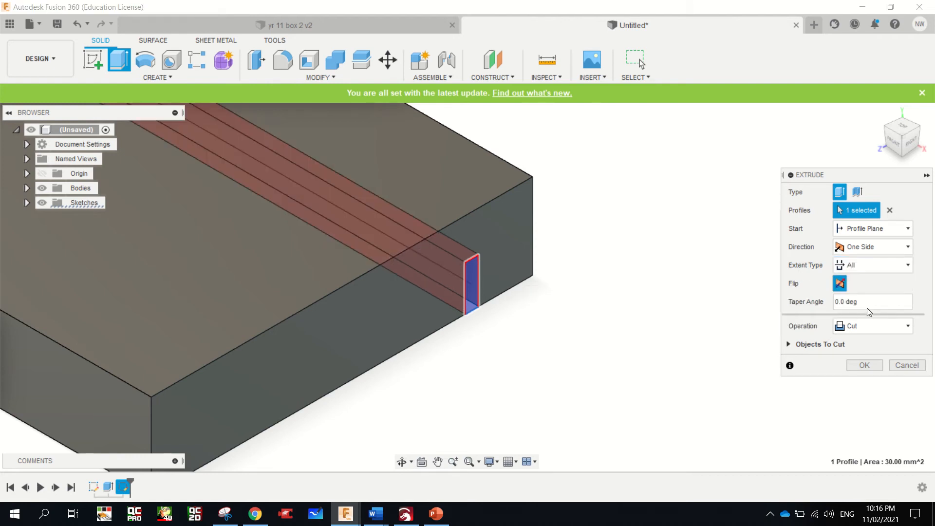
click(870, 364)
scroll(671, 327, down, 8)
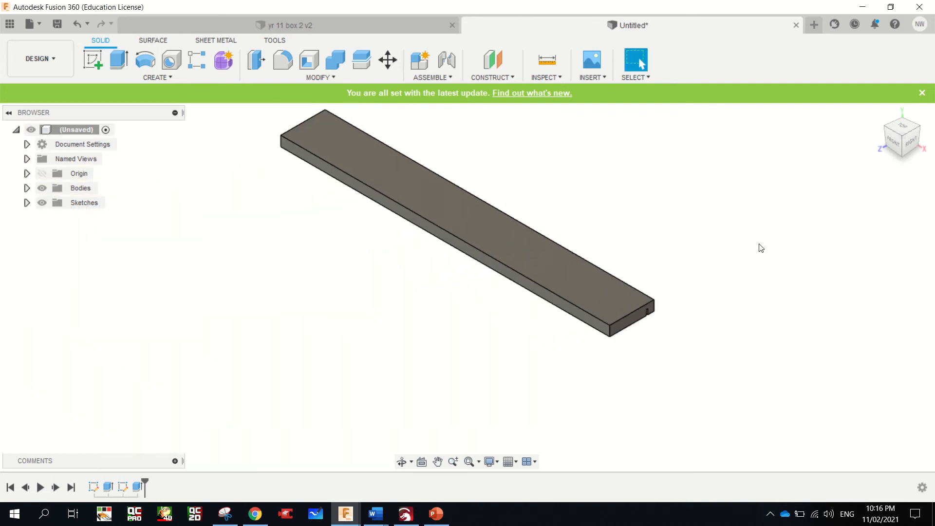
click(888, 145)
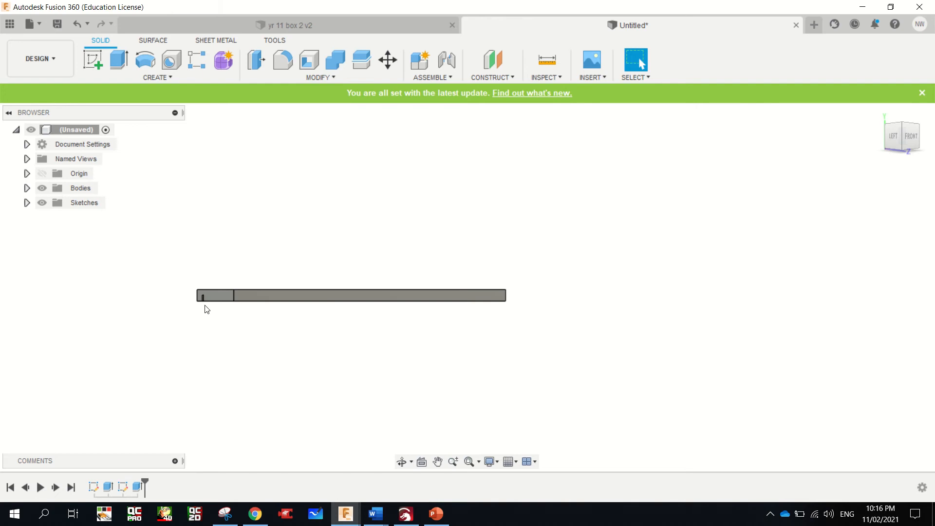
mouse_move(902, 125)
mouse_down()
mouse_move(870, 141)
mouse_move(870, 176)
mouse_up()
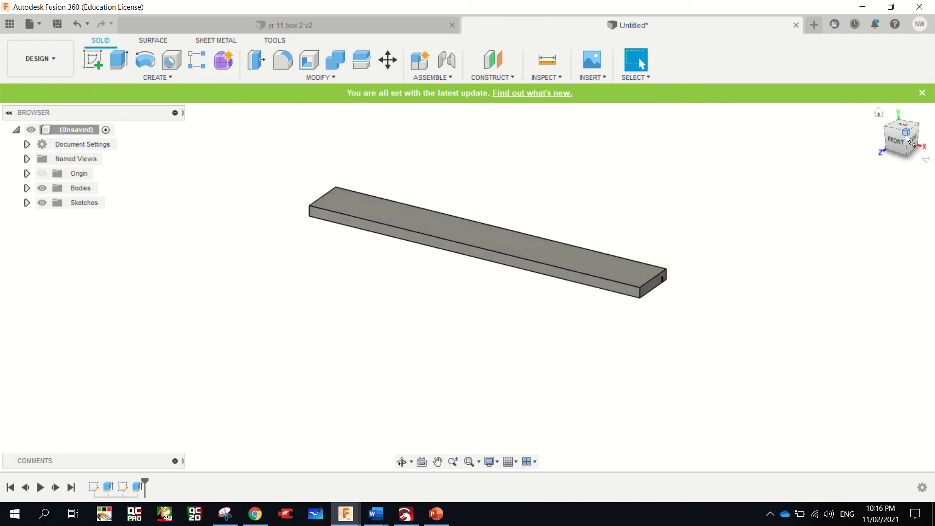
Start a sketch on the board's large top face and draw a rectangle 19 mm wide and 85 mm high at its left end
click(94, 58)
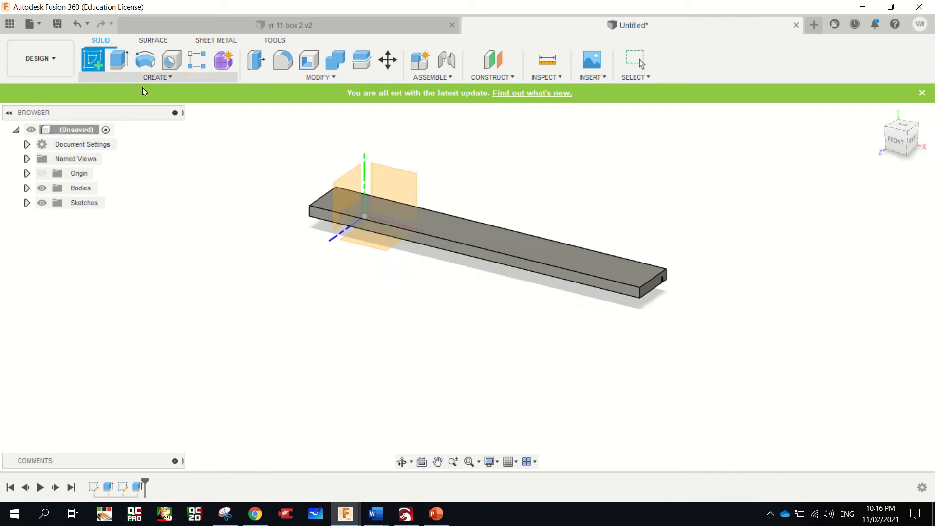
click(571, 267)
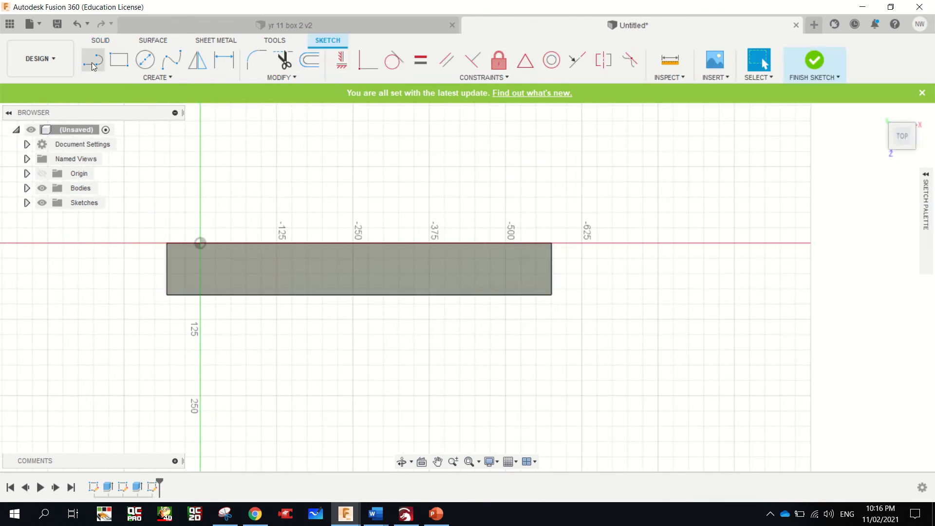
click(116, 60)
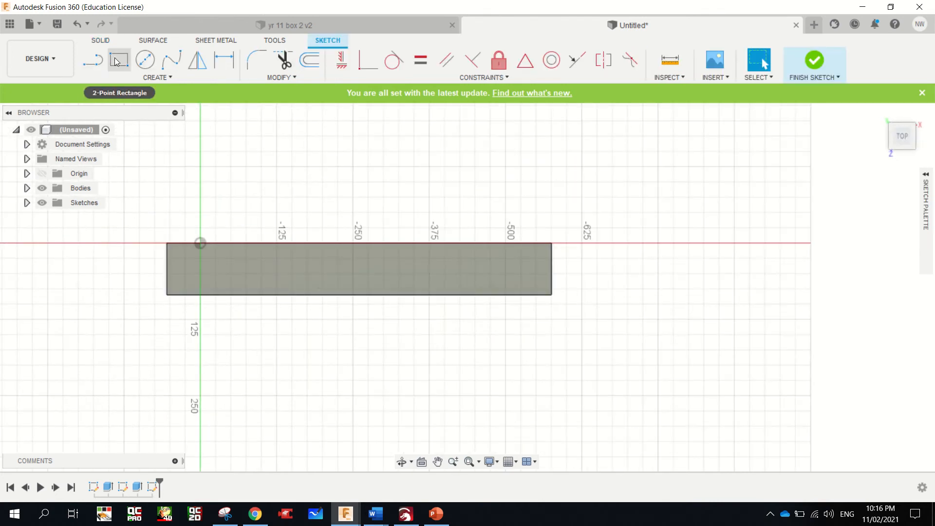
click(168, 244)
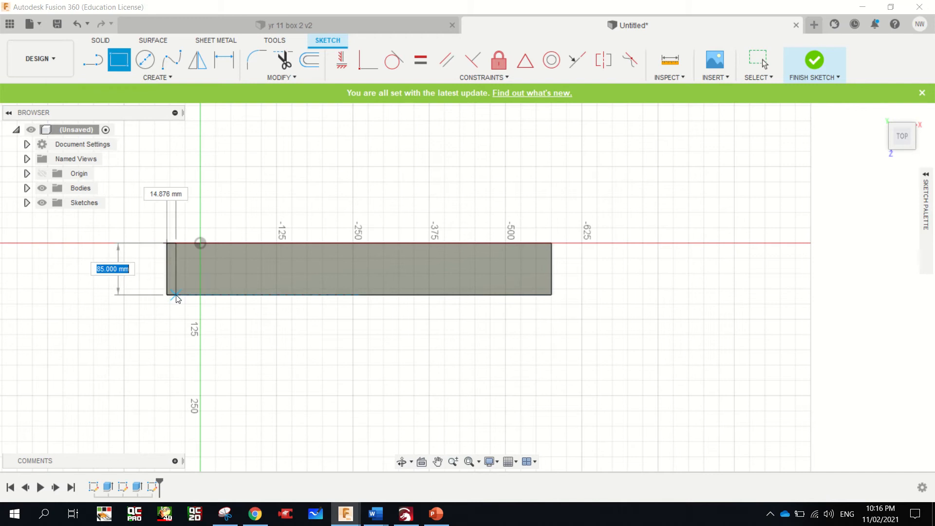
text(85)
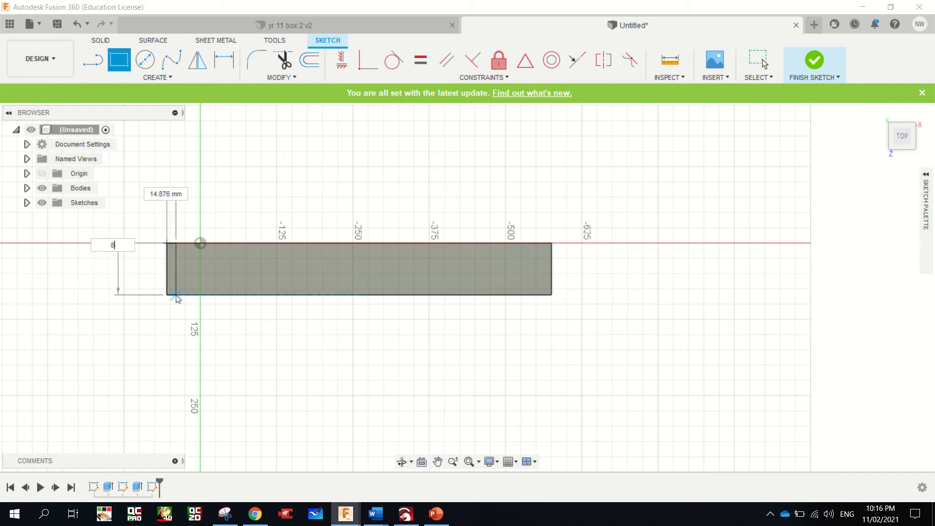
key(Tab)
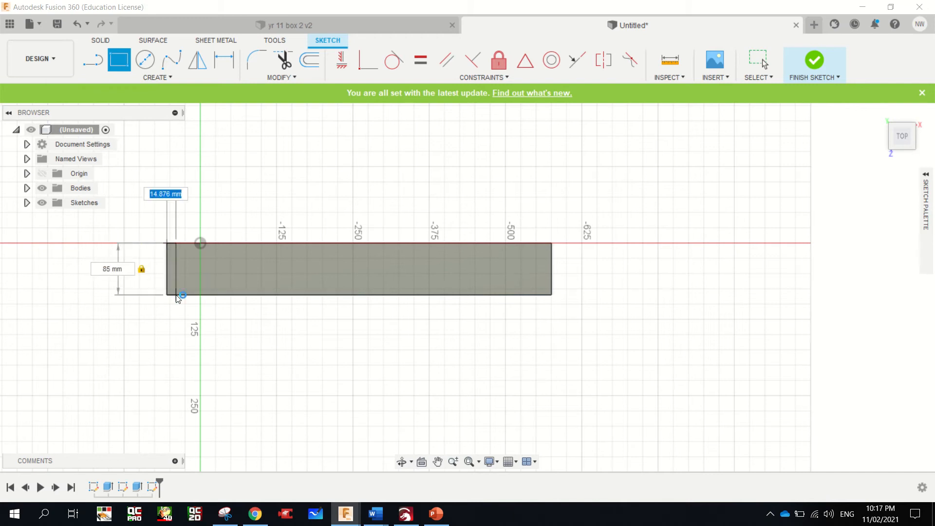
text(19)
key(Tab)
key(Return)
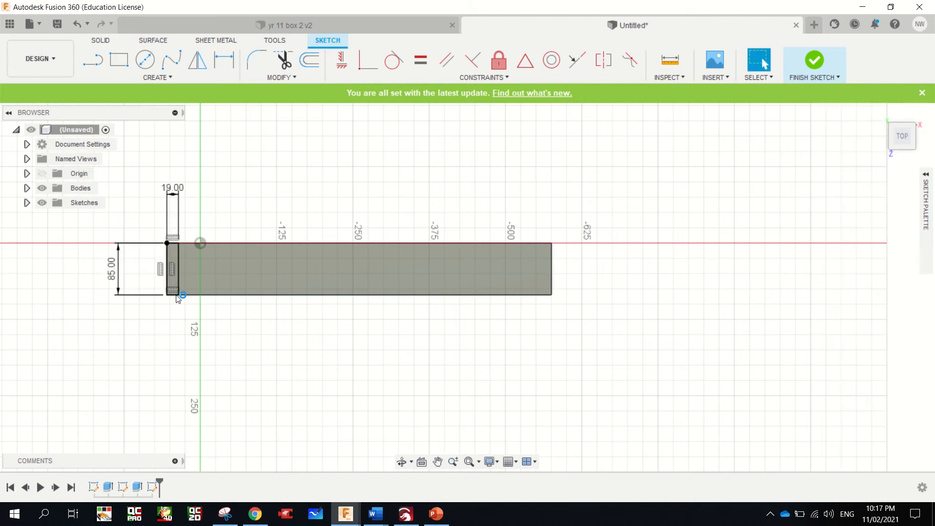
Draw a rectangle 15 mm high across the 19 mm end strip, starting at the board's upper left corner
scroll(179, 298, up, 5)
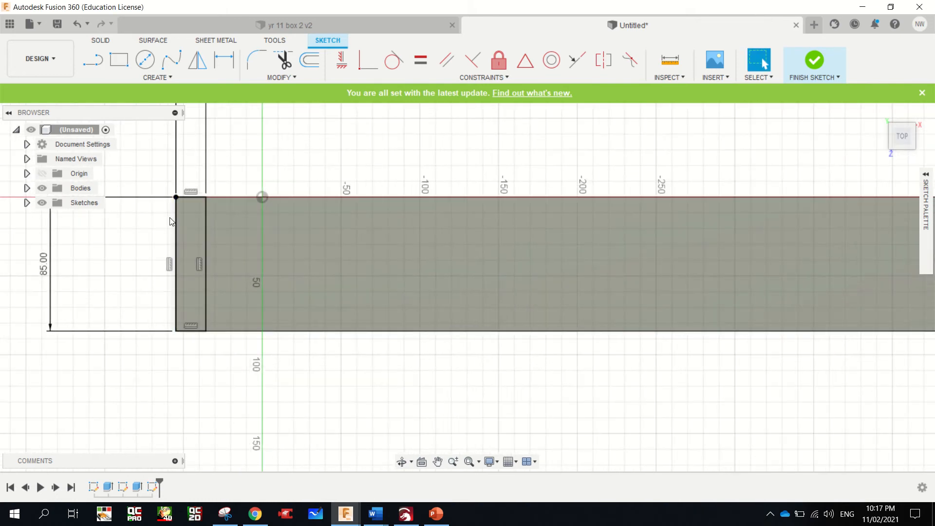
click(120, 61)
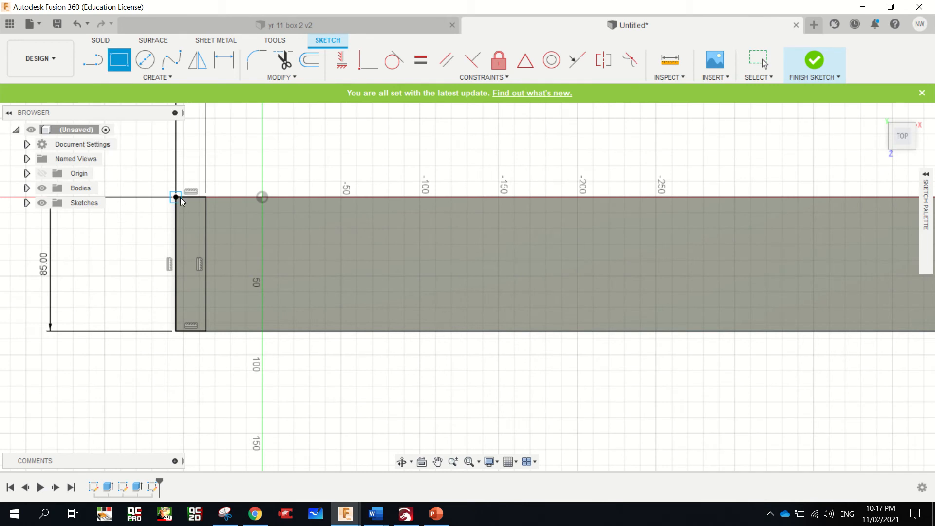
click(180, 197)
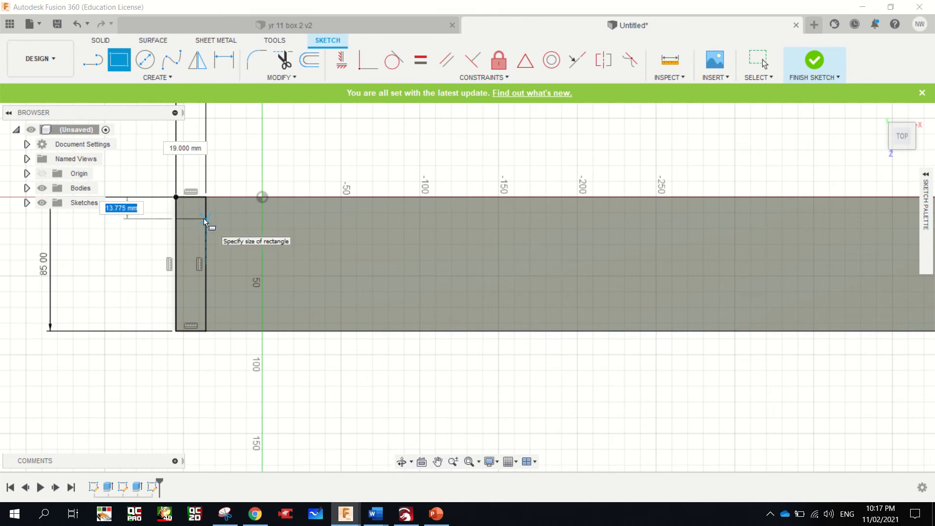
text(15)
key(Tab)
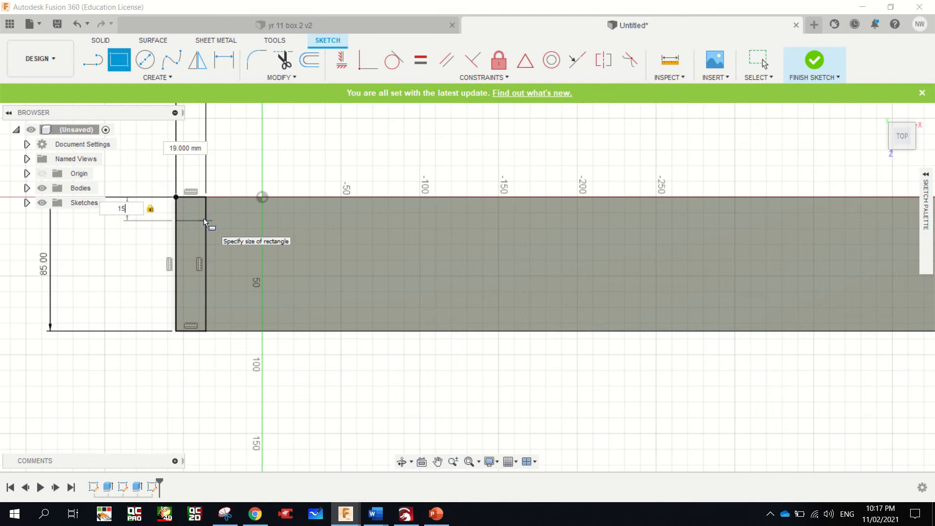
key(Return)
Draw a second rectangle, 19 mm wide and 15 mm high, in the strip directly below the first one
click(120, 61)
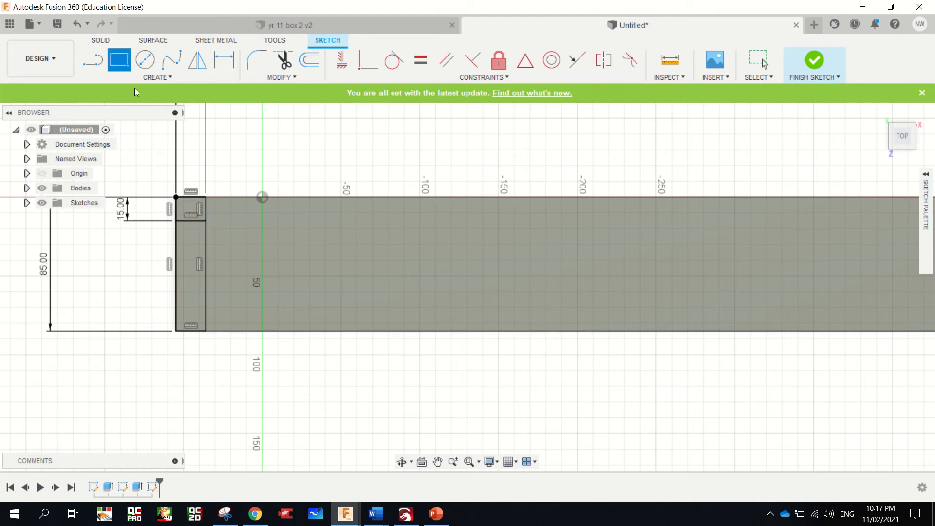
click(177, 220)
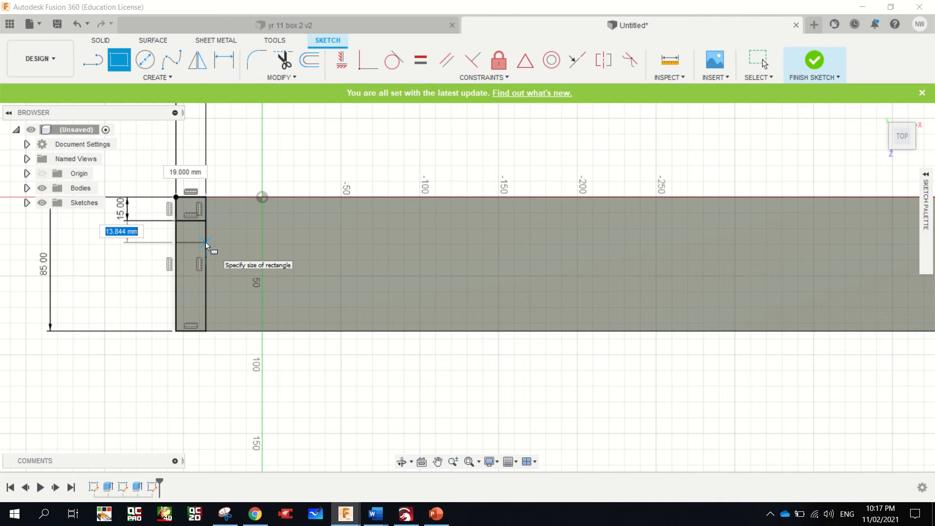
text(15)
key(Tab)
key(Tab)
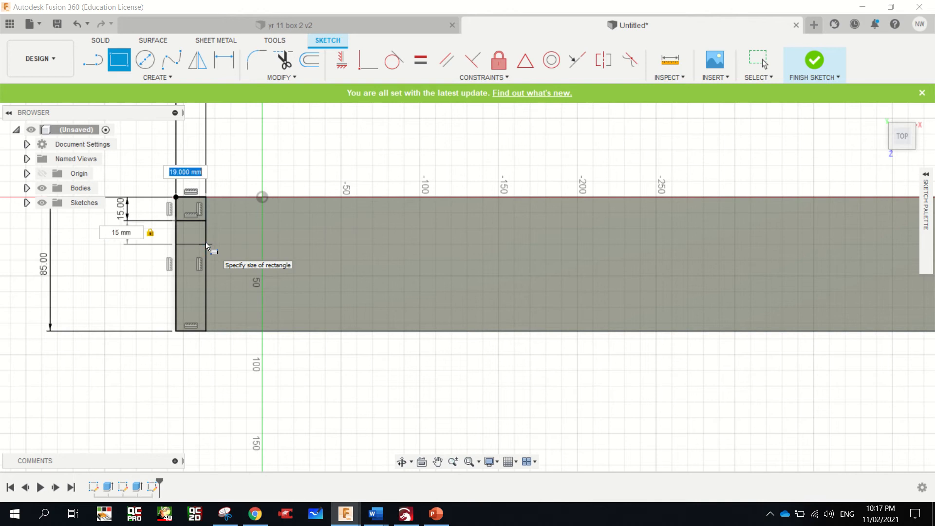
key(Tab)
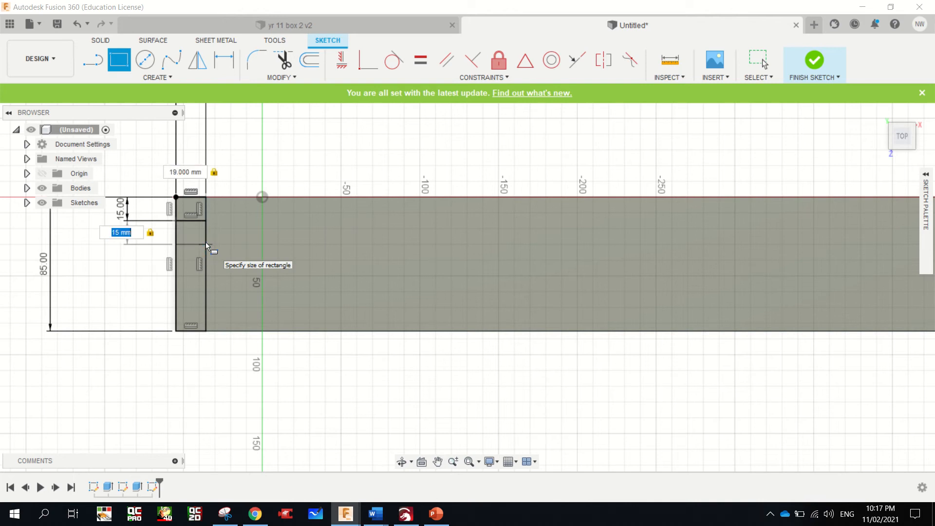
key(Return)
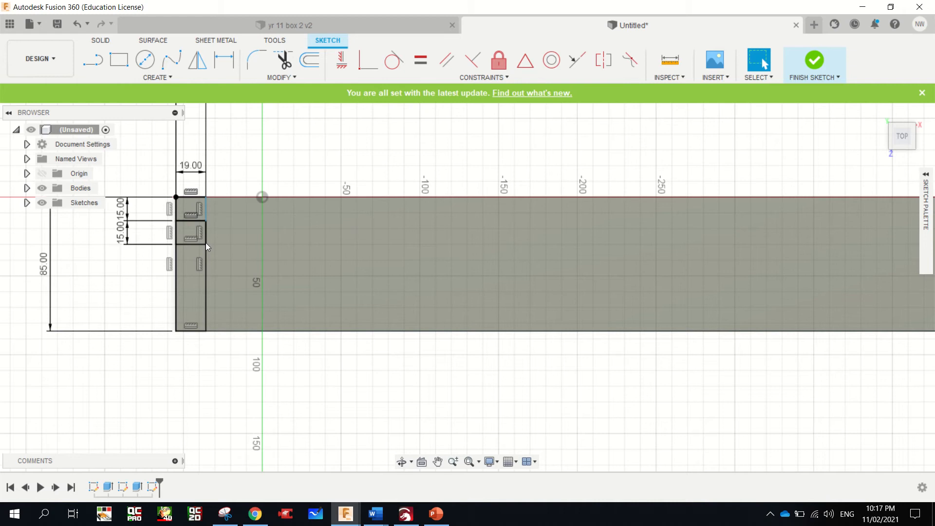
Draw a third 19 x 15 mm rectangle in the left end strip, starting at the second one's lower left corner
click(117, 59)
click(177, 245)
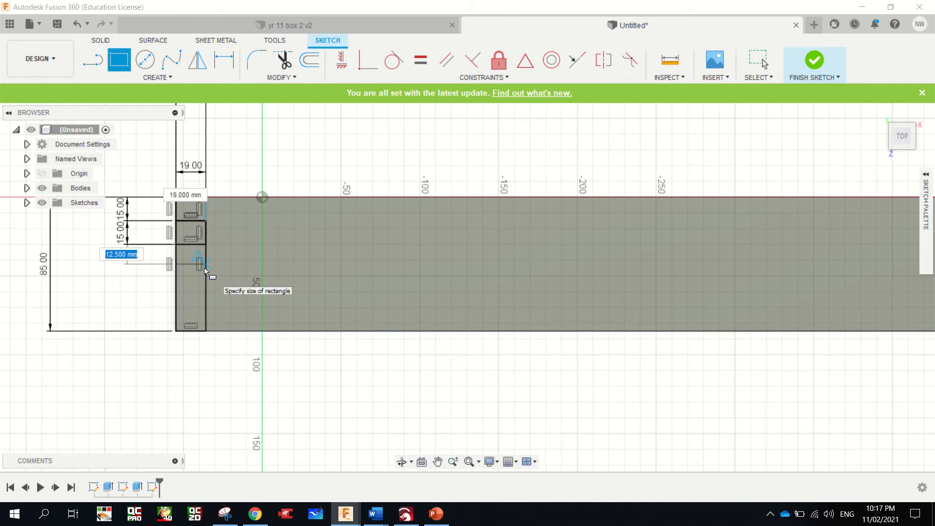
text(15)
key(Tab)
key(Return)
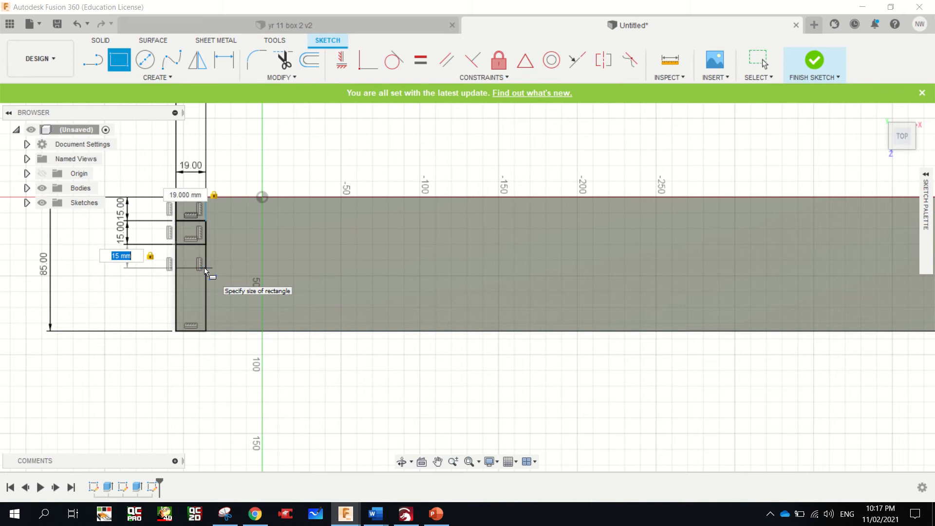
key(Escape)
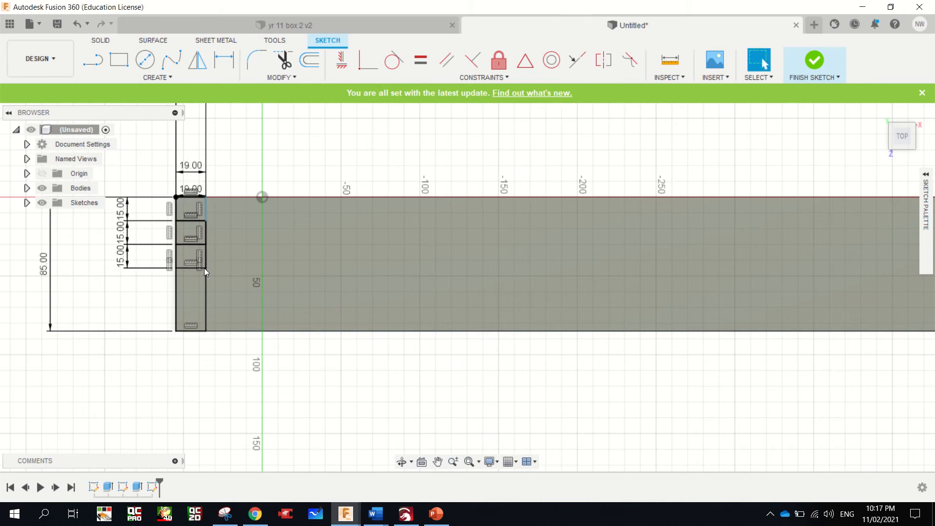
Add a fourth rectangle 15 mm high across the left end strip, directly below the third one
click(118, 59)
click(176, 268)
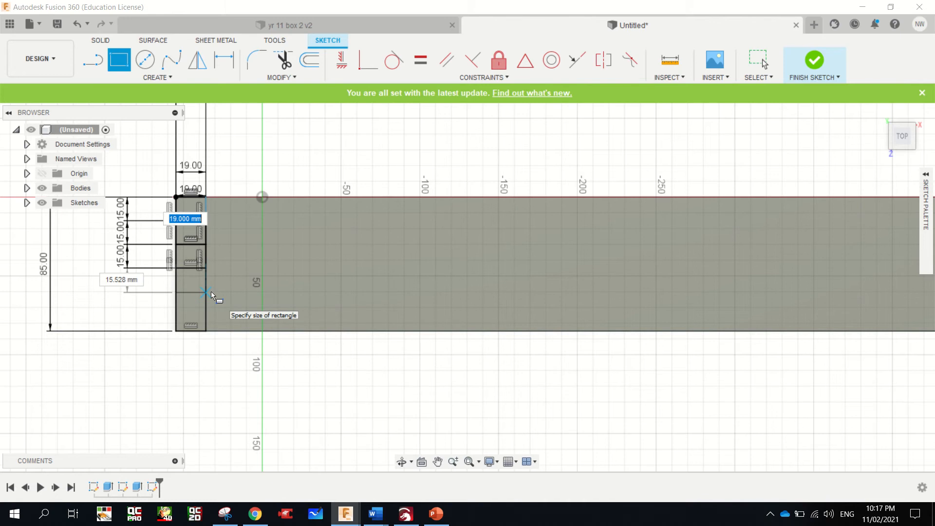
key(Tab)
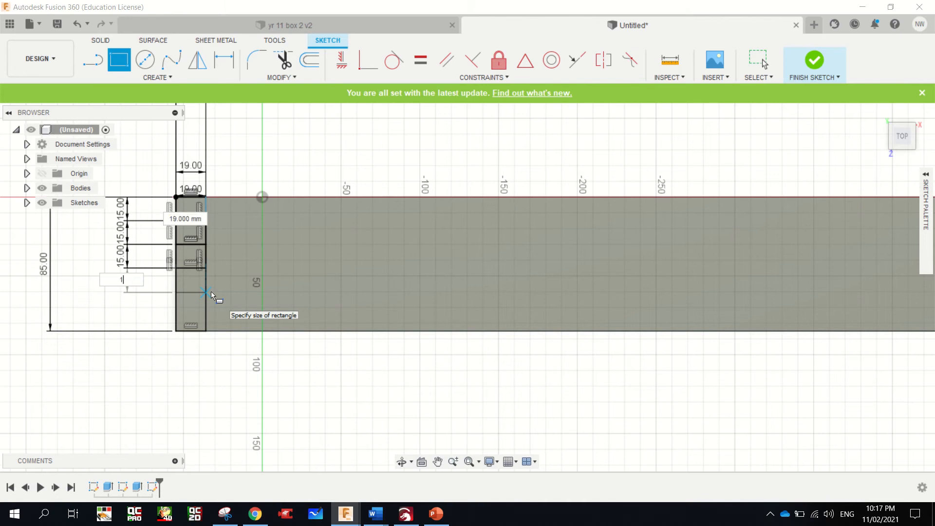
text(15)
key(Return)
key(Escape)
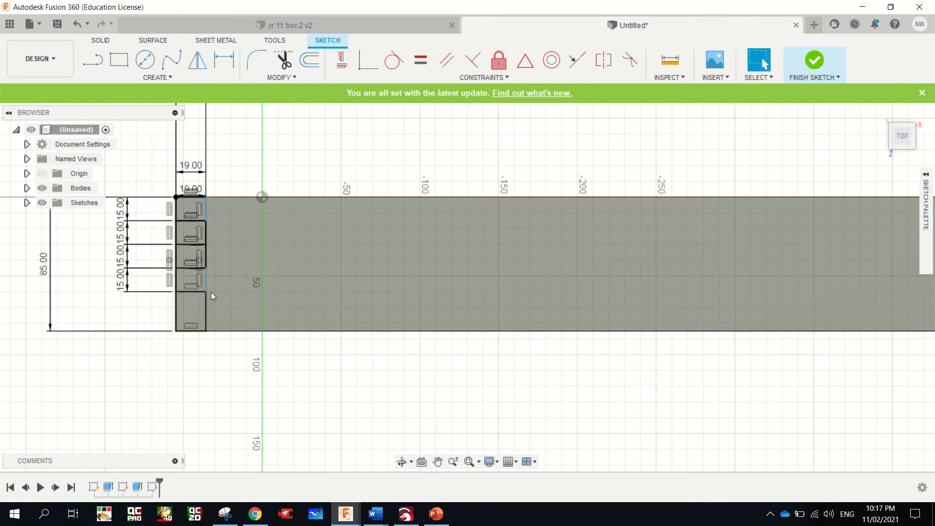
Add a fifth rectangle 15 mm high across the left end strip, directly below the fourth one
key(r)
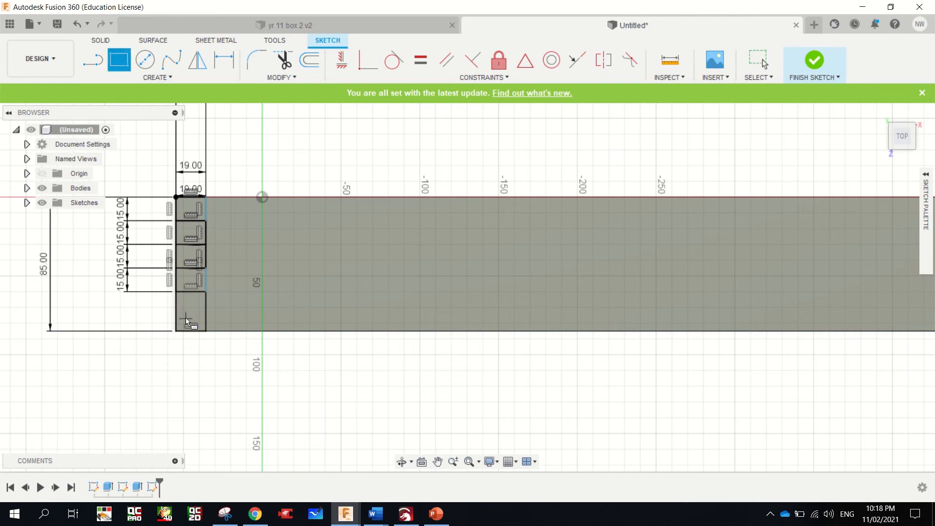
click(177, 294)
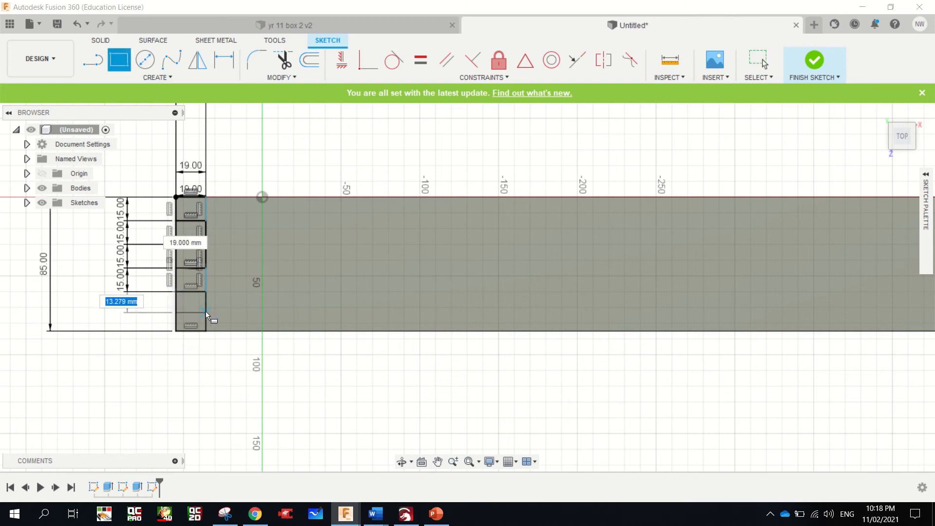
text(15)
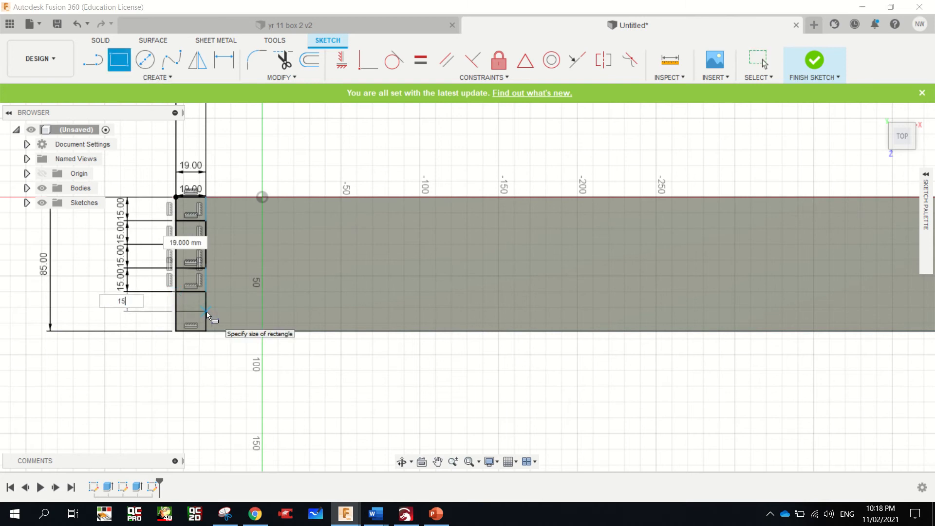
key(Tab)
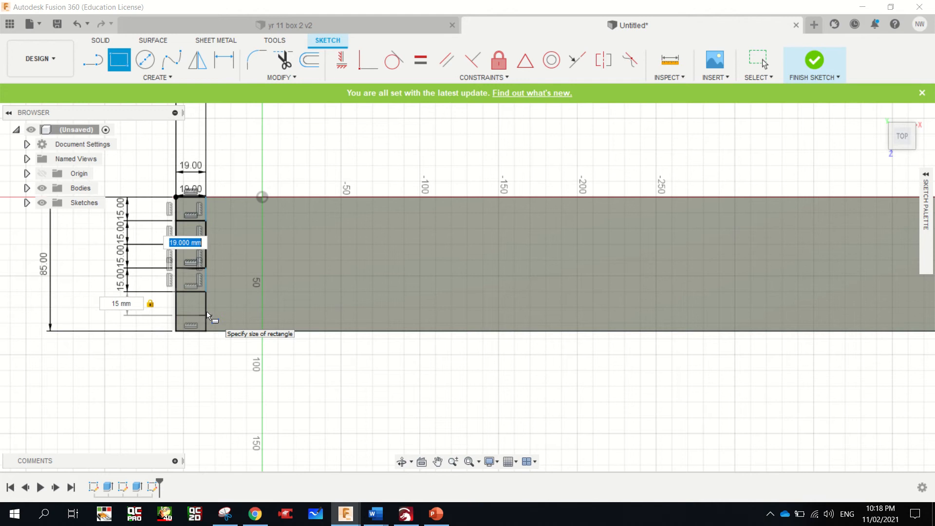
key(Return)
key(Escape)
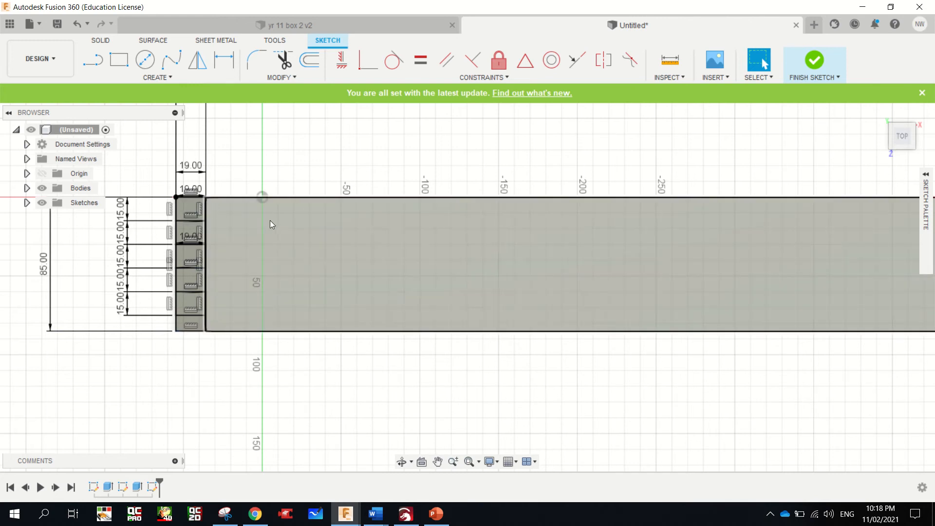
Draw a rectangle 19 mm wide over the full 85 mm height at the board's right end, from its upper right corner
scroll(255, 247, down, 5)
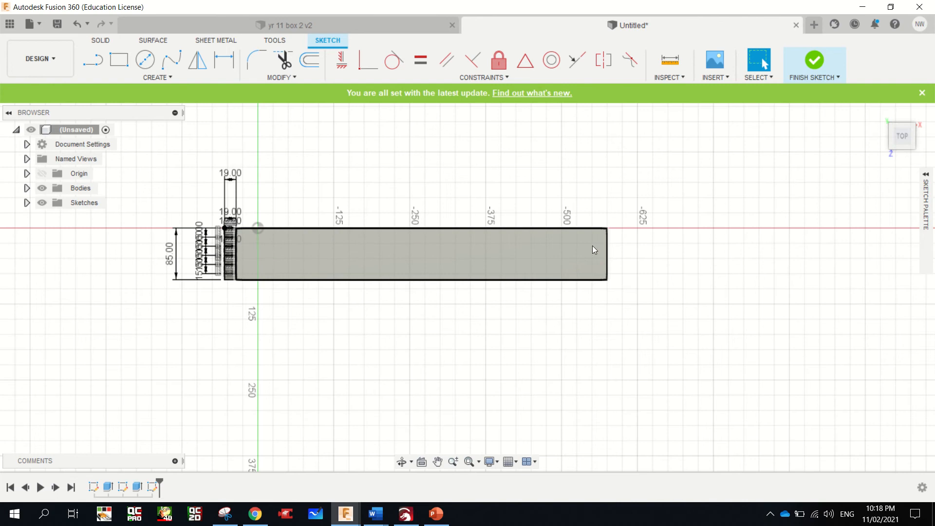
scroll(608, 236, up, 5)
key(r)
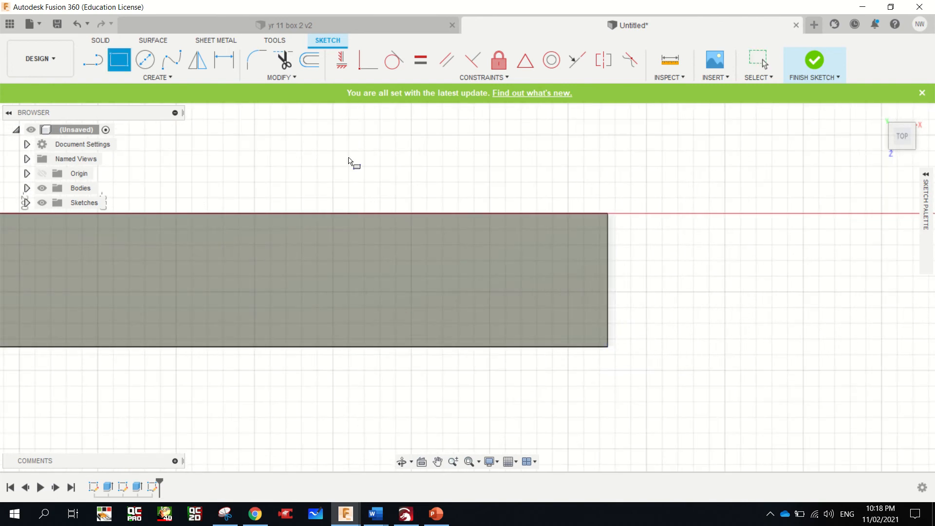
click(602, 215)
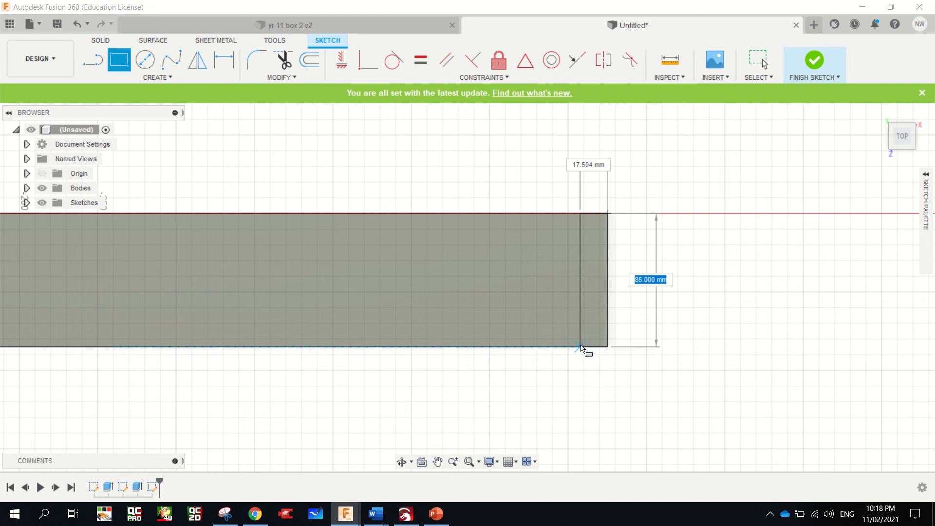
key(Tab)
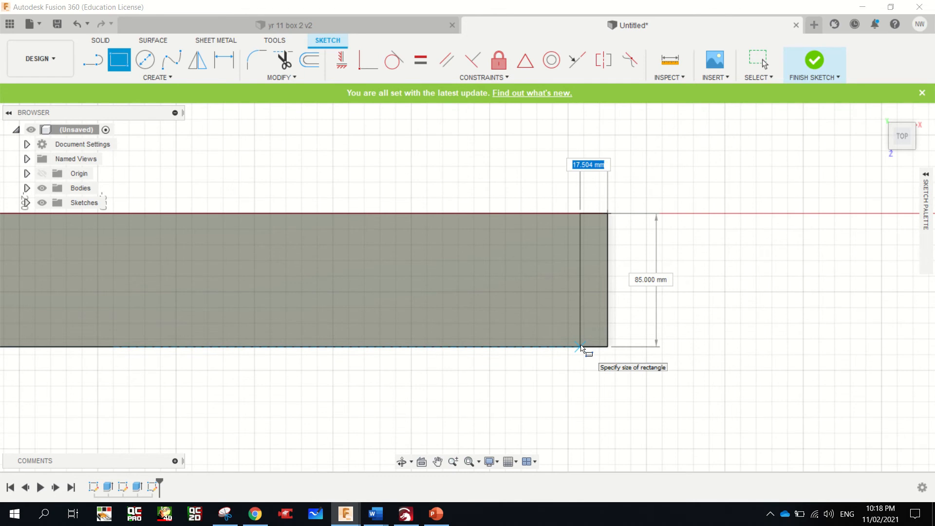
text(19)
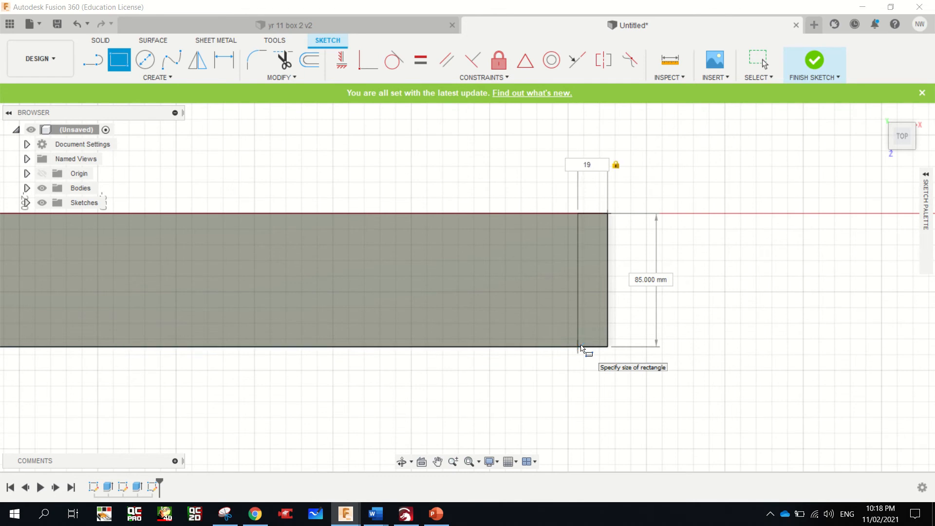
key(Return)
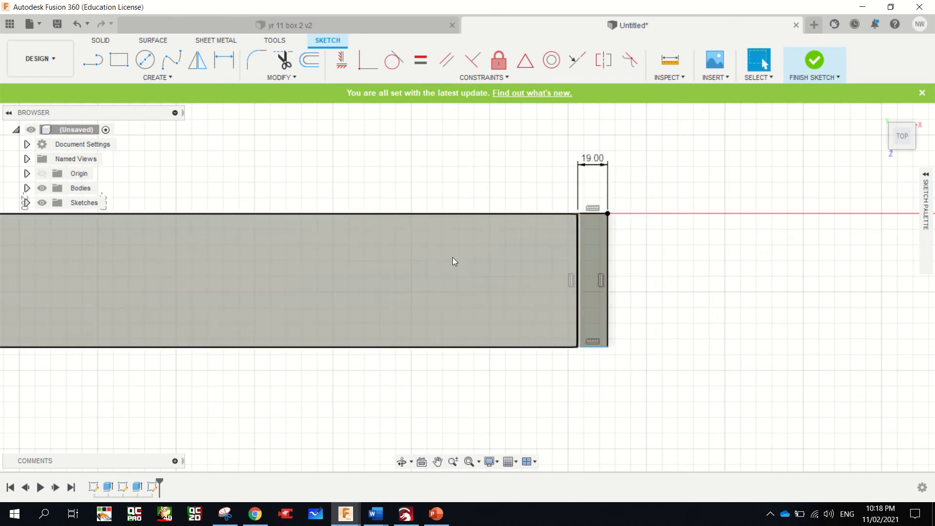
Draw a rectangle 19 mm wide and 15 mm high in the right end strip, starting at the strip's upper left corner
click(119, 61)
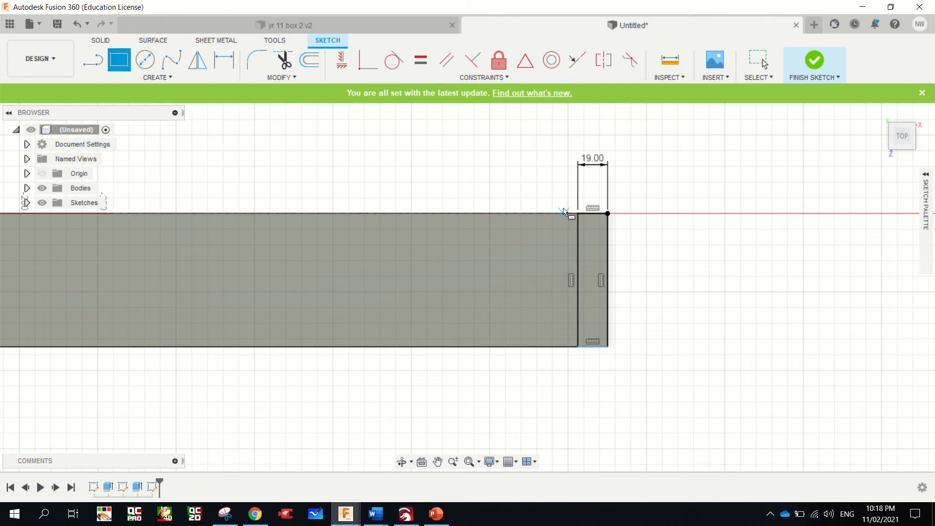
click(577, 215)
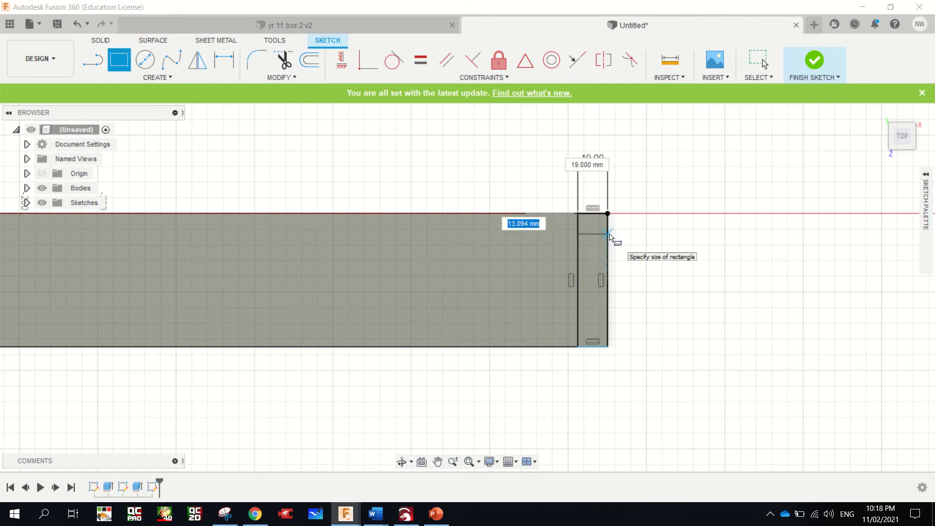
text(15)
key(Tab)
key(Tab)
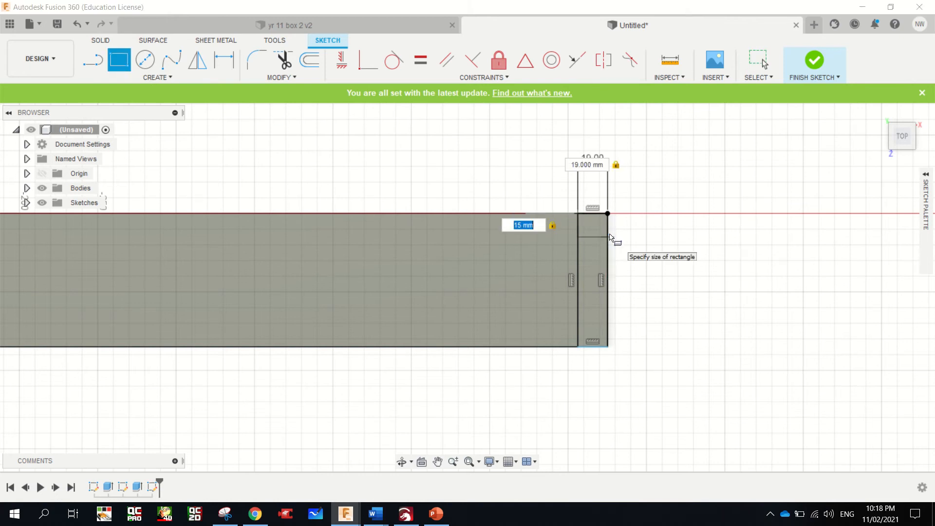
key(Return)
Add a second 19 x 15 mm rectangle in the right end strip, directly below the first one
scroll(564, 203, down, 1)
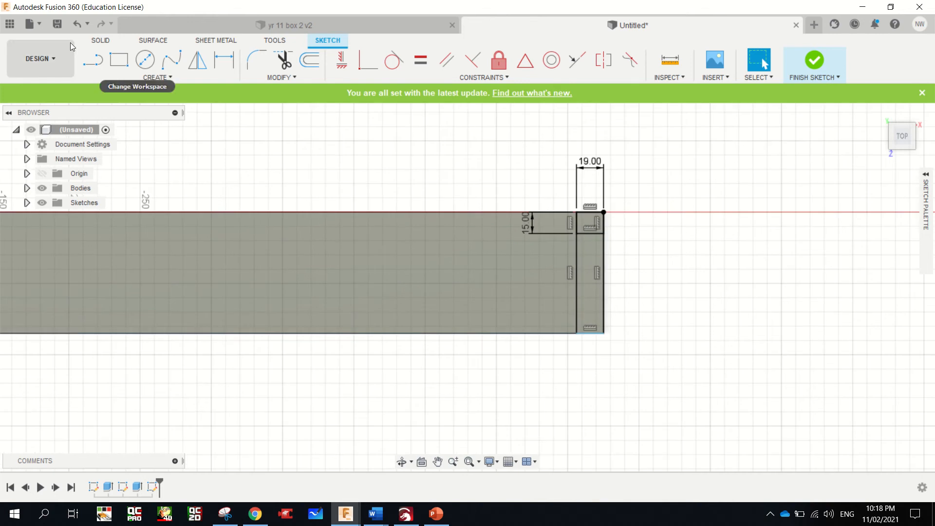
click(119, 72)
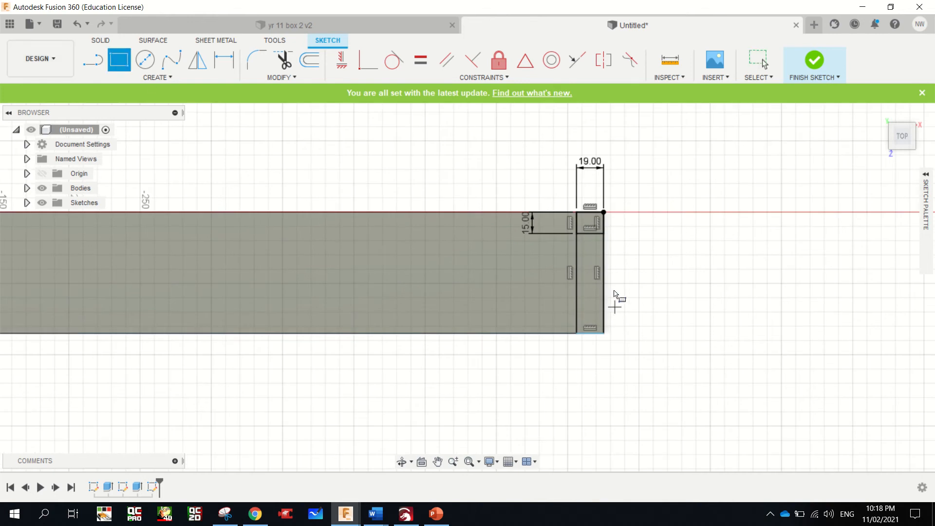
click(578, 233)
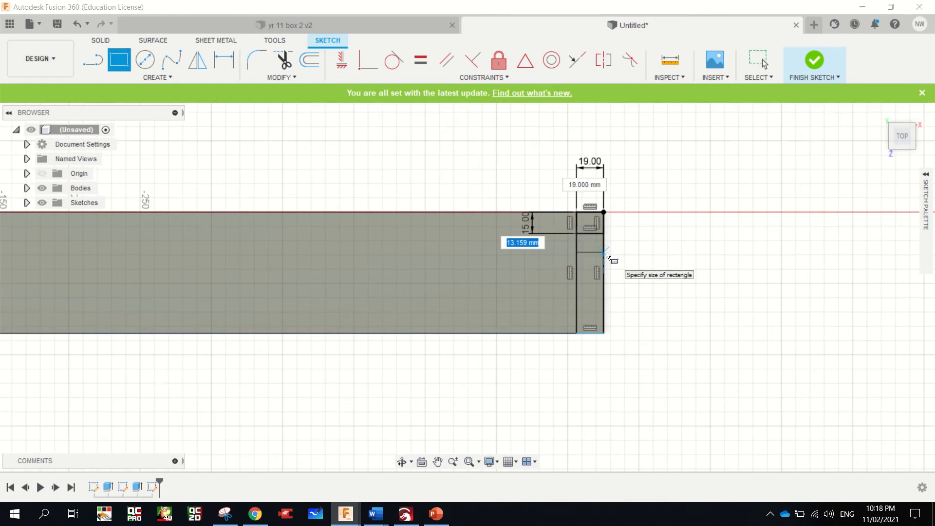
text(15)
key(Tab)
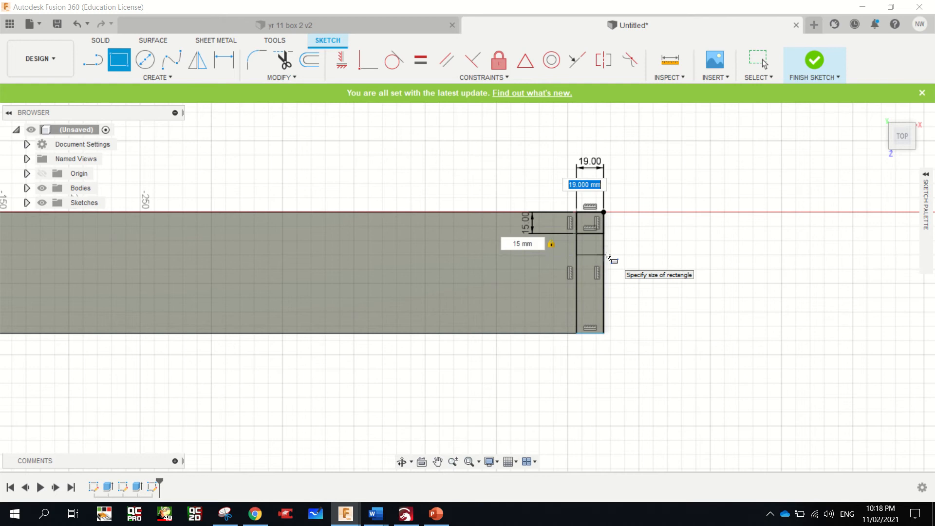
text(19)
key(Return)
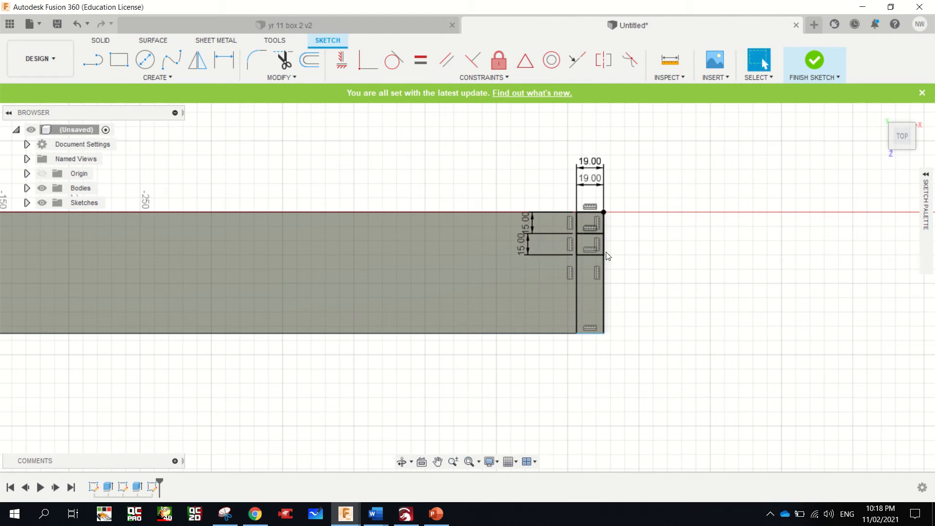
Draw a third rectangle 15 mm high across the 19 mm right end strip, starting at the second one's lower left corner
click(119, 59)
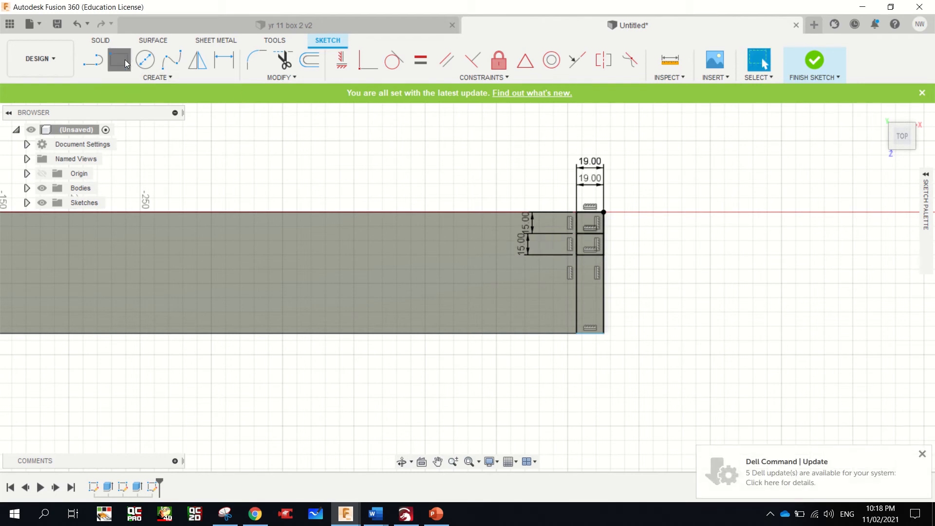
click(577, 254)
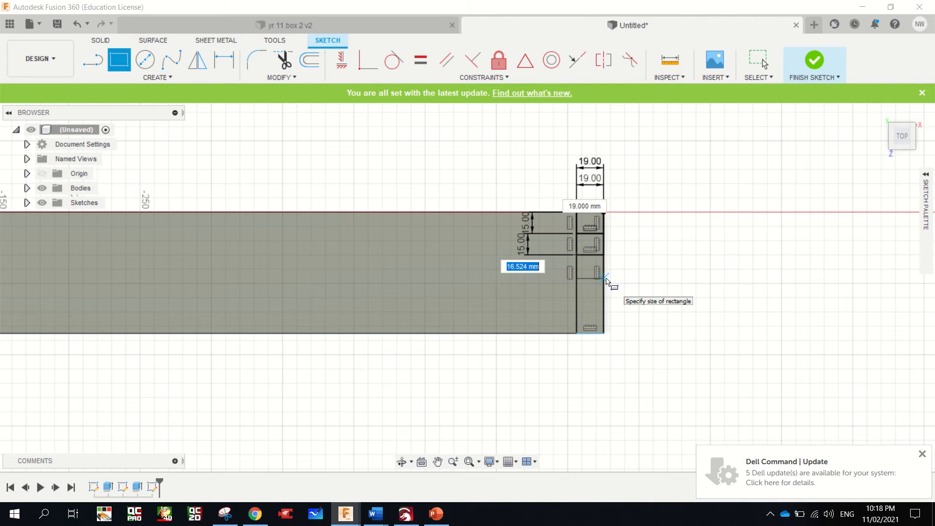
text(15)
key(Tab)
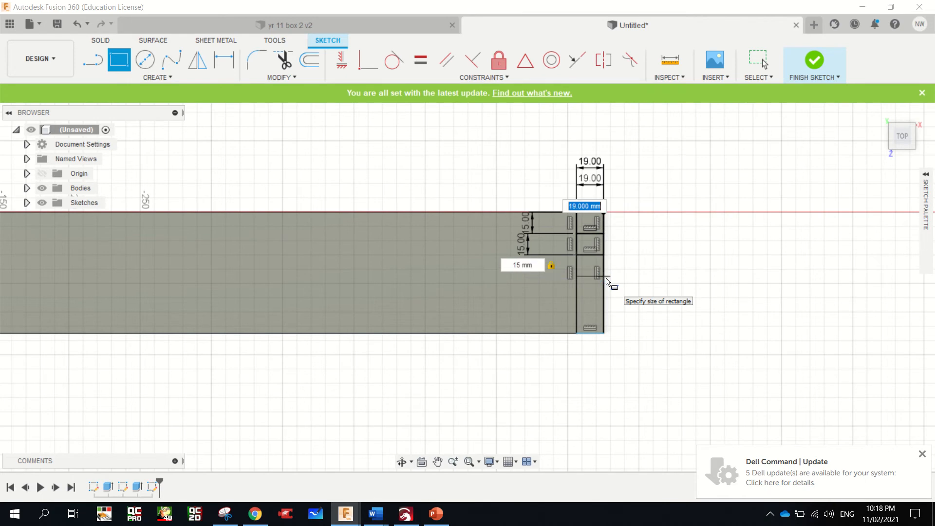
key(Tab)
key(Return)
key(Escape)
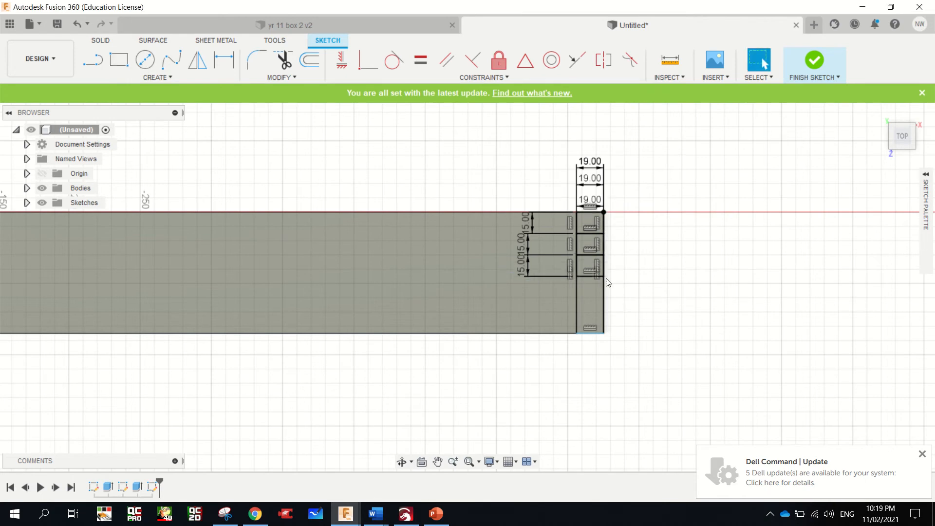
Add a fourth rectangle 15 mm high across the right end strip, directly below the third one
click(120, 61)
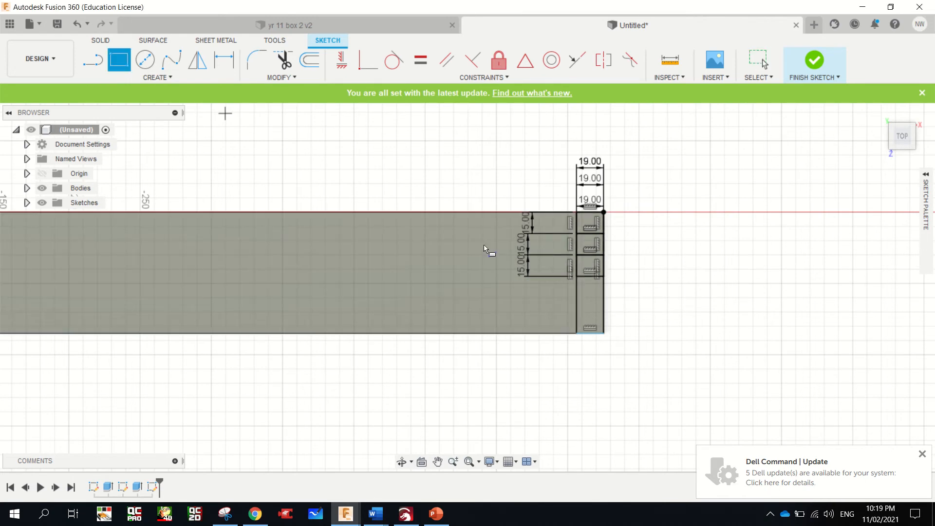
click(577, 276)
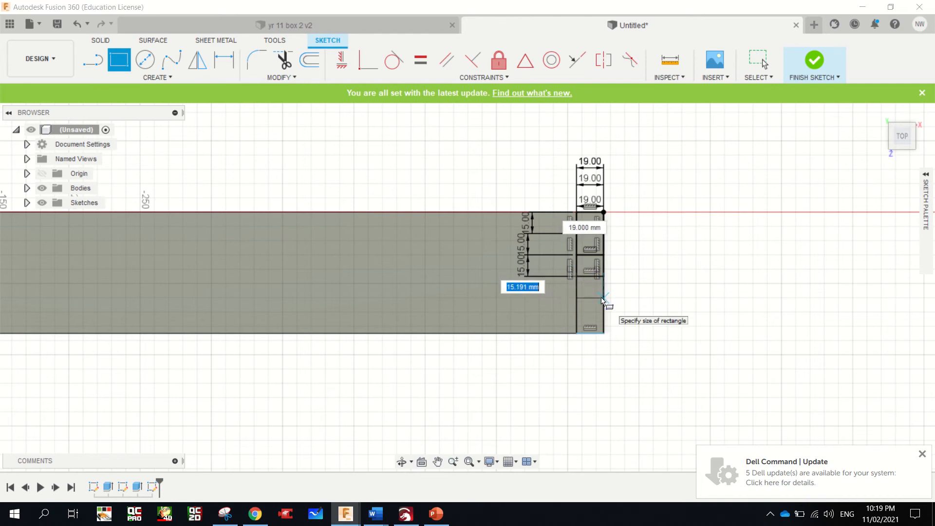
text(15)
key(Tab)
text(1)
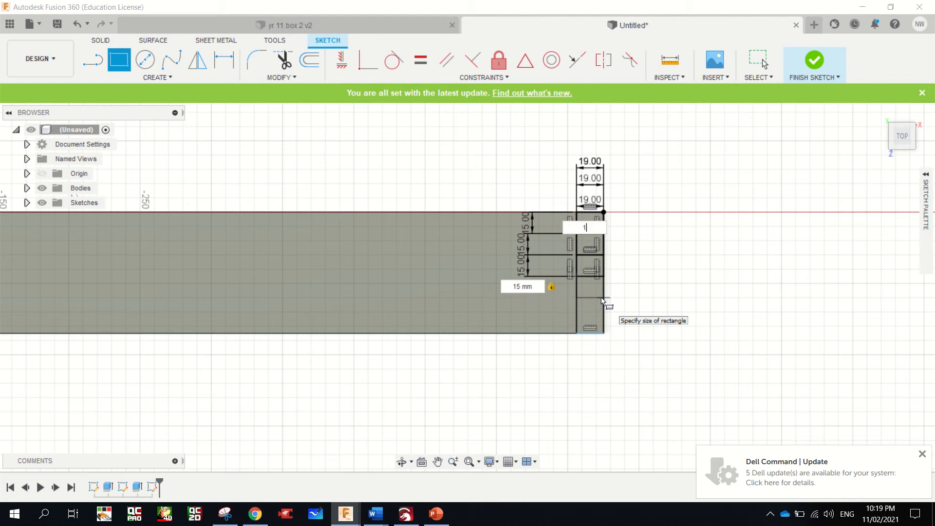
key(Return)
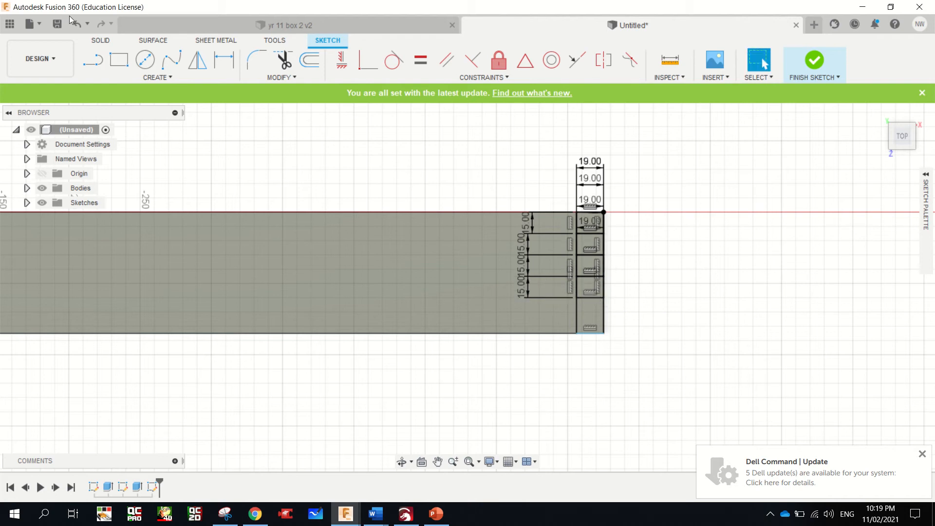
Add a fifth 19 x 15 mm rectangle in the right end strip, directly below the fourth one
click(119, 60)
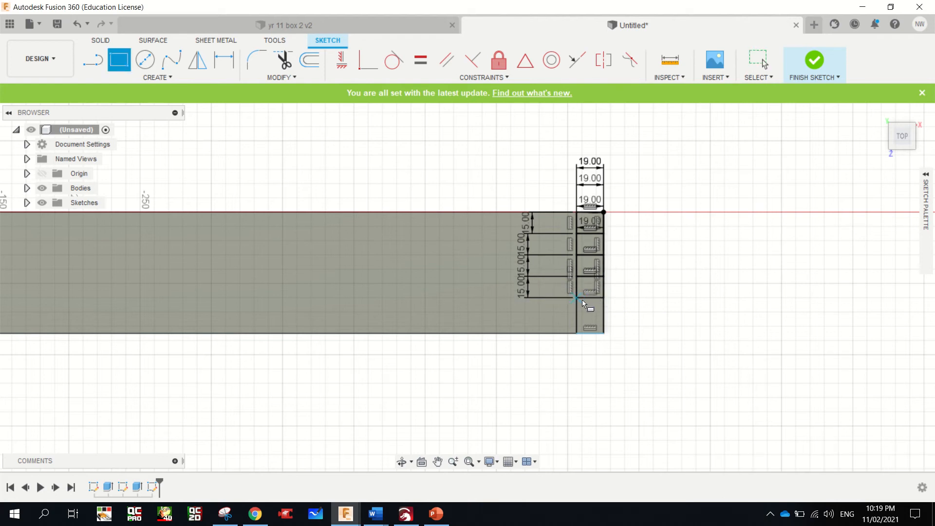
click(606, 320)
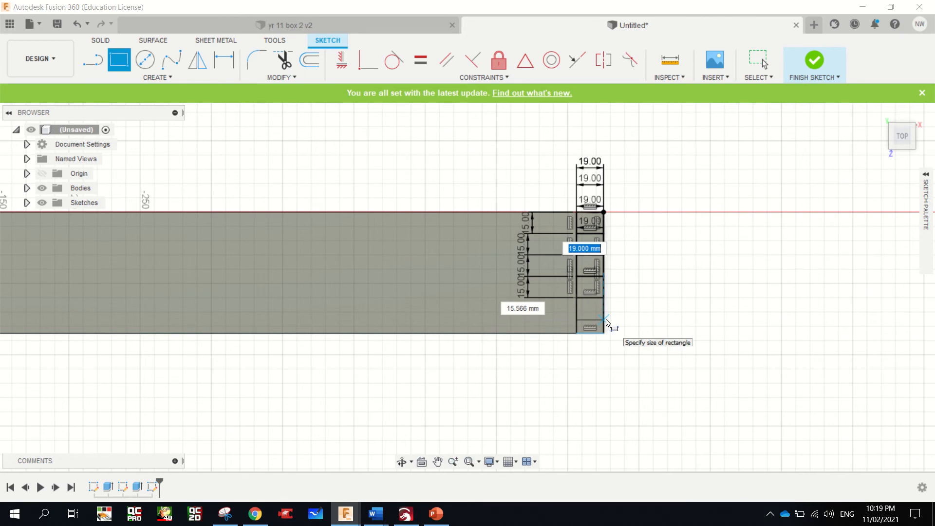
text(19)
key(Tab)
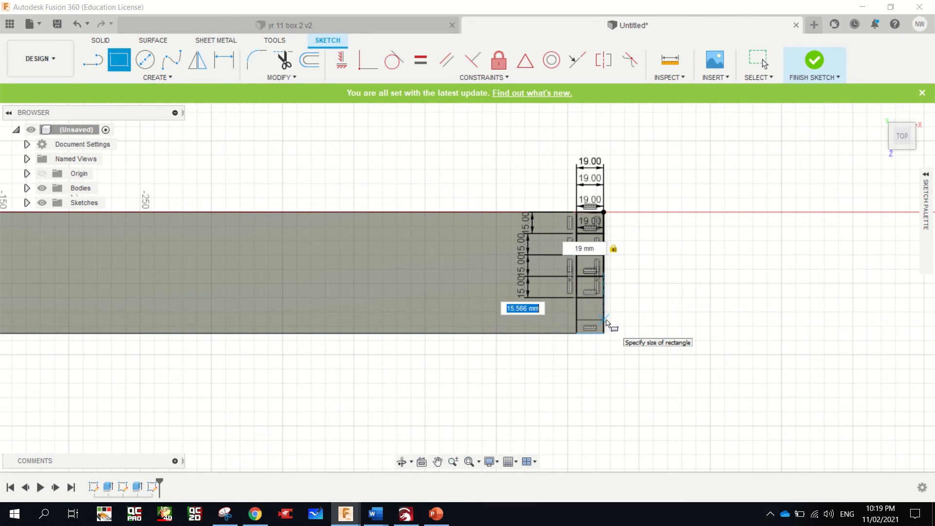
text(15)
key(Return)
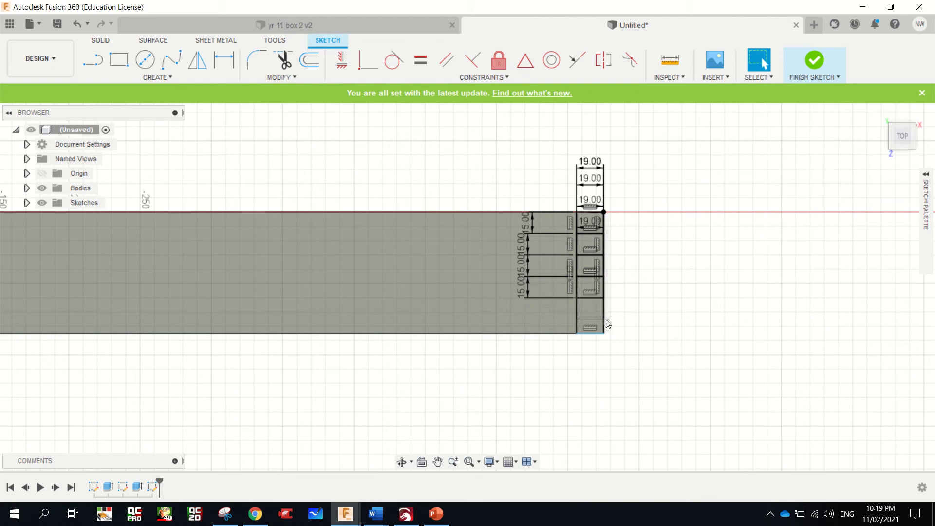
key(Escape)
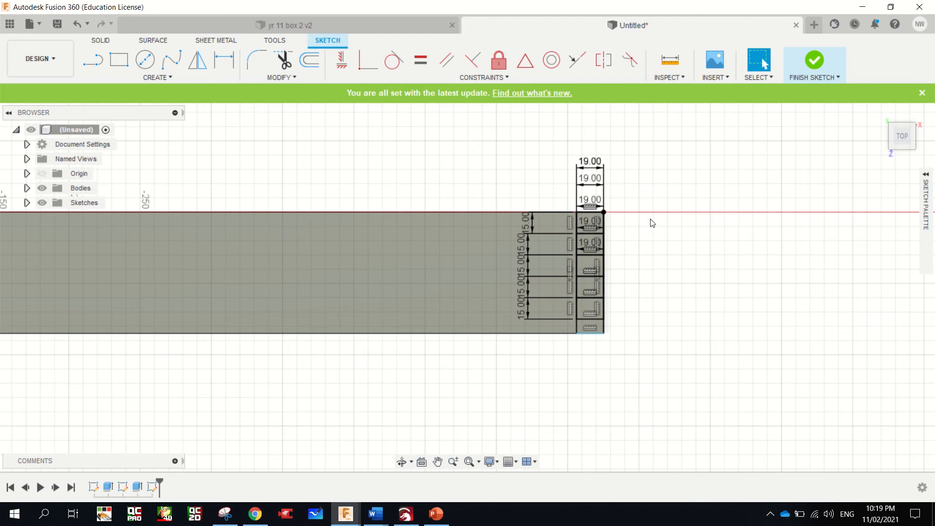
scroll(590, 244, up, 5)
click(594, 238)
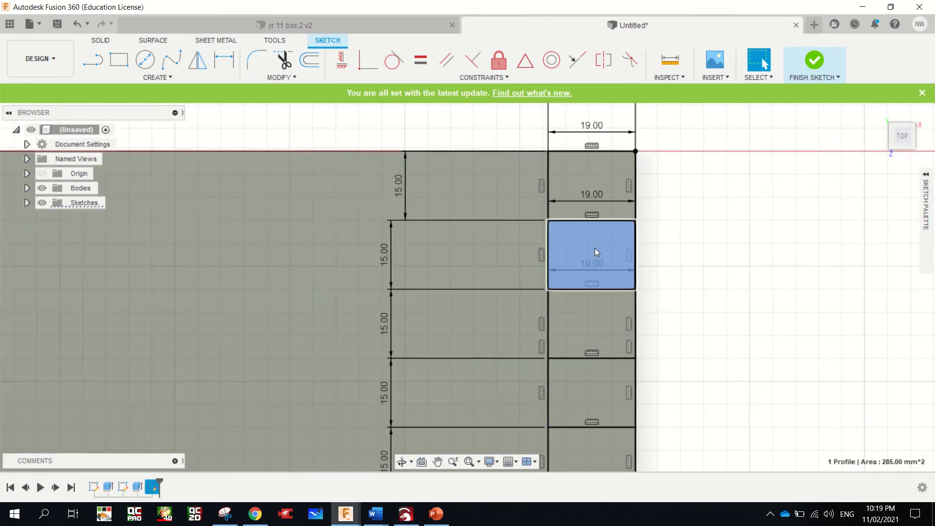
shift+click(598, 397)
scroll(598, 399, down, 2)
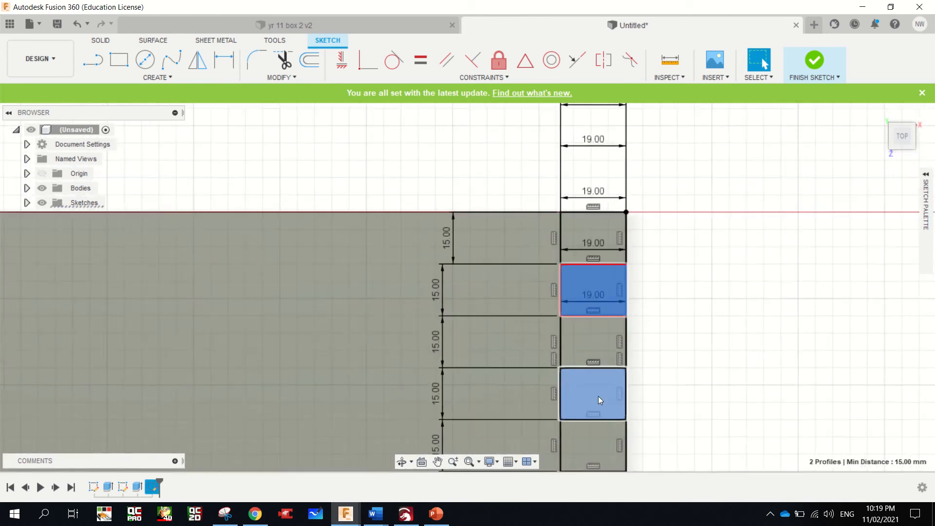
scroll(598, 397, down, 3)
shift+click(604, 436)
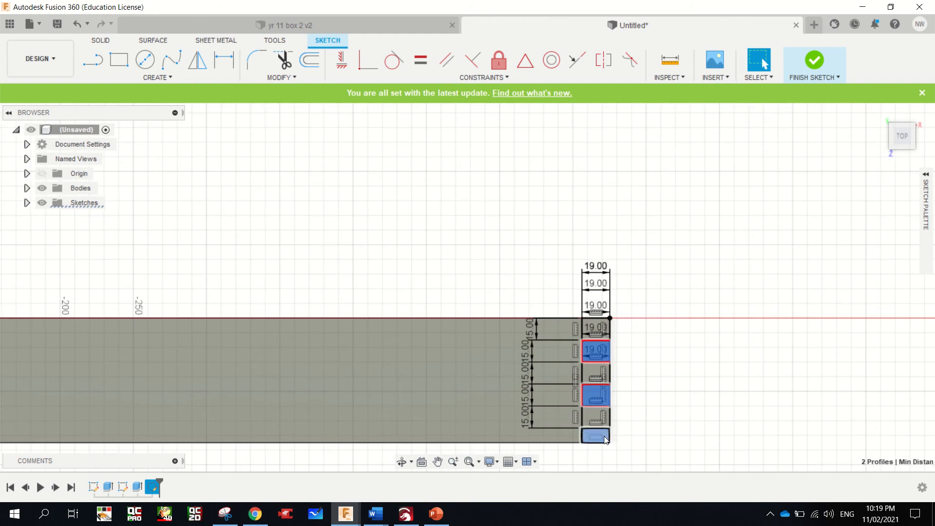
scroll(541, 413, down, 6)
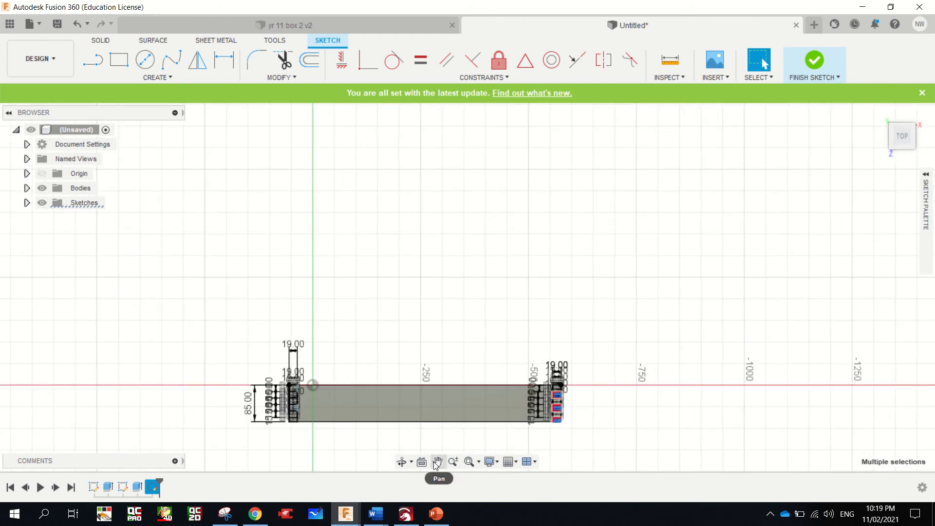
scroll(290, 417, up, 8)
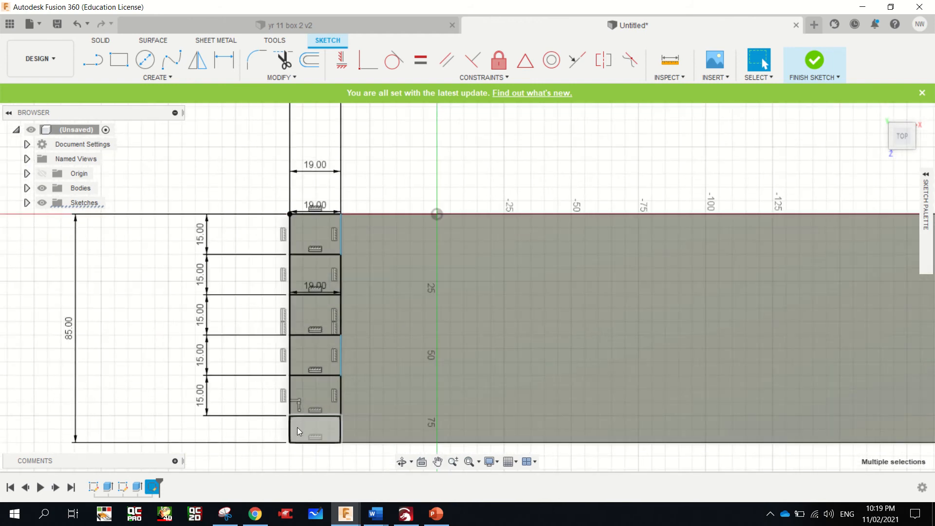
click(299, 427)
scroll(321, 422, down, 5)
scroll(326, 421, down, 1)
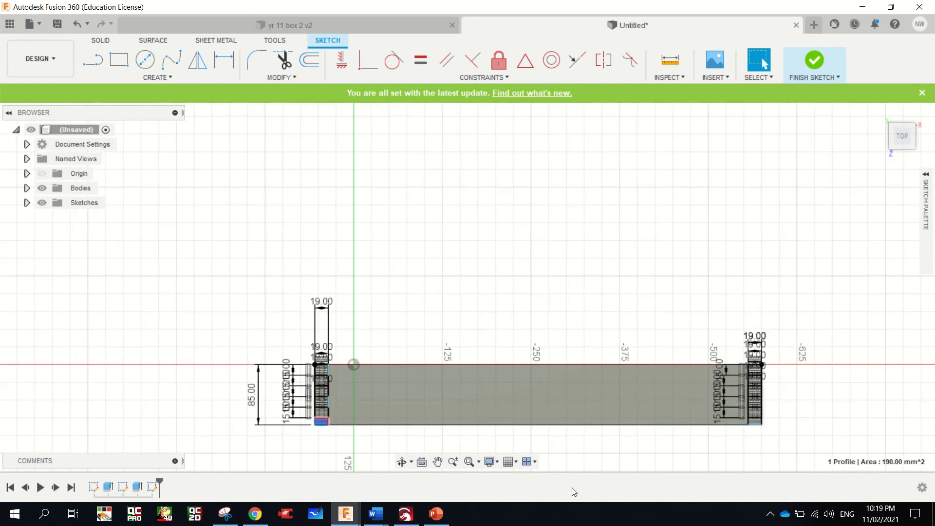
Select the second, fourth and bottom finger profiles in the board's right end strip
scroll(760, 423, up, 8)
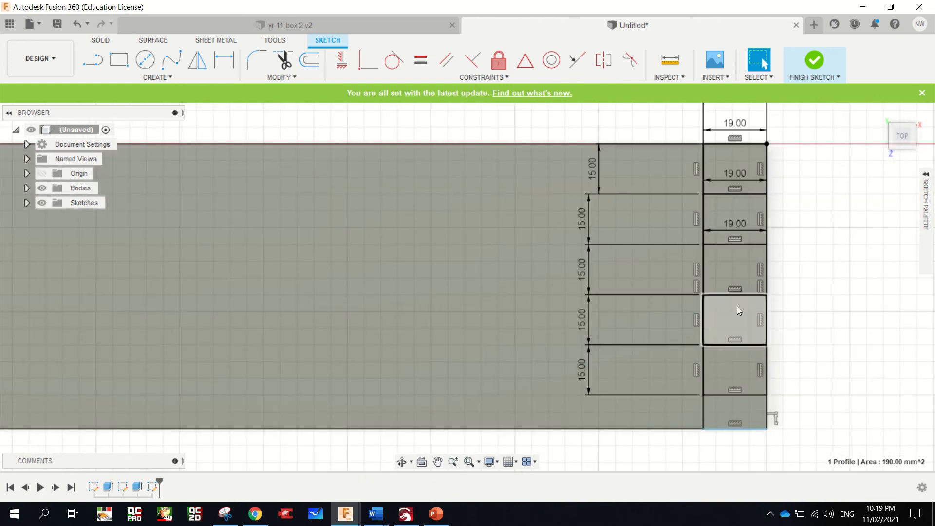
click(743, 213)
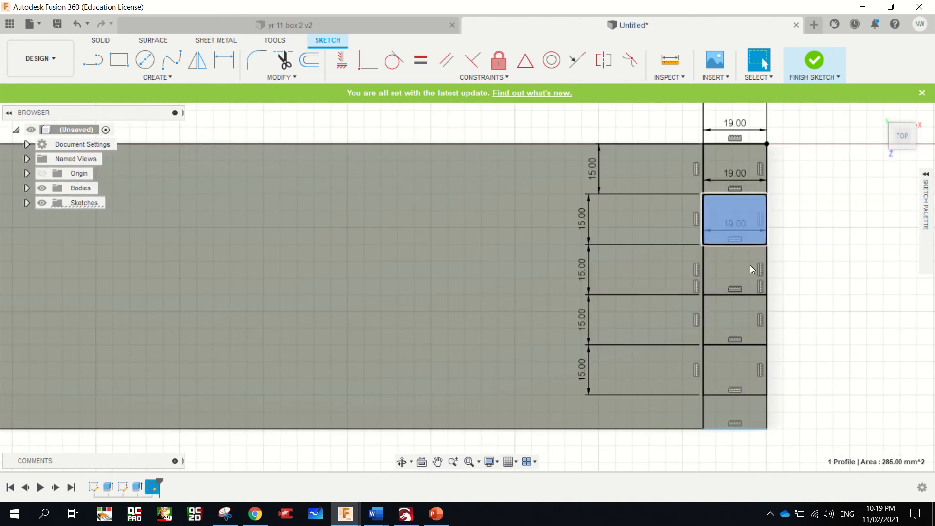
shift+click(750, 316)
shift+click(749, 419)
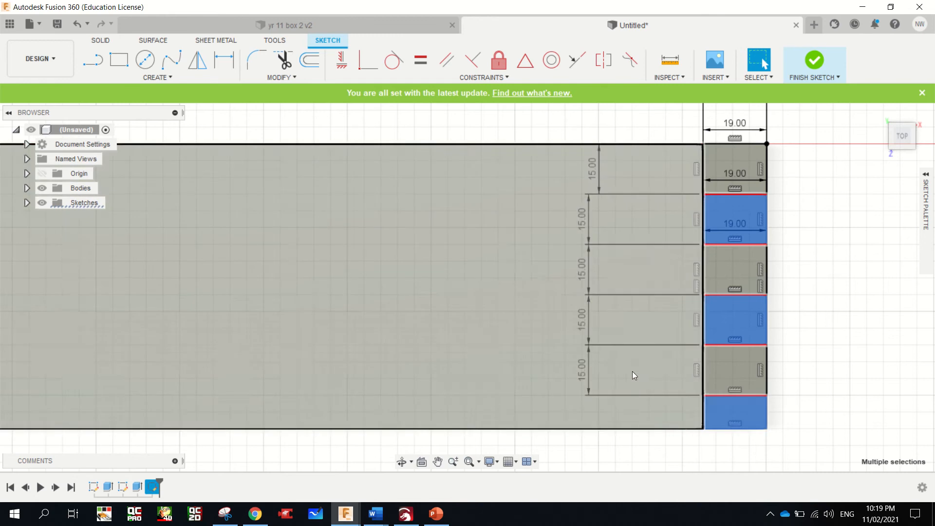
Add the bottom, fourth and second finger profiles in the left end strip to the current profile selection
scroll(632, 371, down, 5)
scroll(632, 371, down, 4)
scroll(371, 379, up, 8)
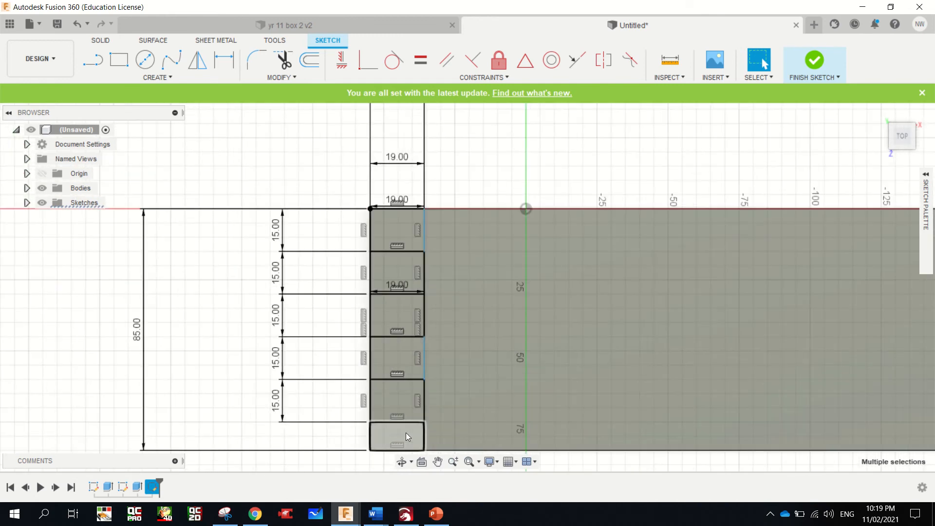
shift+click(405, 432)
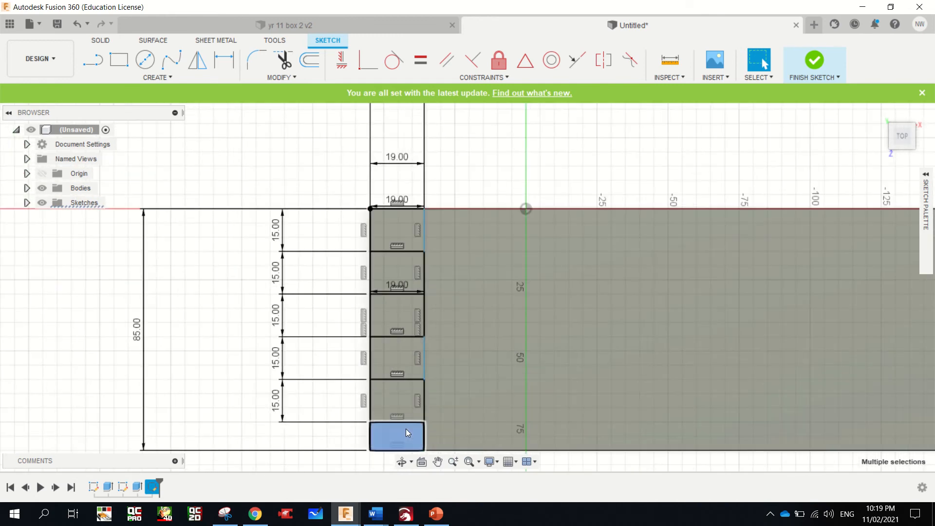
shift+click(399, 348)
shift+click(402, 272)
scroll(456, 279, down, 1)
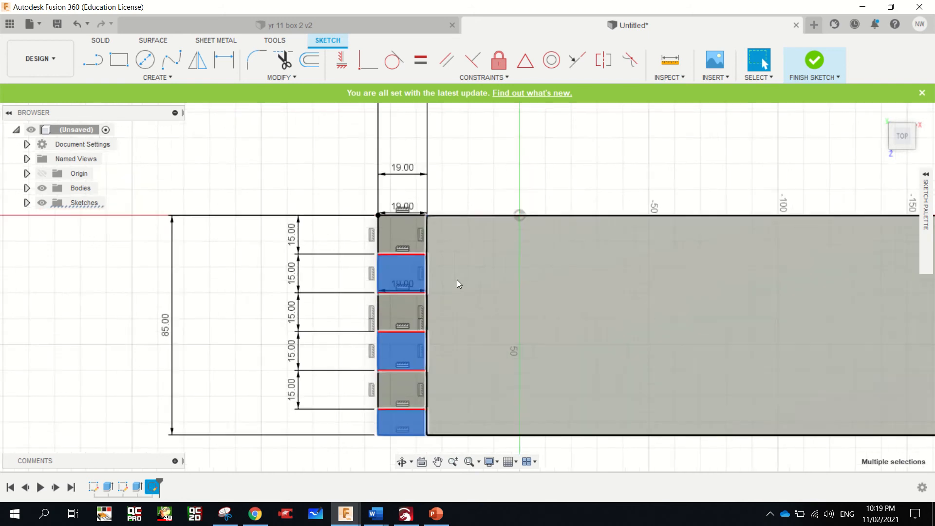
scroll(458, 283, down, 5)
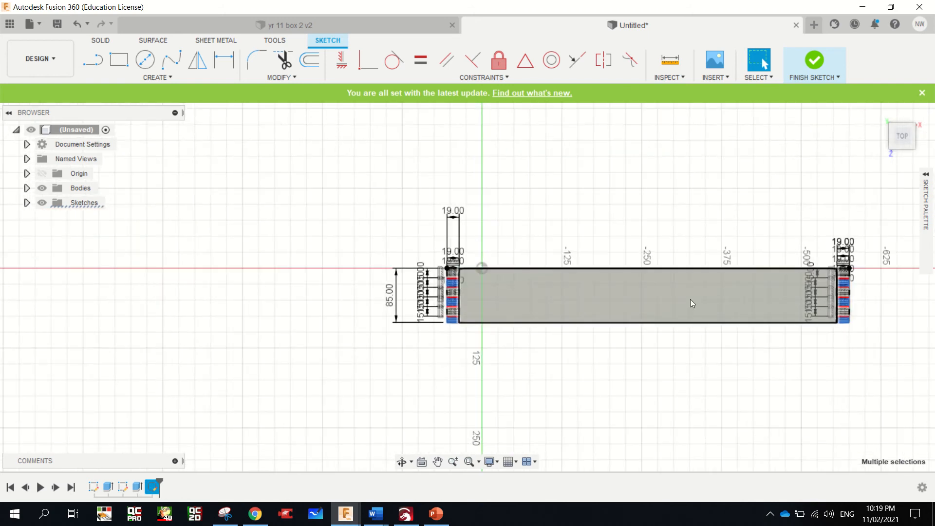
Extrude the six selected finger profiles as a cut through the board with extent type All
key(e)
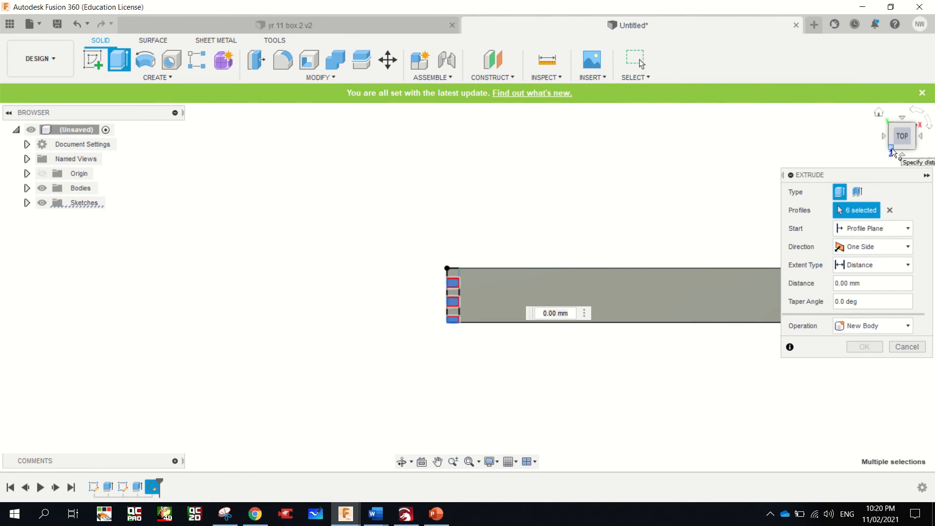
click(894, 152)
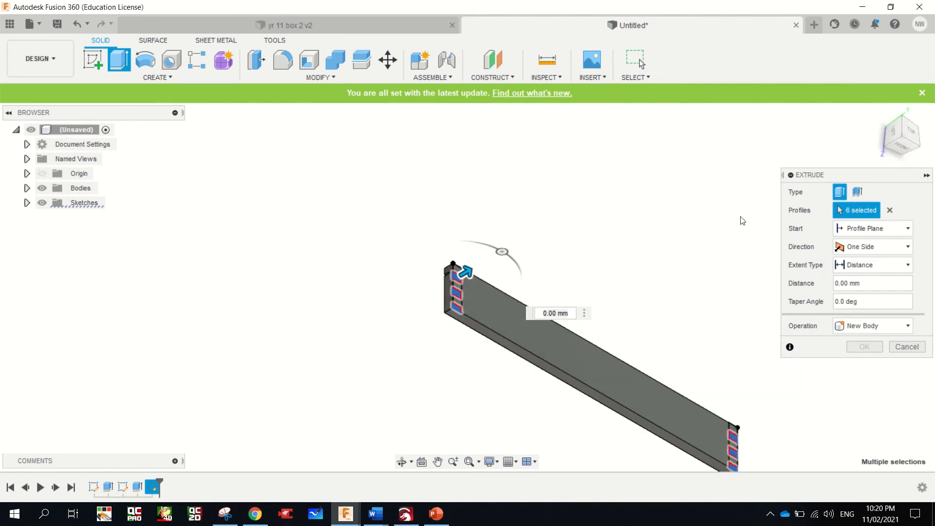
drag(465, 271, 531, 299)
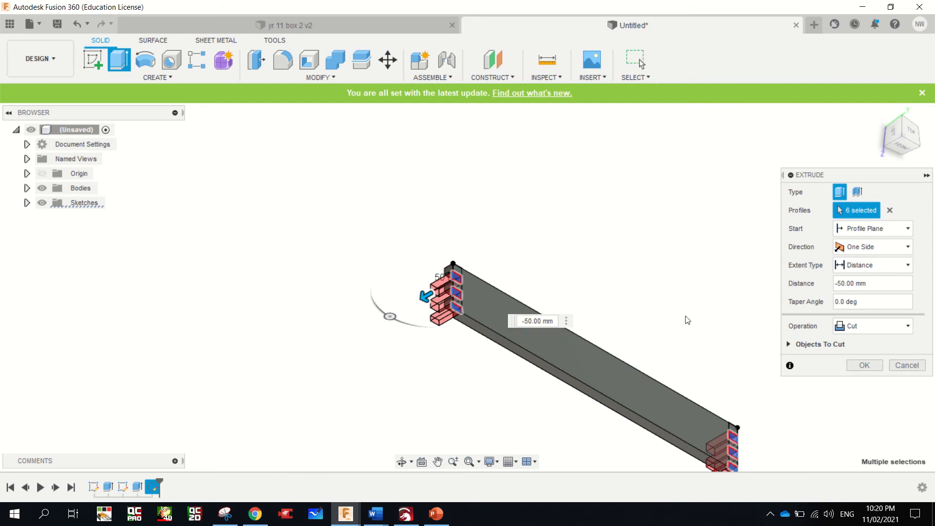
click(870, 265)
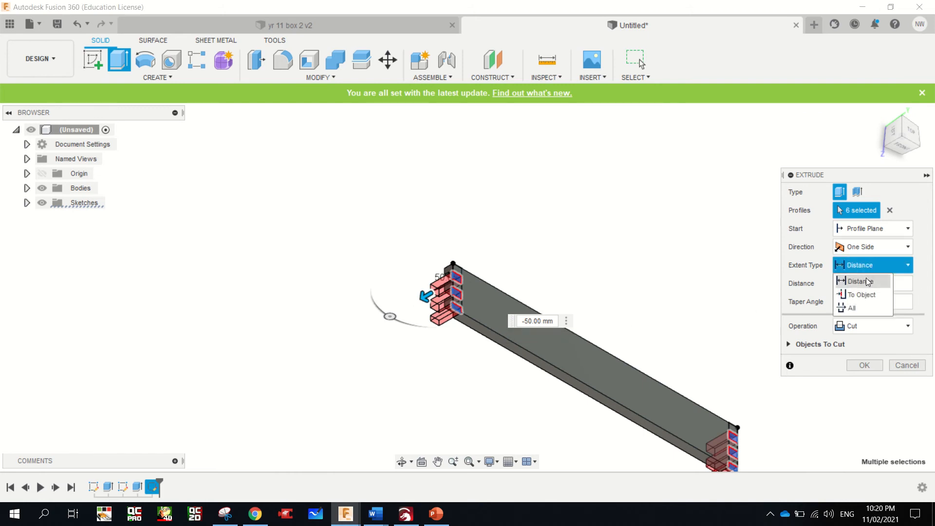
click(864, 305)
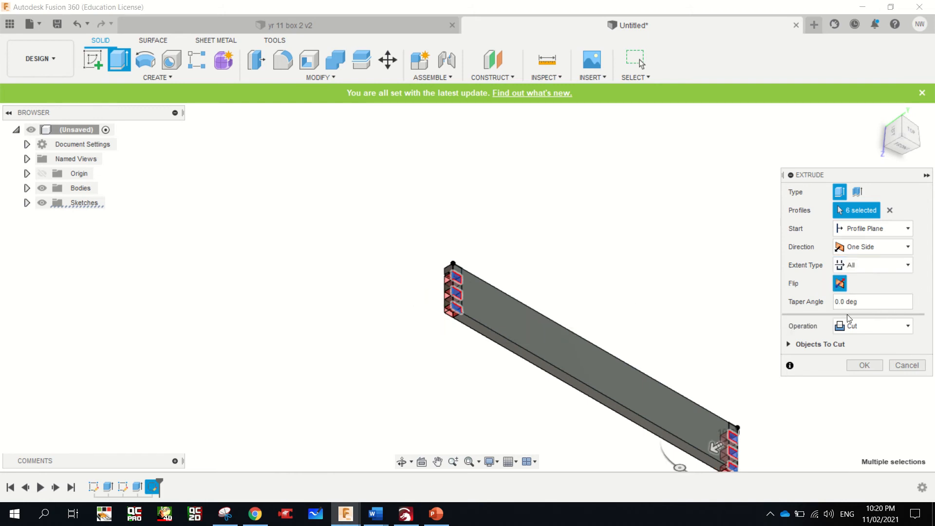
key(Return)
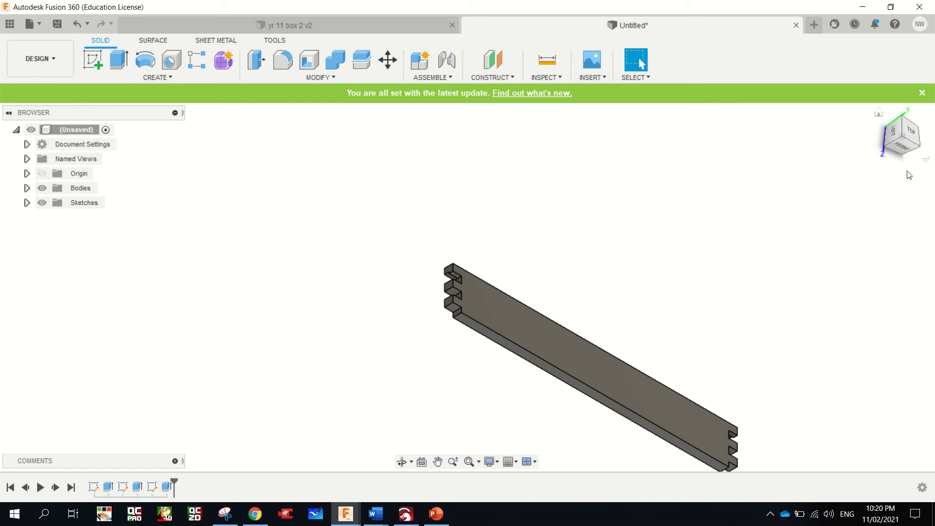
Sketch an upright rectangle 630 mm long and 85 mm wide beside the jointed board, on the origin plane facing right
click(878, 112)
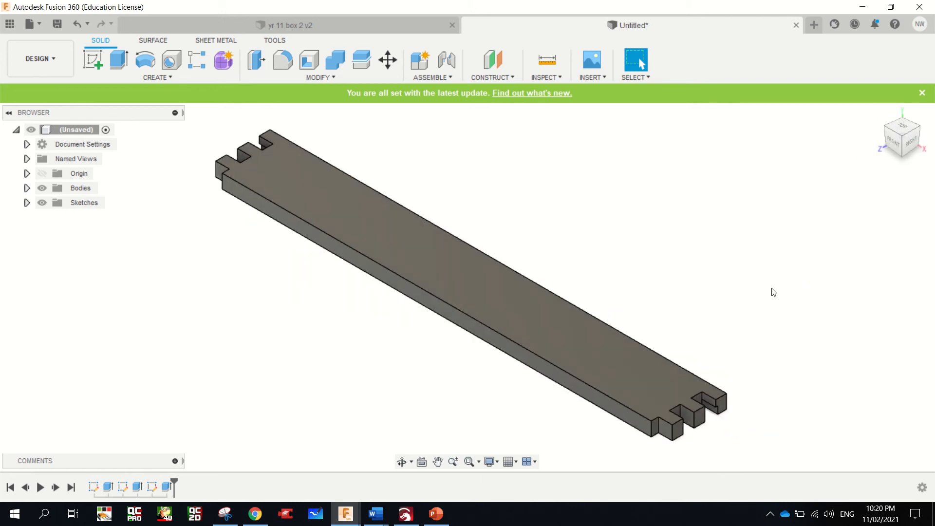
mouse_move(901, 133)
mouse_down()
mouse_move(904, 69)
mouse_move(887, 84)
mouse_move(919, 111)
mouse_move(887, 155)
mouse_up()
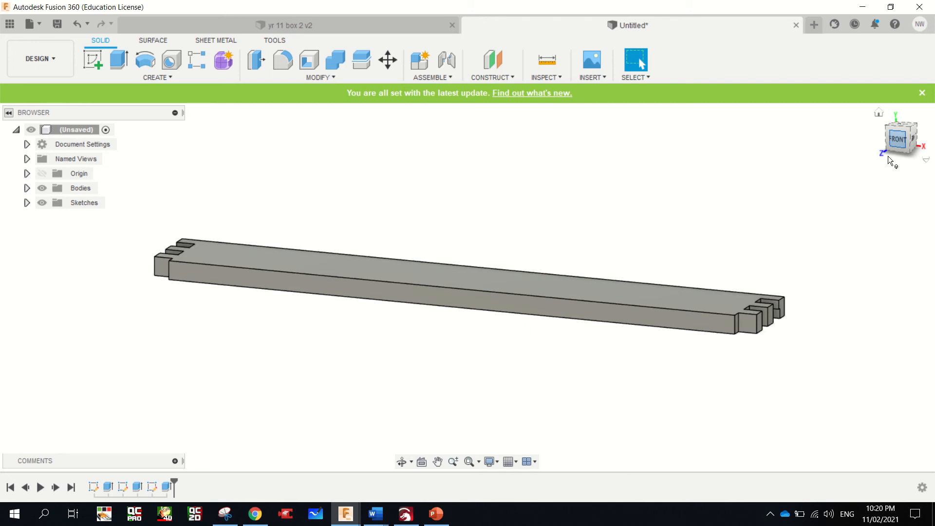
scroll(302, 221, down, 4)
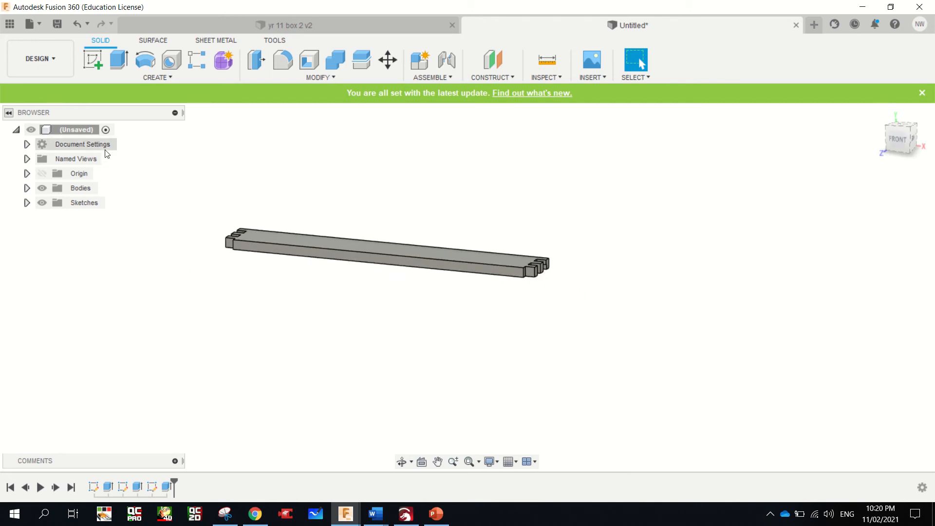
click(96, 57)
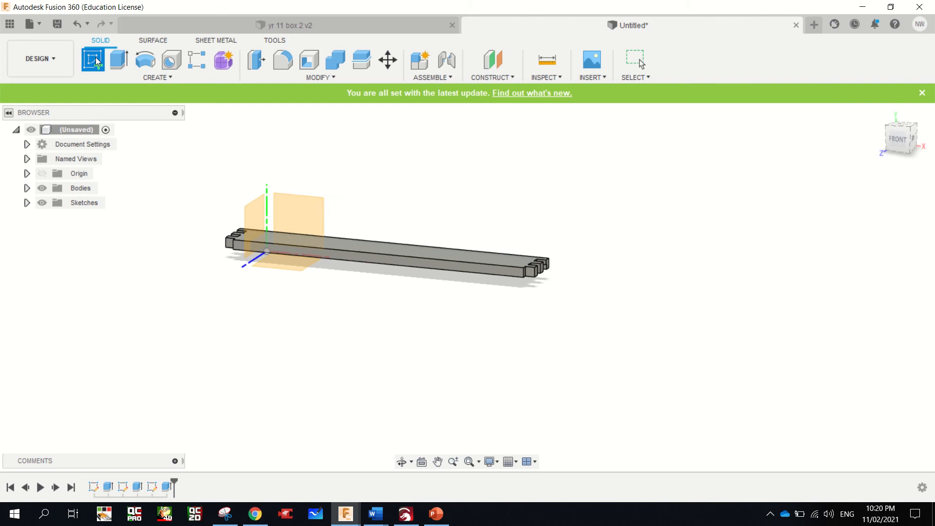
click(253, 210)
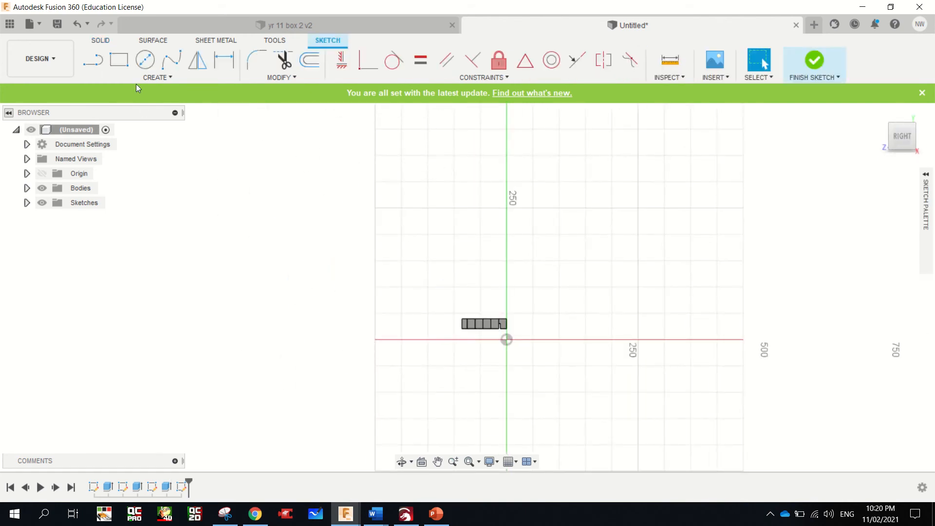
click(119, 60)
click(555, 321)
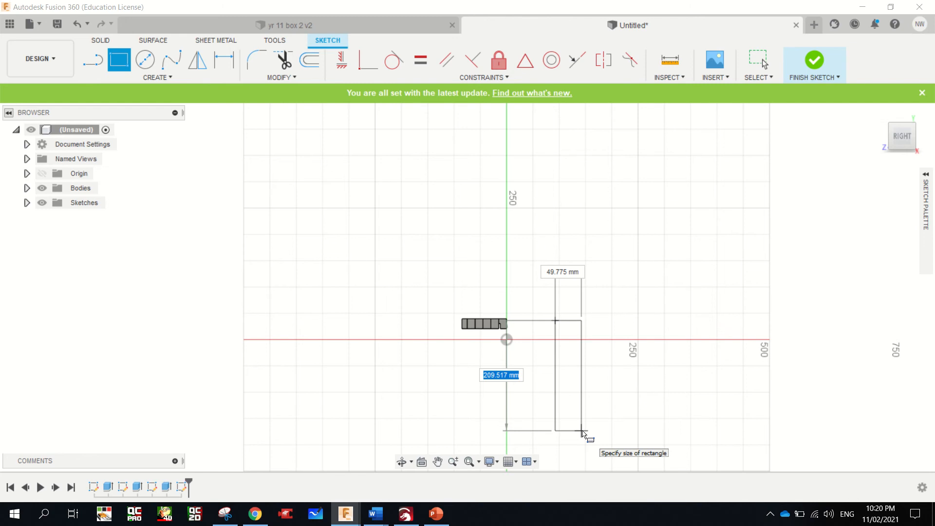
text(630)
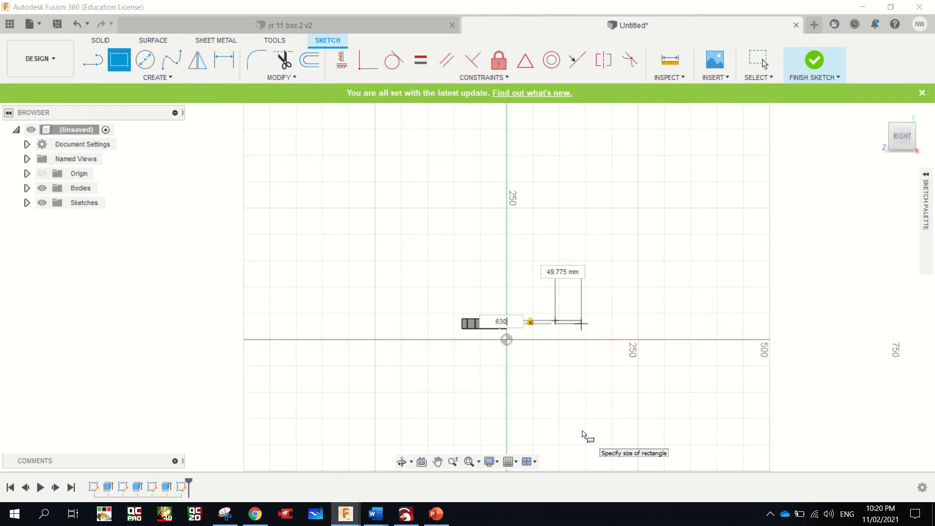
key(Tab)
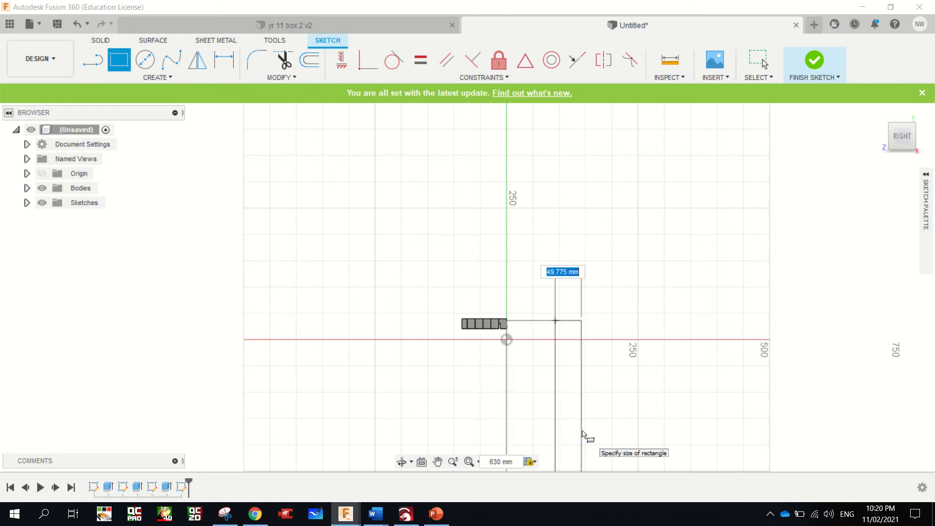
text(85)
key(Return)
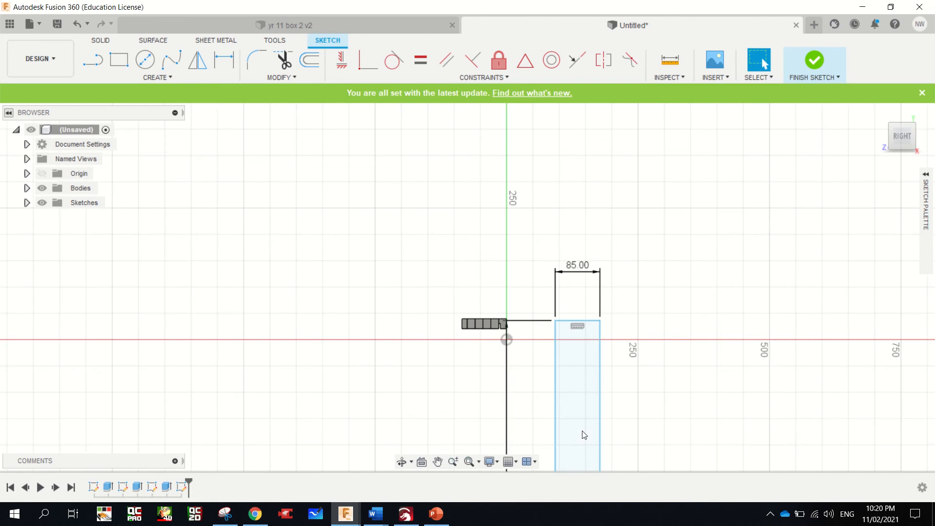
Extrude the 630 x 85 mm rectangle 18 mm as a new body
key(e)
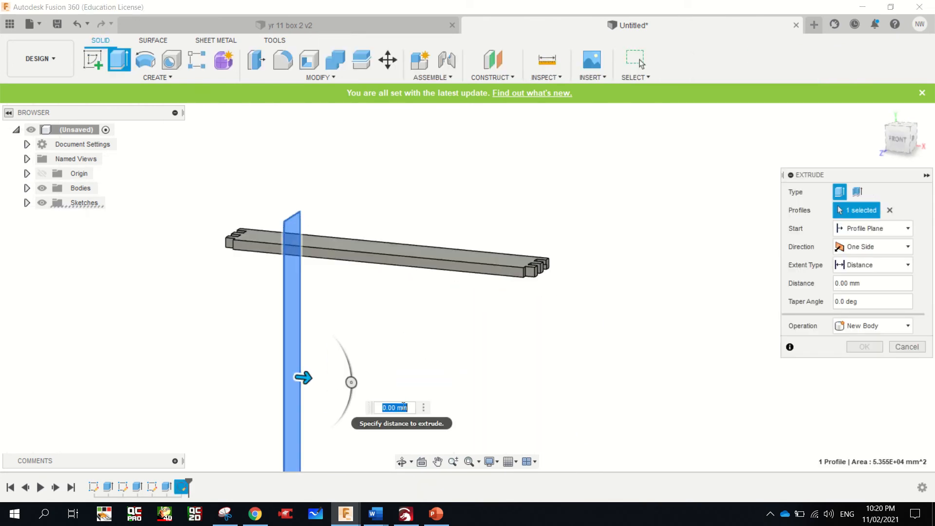
text(18)
key(Return)
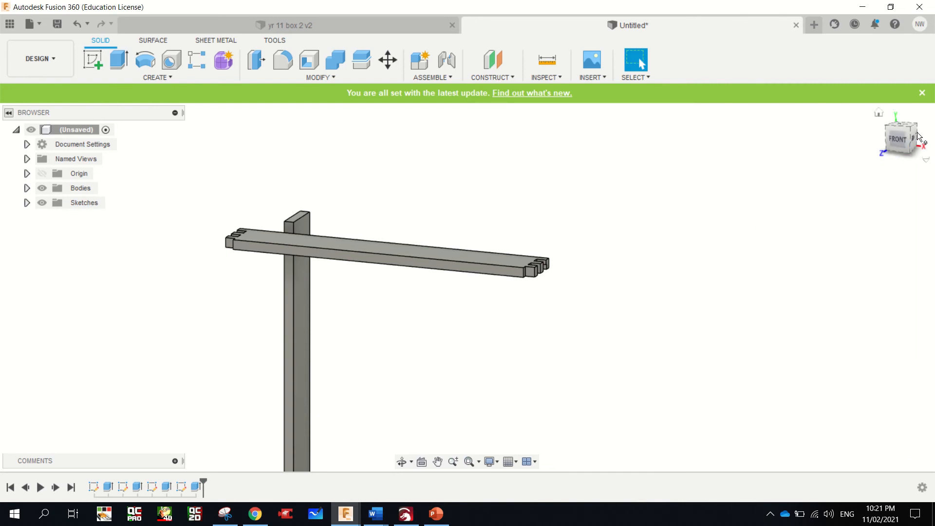
Start a new sketch on the top end face of the upright board
drag(913, 131, 682, 141)
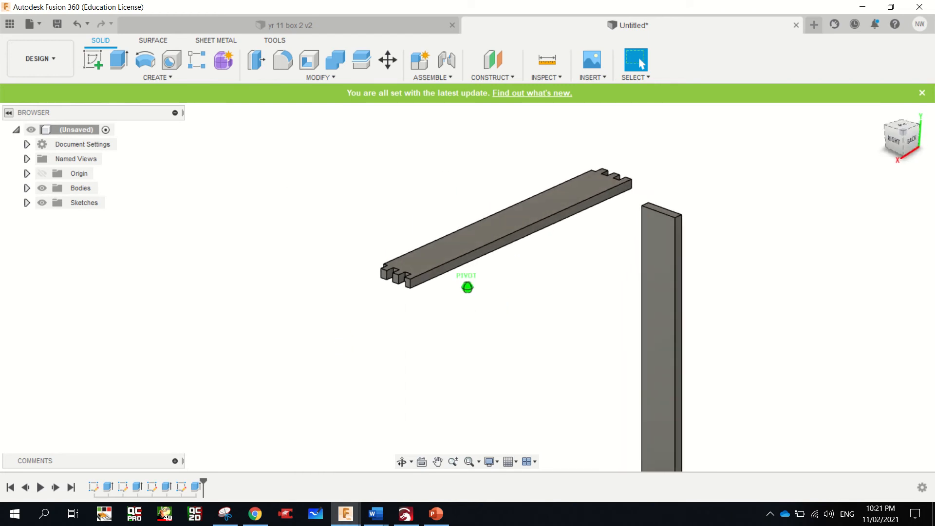
scroll(638, 212, down, 1)
scroll(698, 204, up, 3)
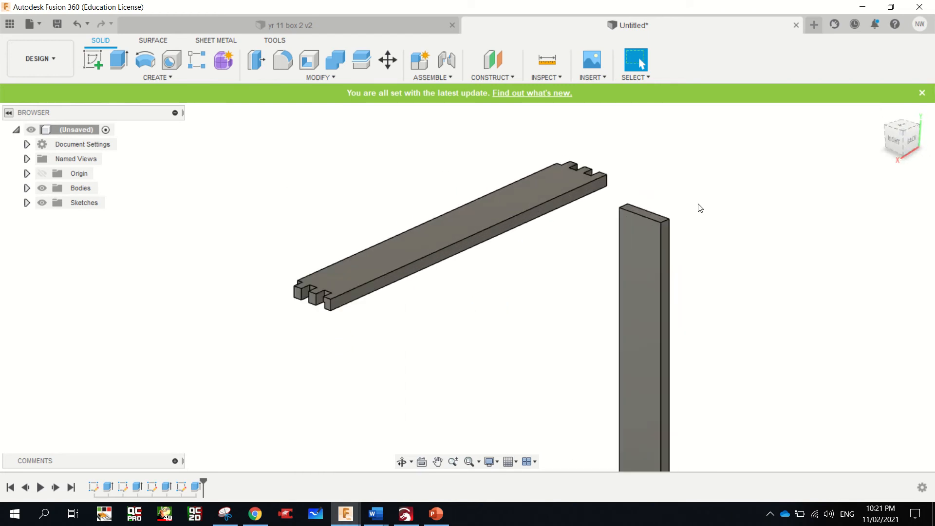
scroll(677, 210, up, 4)
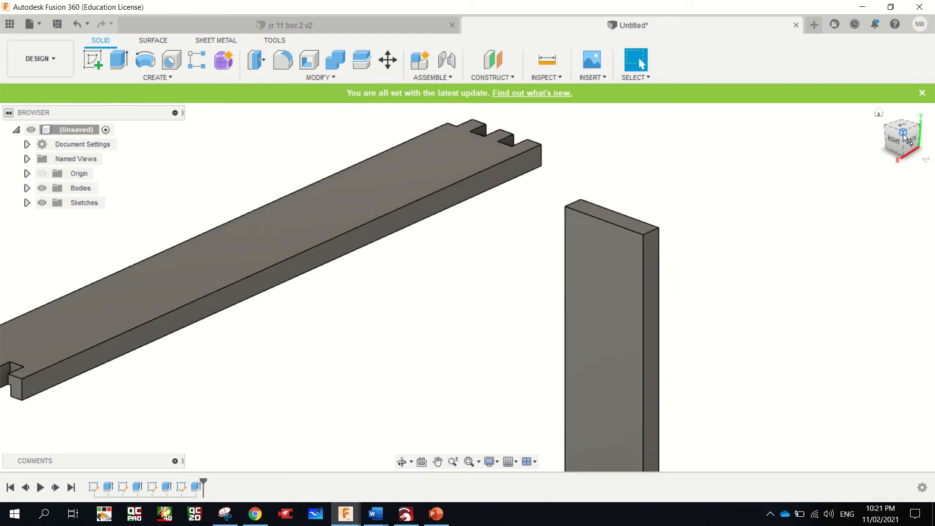
drag(903, 133, 903, 99)
shift+middle_drag(467, 287, 468, 387)
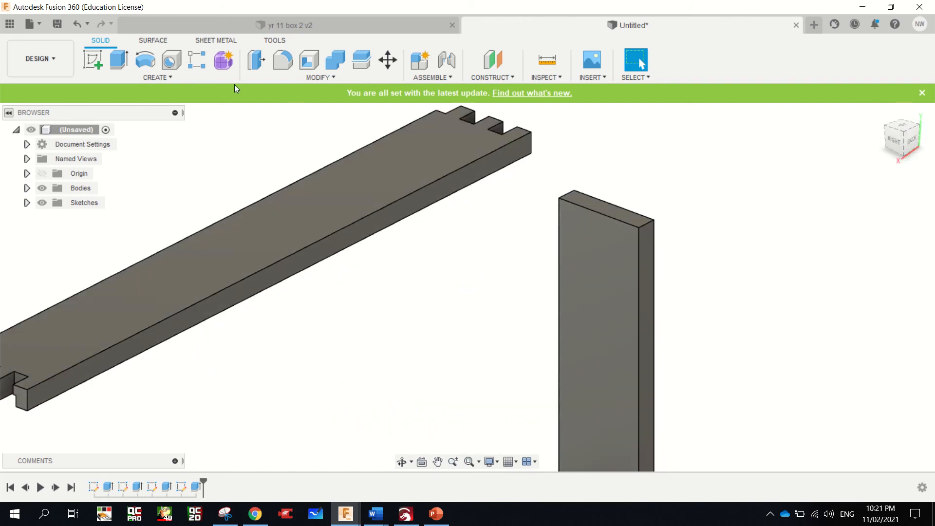
click(93, 59)
click(602, 209)
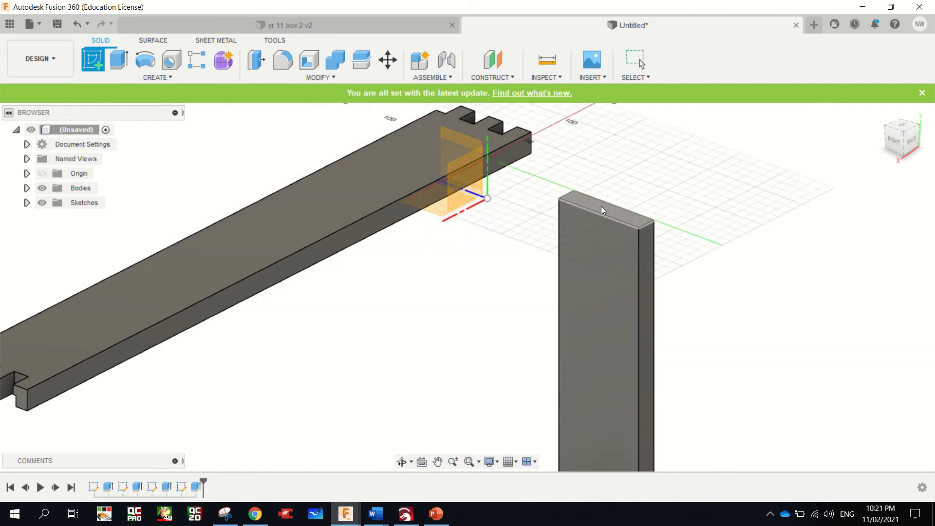
click(603, 206)
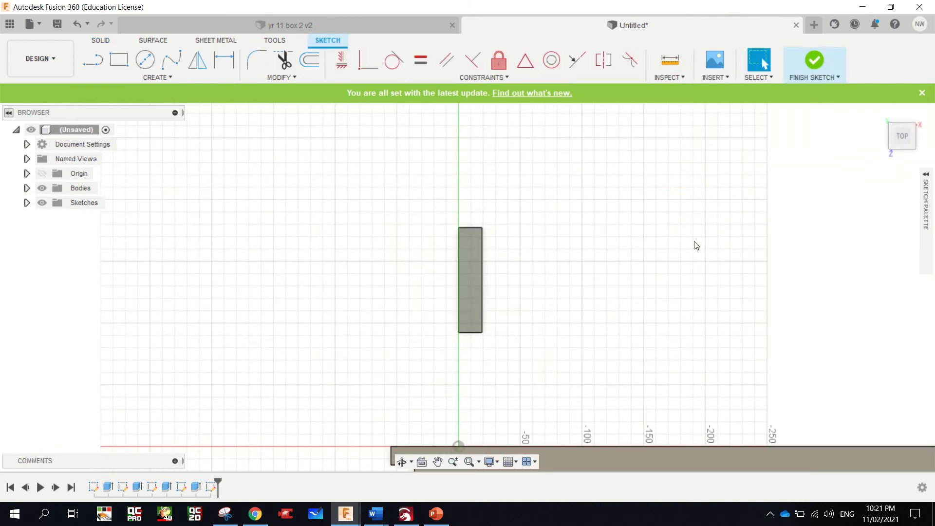
Draw a 12 mm line along the end face's long edge, starting at the corner farthest from the jointed board
click(891, 148)
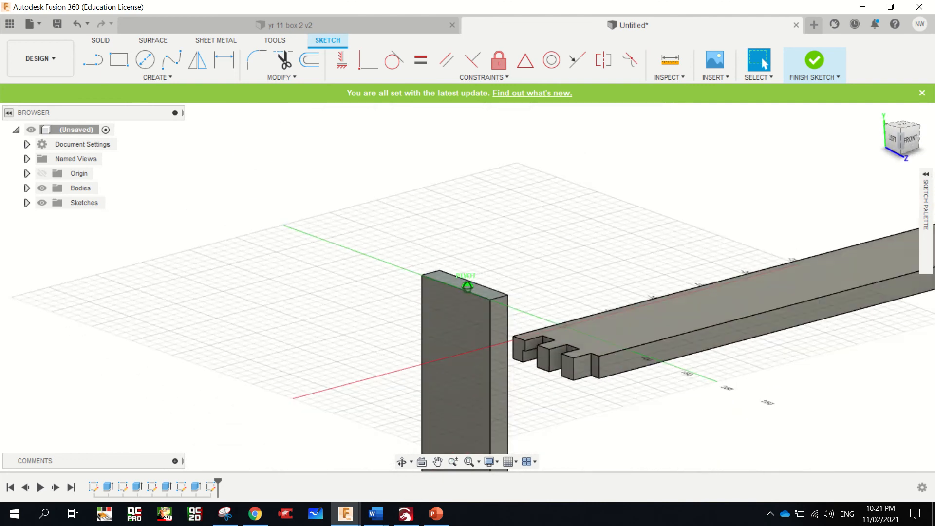
mouse_move(901, 142)
mouse_down()
mouse_move(899, 112)
mouse_move(900, 151)
mouse_move(911, 157)
mouse_up()
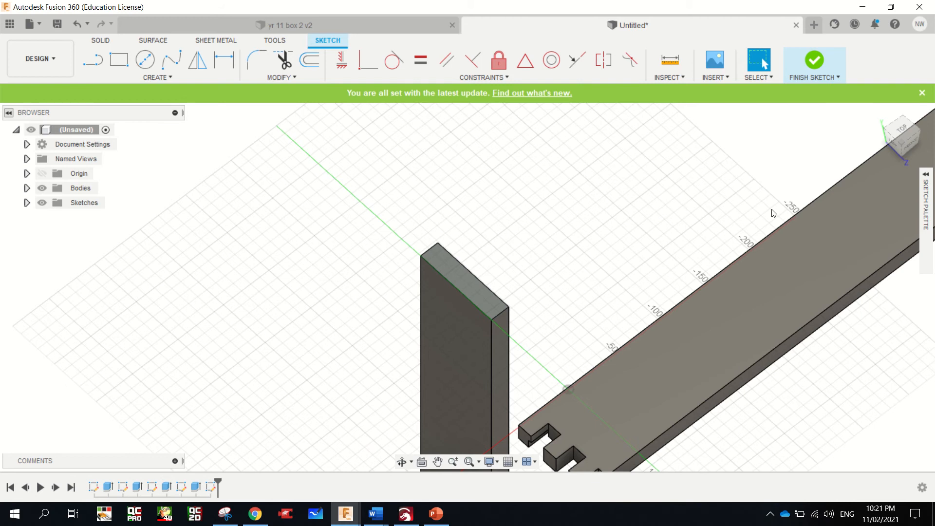
mouse_move(905, 141)
mouse_down()
mouse_move(914, 122)
mouse_move(903, 142)
mouse_up()
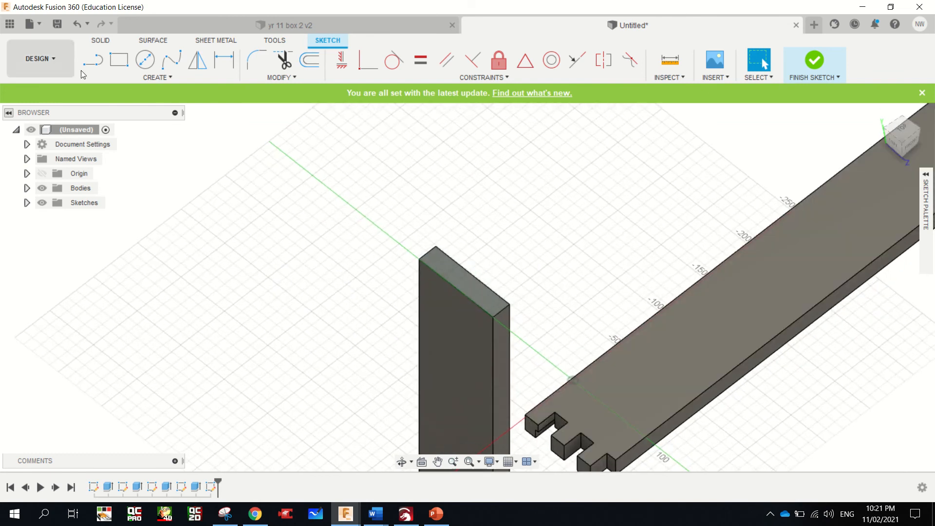
click(92, 60)
click(438, 249)
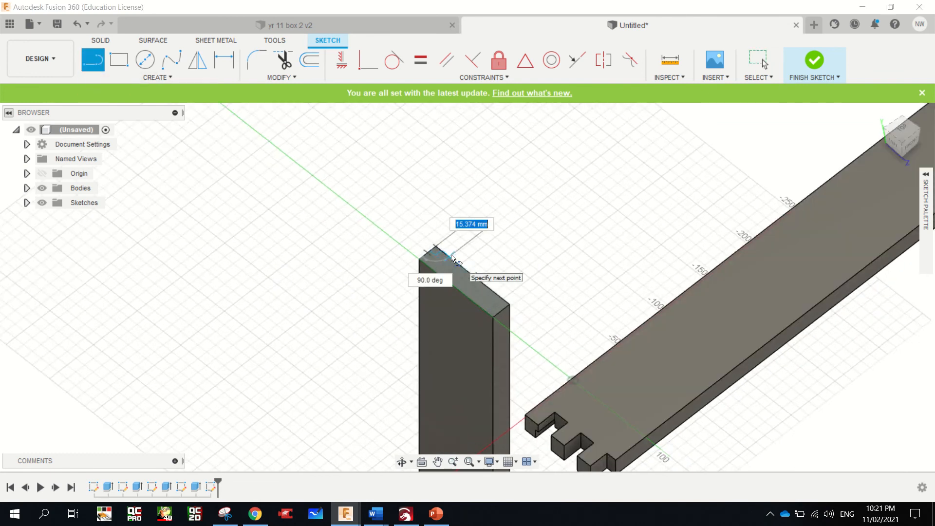
text(12)
key(Return)
key(Escape)
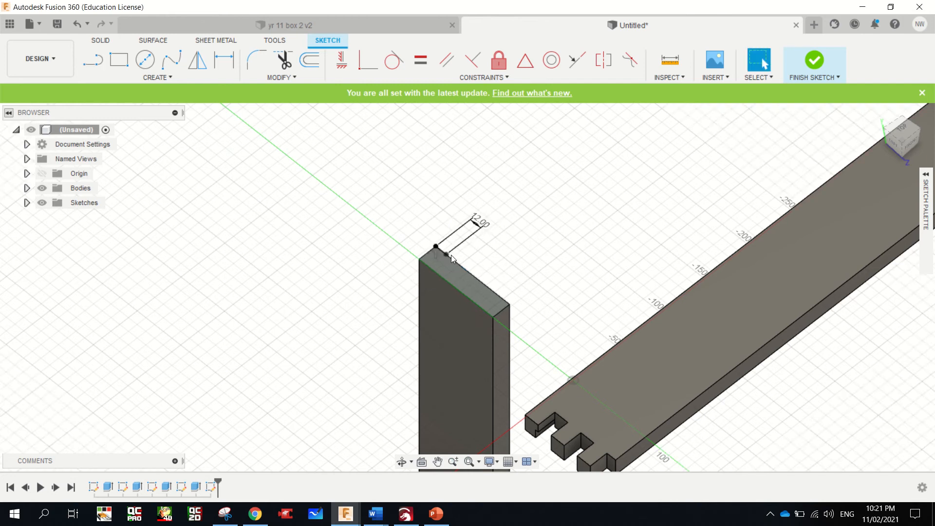
Sketch a 3 mm by 10 mm rectangle on the end face, starting 12 mm along the long edge and reaching into the board
click(119, 60)
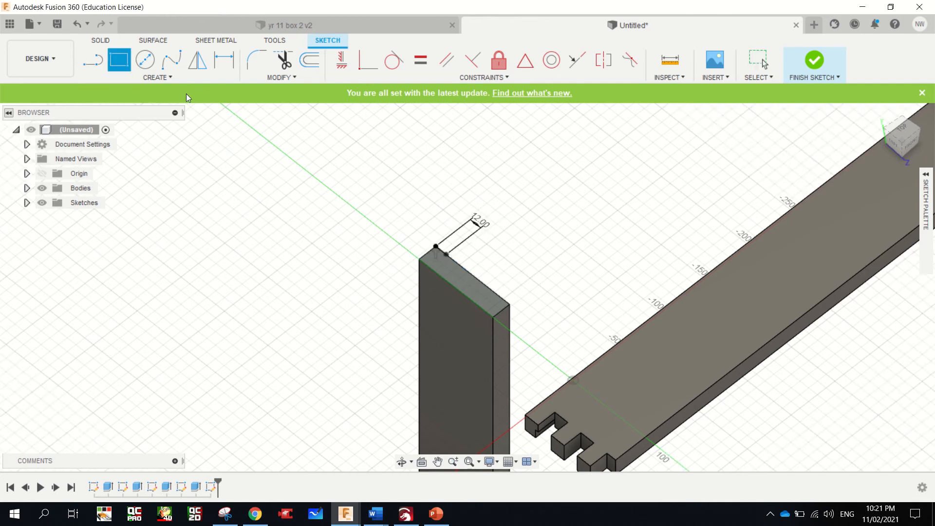
click(436, 247)
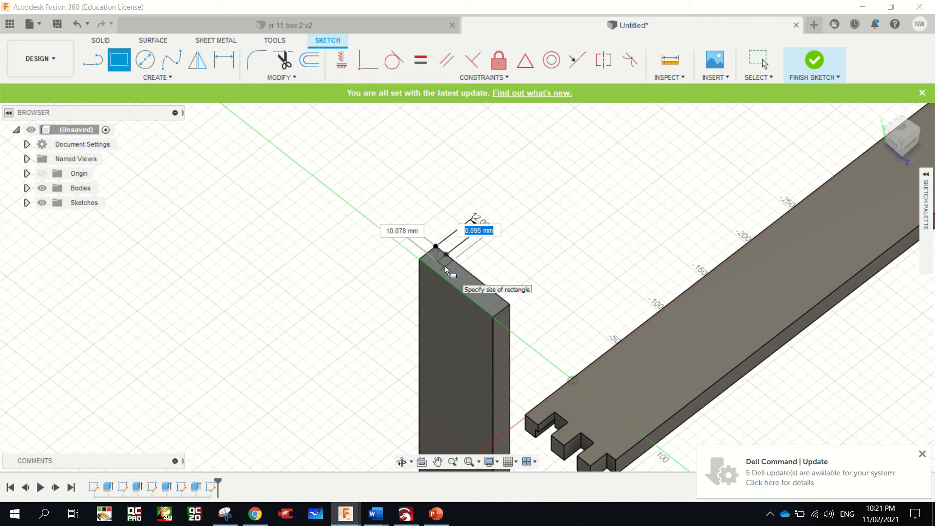
text(3)
key(Tab)
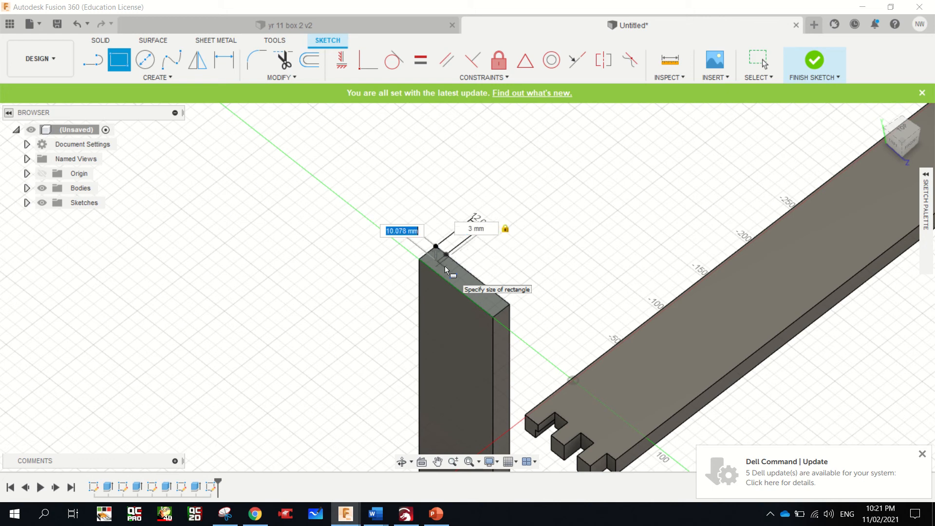
text(10)
key(Return)
key(Escape)
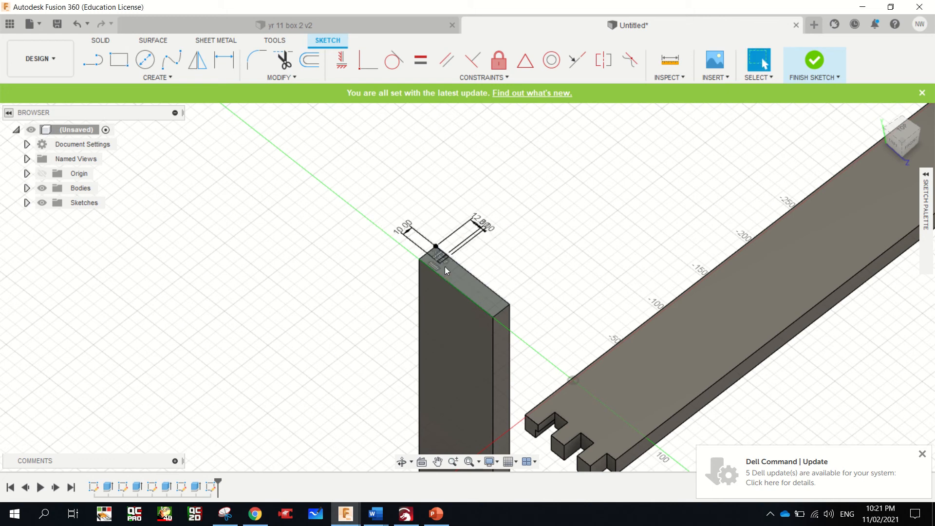
Extrude the 3 x 10 mm rectangle as a cut through the full length of the upright board, with extent All
scroll(445, 267, up, 5)
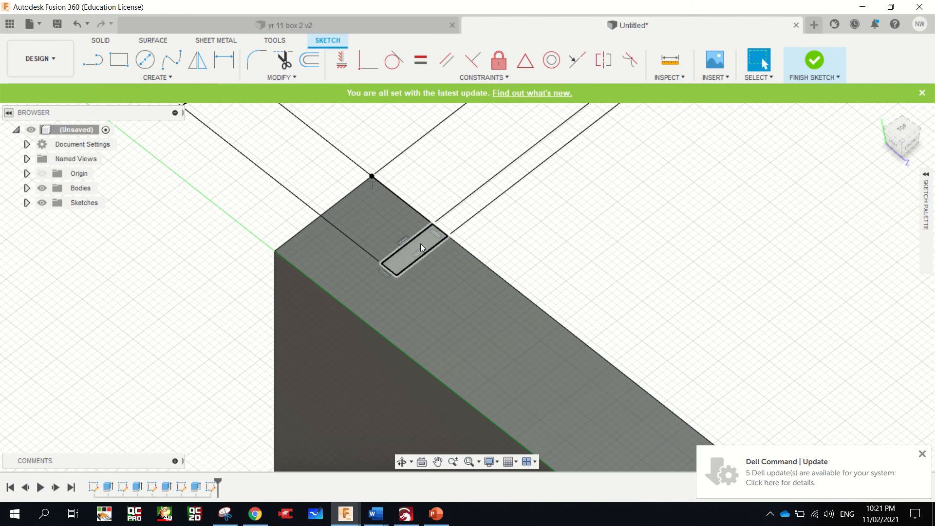
click(422, 242)
key(e)
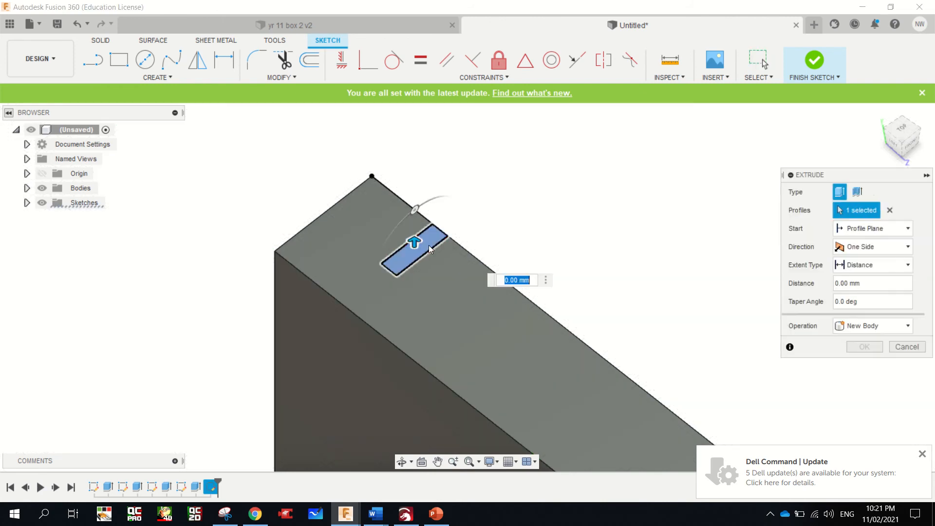
drag(419, 253, 447, 272)
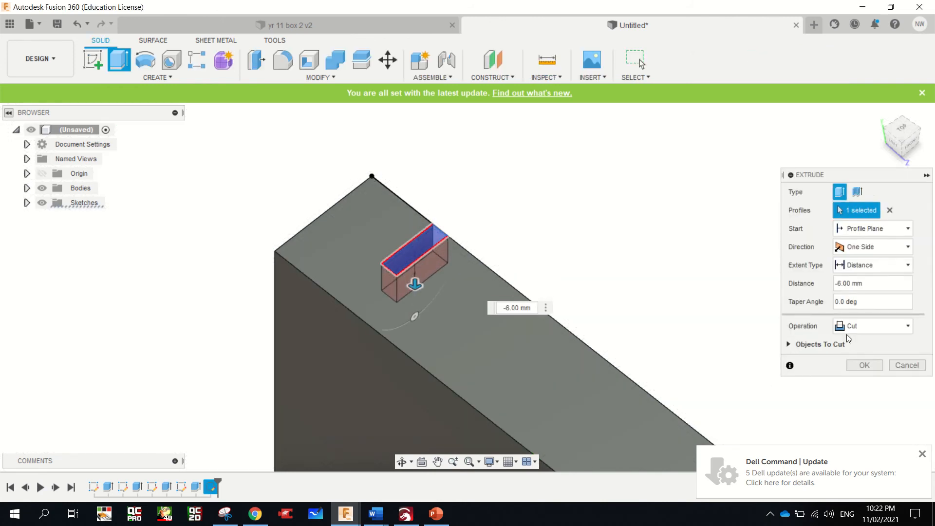
click(878, 266)
click(863, 307)
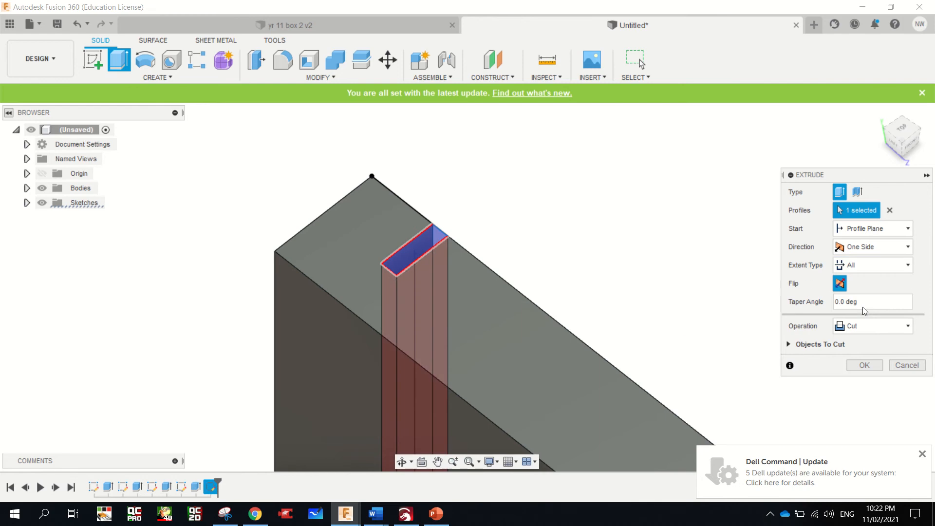
click(859, 366)
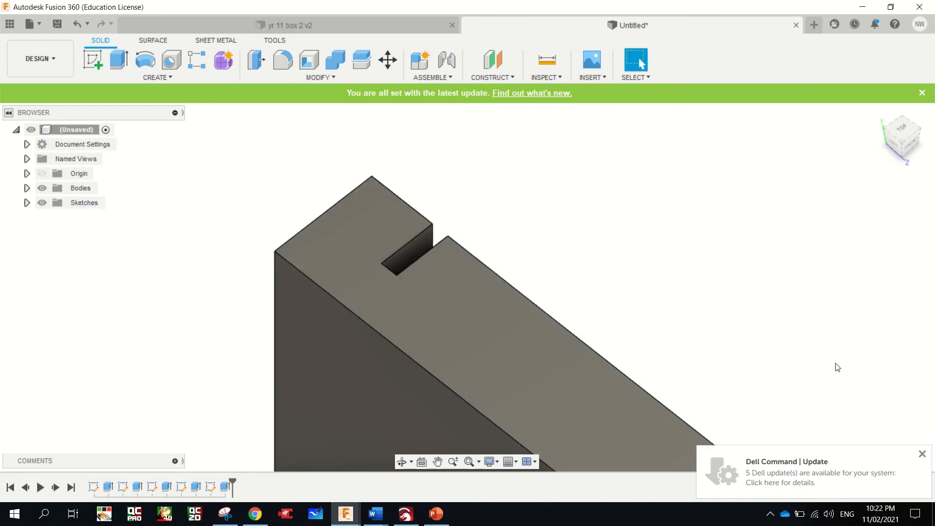
Start a new sketch on the grooved end face of the upright board
scroll(650, 312, down, 10)
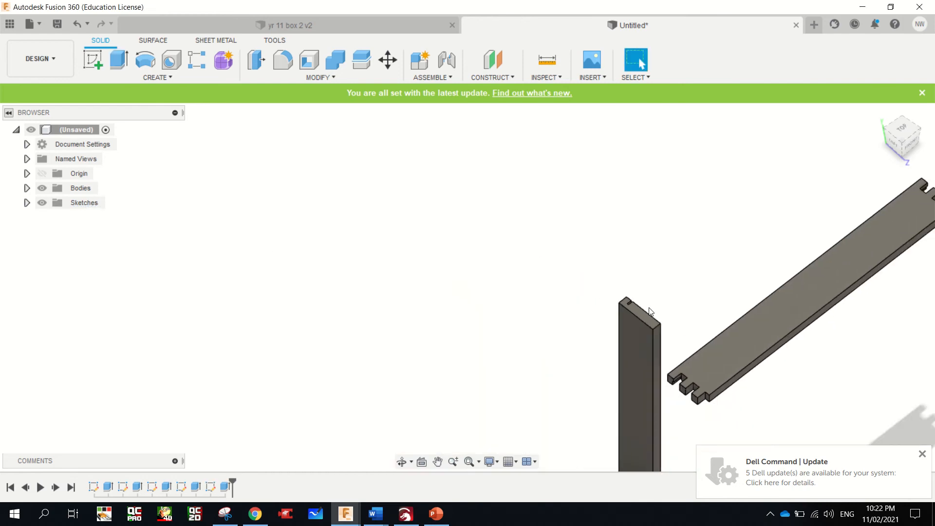
scroll(651, 311, up, 8)
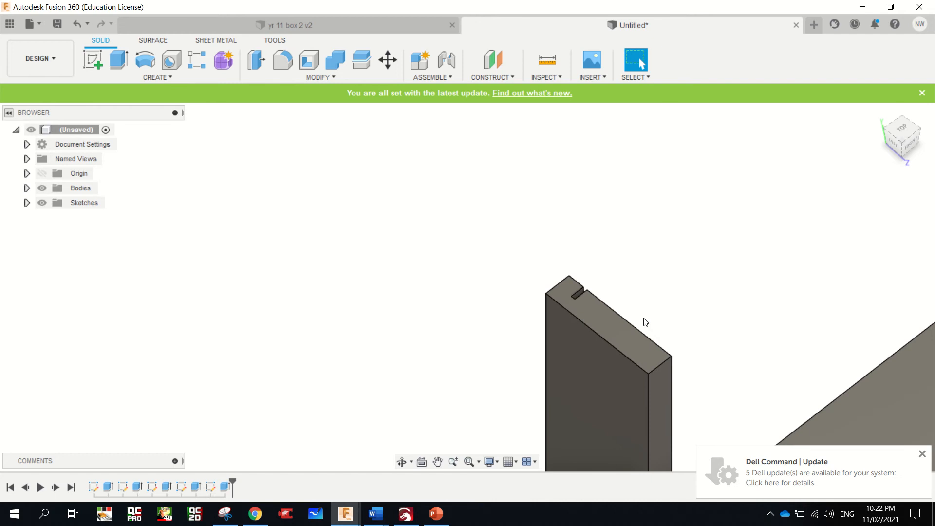
scroll(577, 292, up, 2)
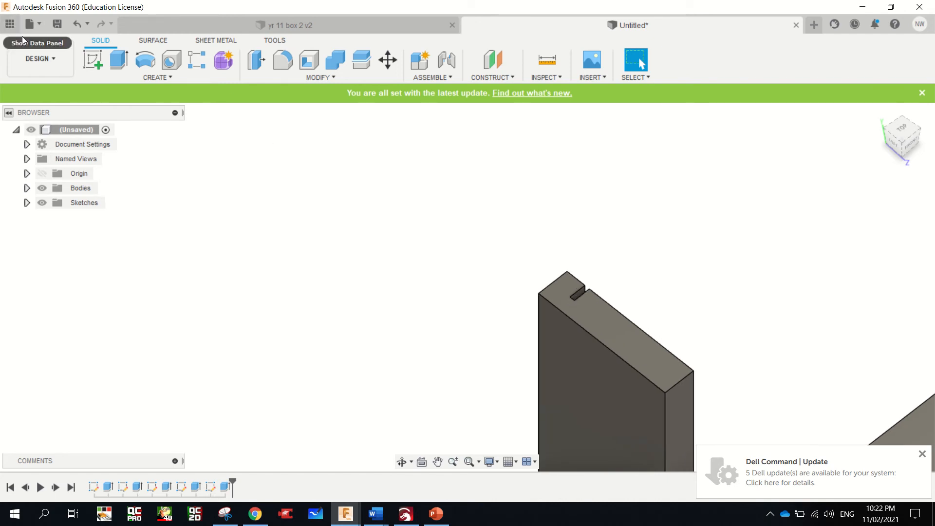
scroll(274, 215, down, 5)
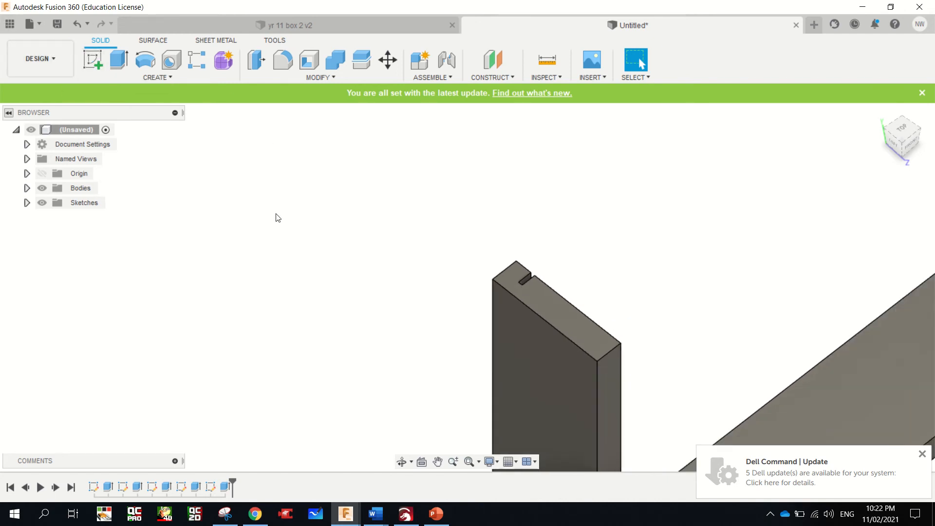
scroll(279, 219, up, 2)
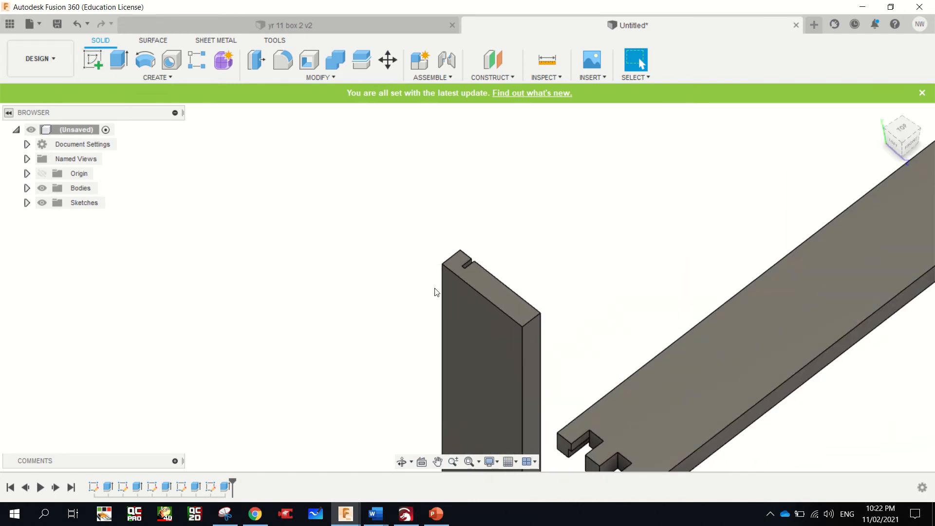
click(100, 61)
click(496, 289)
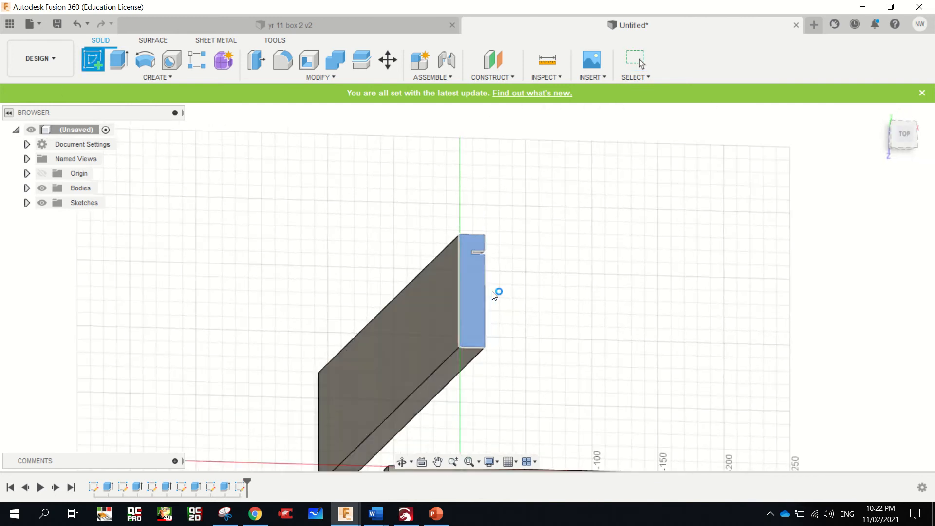
Draw a 15 mm deep rectangle across the board's full thickness, starting at the outer corner of the end nearest the groove
click(118, 60)
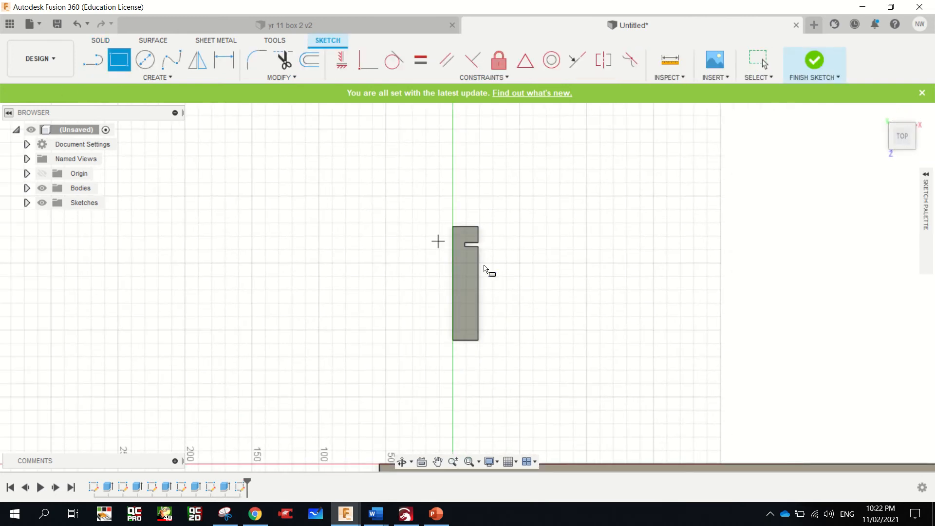
click(452, 227)
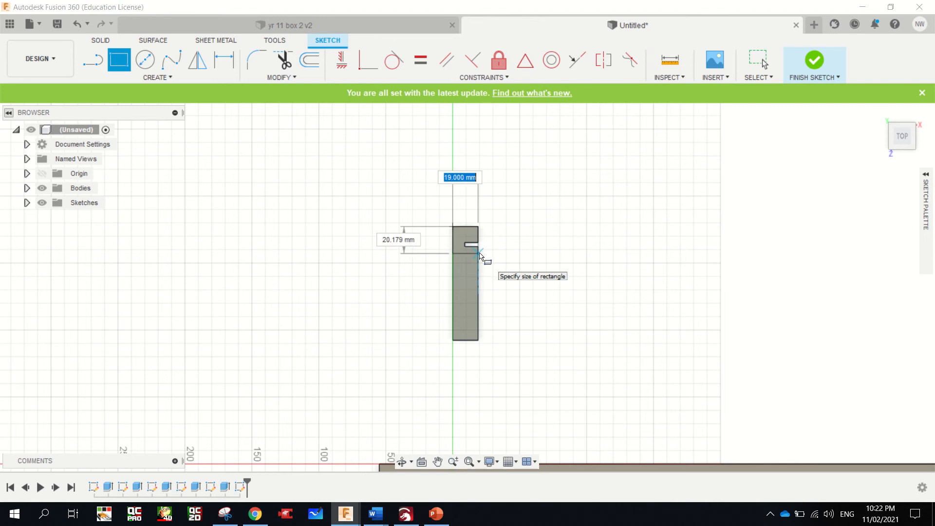
key(Tab)
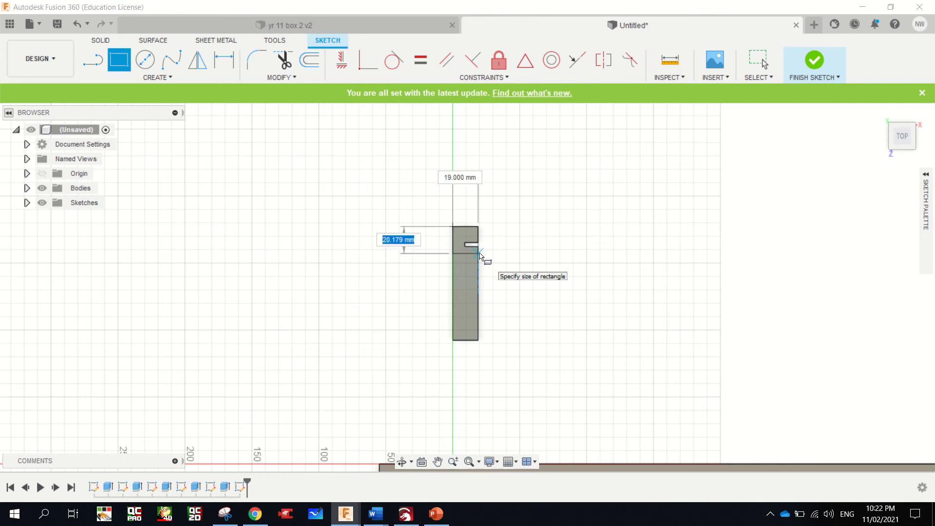
text(15)
key(Return)
key(Escape)
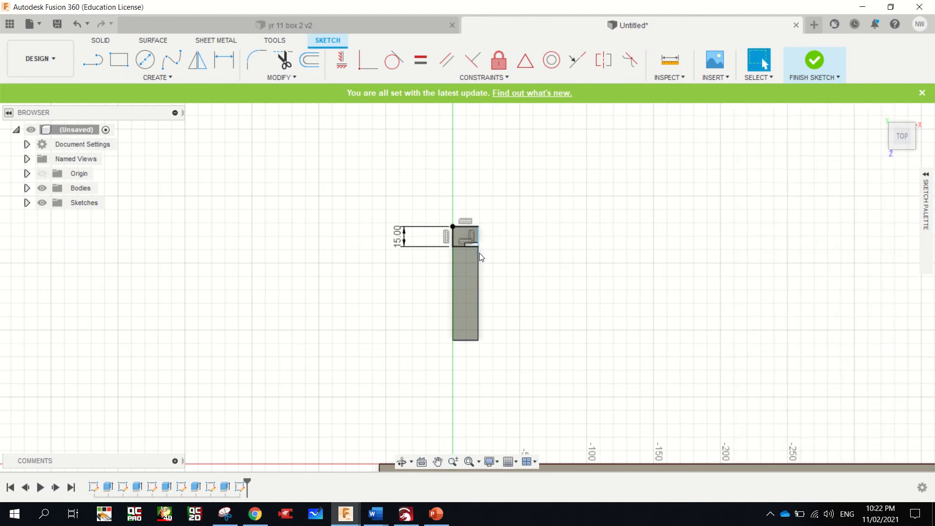
Draw a second rectangle, 19 mm wide and 15 mm deep, directly adjoining the first finger rectangle on the end face
click(119, 59)
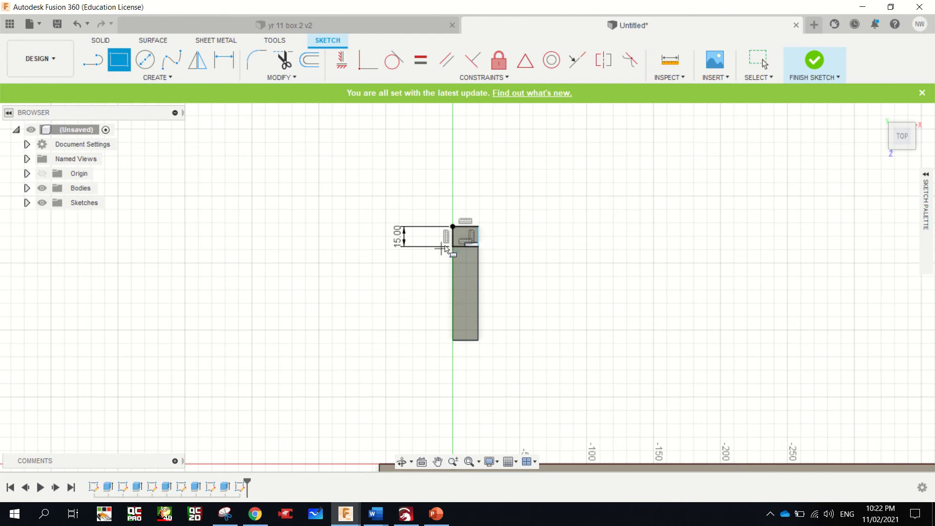
click(453, 246)
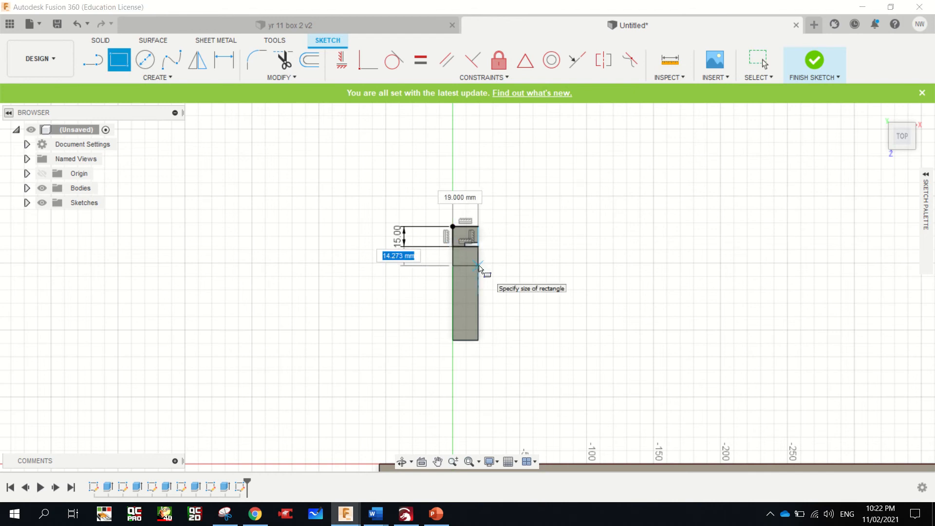
text(15)
key(Tab)
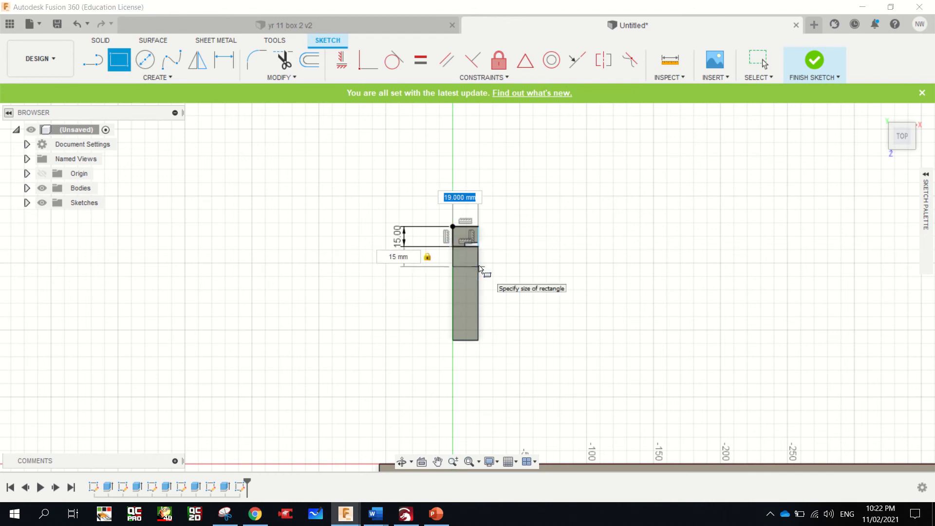
key(Tab)
key(Return)
key(Escape)
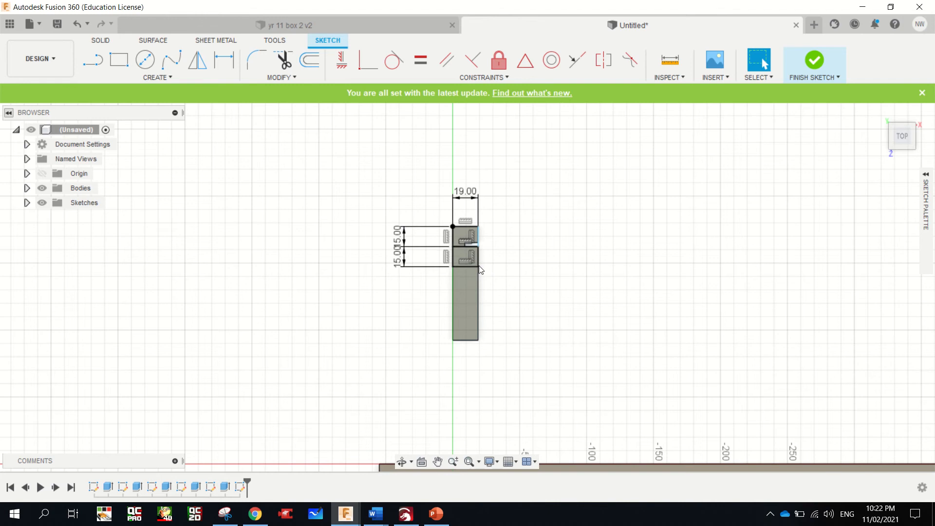
Add a third 19 x 15 mm rectangle directly adjoining the second one along the end face
click(124, 65)
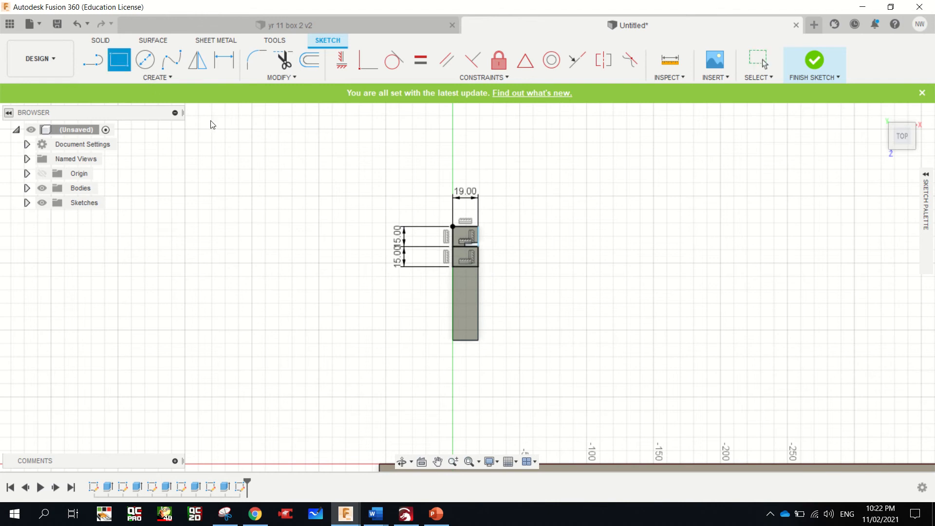
click(453, 268)
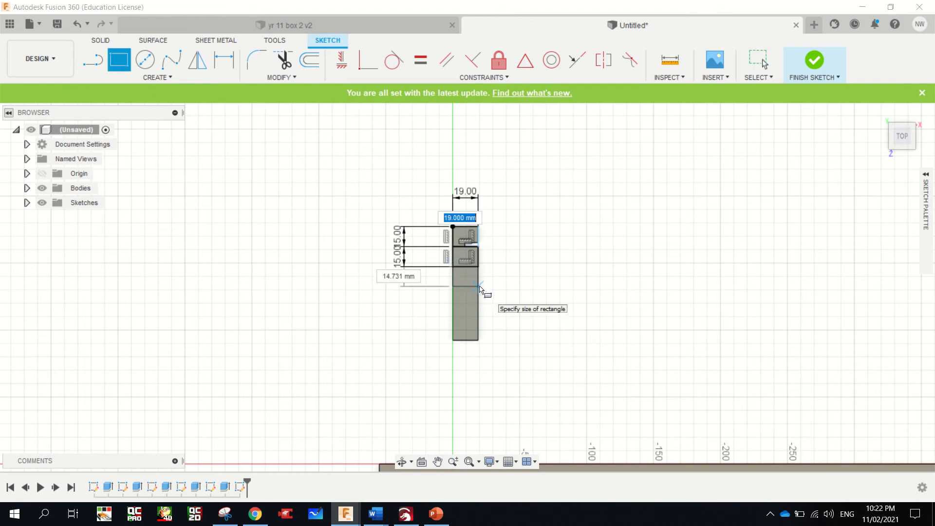
text(19)
key(Tab)
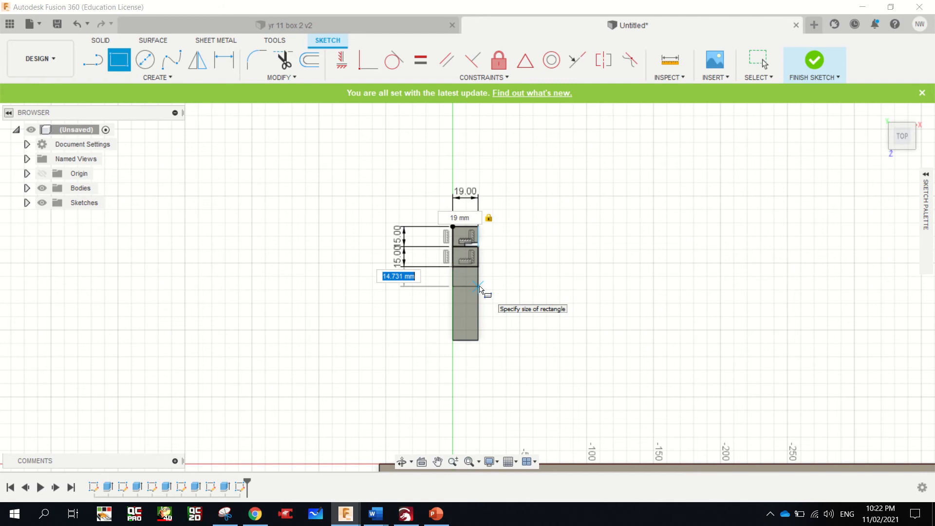
text(15)
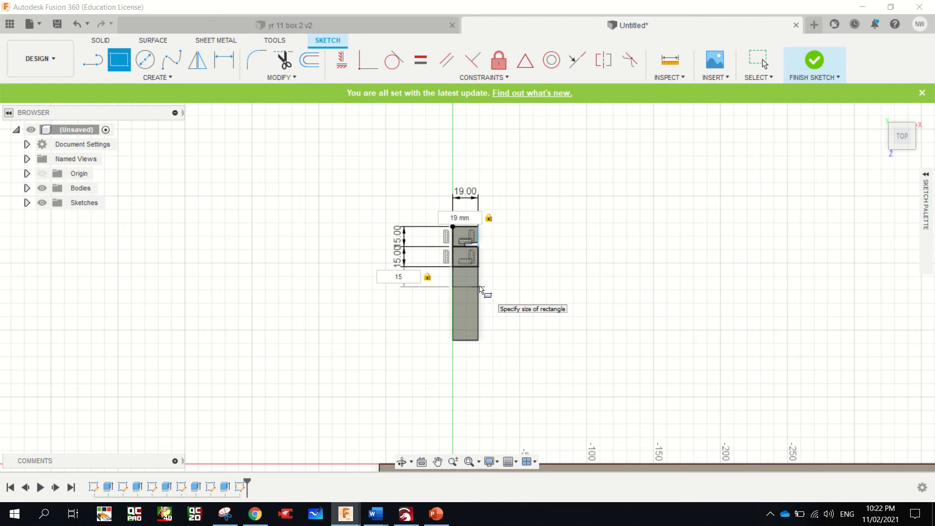
key(Return)
key(Escape)
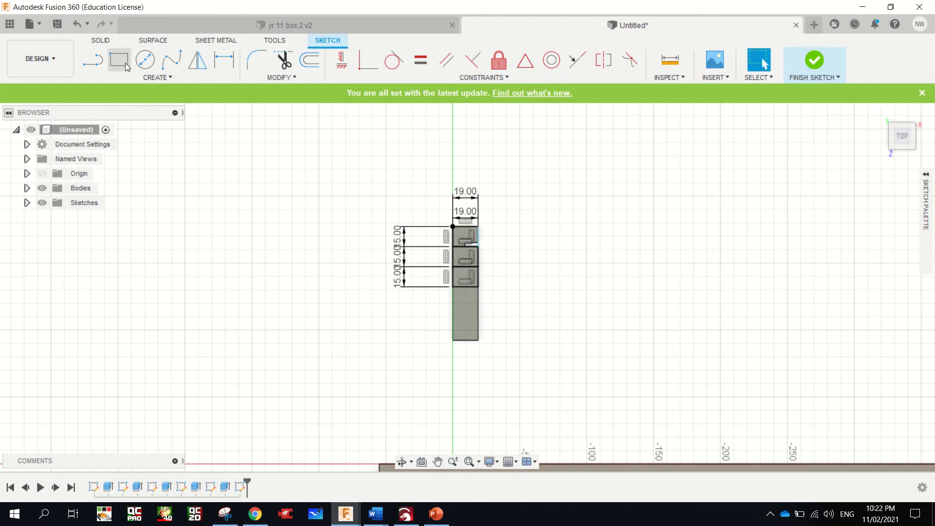
Add a fourth 19 x 15 mm rectangle directly adjoining the third one along the end face
click(122, 59)
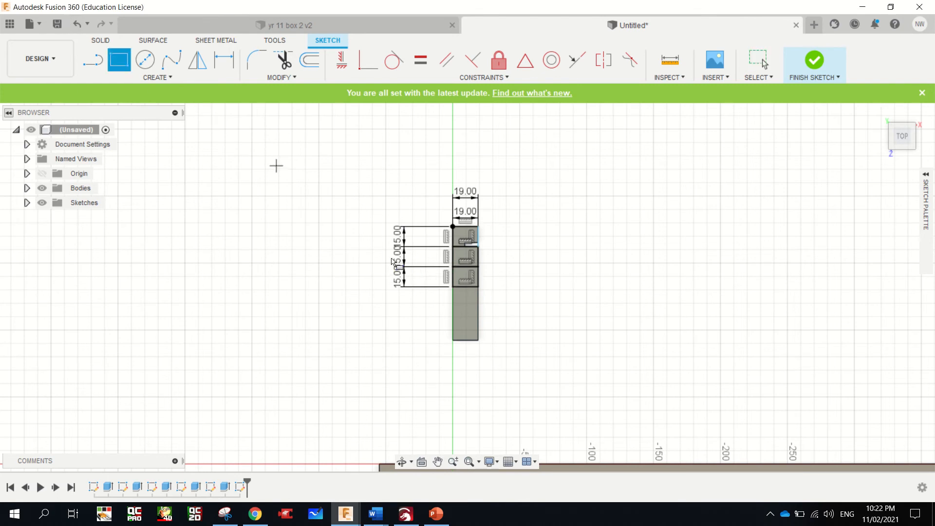
click(453, 287)
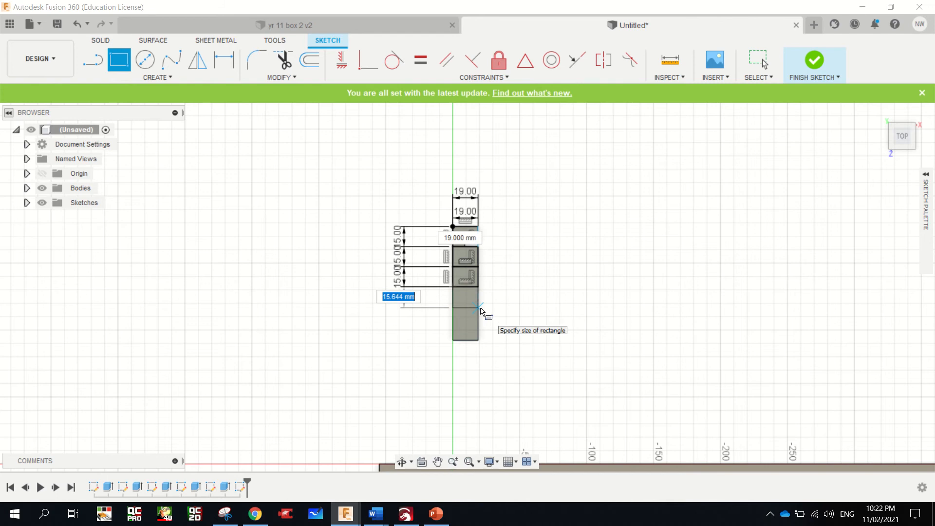
text(15)
key(Tab)
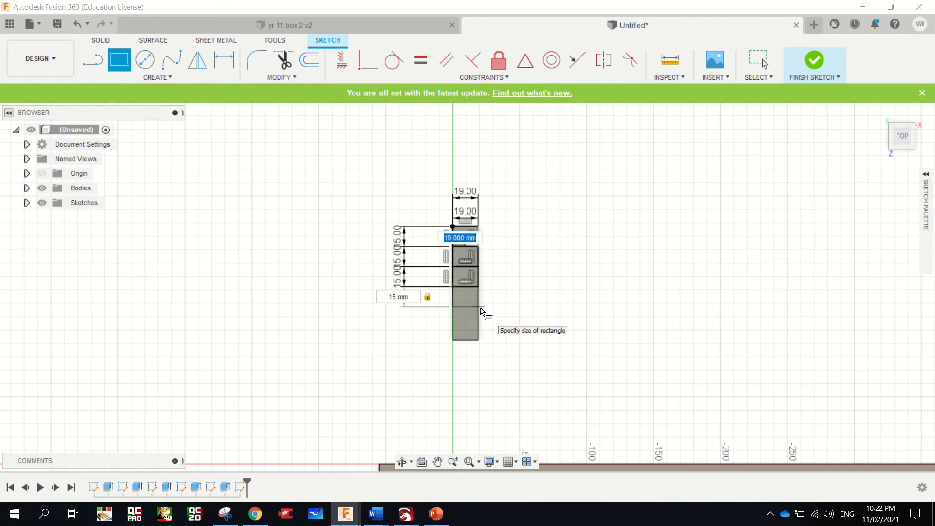
text(19)
key(Return)
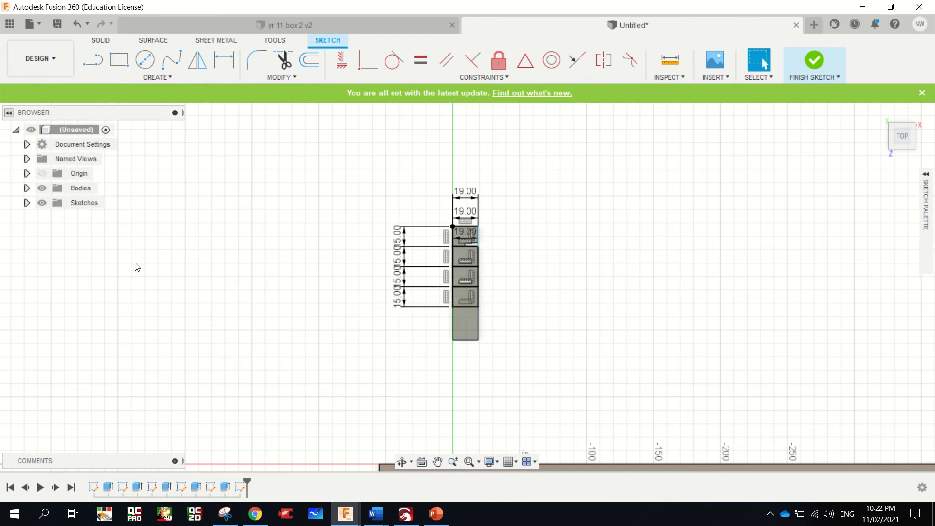
Add a fifth 19 x 15 mm rectangle directly adjoining the fourth one along the end face
click(120, 61)
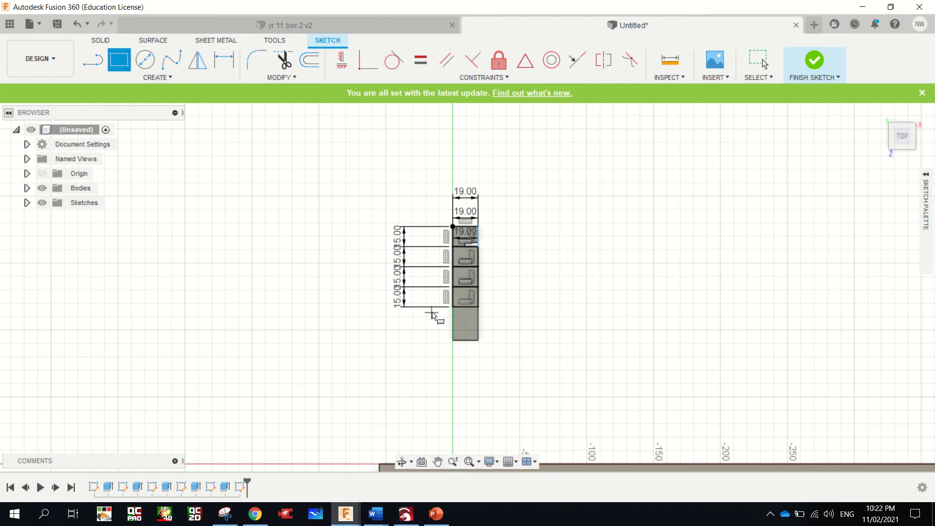
click(455, 308)
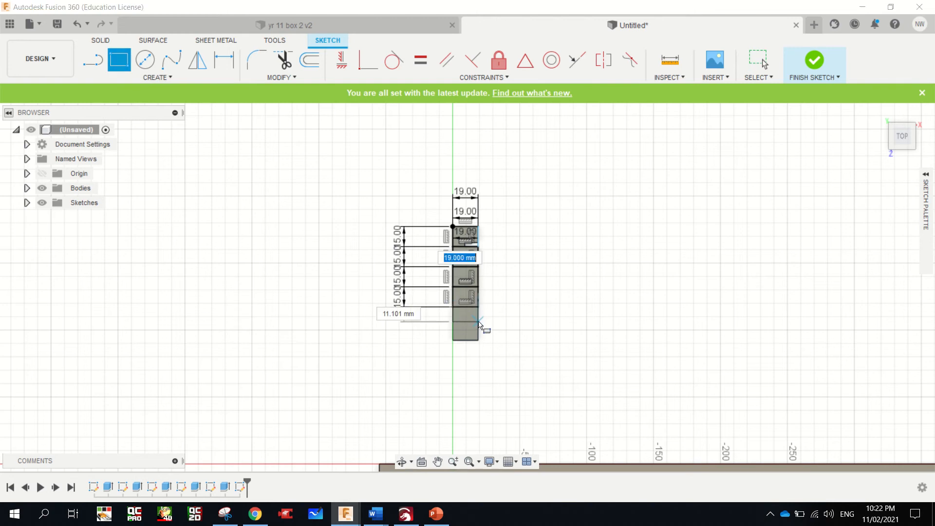
text(15)
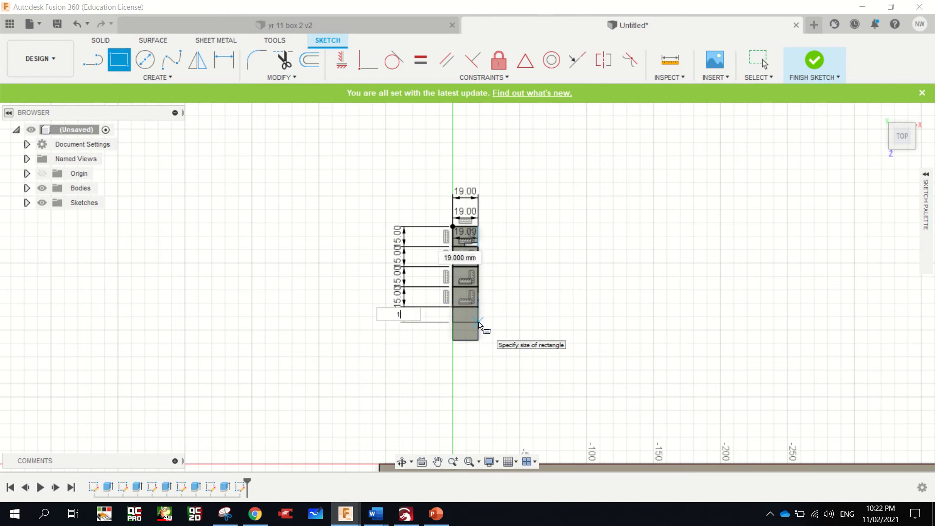
key(Tab)
text(1)
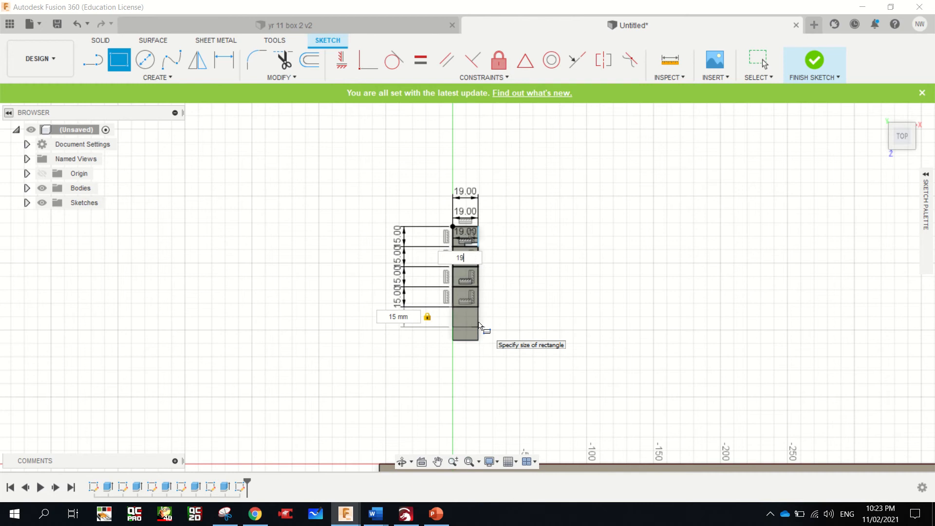
text(9)
key(Return)
key(Escape)
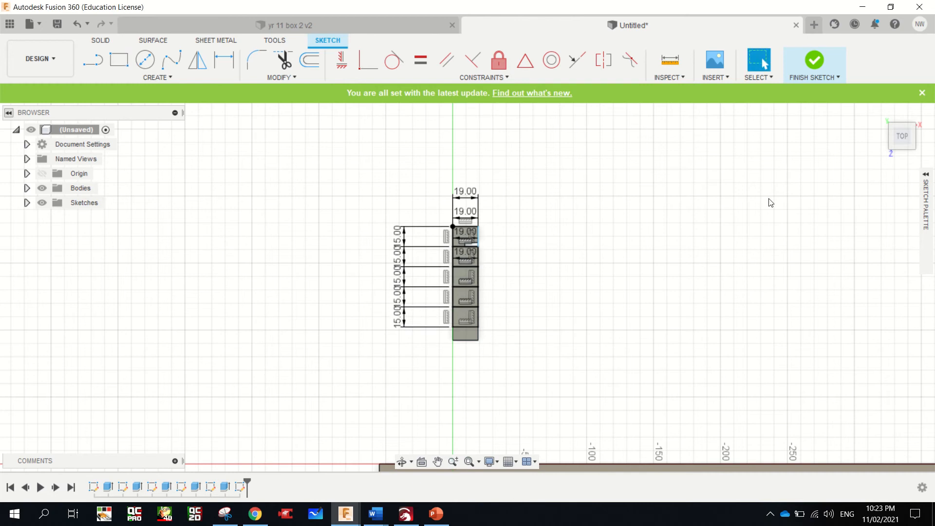
Cut the first, third and fifth finger rectangles 19 mm deep into the upright board's end with Extrude
click(892, 145)
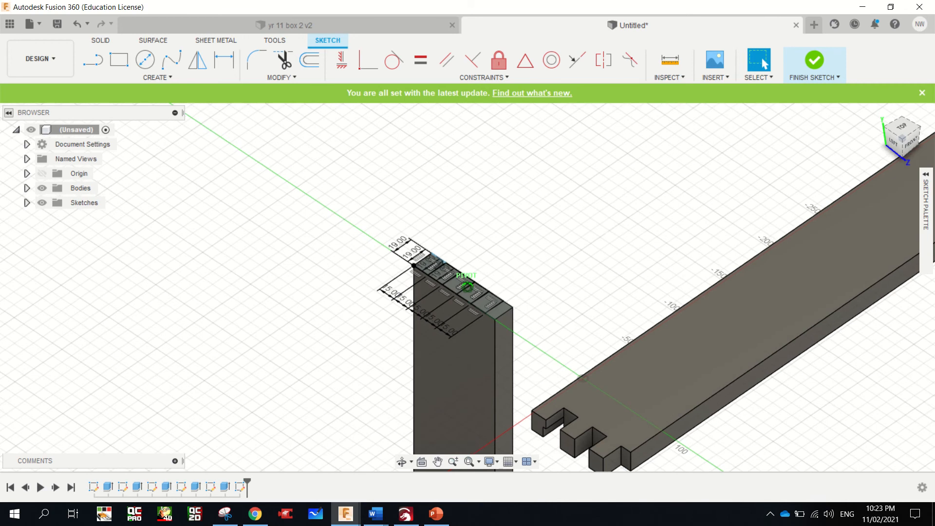
scroll(424, 267, up, 4)
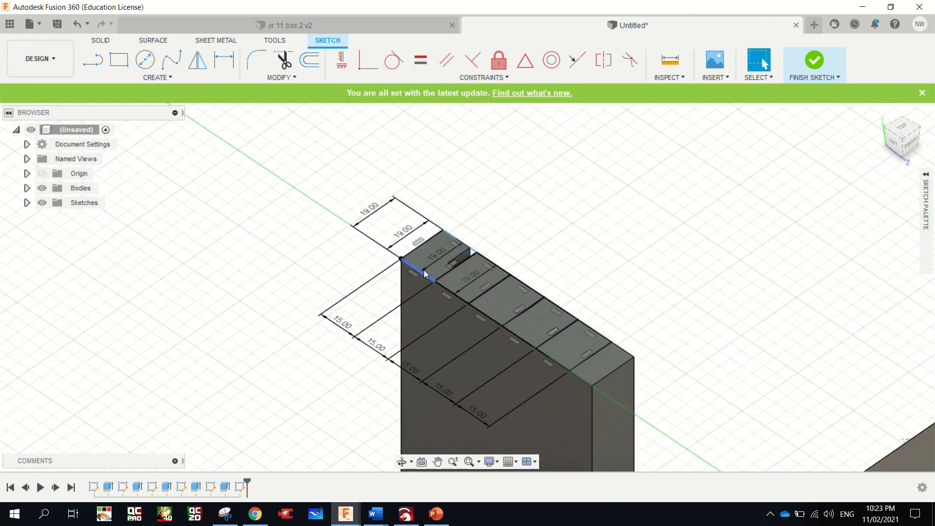
click(443, 245)
shift+click(507, 294)
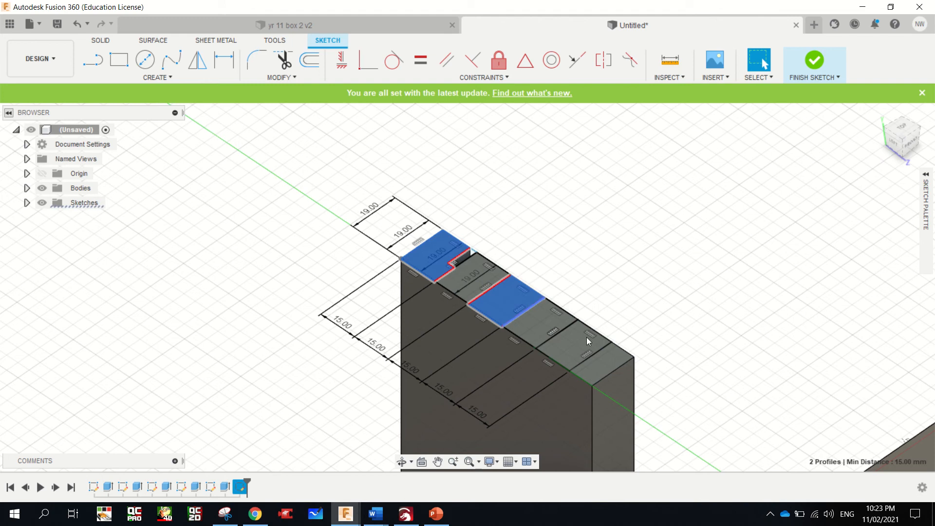
shift+click(583, 337)
scroll(581, 333, down, 2)
scroll(580, 329, down, 3)
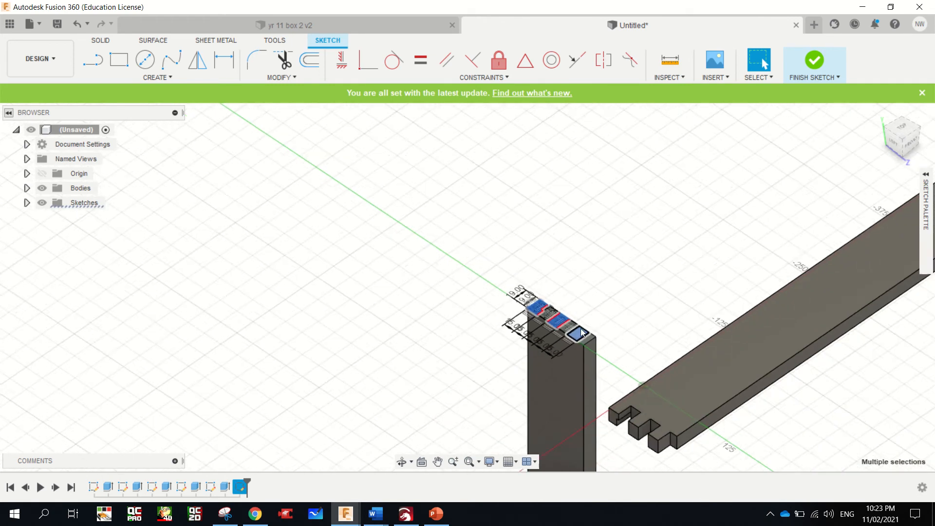
scroll(580, 328, up, 3)
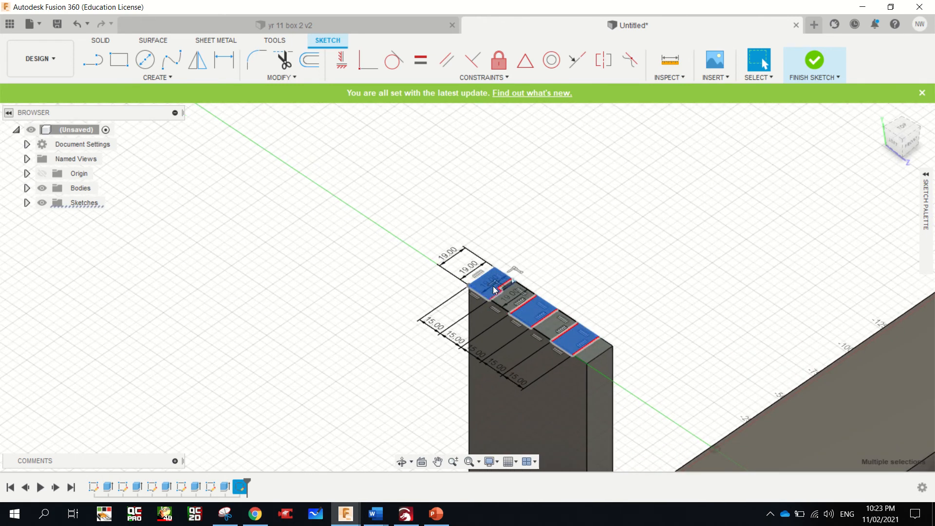
key(e)
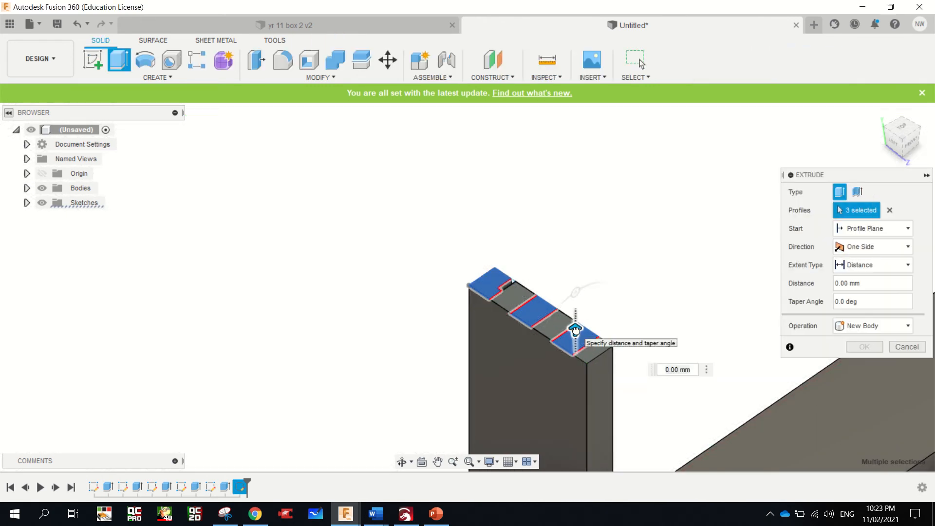
drag(575, 331, 575, 357)
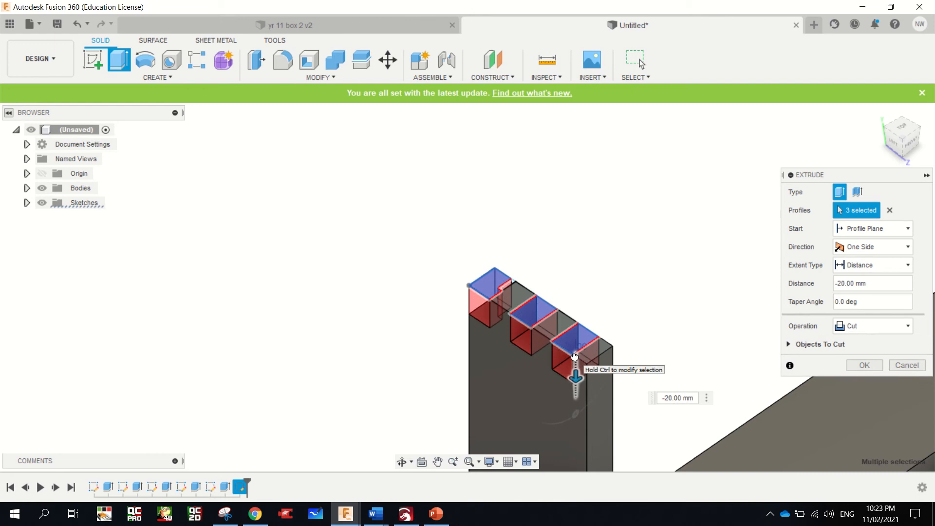
click(666, 398)
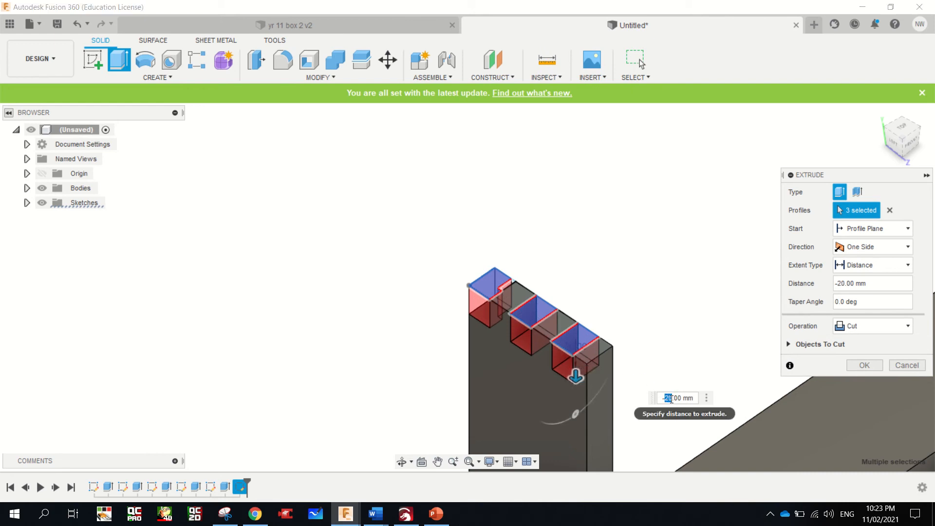
text(10)
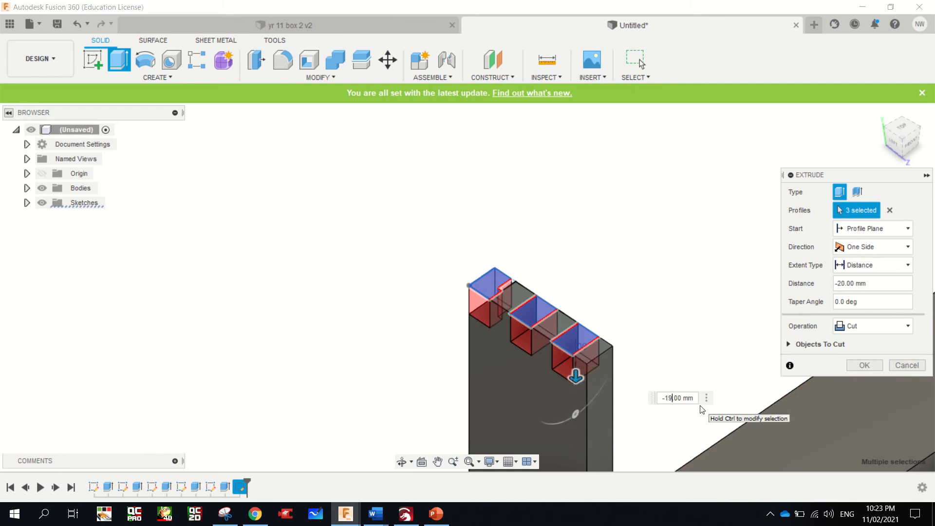
key(Return)
Sketch a rectangle 10 mm wide and 19 mm high on the upright board's narrow long edge, at the grooved face's lower corner
scroll(567, 335, down, 5)
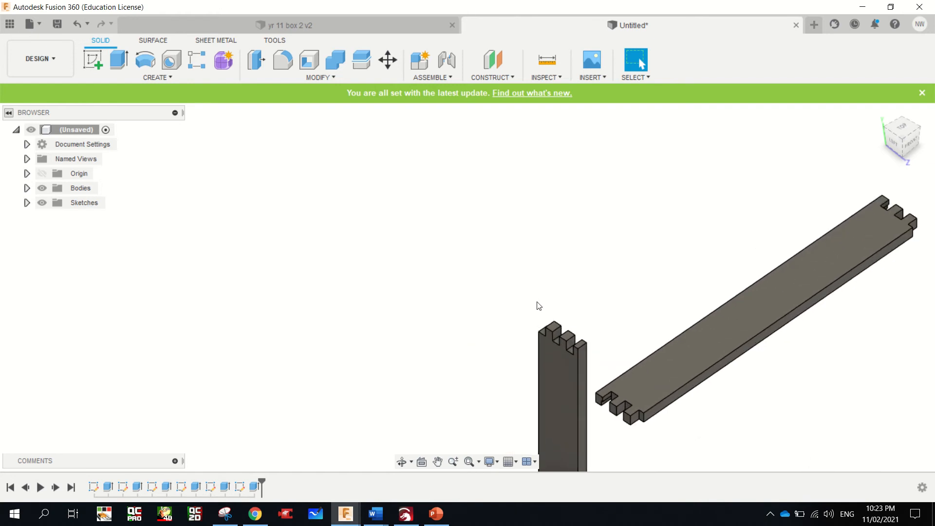
scroll(537, 306, down, 5)
scroll(543, 404, up, 8)
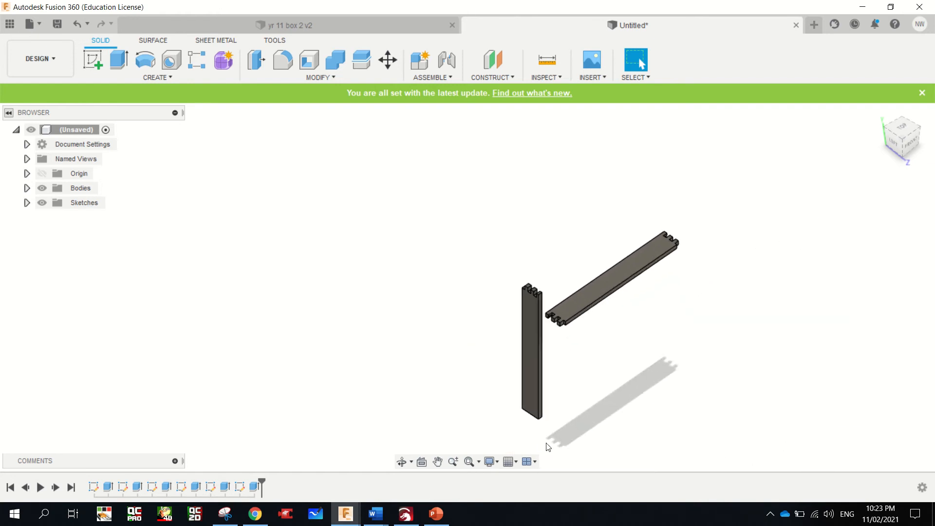
scroll(542, 404, up, 6)
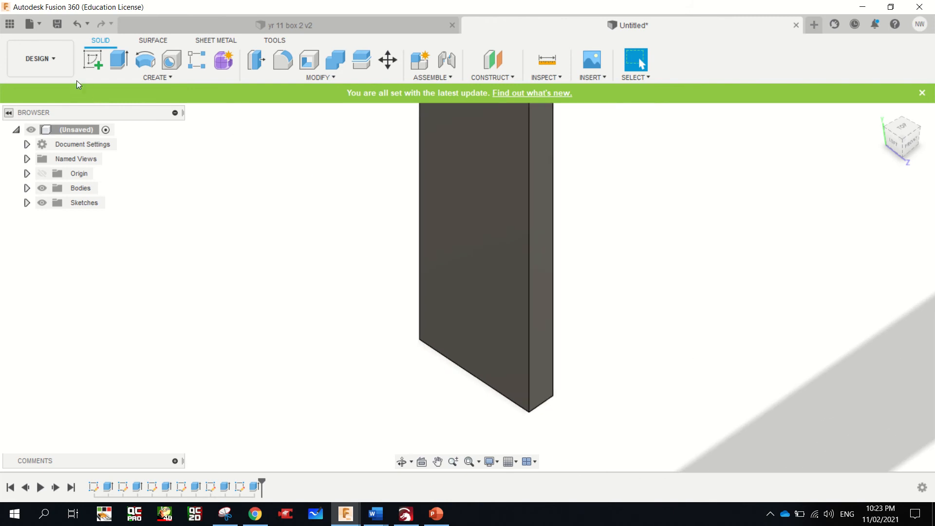
click(94, 59)
click(545, 388)
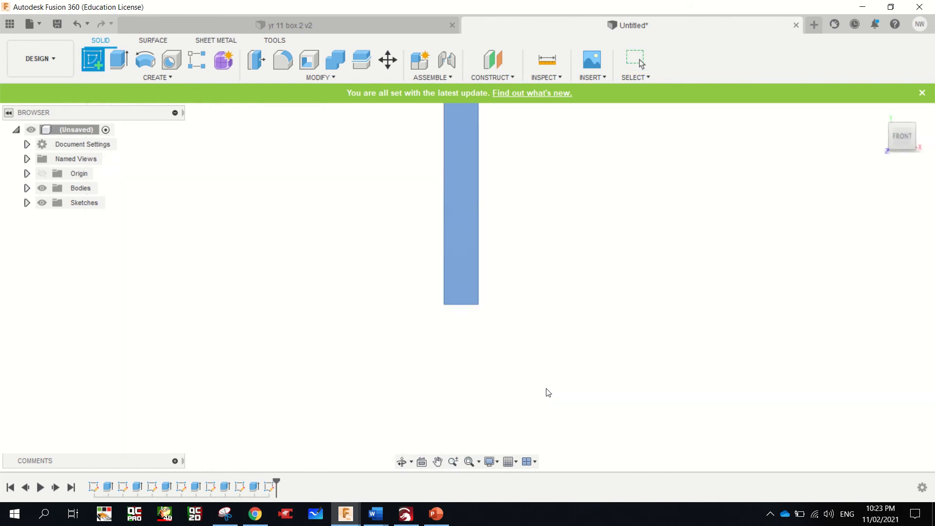
key(r)
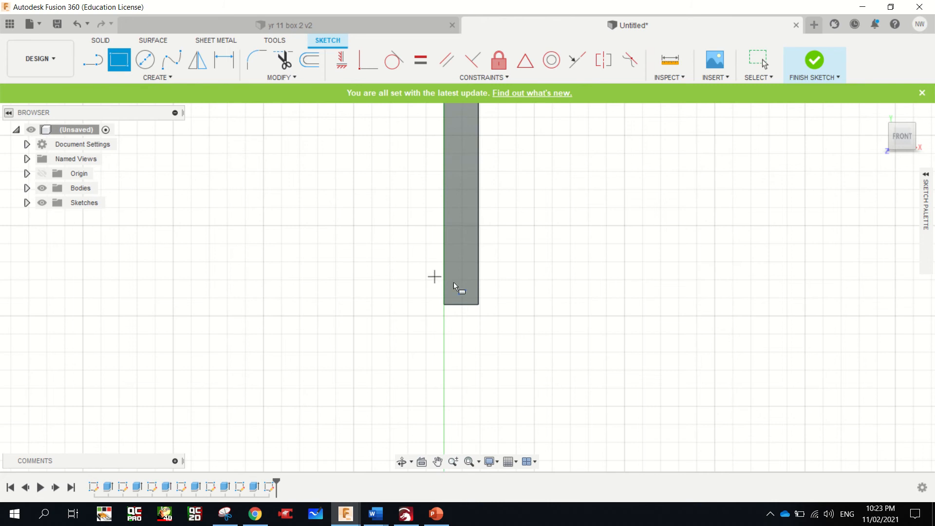
click(479, 305)
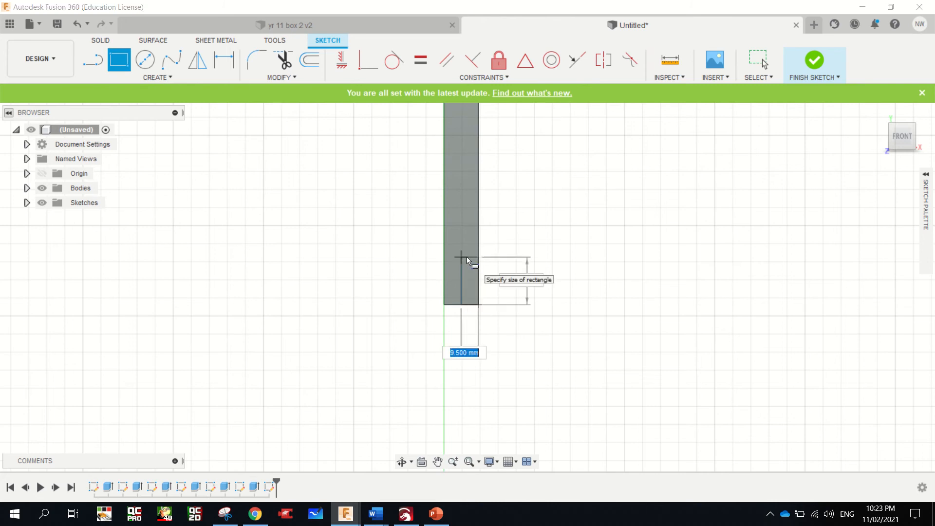
text(10)
key(Tab)
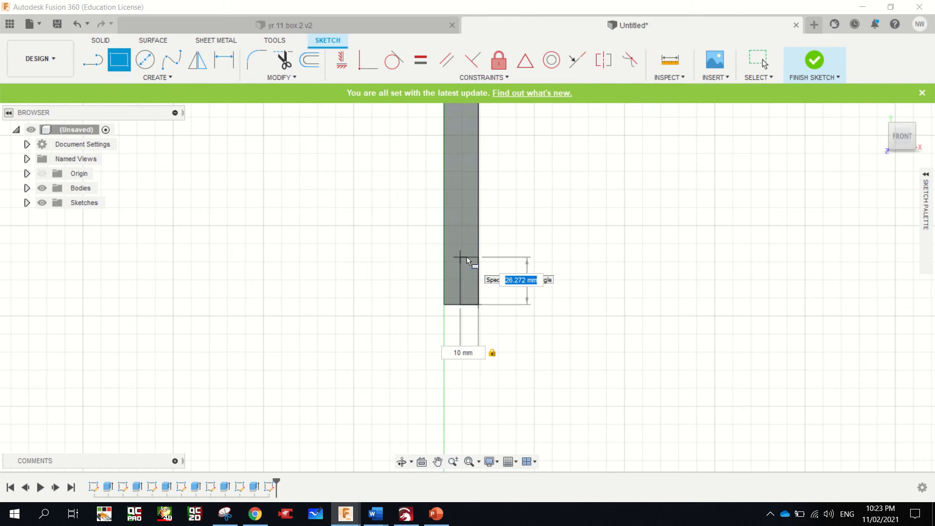
text(19)
key(Return)
key(Escape)
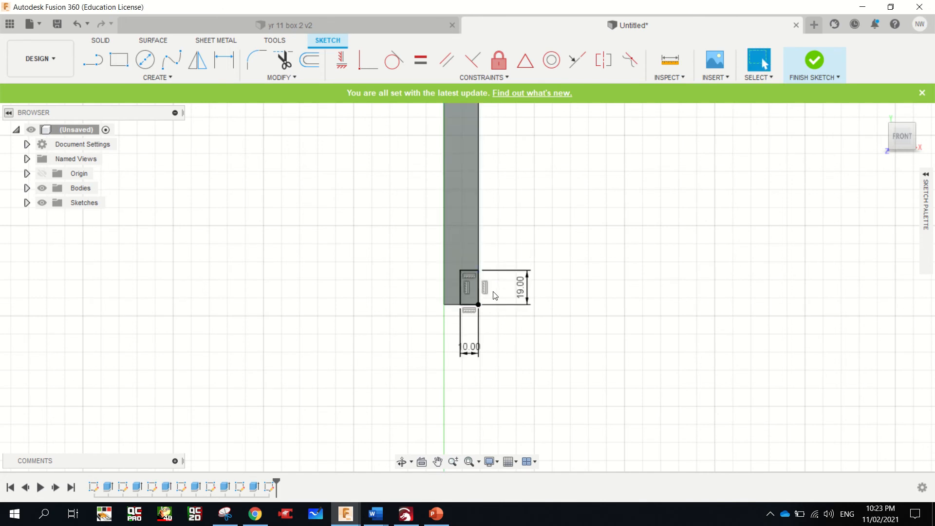
Extrude the 10 x 19 mm rectangle as an 85 mm cut across the board's full width to form the end rebate
scroll(482, 292, up, 4)
click(461, 287)
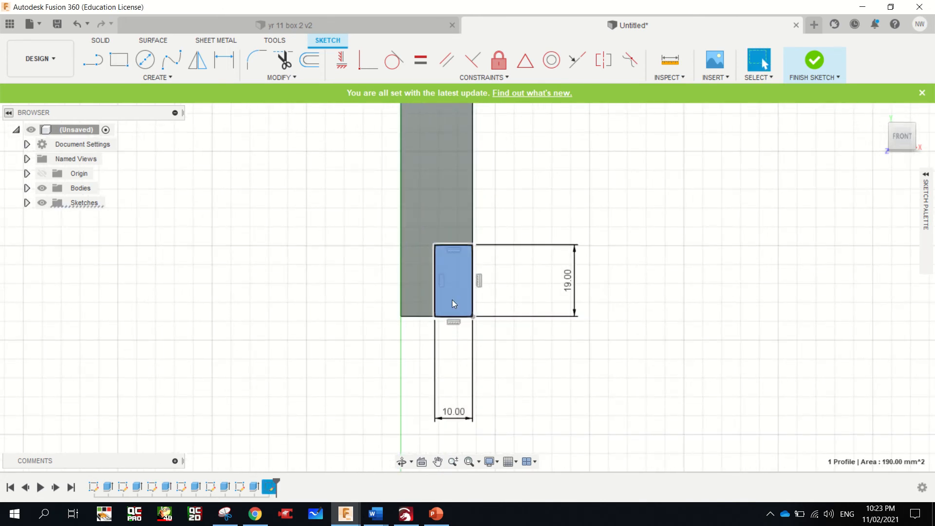
key(e)
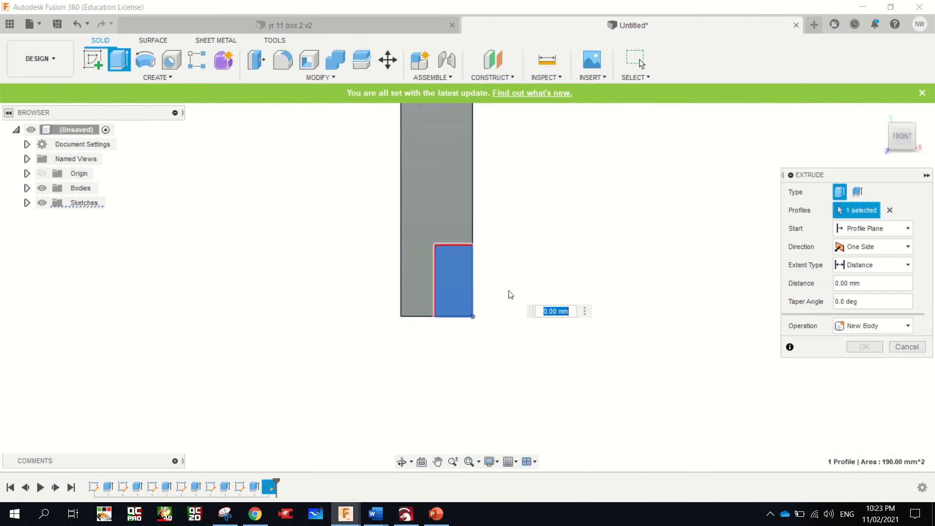
click(917, 129)
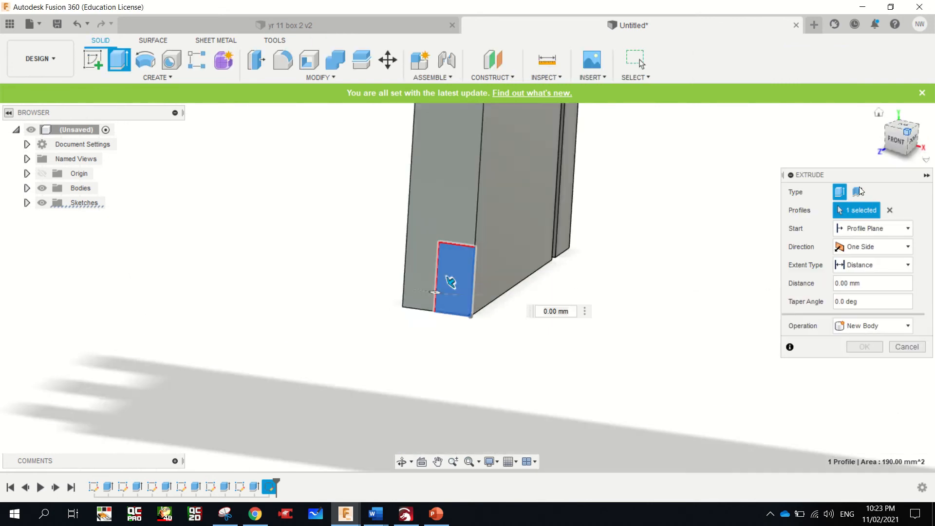
drag(440, 287, 501, 292)
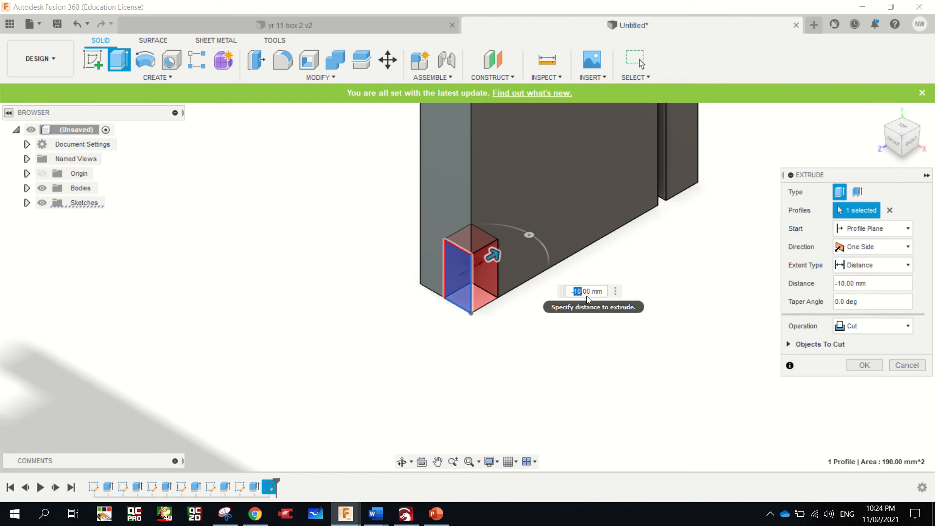
text(85)
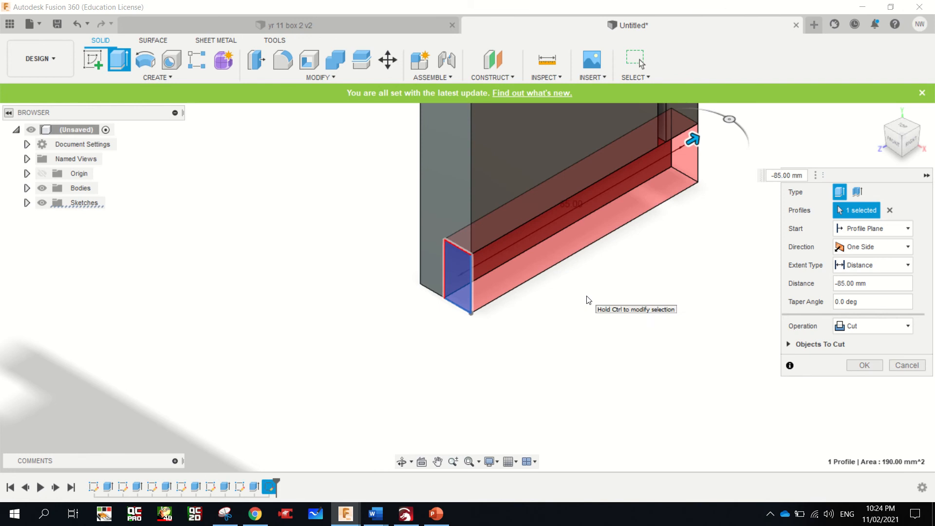
key(Return)
Copy the upright grooved board as a separate body, offset 500 mm along X from the original
scroll(588, 300, down, 8)
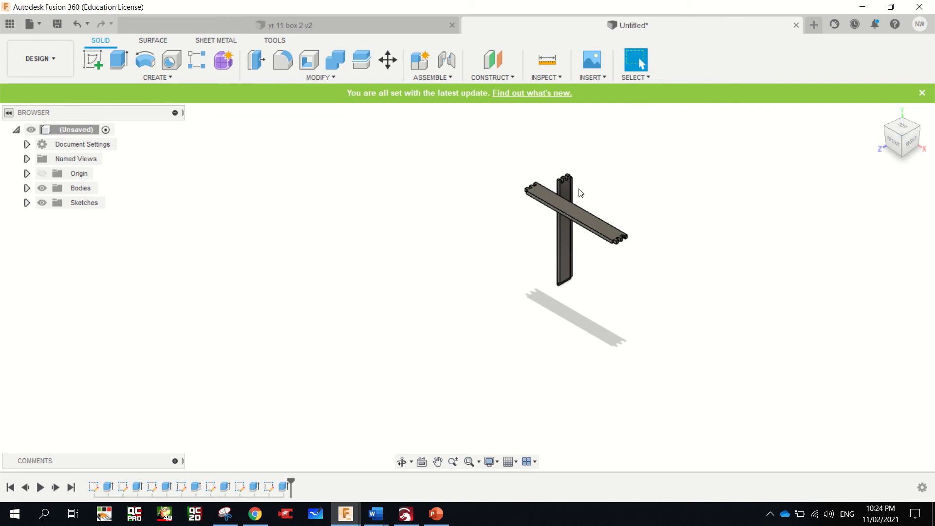
scroll(567, 188, down, 2)
scroll(567, 188, up, 8)
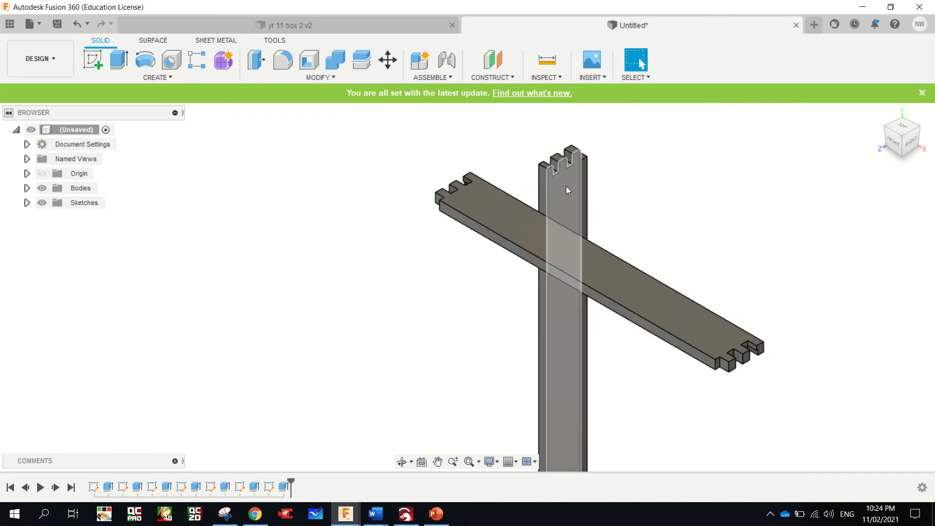
click(567, 187)
right_click(566, 186)
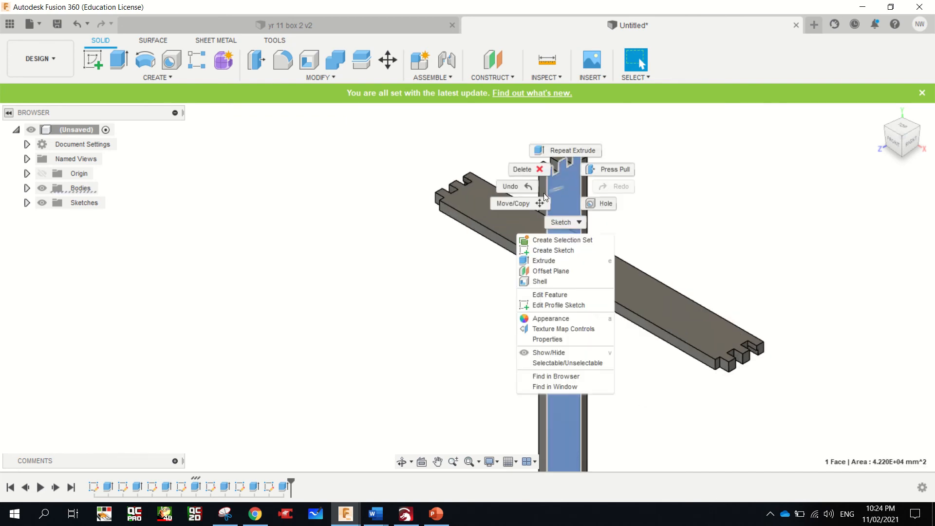
click(524, 201)
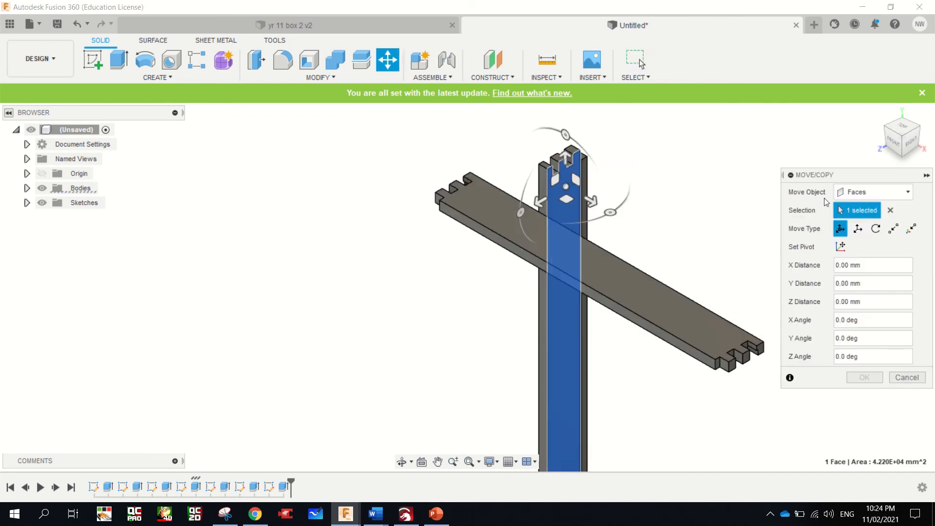
click(851, 193)
click(859, 222)
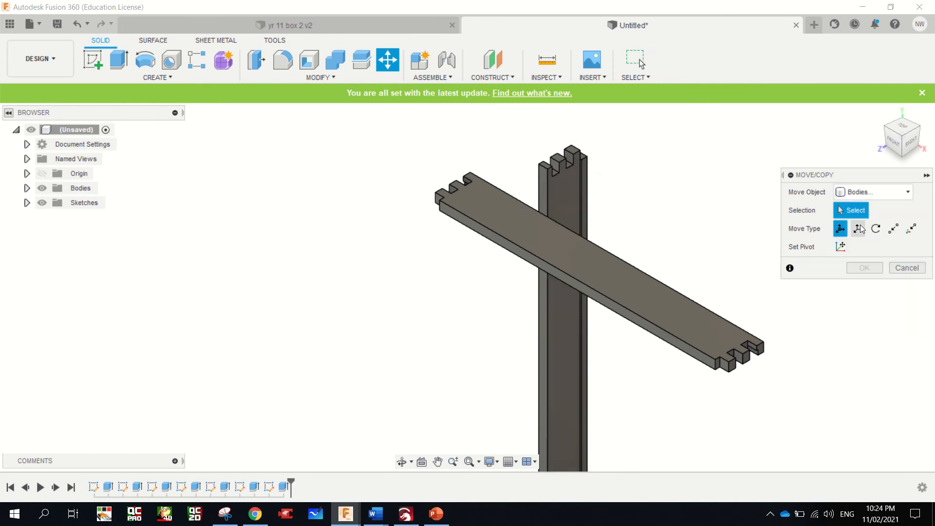
click(559, 196)
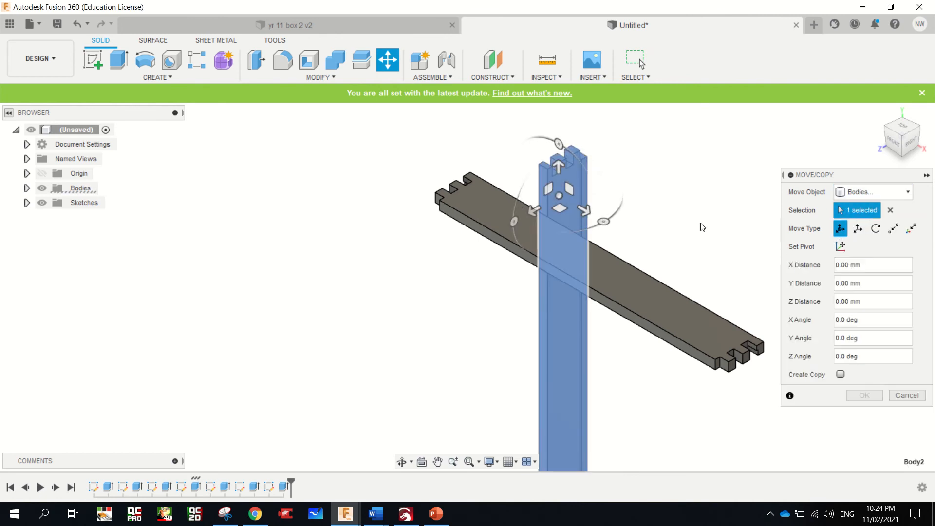
click(858, 229)
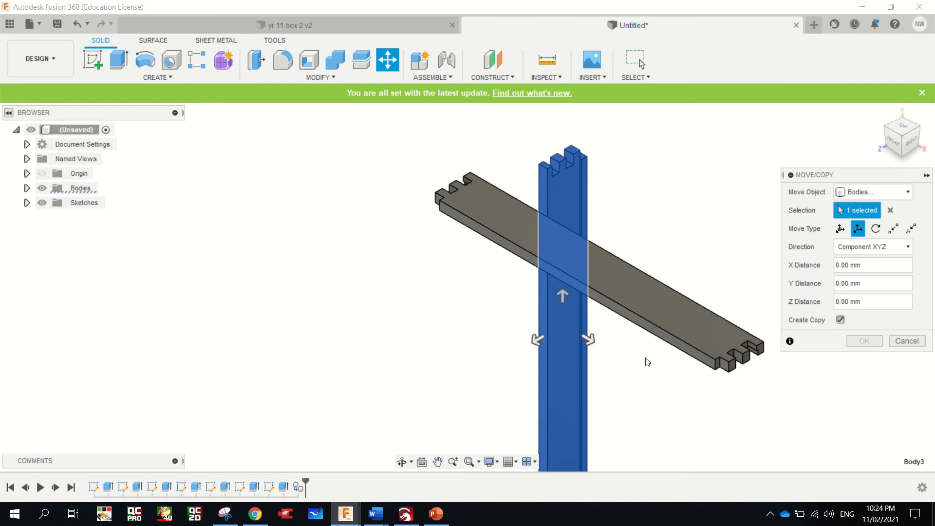
drag(589, 340, 845, 437)
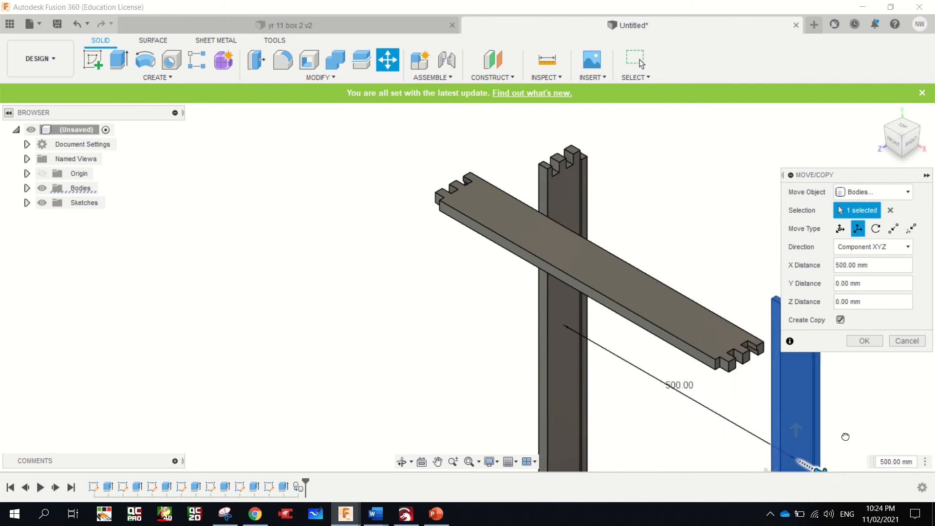
click(866, 341)
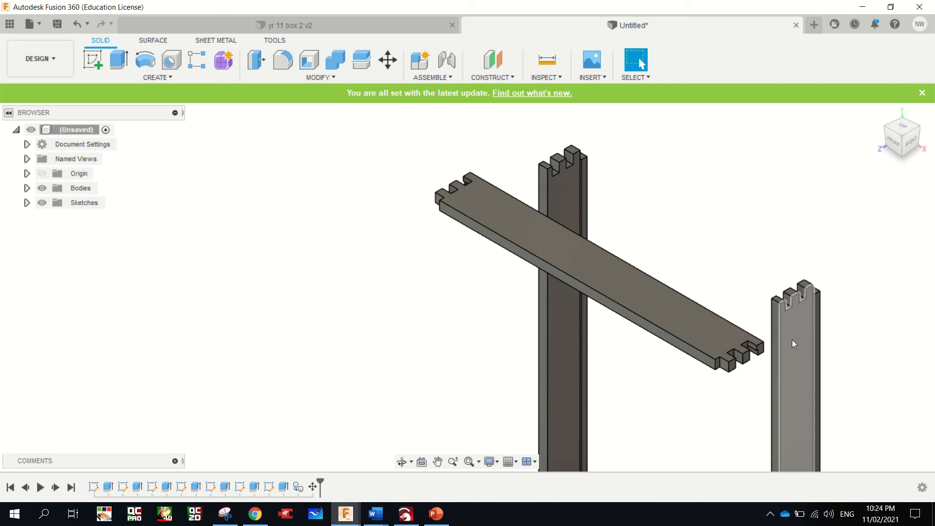
Rotate the copied upright board's body 180 degrees about the long vertical edge of its grooved face
scroll(792, 339, down, 3)
scroll(792, 340, up, 4)
scroll(789, 312, down, 2)
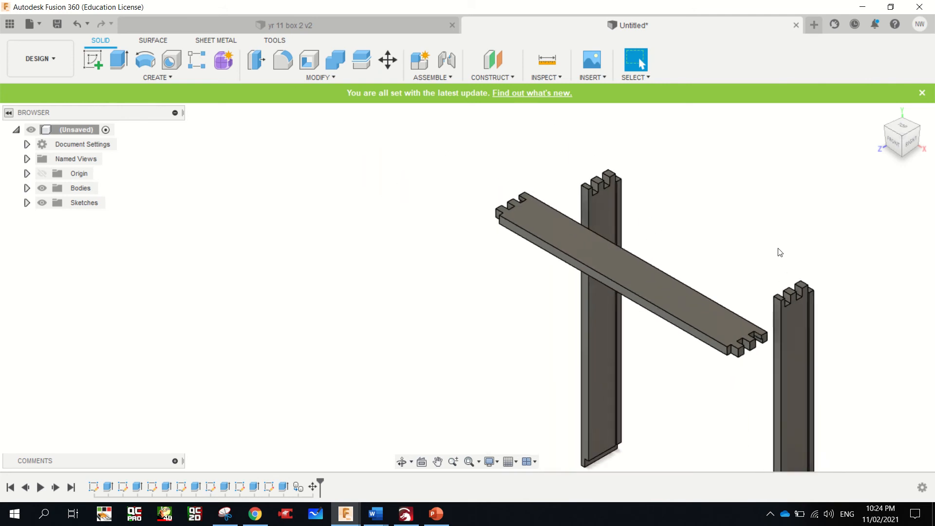
scroll(779, 252, down, 4)
scroll(834, 349, up, 2)
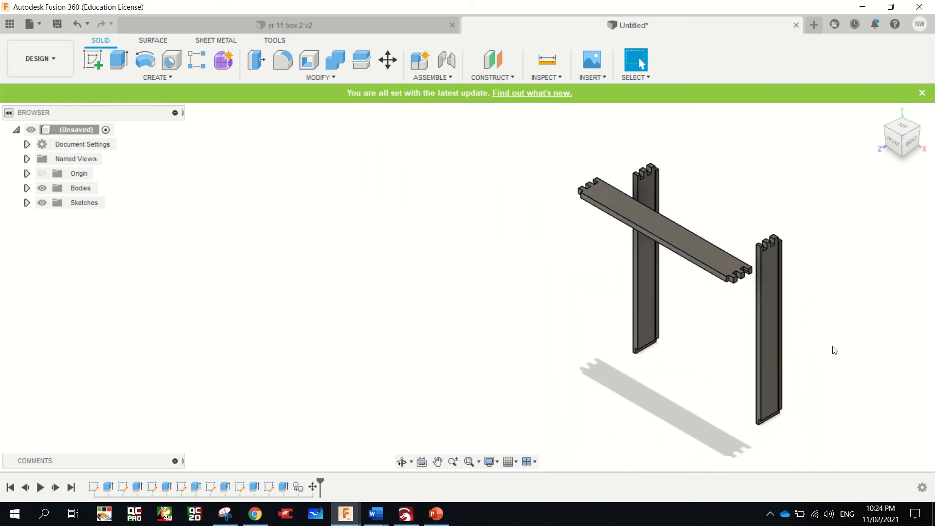
scroll(834, 349, up, 3)
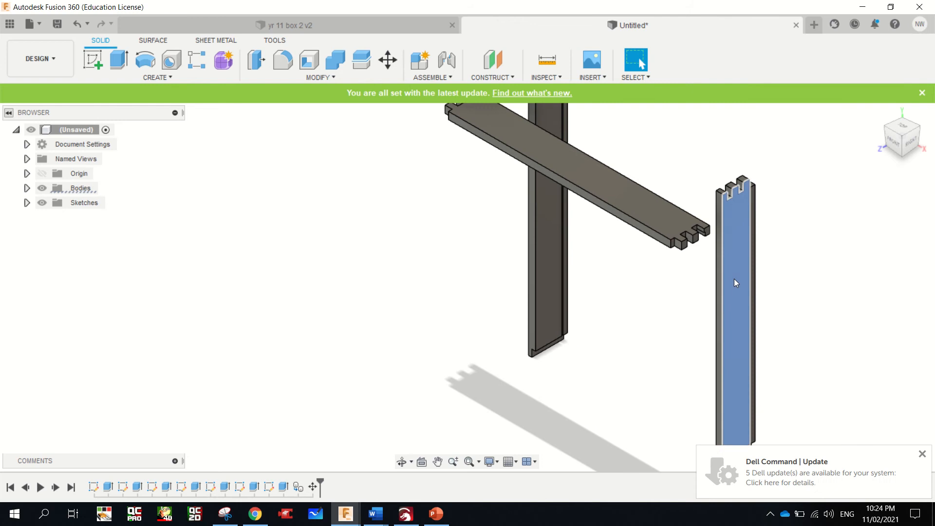
right_click(731, 264)
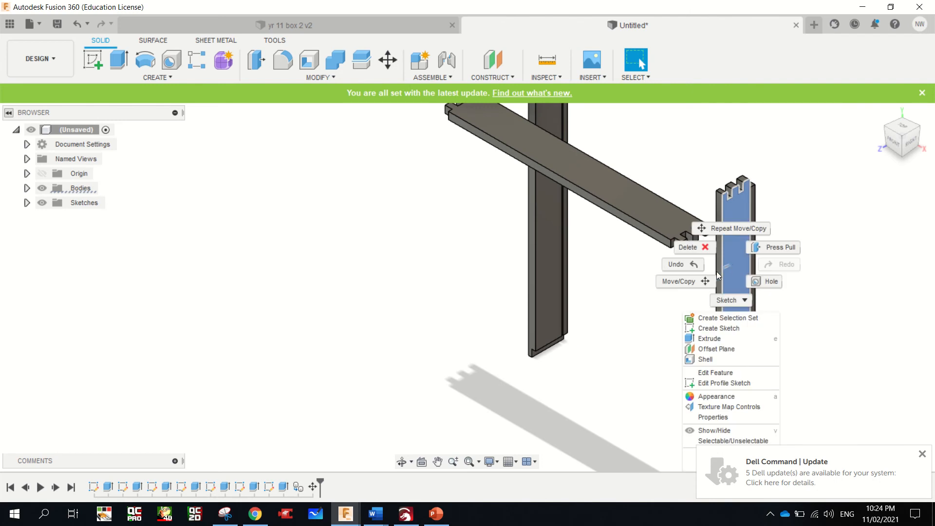
click(714, 278)
click(872, 192)
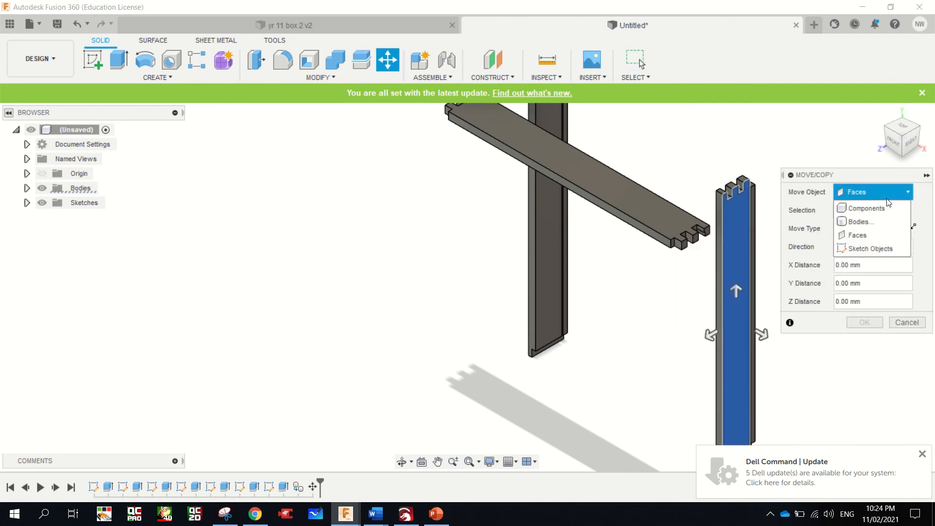
click(867, 208)
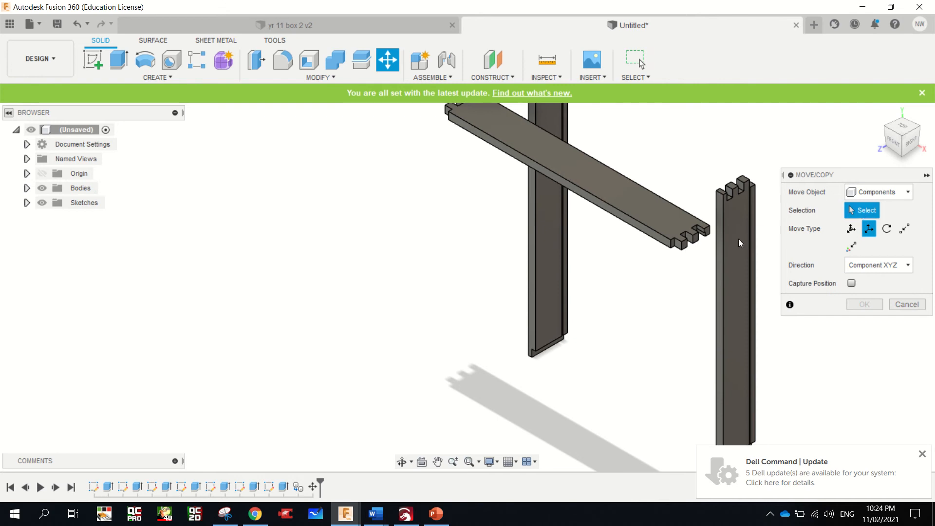
click(882, 194)
click(879, 209)
click(893, 195)
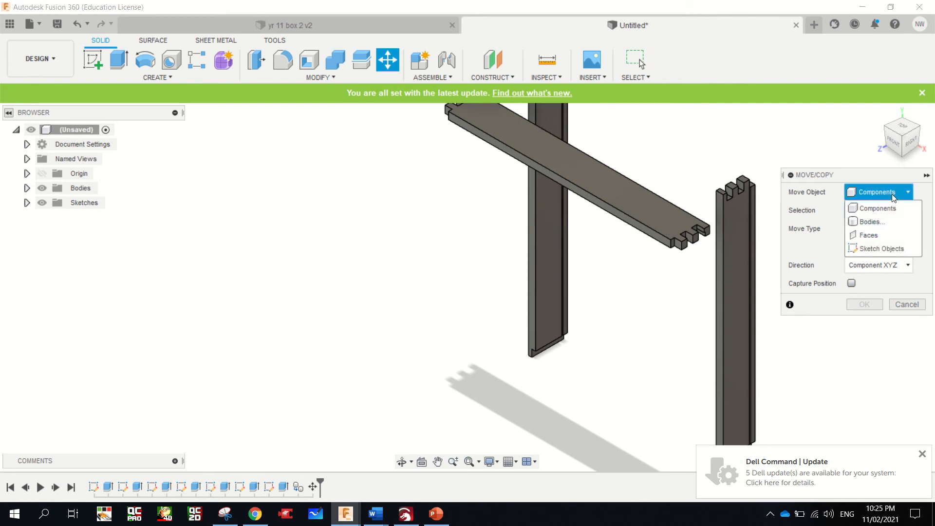
click(884, 222)
click(750, 240)
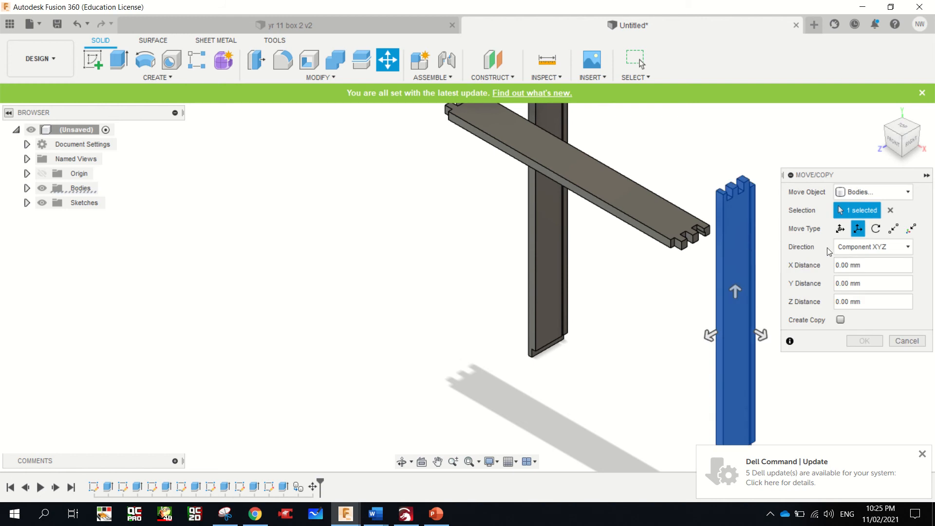
click(876, 229)
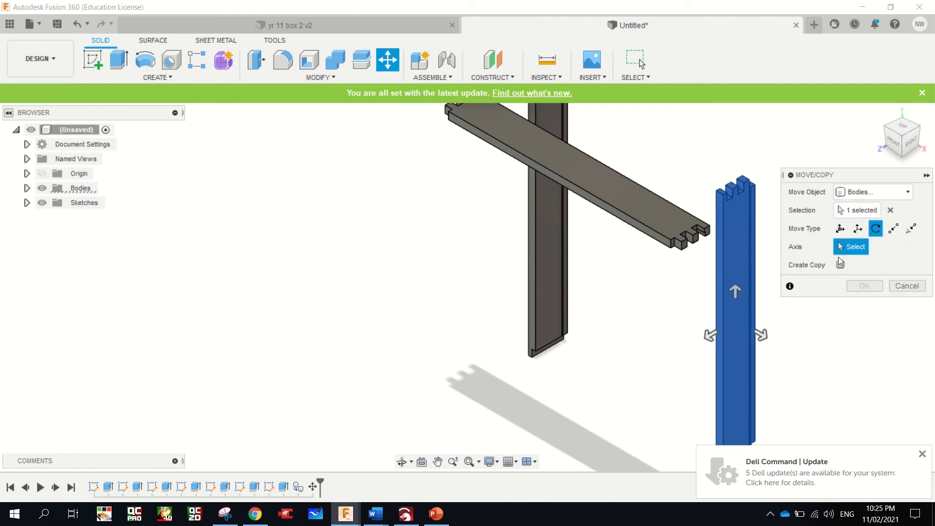
click(723, 244)
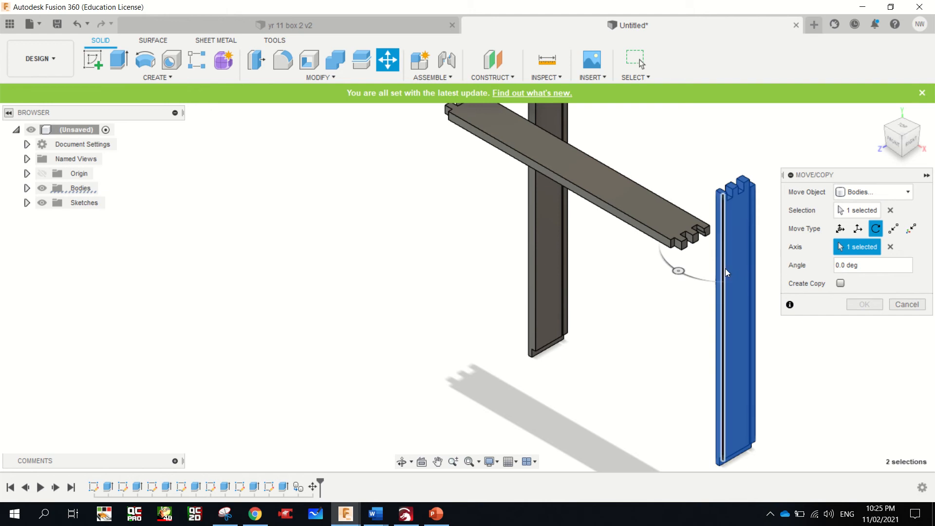
drag(670, 258, 773, 217)
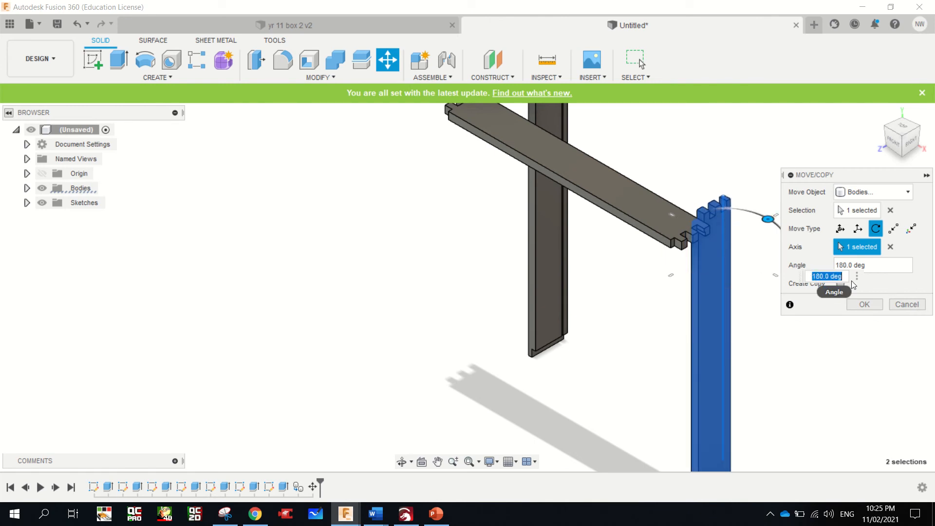
click(865, 305)
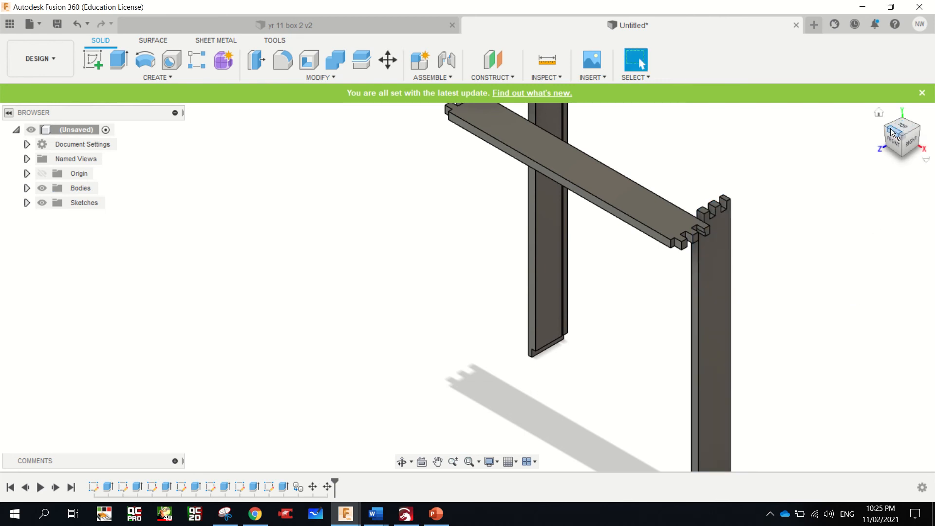
Examine how the three boards are arranged, checking their finger joints and the groove and end rebate at the original upright's lower end
mouse_move(893, 133)
mouse_down()
mouse_move(929, 131)
mouse_move(883, 145)
mouse_move(860, 136)
mouse_move(793, 175)
mouse_up()
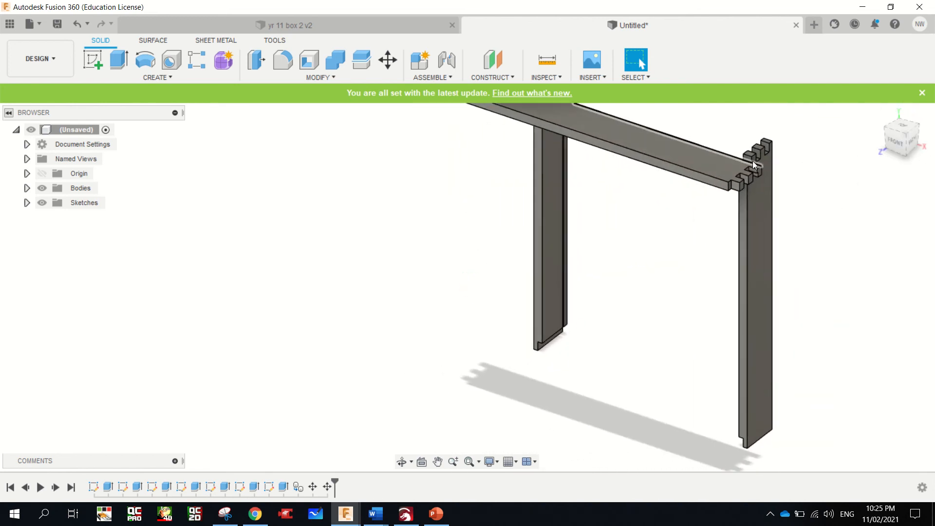
scroll(767, 185, up, 4)
scroll(767, 178, down, 3)
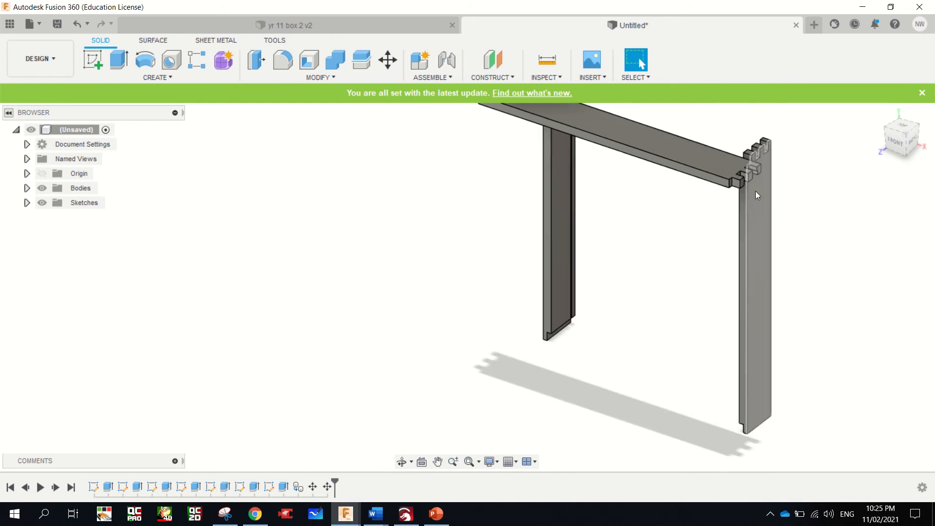
click(755, 205)
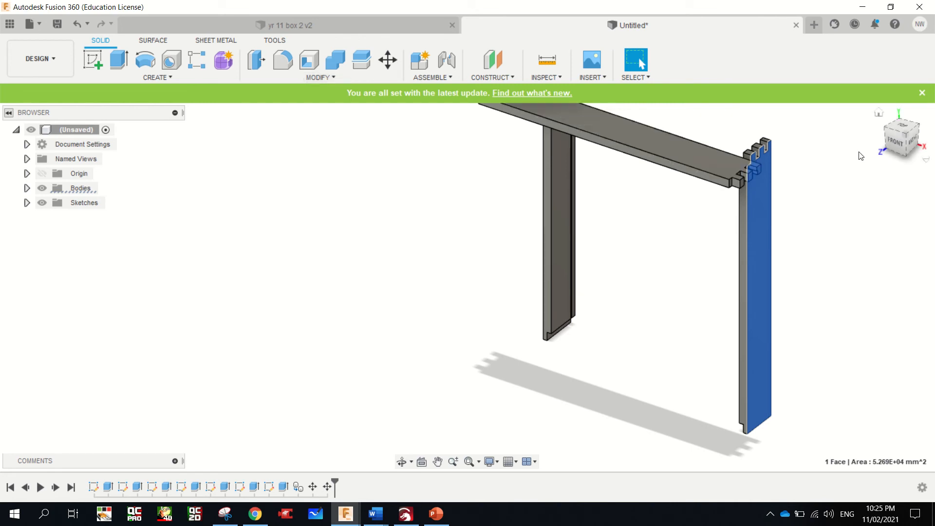
mouse_move(896, 137)
mouse_down()
mouse_move(924, 152)
mouse_move(932, 127)
mouse_up()
key(ctrl+a)
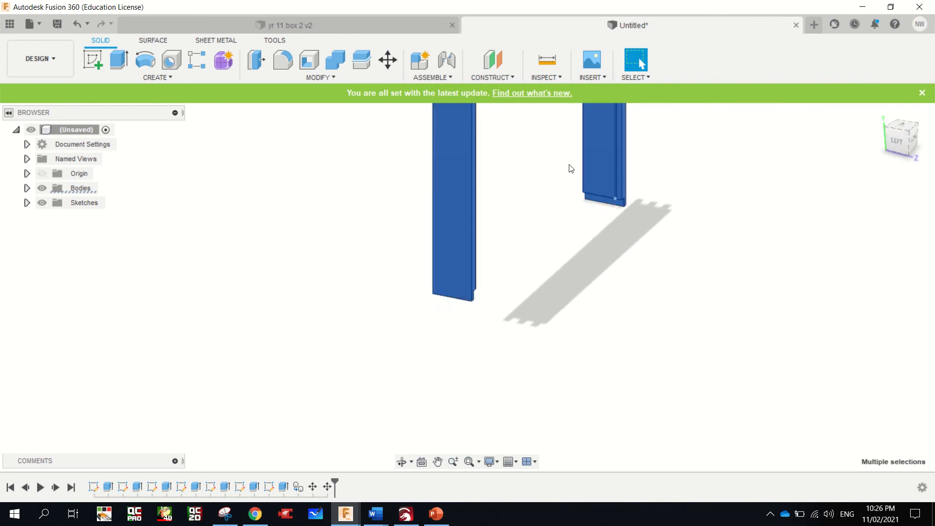
scroll(623, 173, up, 5)
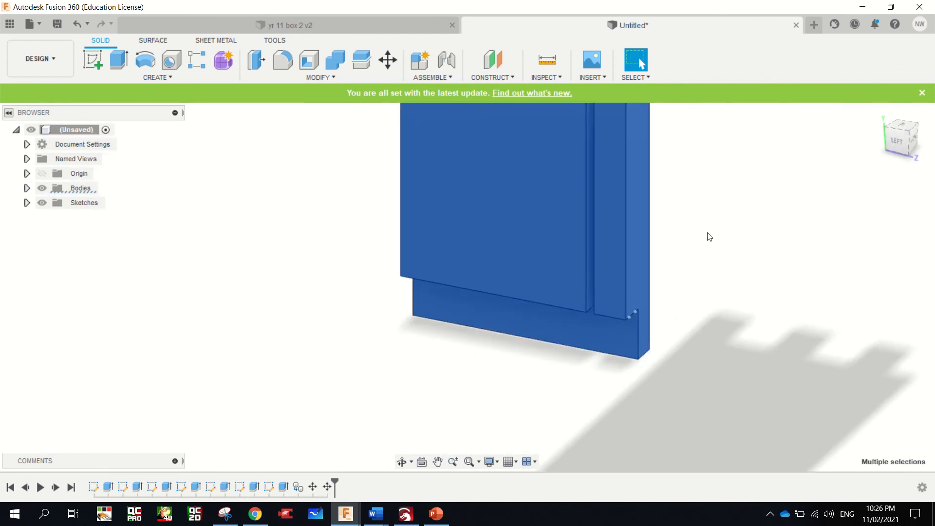
click(709, 237)
scroll(551, 271, down, 2)
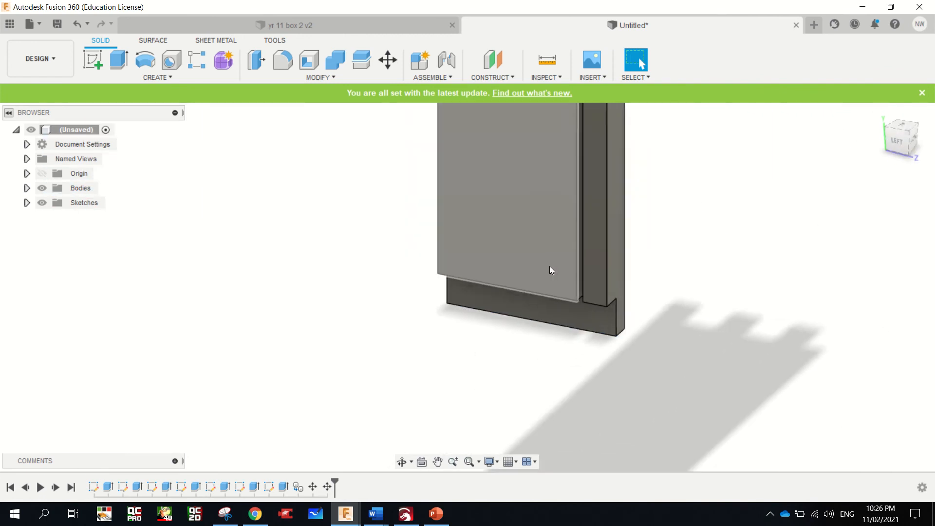
scroll(549, 266, up, 5)
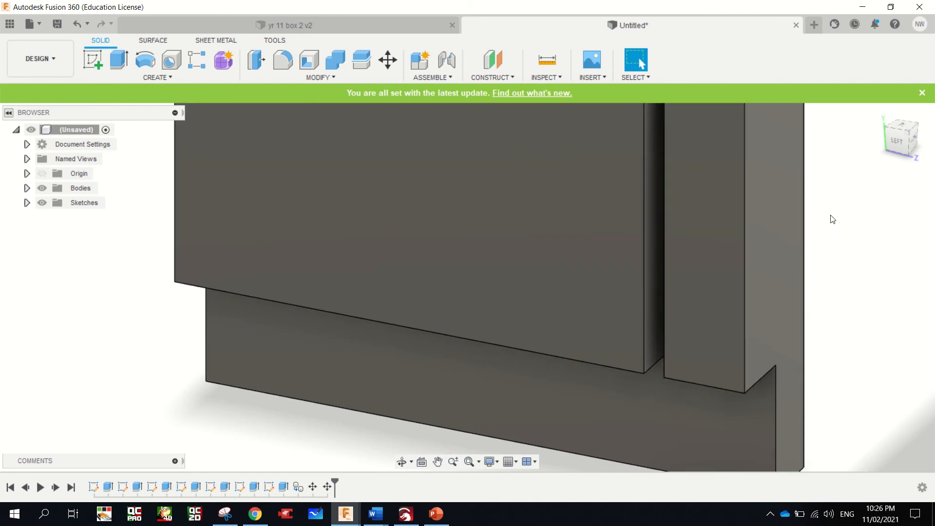
mouse_move(467, 288)
shift+middle_down()
mouse_move(3, 139)
mouse_move(1, 152)
mouse_move(1, 133)
shift+middle_up()
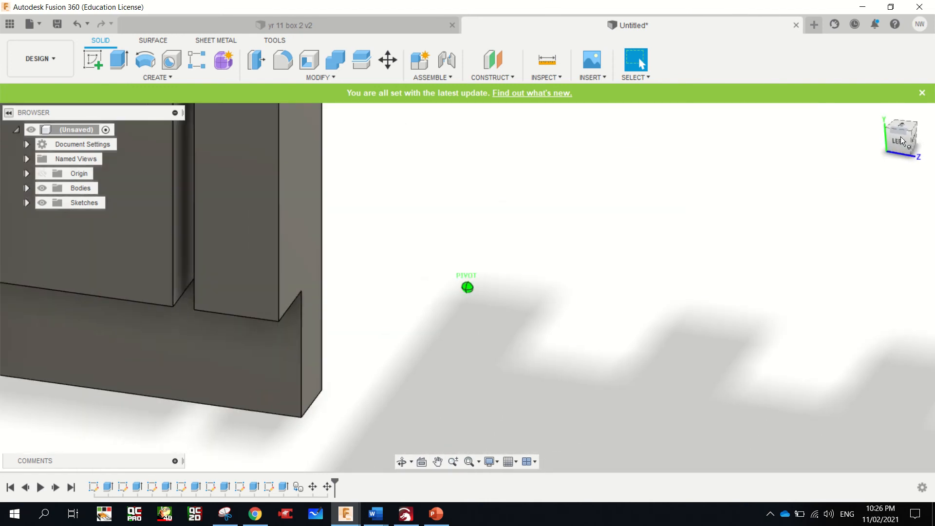
click(437, 462)
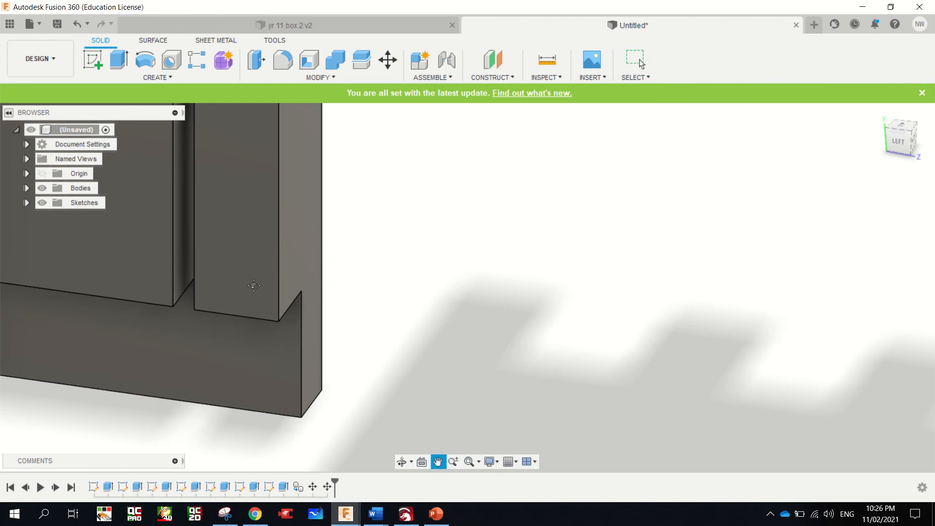
drag(257, 287, 655, 343)
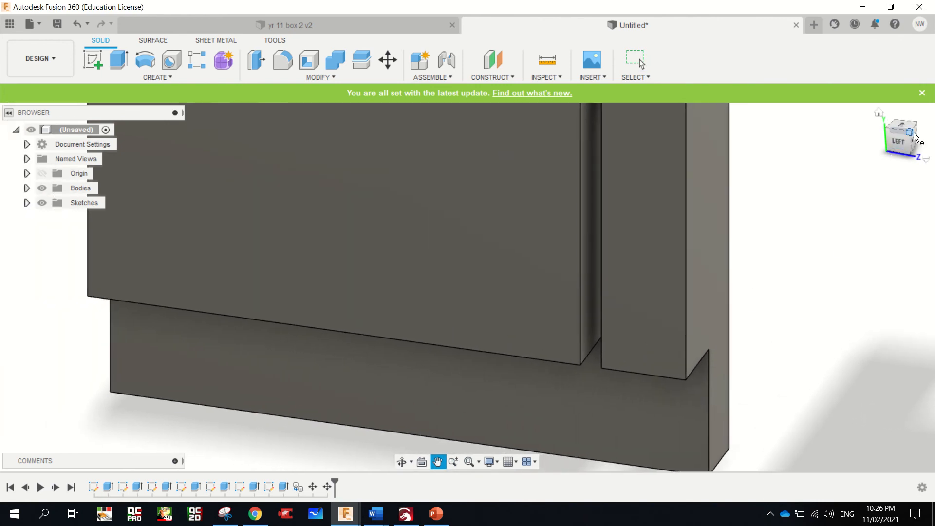
mouse_move(914, 137)
mouse_down()
mouse_move(923, 134)
mouse_move(909, 145)
mouse_up()
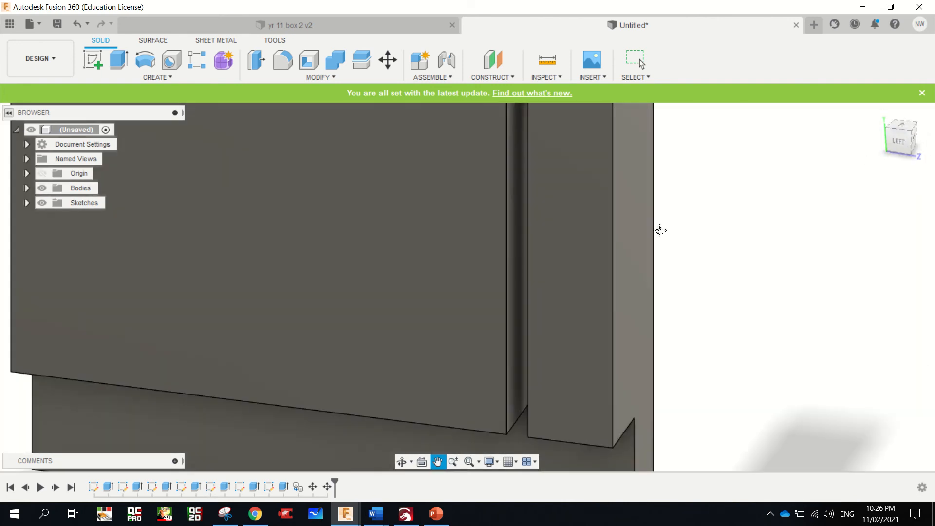
scroll(503, 303, down, 5)
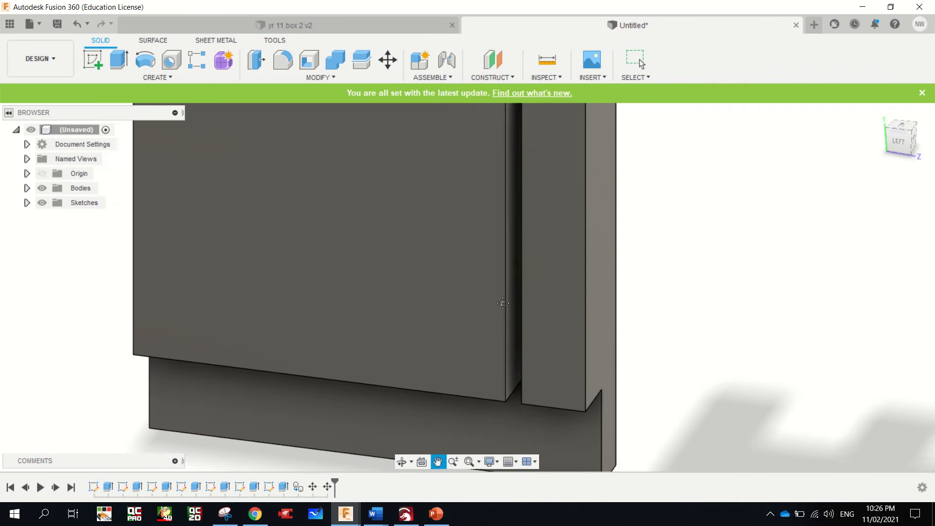
scroll(502, 303, down, 8)
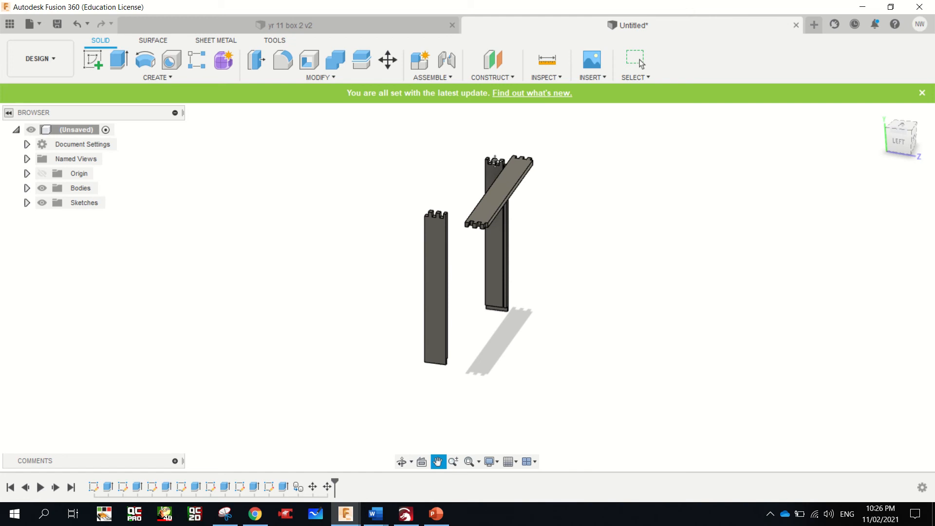
scroll(494, 177, up, 6)
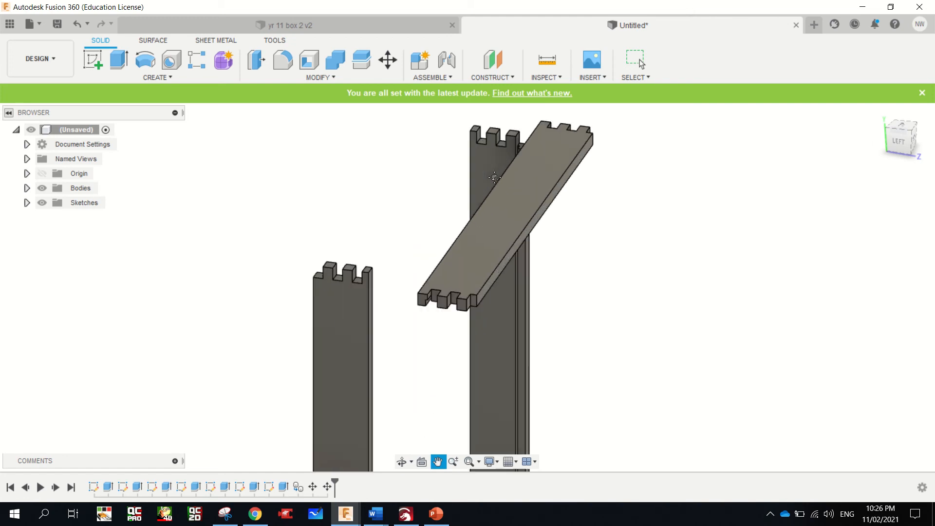
Mirror the rotated copy of the upright board about its long edge face beside the groove, as a new body
key(Escape)
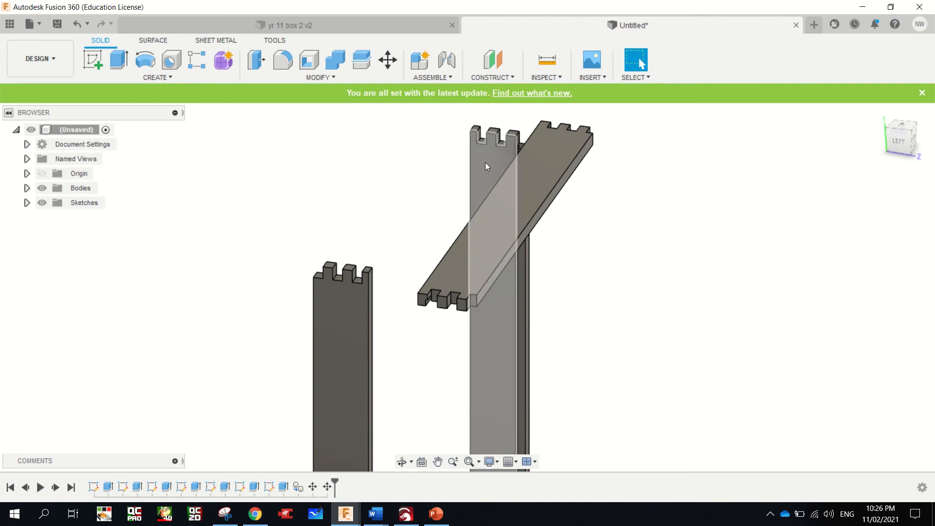
click(168, 78)
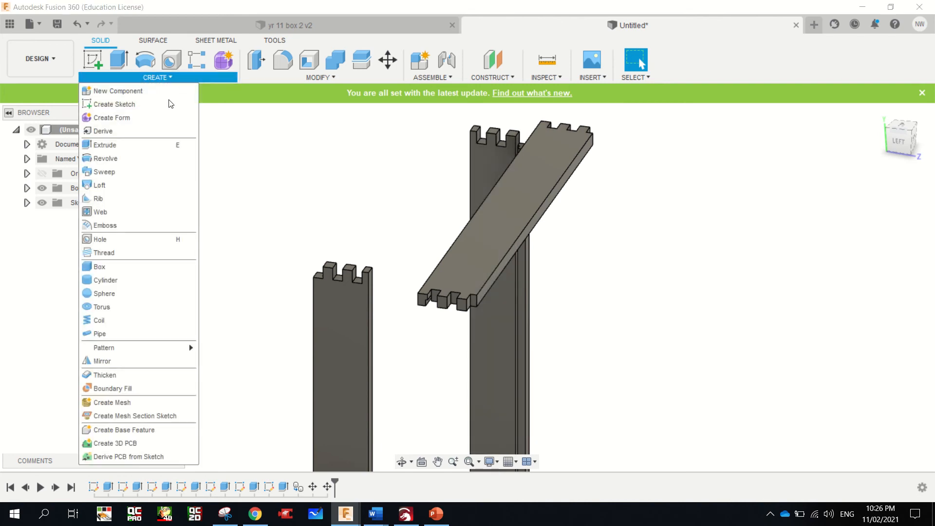
click(129, 364)
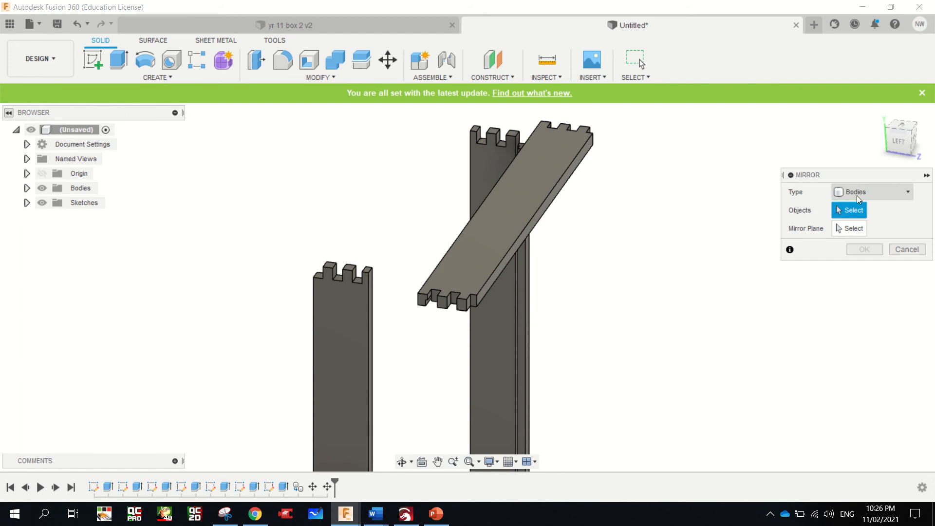
click(486, 167)
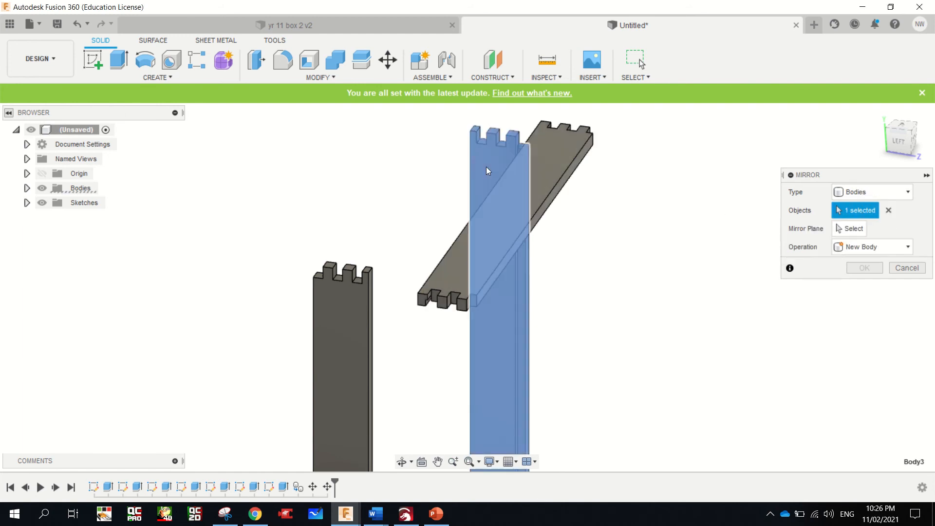
click(845, 231)
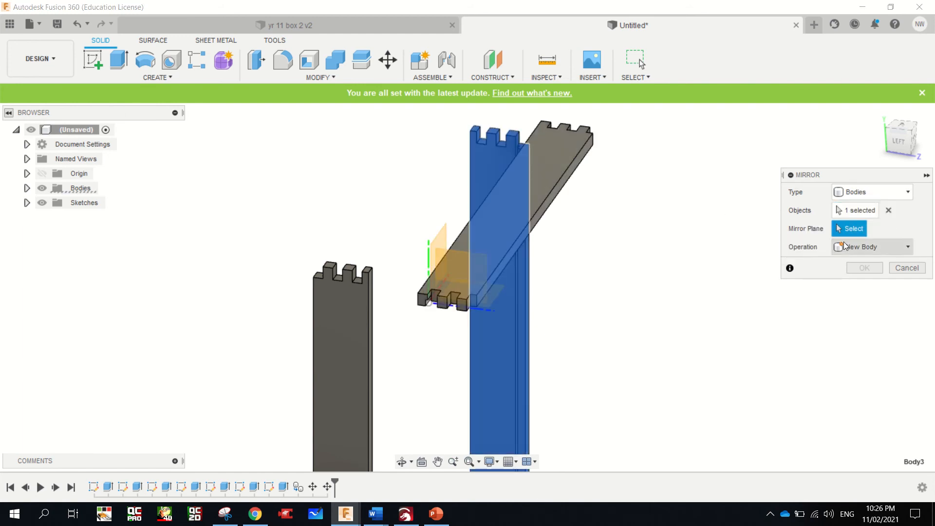
click(527, 279)
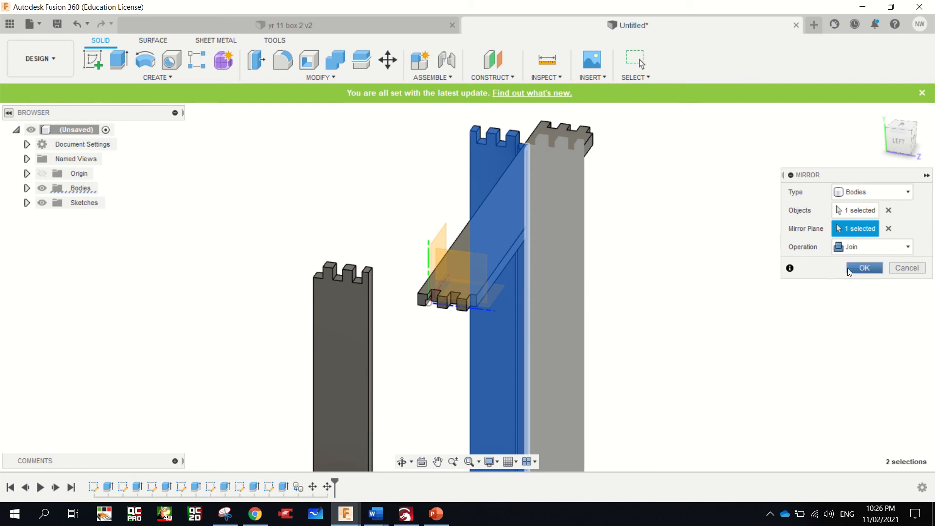
click(869, 250)
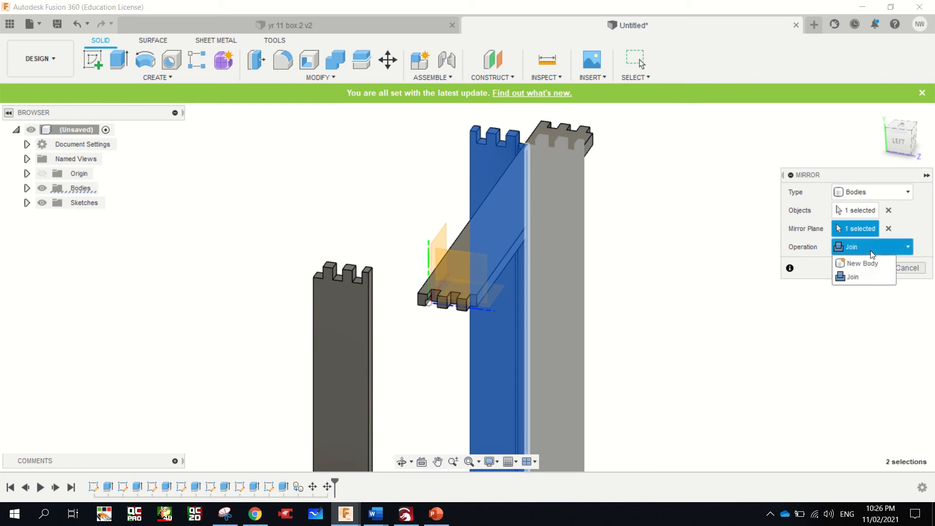
click(867, 261)
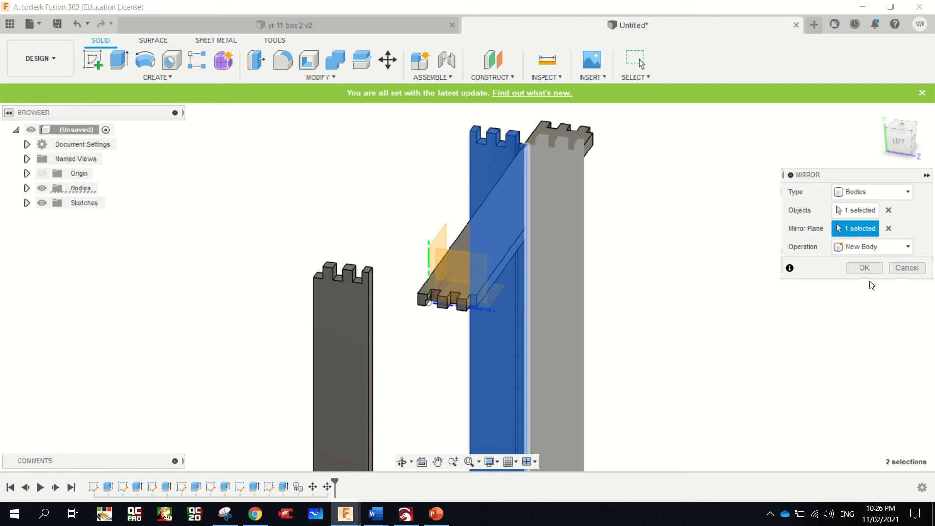
click(864, 268)
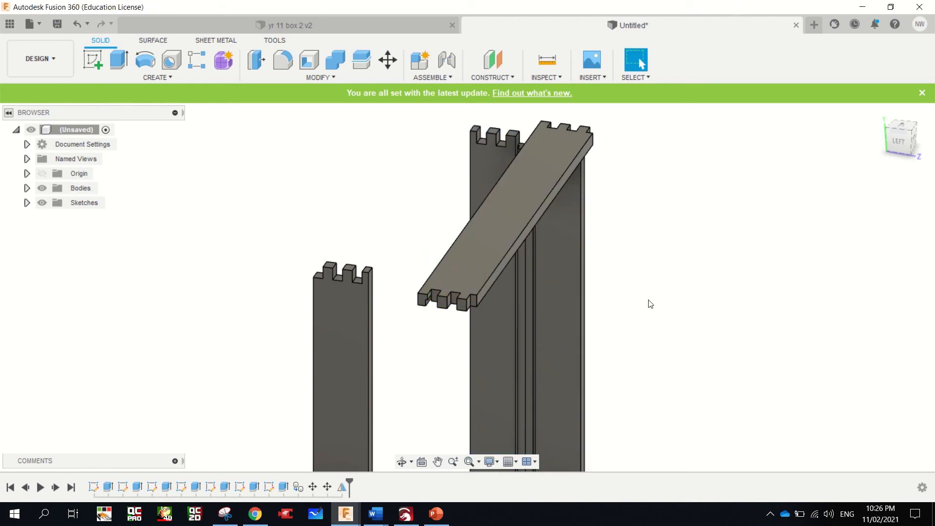
Try to delete the rotated board body that was the source of the mirror, and undo the deletion
click(480, 169)
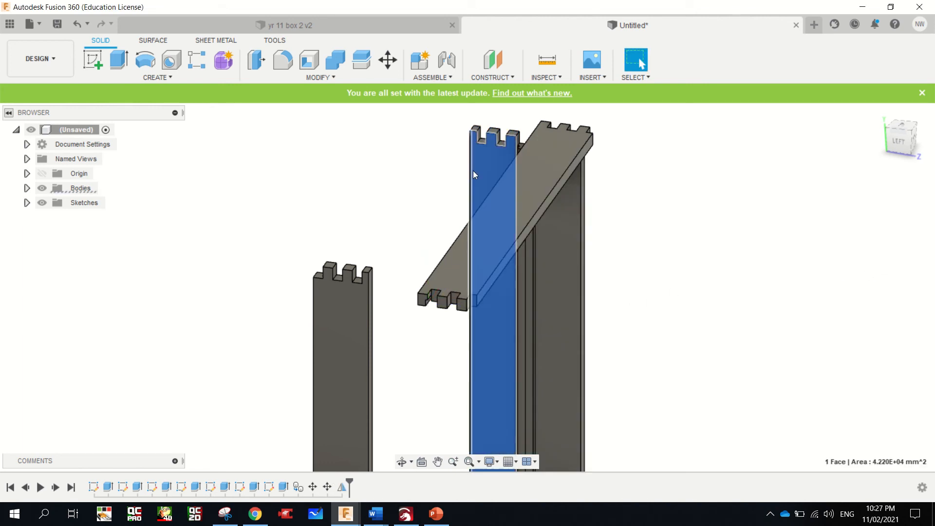
click(27, 188)
click(57, 232)
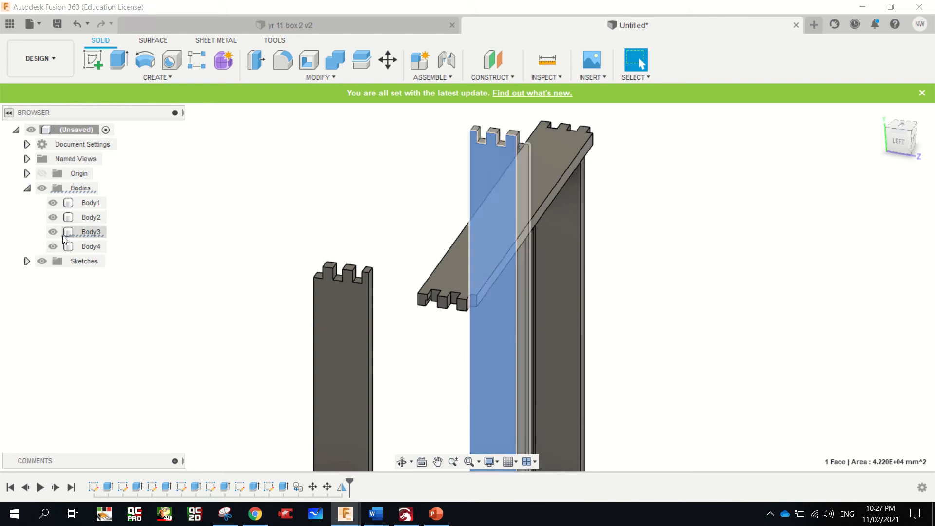
click(54, 233)
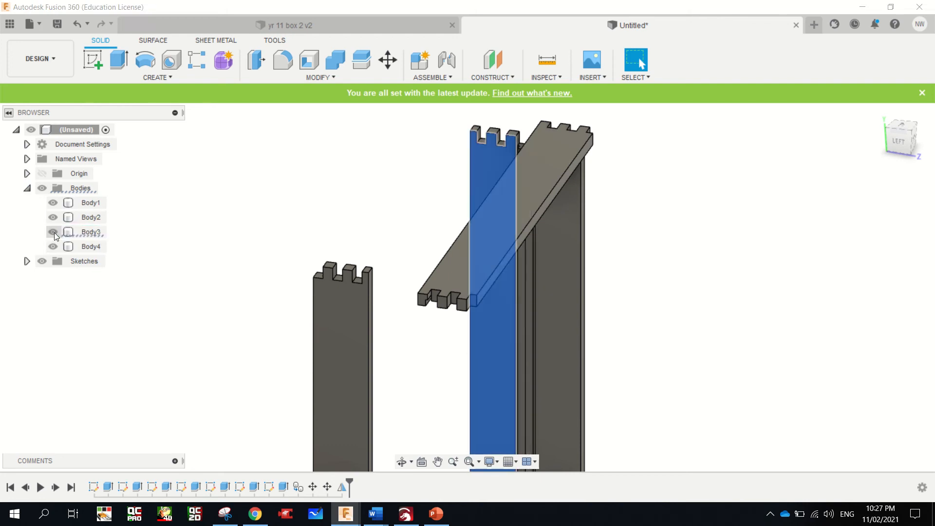
right_click(87, 233)
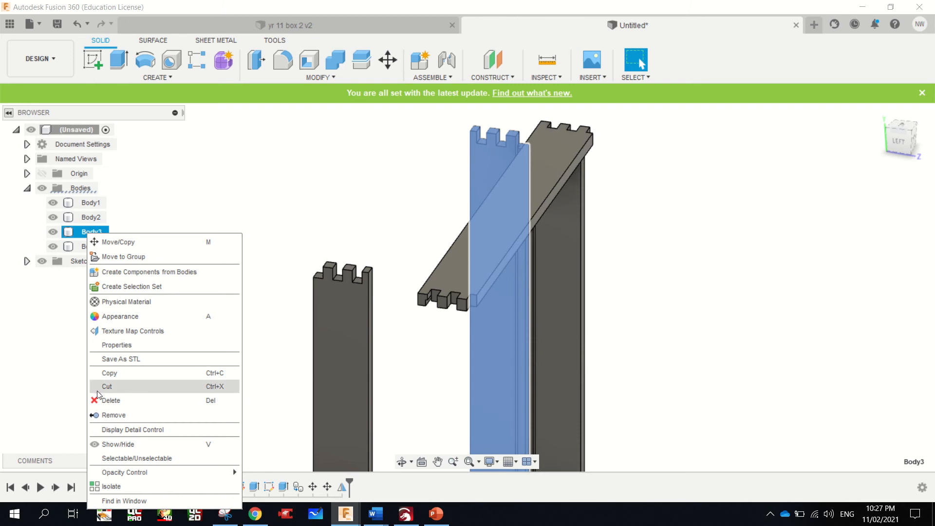
click(108, 402)
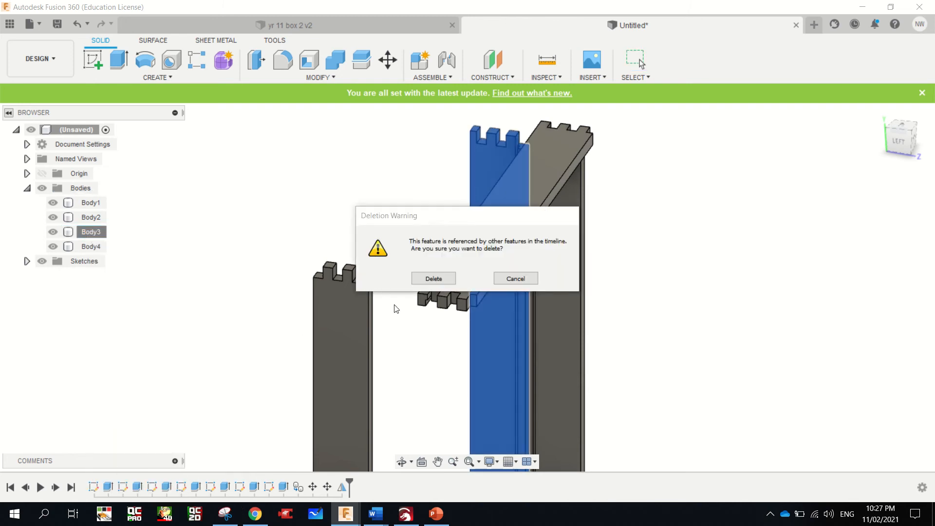
click(433, 279)
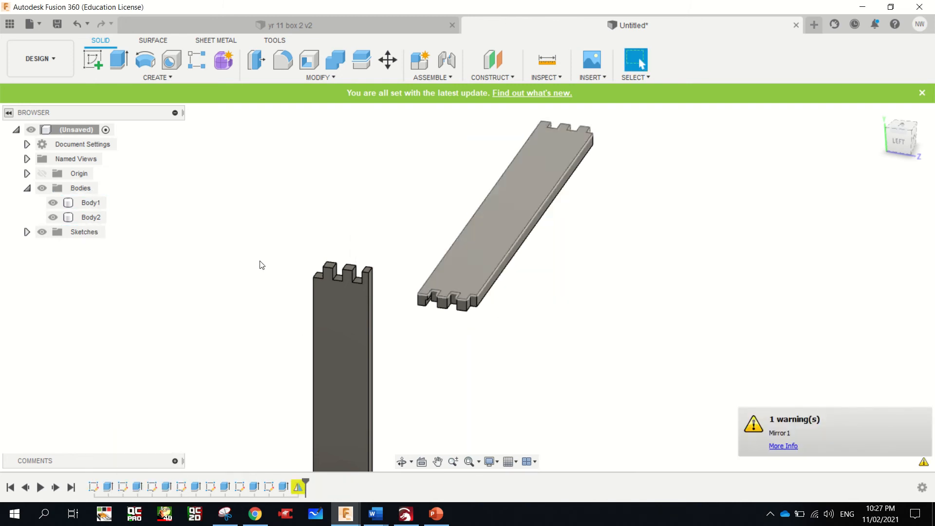
click(78, 25)
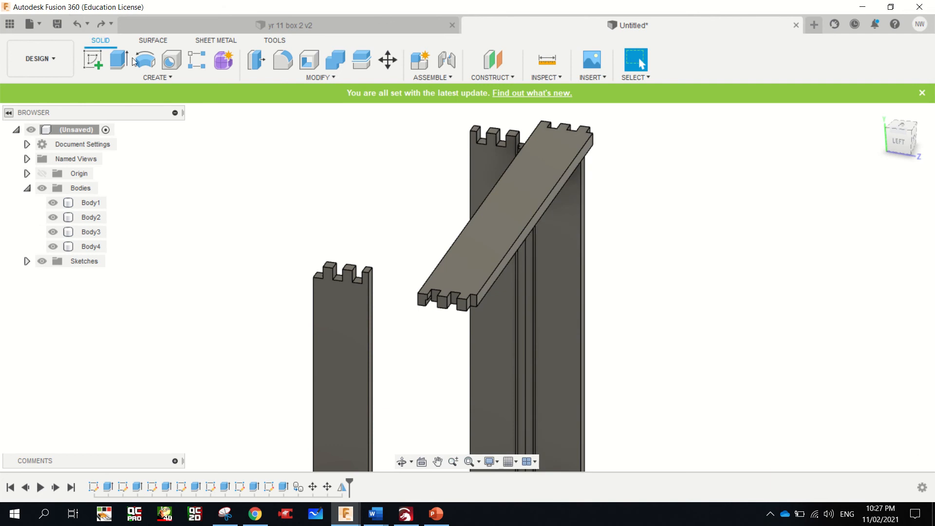
Move the mirrored board body 200 mm along Z, away from the board it was mirrored from
click(549, 282)
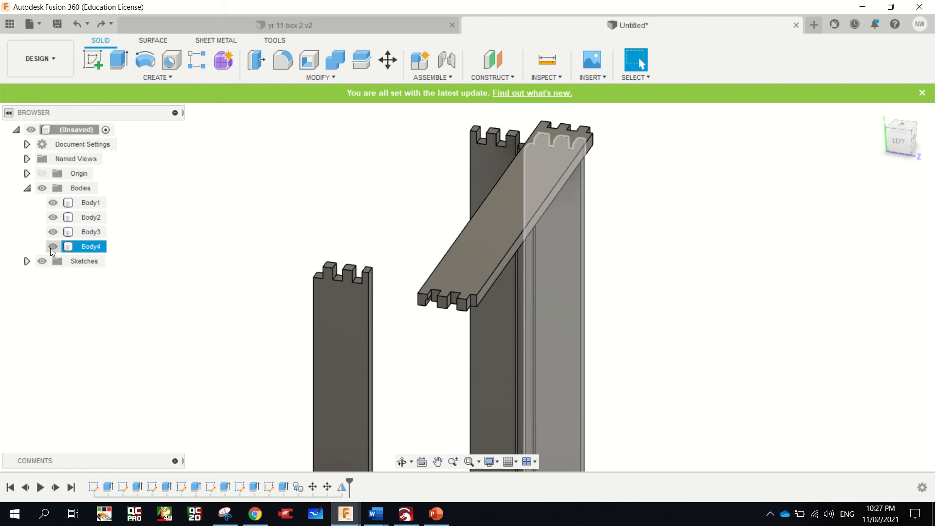
click(546, 275)
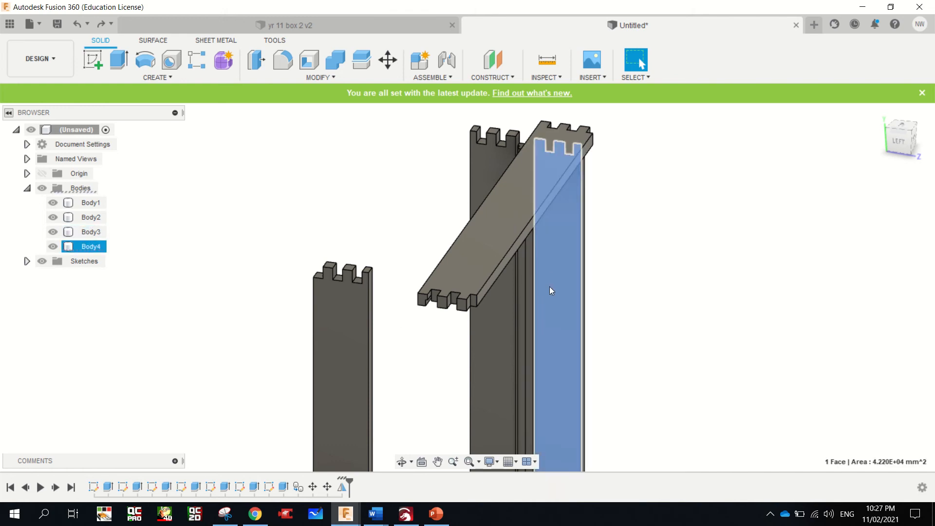
right_click(552, 264)
click(518, 282)
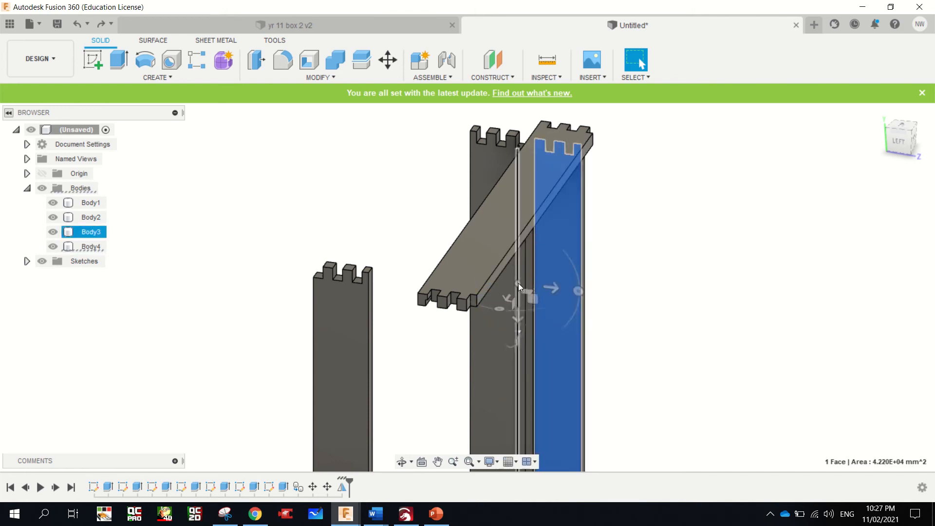
click(879, 193)
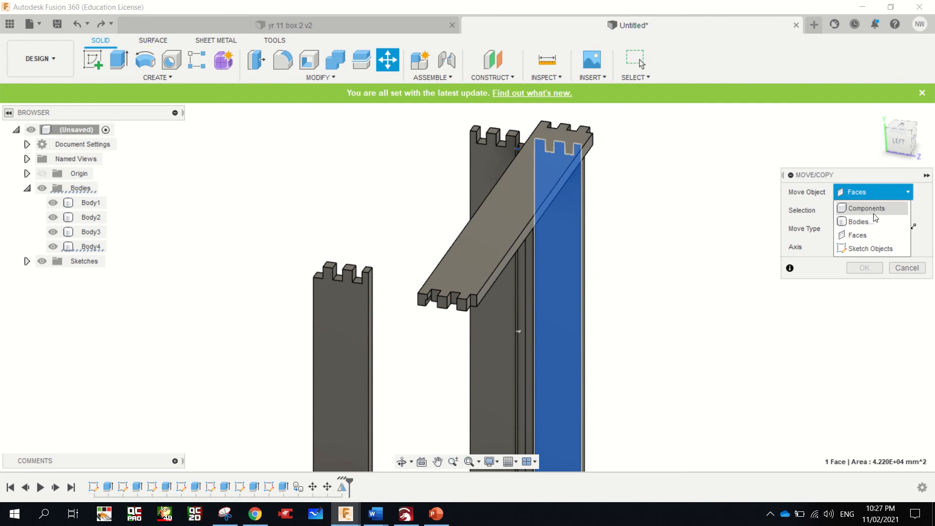
click(870, 224)
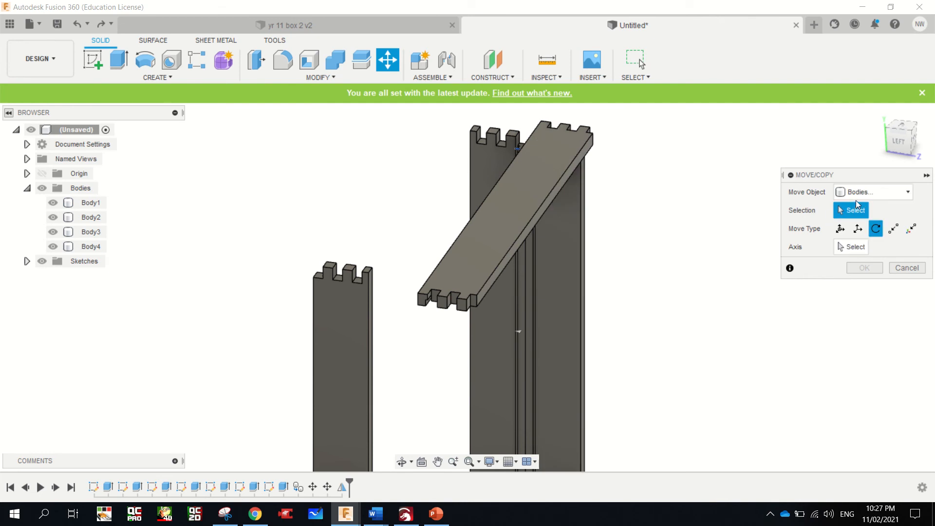
click(859, 229)
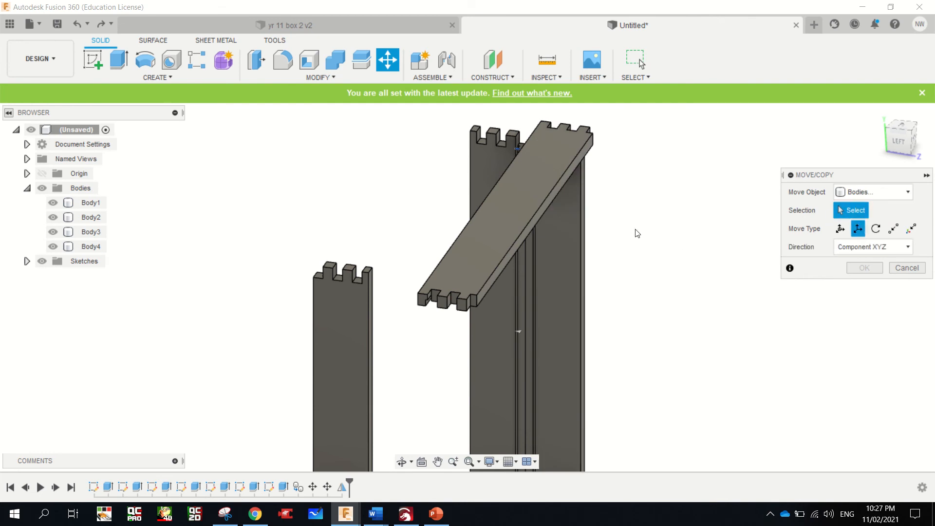
click(559, 241)
drag(592, 336, 718, 352)
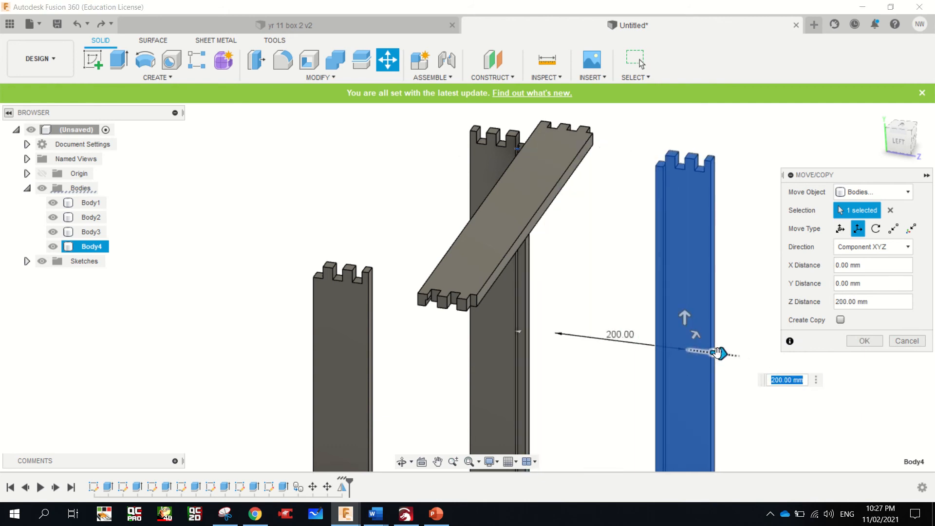
click(864, 341)
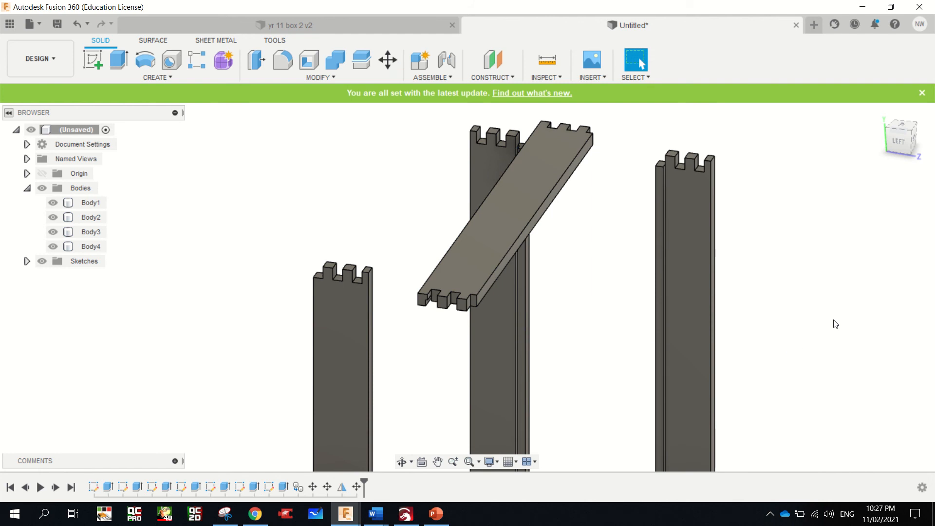
Try again to delete the mirror's source board with the mirrored body moved clear, and undo the deletion
click(499, 317)
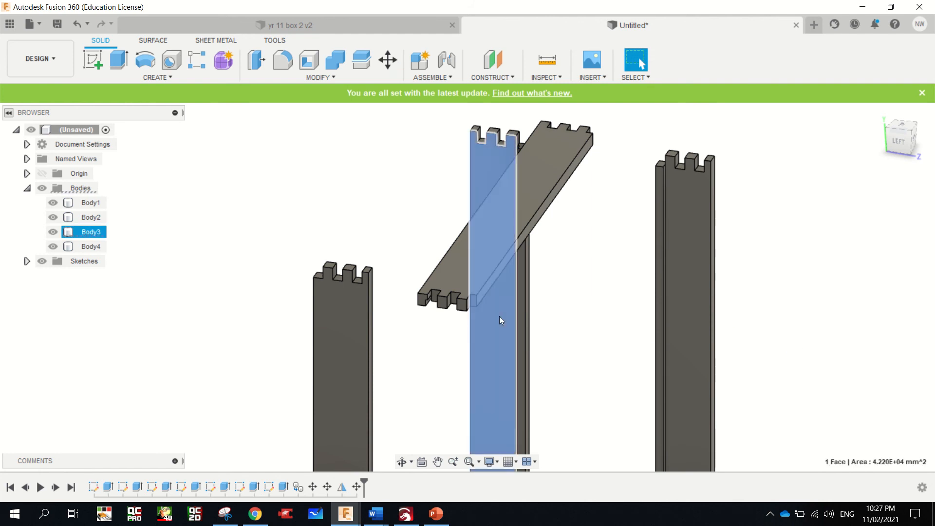
click(96, 234)
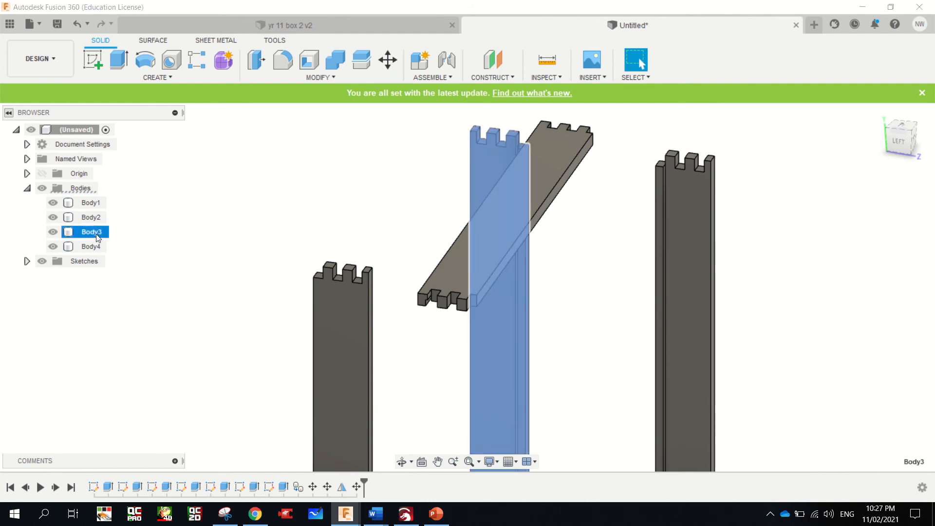
right_click(95, 233)
click(141, 403)
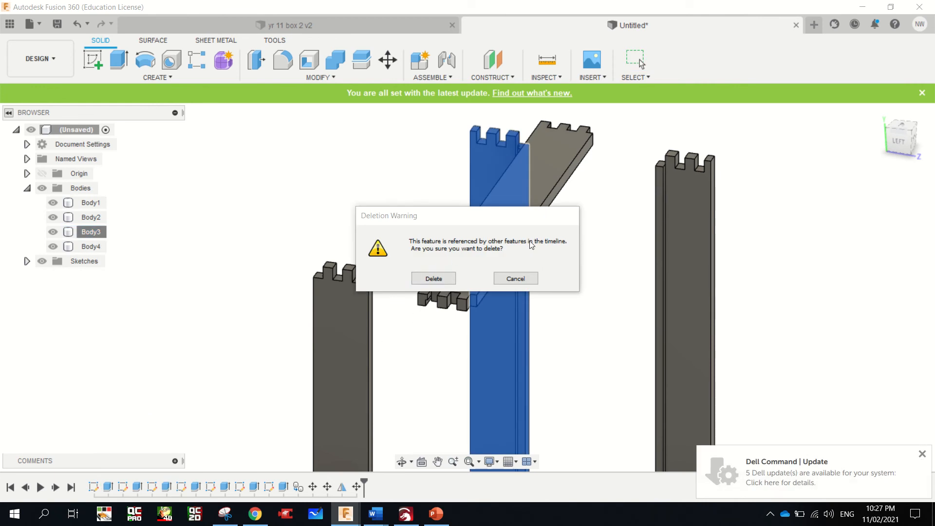
click(447, 280)
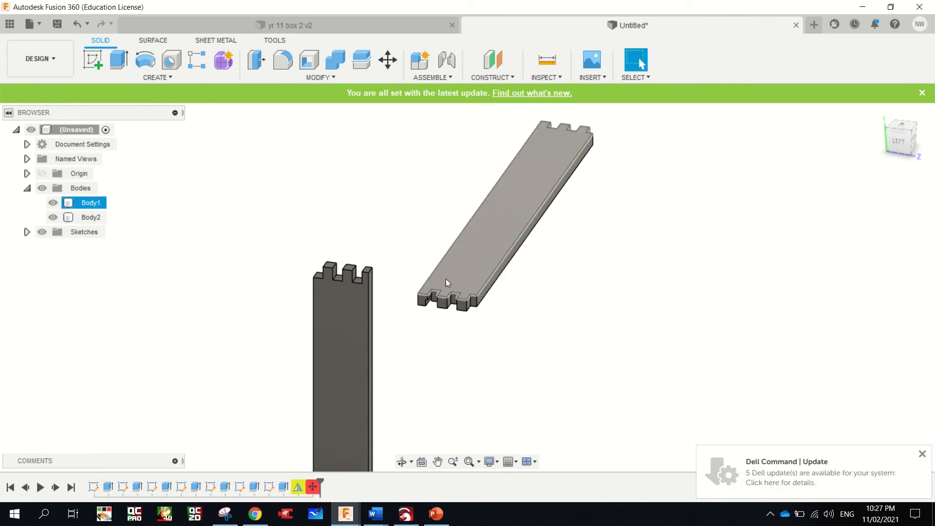
click(82, 24)
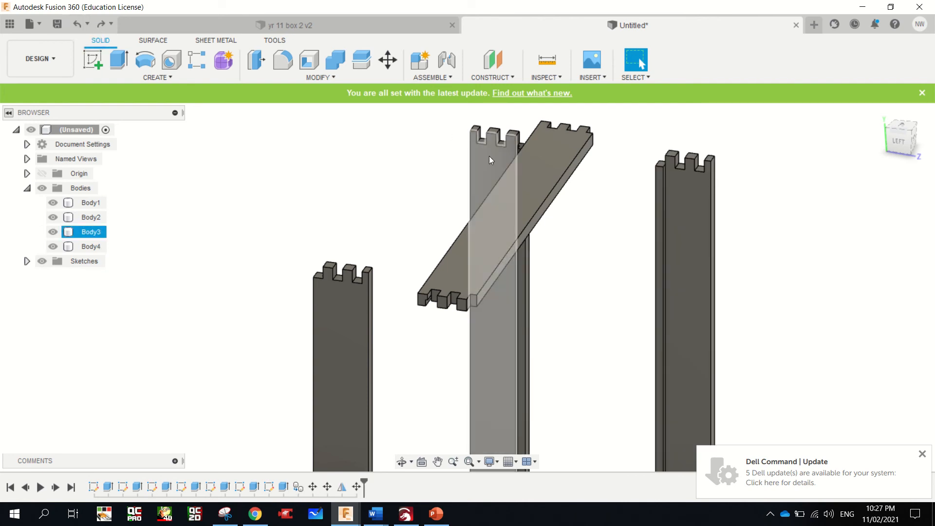
click(489, 157)
right_click(489, 157)
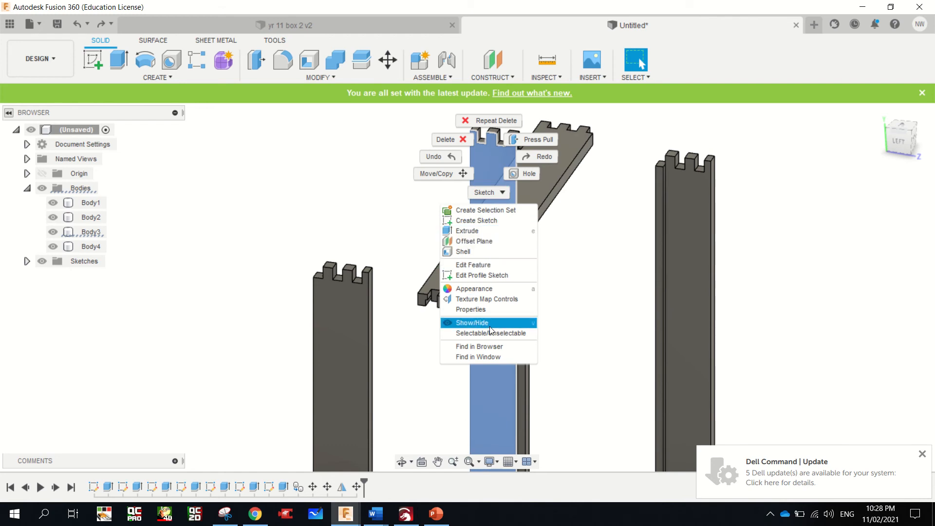
click(586, 294)
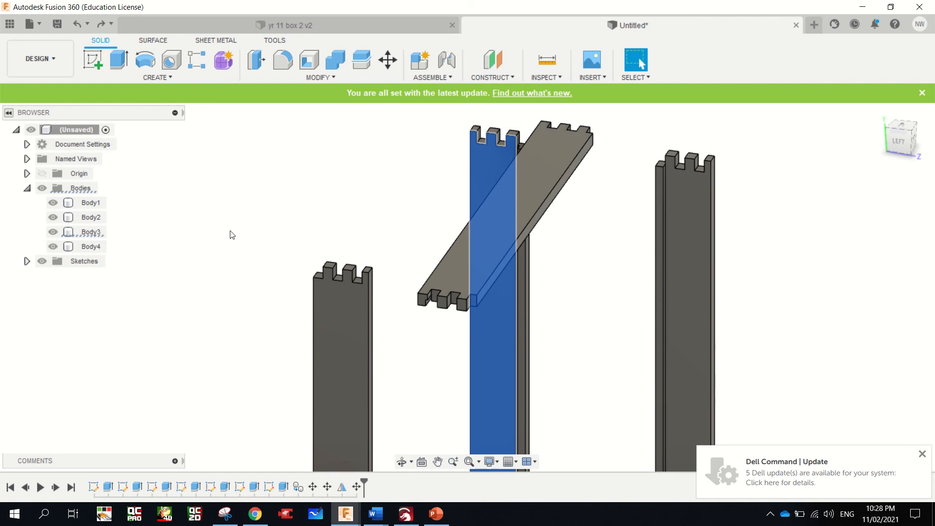
click(223, 211)
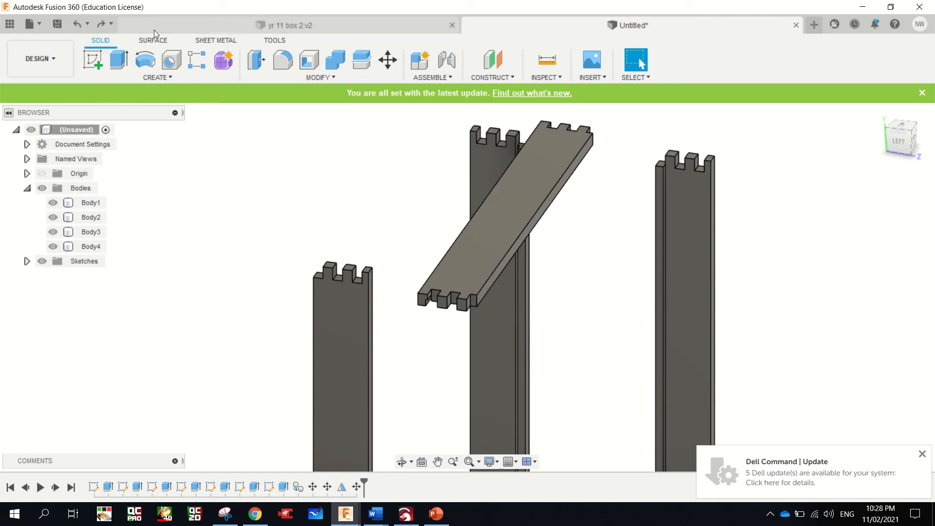
mouse_move(438, 4)
click(389, 24)
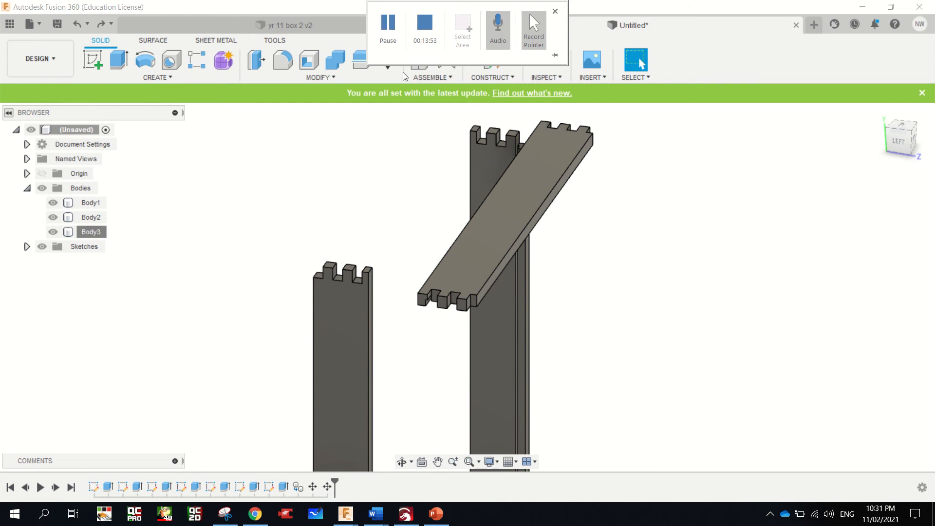
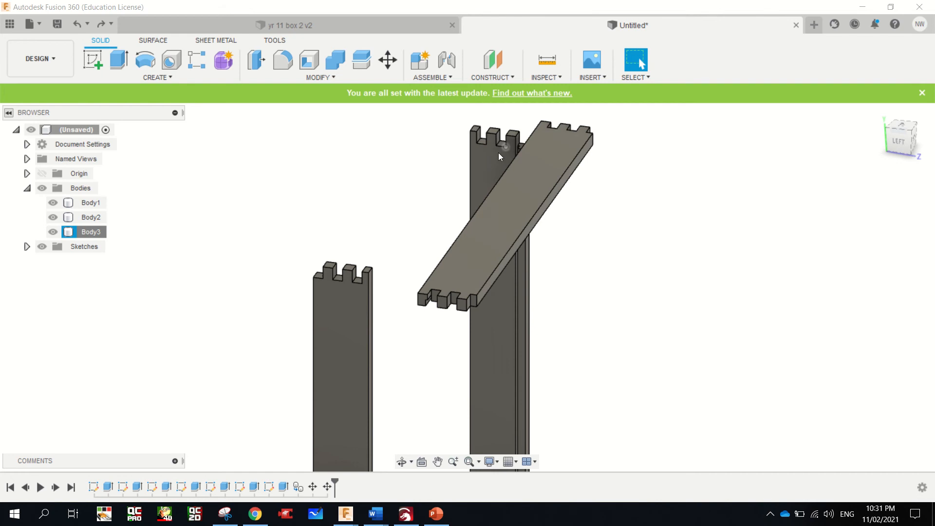
Delete the rotated board body that was the mirror's source, accepting the deletion despite the timeline features that reference it
click(521, 154)
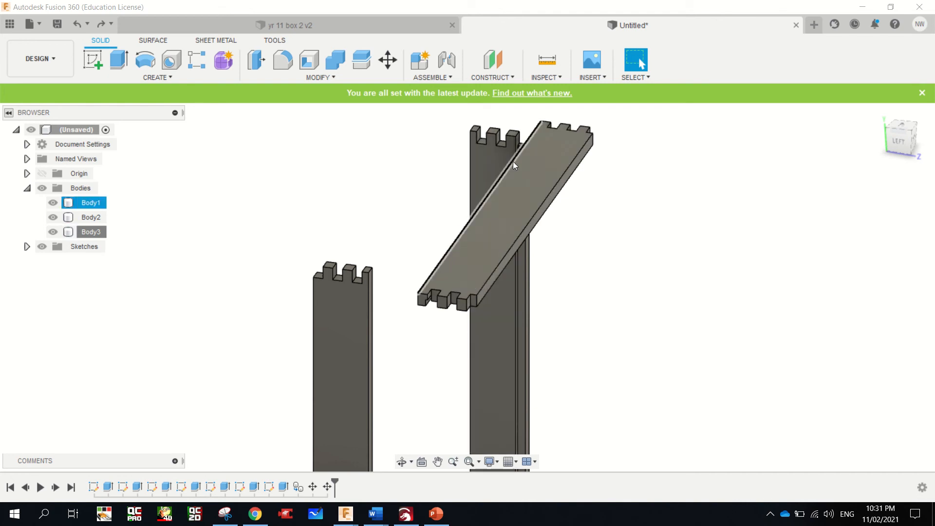
click(489, 153)
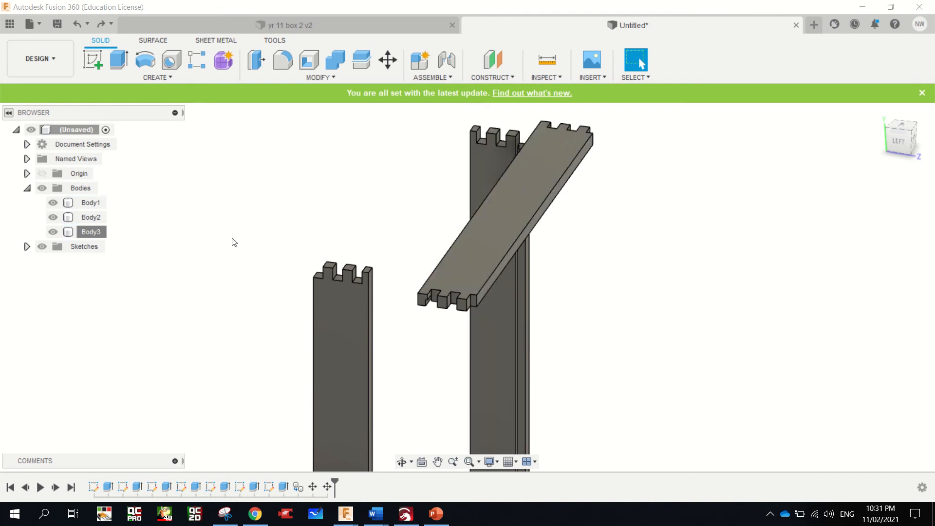
right_click(86, 232)
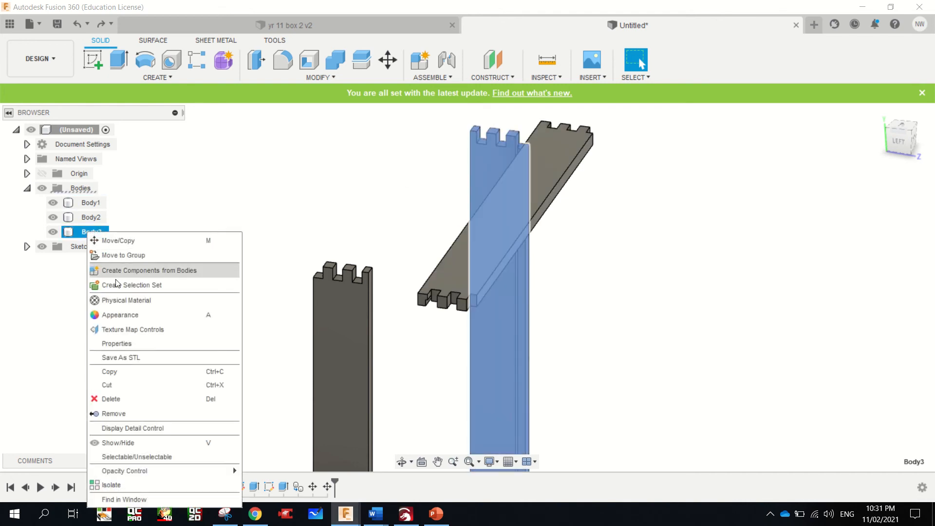
click(136, 399)
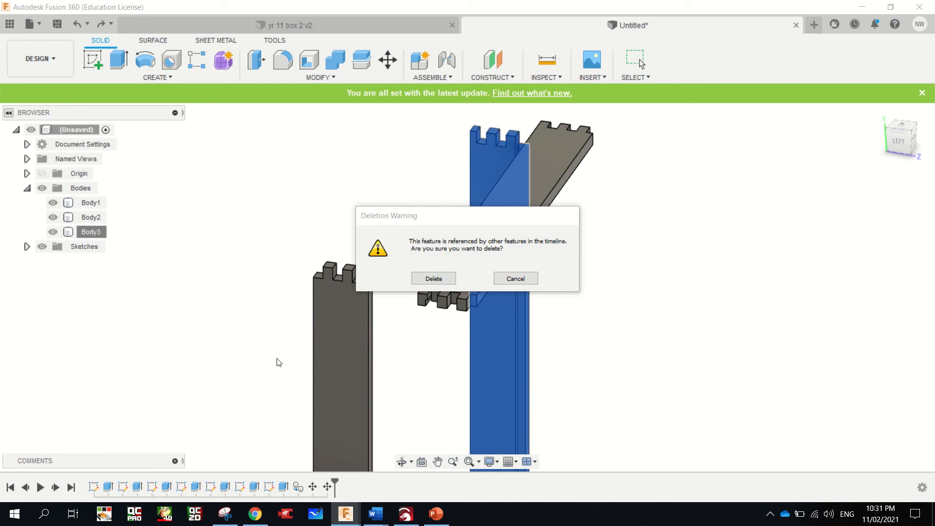
click(436, 279)
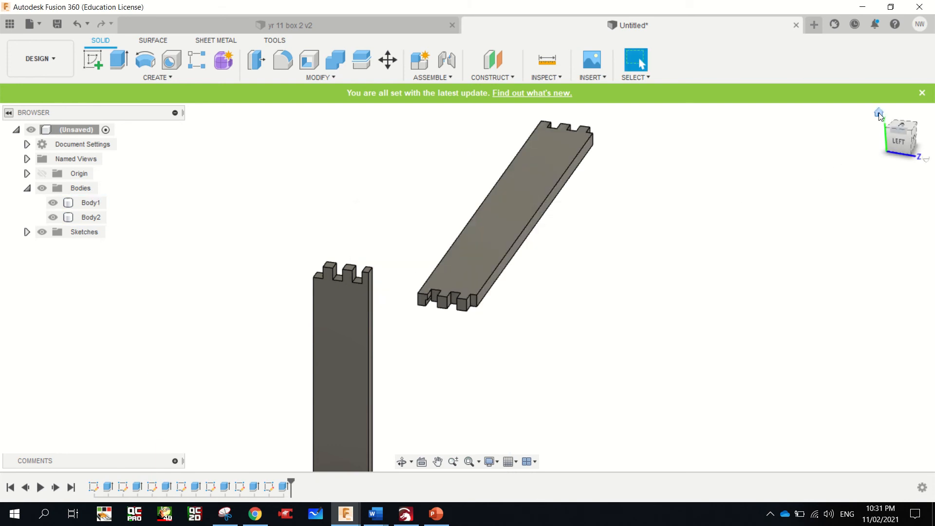
click(846, 151)
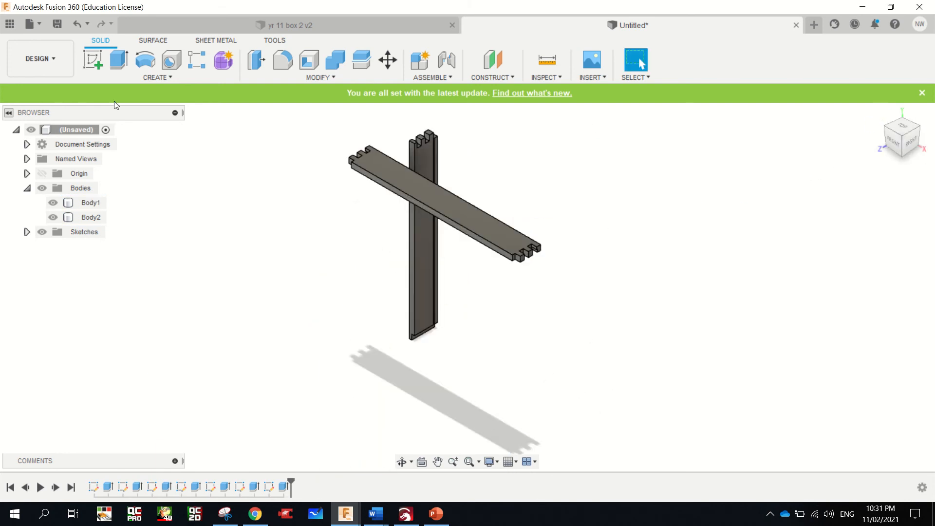
Sketch an upright rectangle 630 mm high and 85 mm wide on the YZ origin plane, beside the existing boards
click(89, 57)
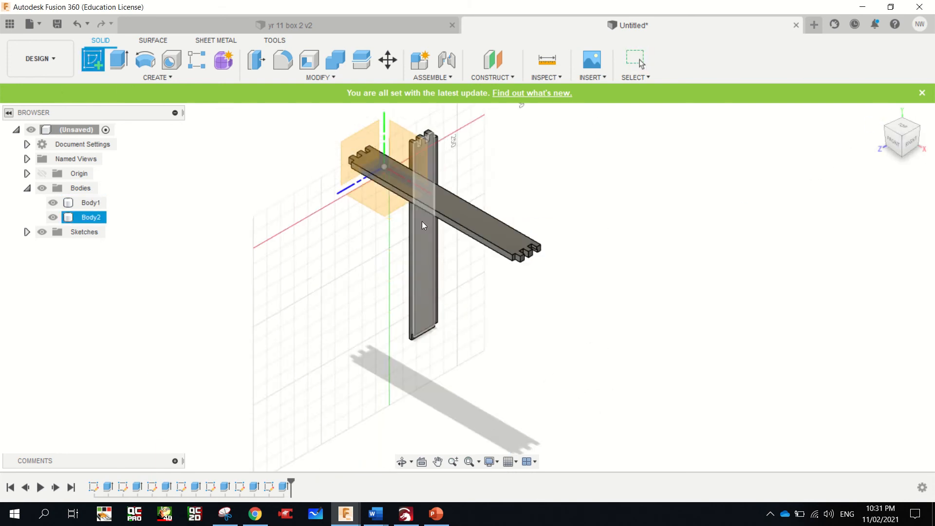
click(349, 148)
scroll(520, 328, down, 3)
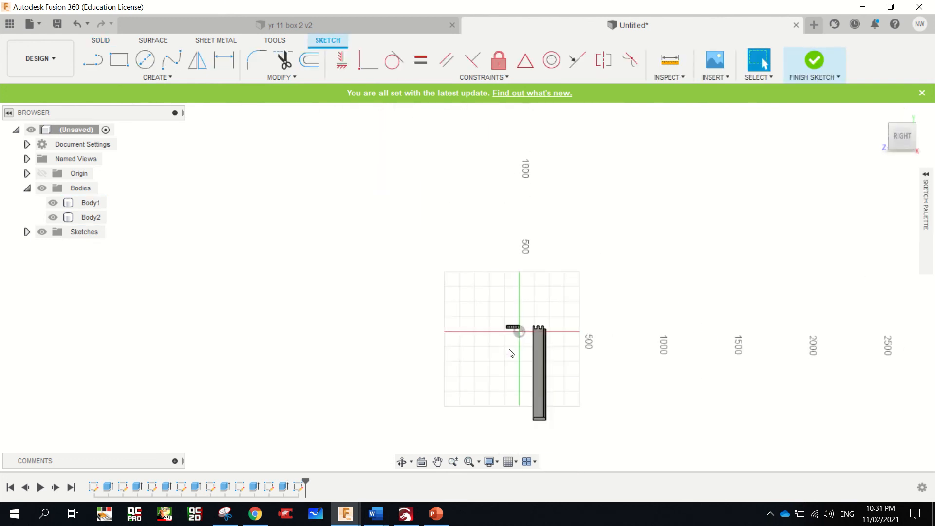
scroll(487, 387, up, 2)
key(r)
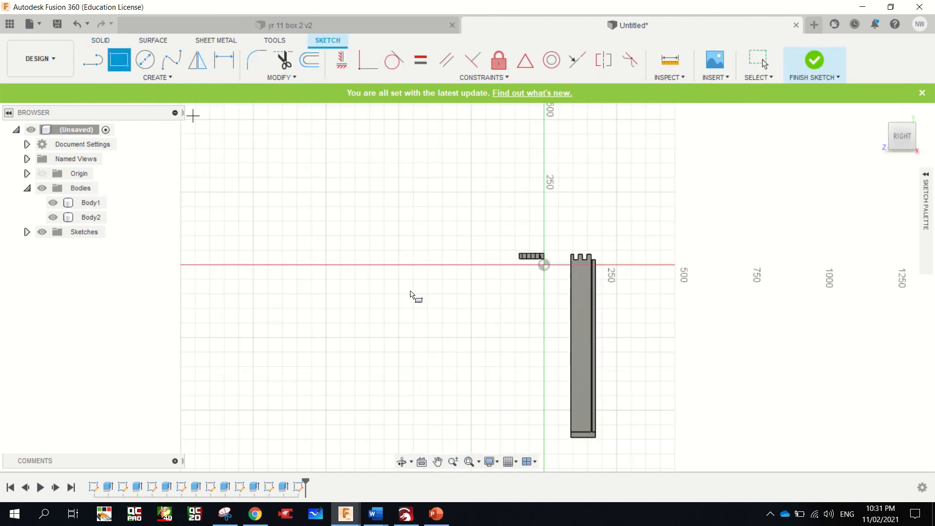
click(470, 264)
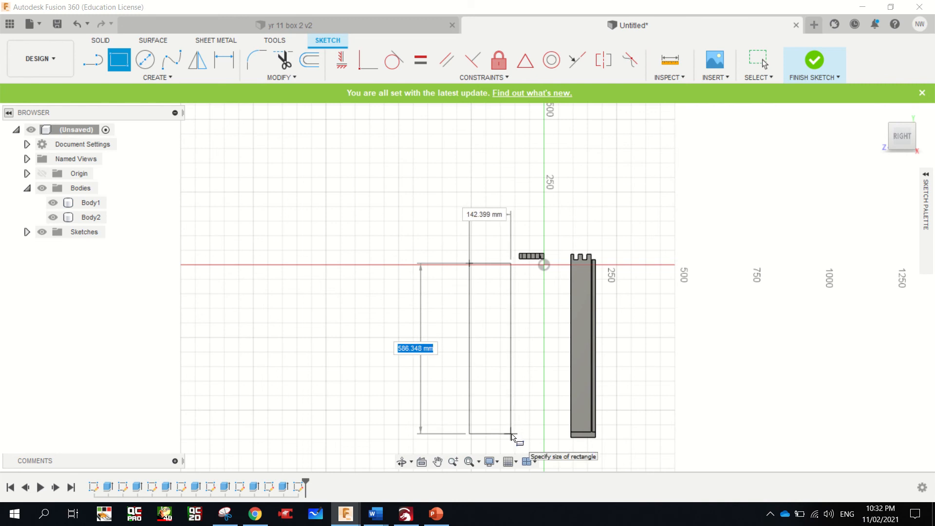
text(630)
key(Tab)
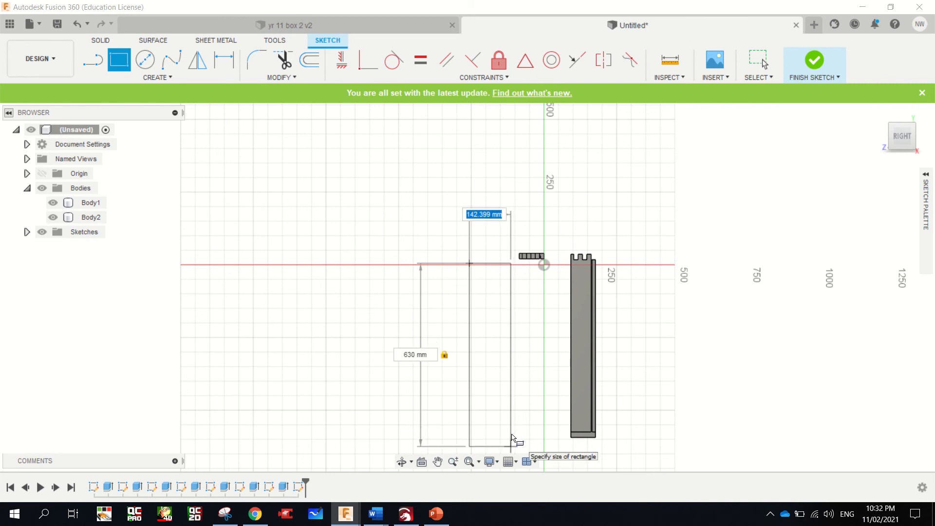
text(85)
key(Return)
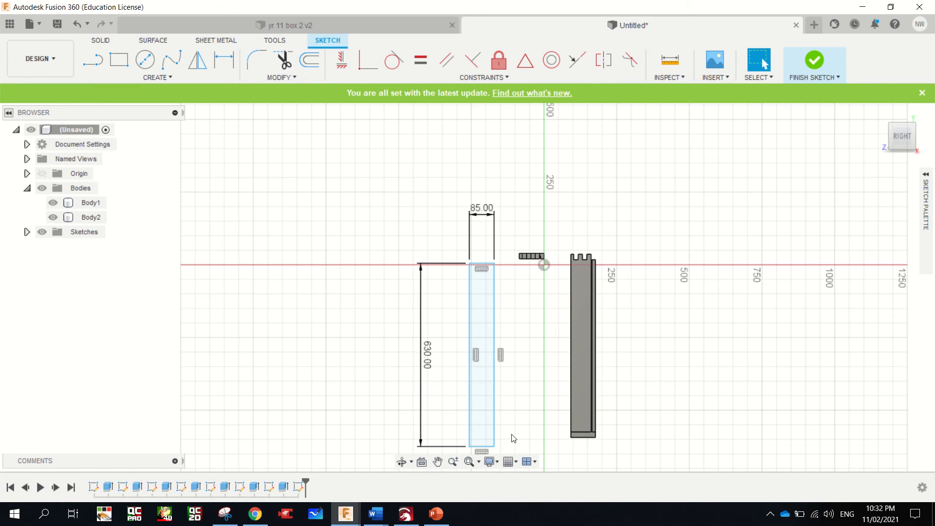
Extrude the rectangle 18 mm as a new body to form a blank upright board
key(e)
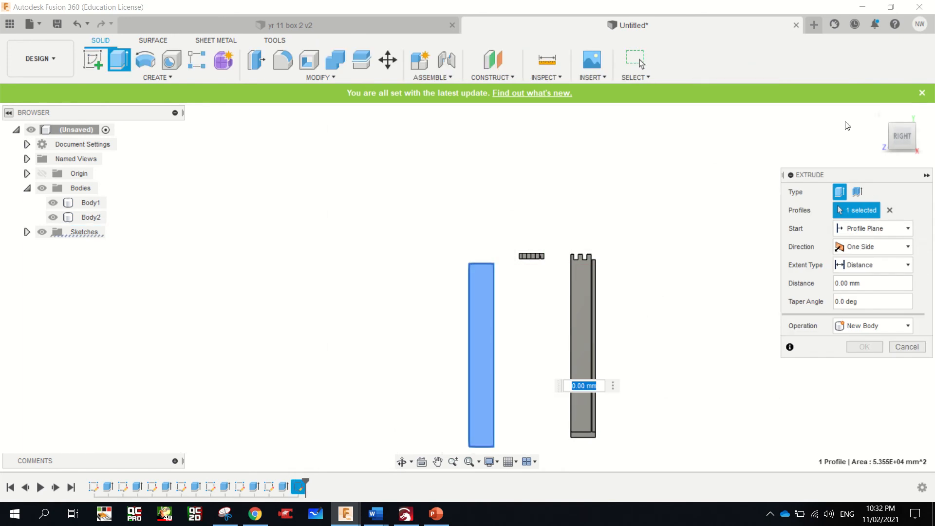
click(890, 128)
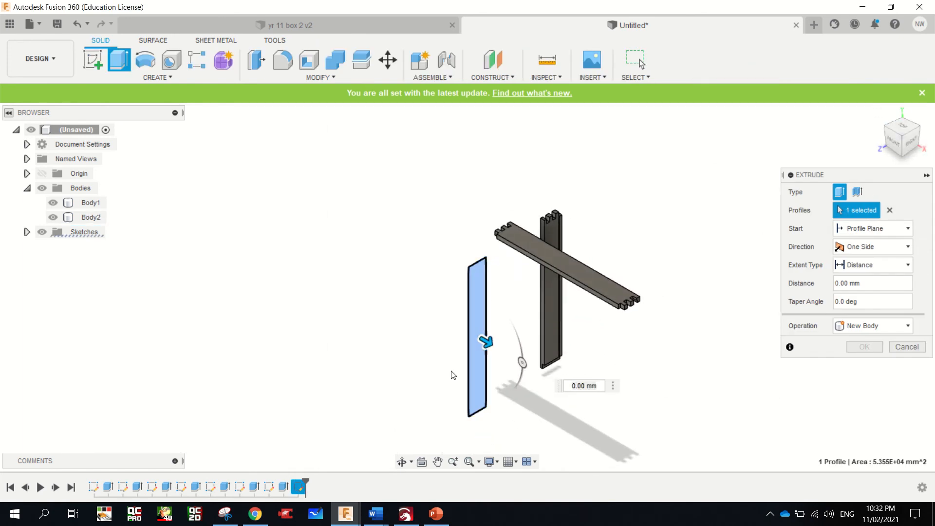
drag(572, 386, 574, 387)
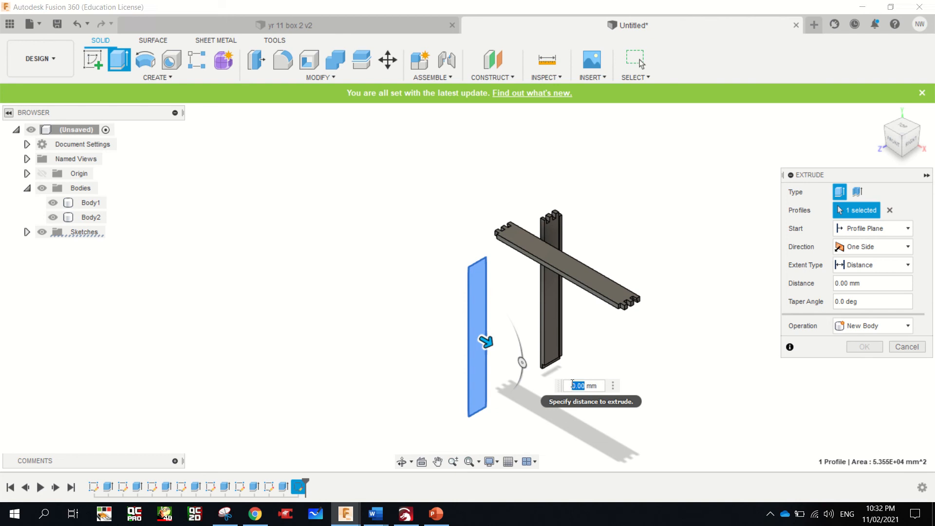
text(18)
key(Return)
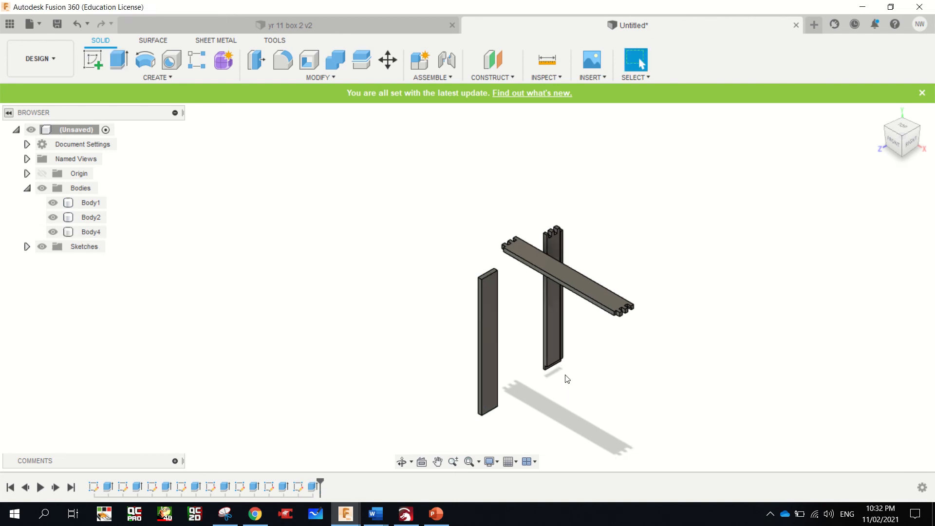
scroll(513, 294, up, 5)
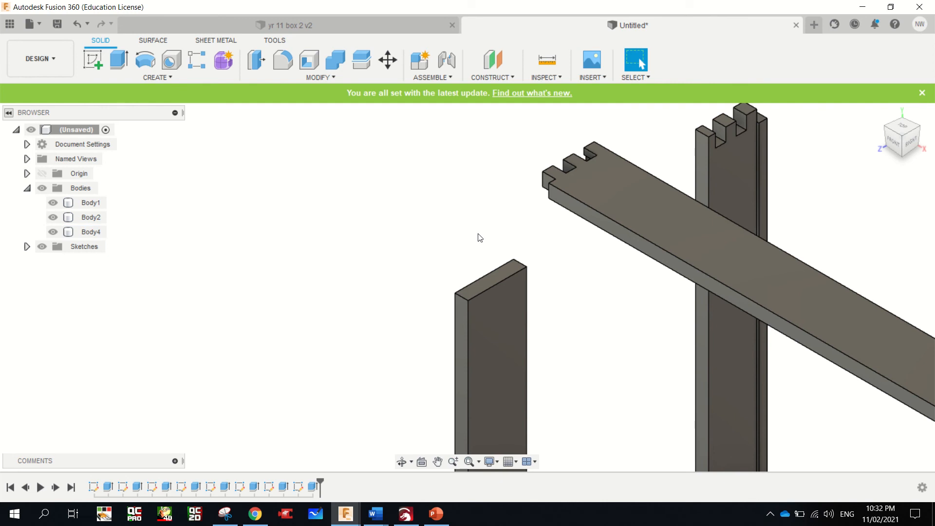
On the new board's upper end face, sketch a 12 mm line along the long edge from the corner nearest the other boards
click(96, 57)
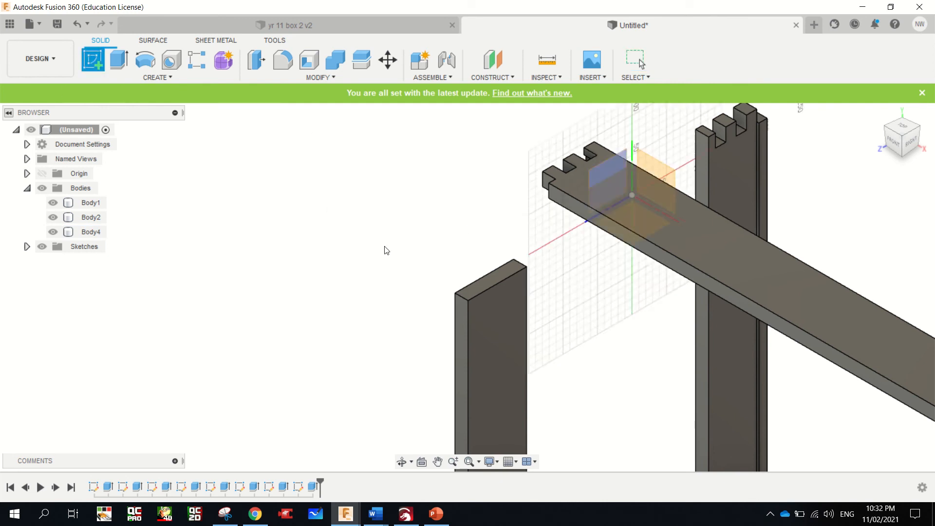
click(491, 283)
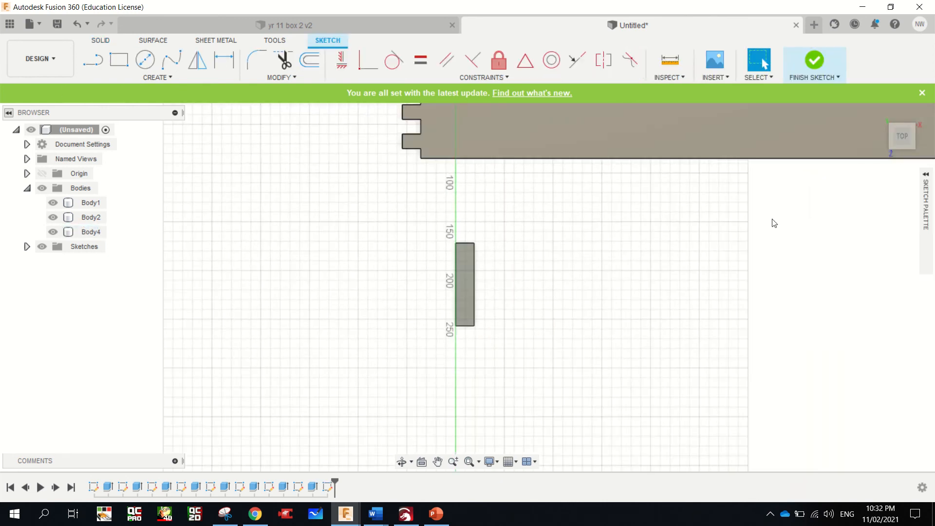
mouse_move(891, 147)
mouse_down()
mouse_move(918, 110)
mouse_move(878, 120)
mouse_move(852, 113)
mouse_up()
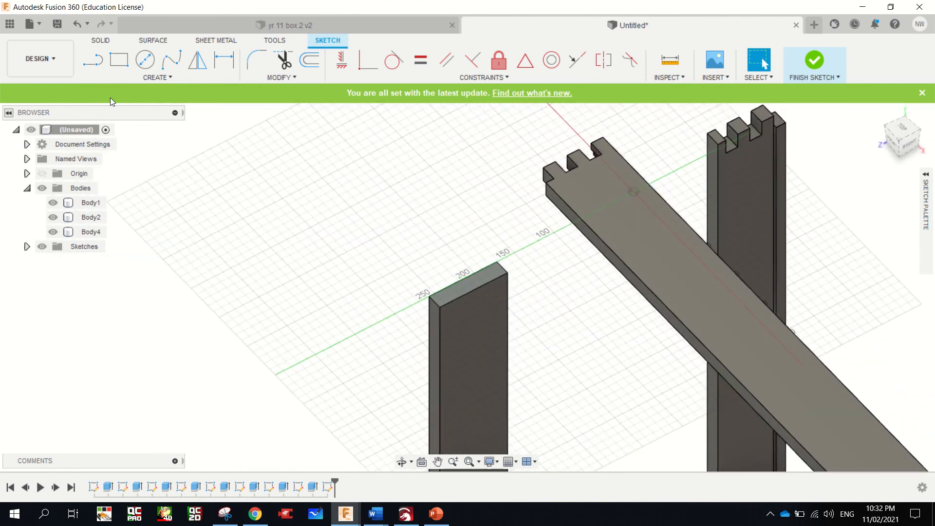
click(96, 63)
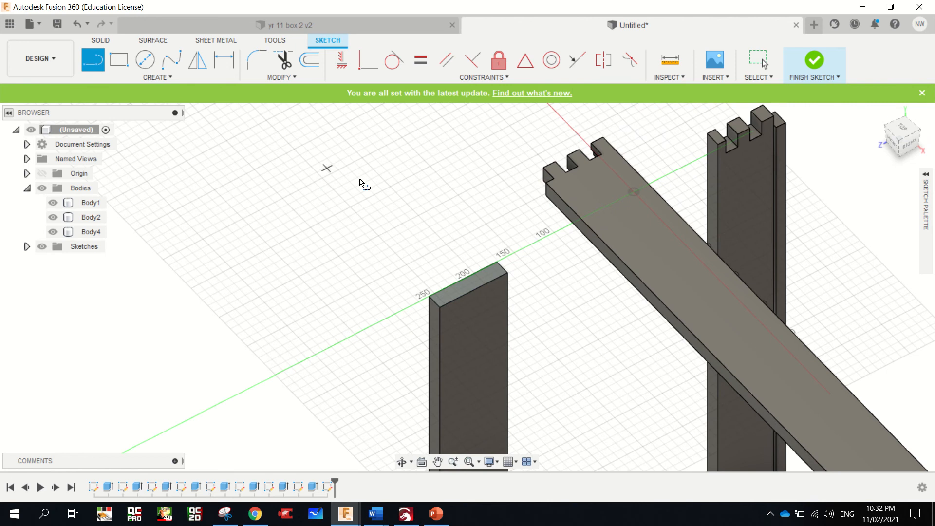
click(497, 264)
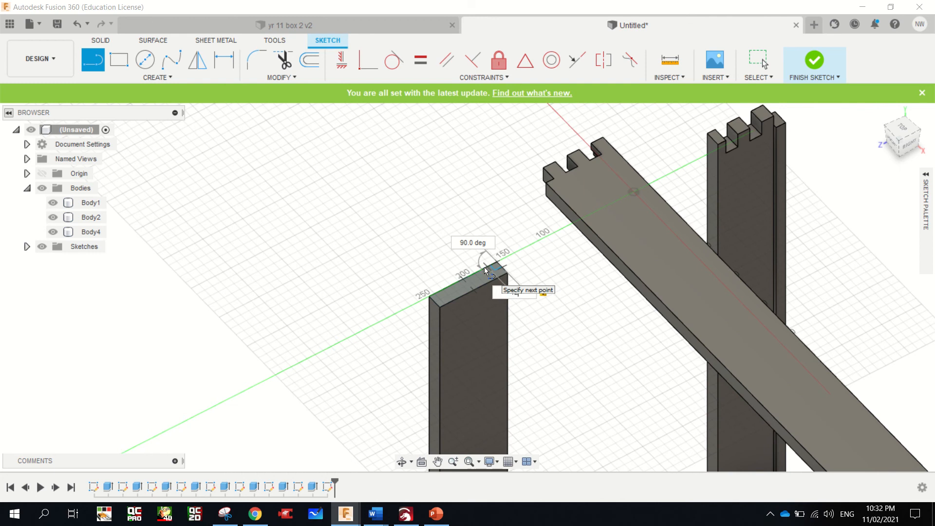
click(485, 270)
key(Escape)
Draw a 3 mm by 10 mm groove rectangle from the line's free end, reaching into the board's thickness
key(r)
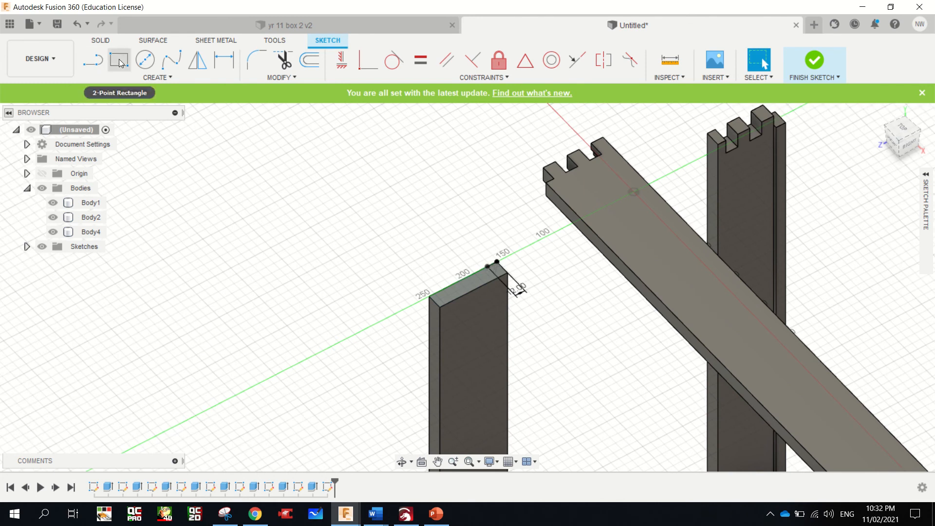
scroll(496, 270, up, 5)
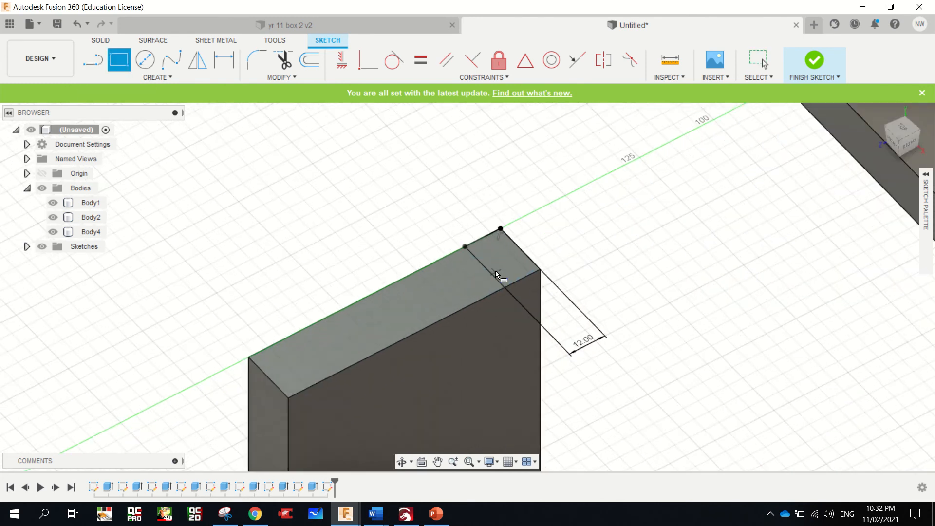
click(458, 242)
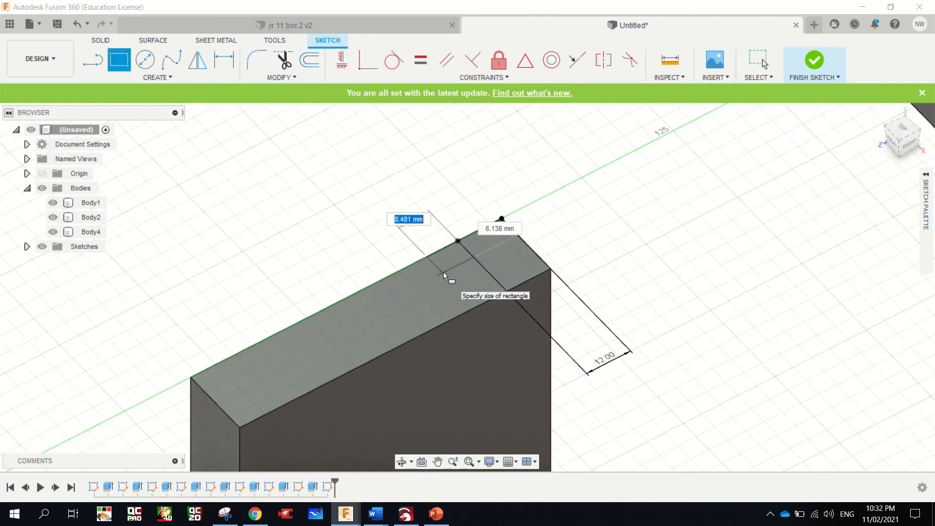
text(3)
key(Tab)
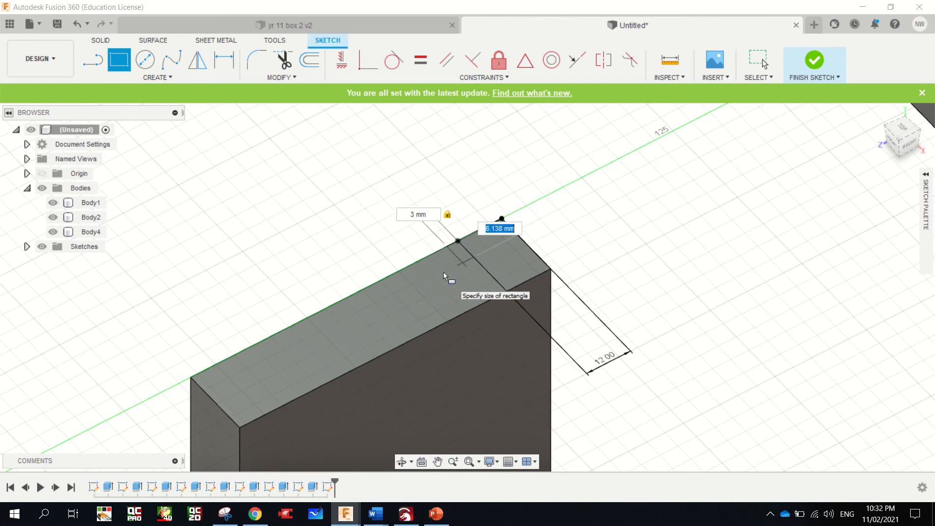
text(10)
key(Return)
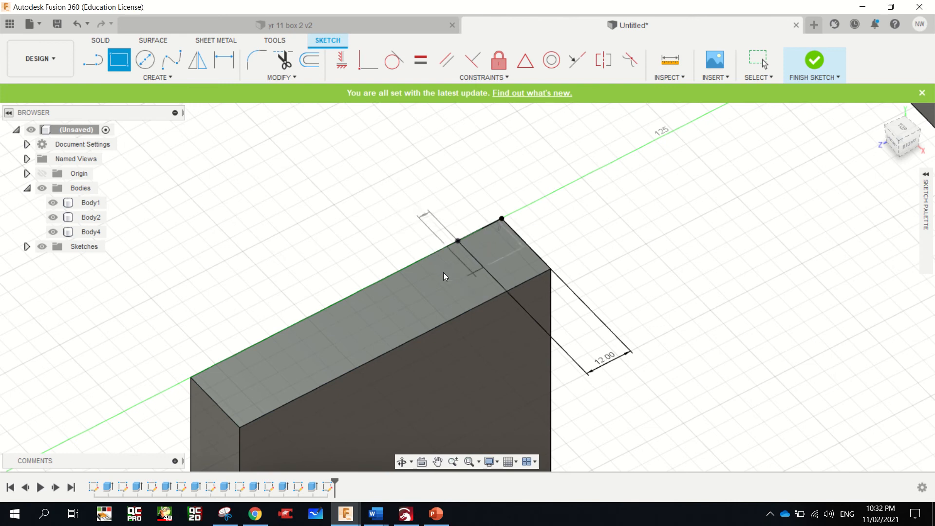
key(Escape)
Cut the groove profile down through the board's whole length with the extent set to All
scroll(482, 243, up, 5)
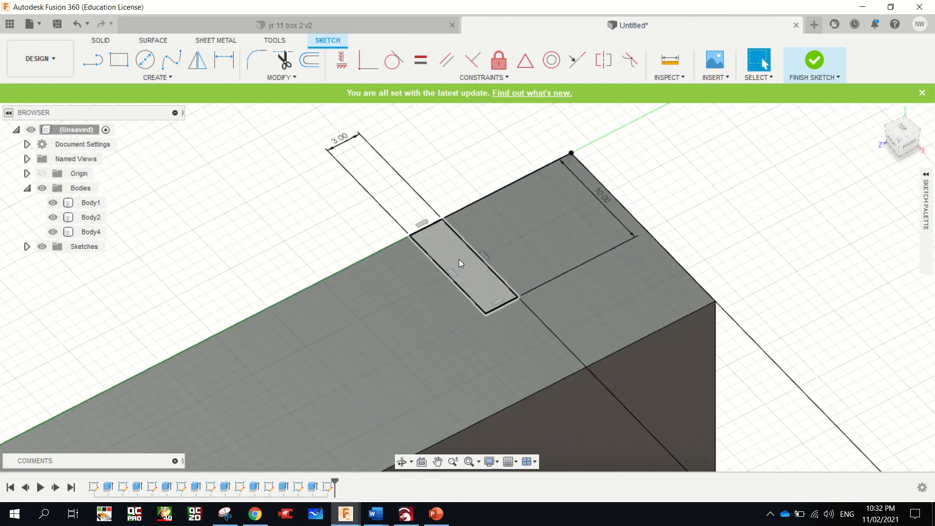
click(459, 259)
key(e)
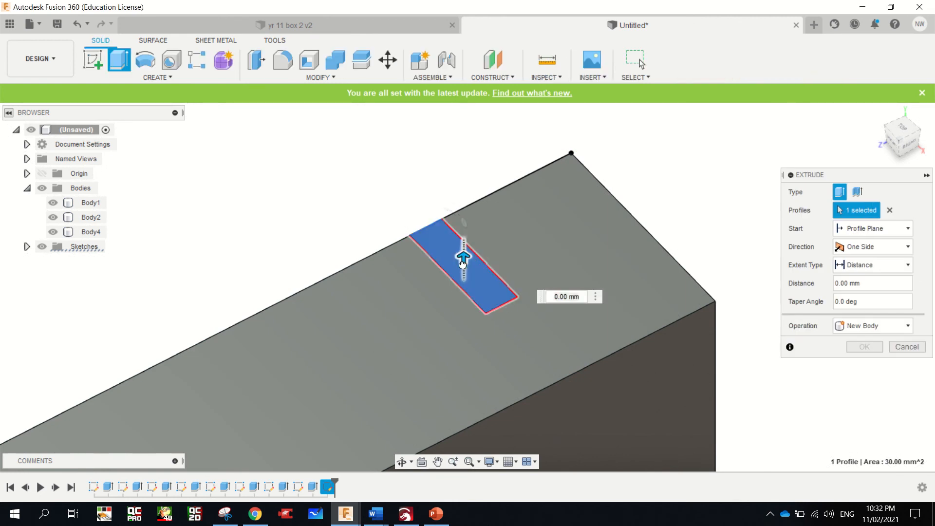
drag(463, 260, 467, 291)
click(876, 265)
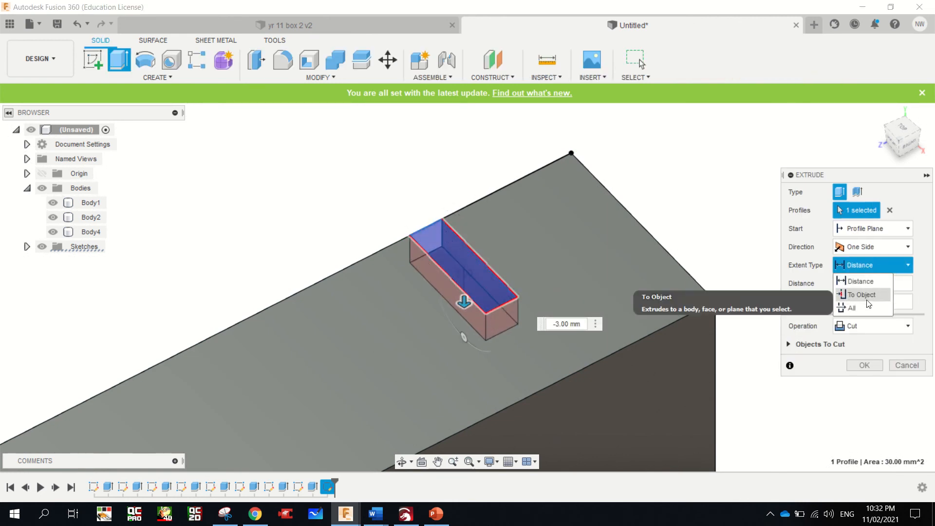
click(857, 307)
click(864, 365)
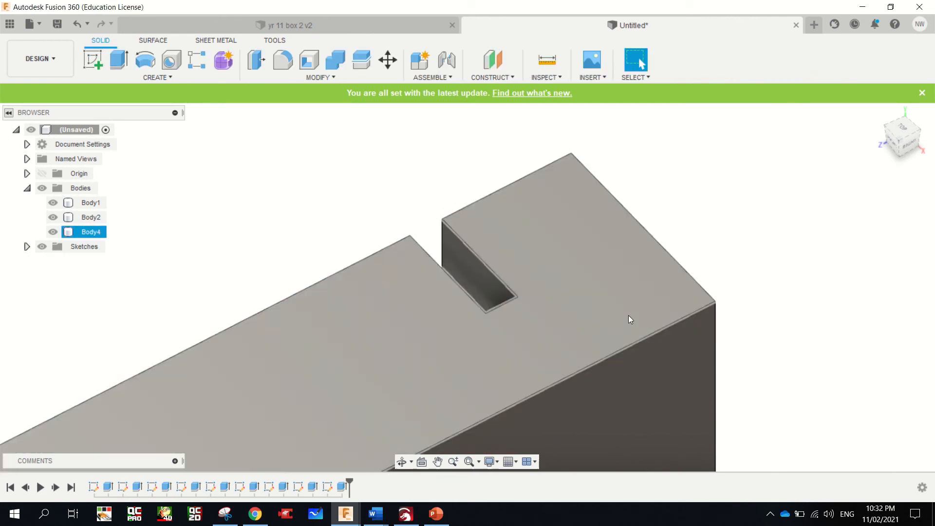
On the new board's upper end face, sketch a 15 mm long rectangle across the full thickness from the outer corner nearest the groove
scroll(573, 297, down, 5)
scroll(572, 297, down, 5)
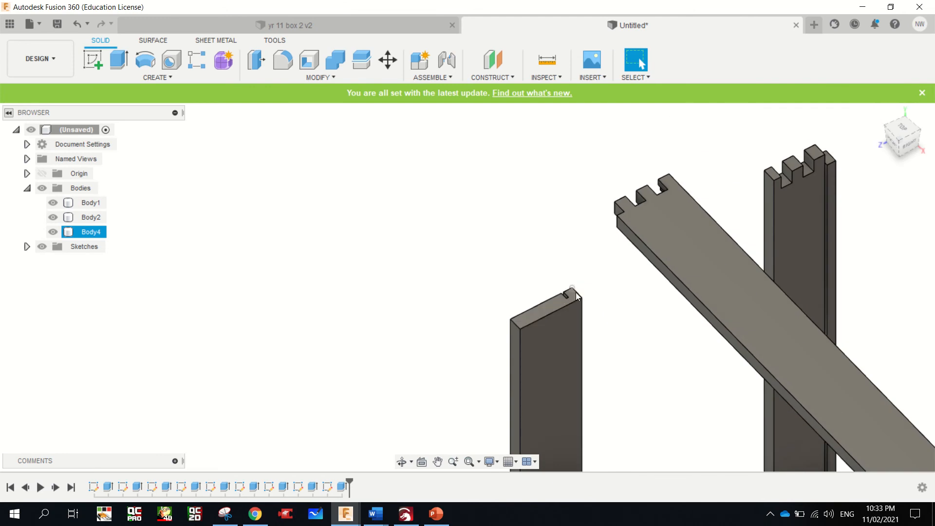
scroll(576, 295, up, 5)
click(613, 323)
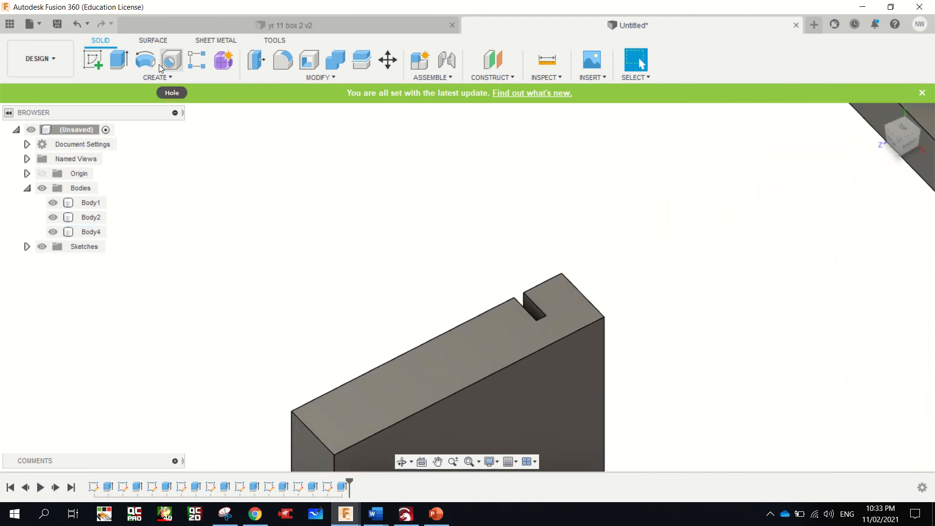
click(98, 64)
click(554, 306)
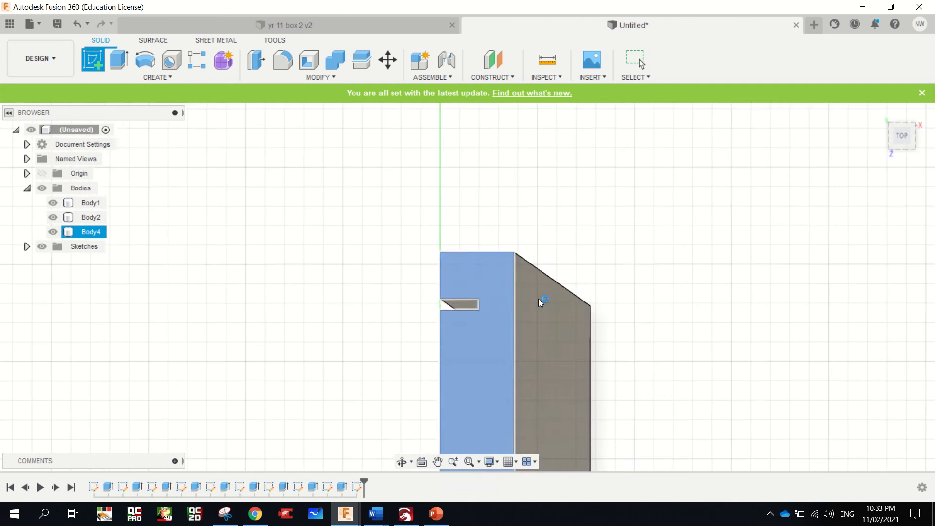
click(119, 61)
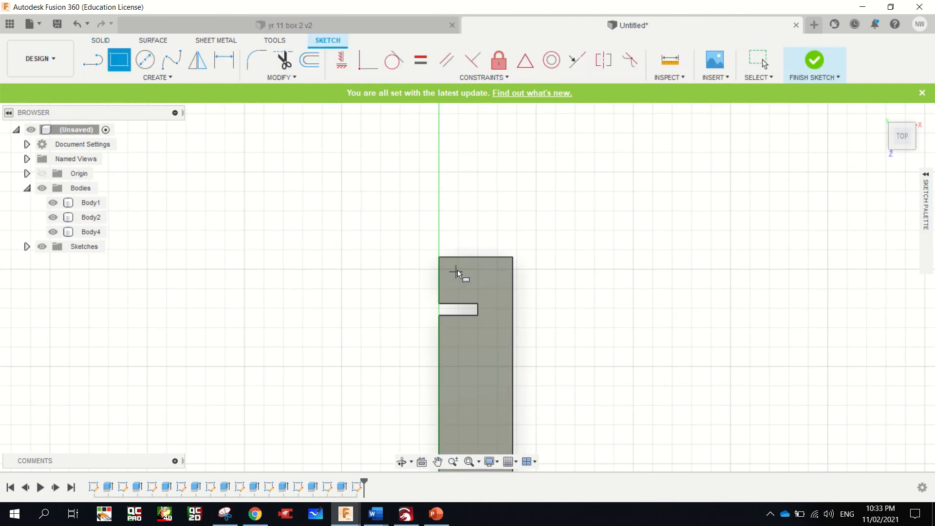
click(440, 257)
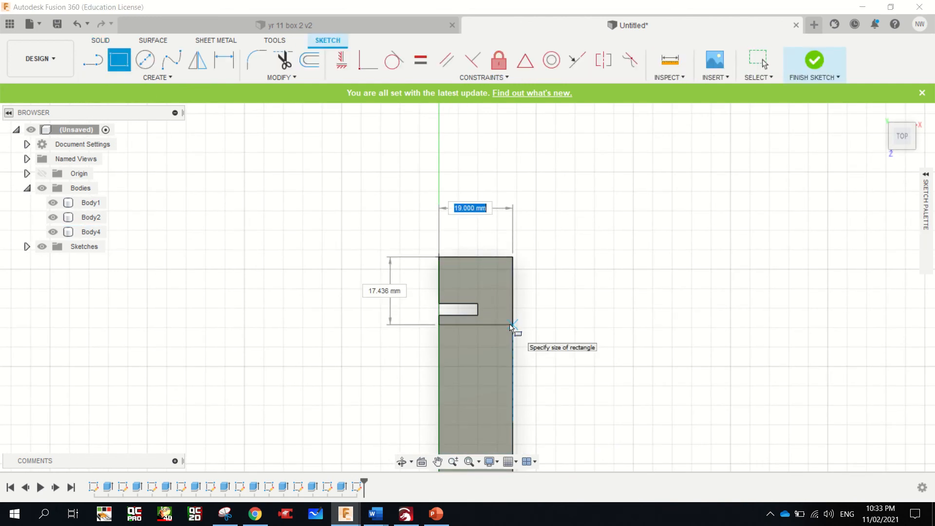
key(Tab)
text(15)
key(Return)
key(Escape)
Draw a second rectangle, 19 mm by 15 mm, directly adjoining the first one along the board's end face
scroll(483, 334, up, 4)
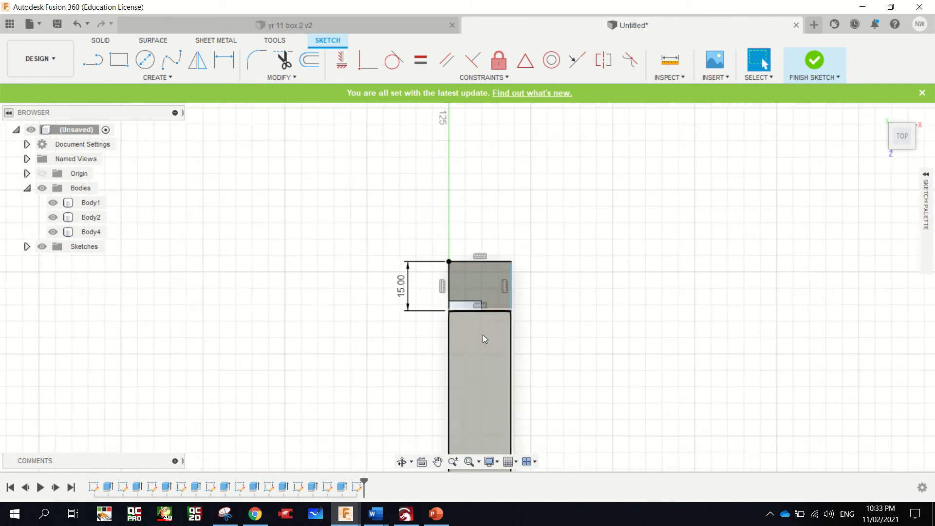
scroll(434, 308, down, 6)
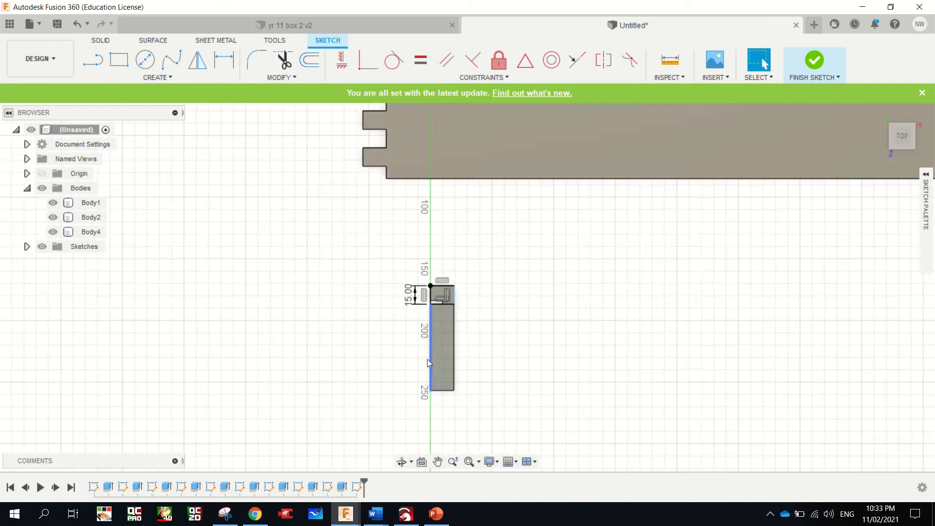
scroll(428, 358, up, 2)
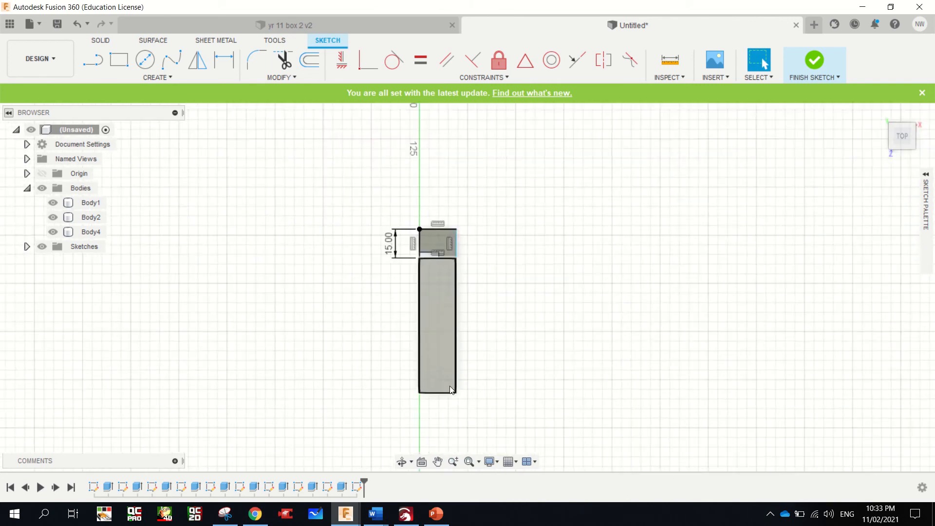
click(119, 59)
click(416, 244)
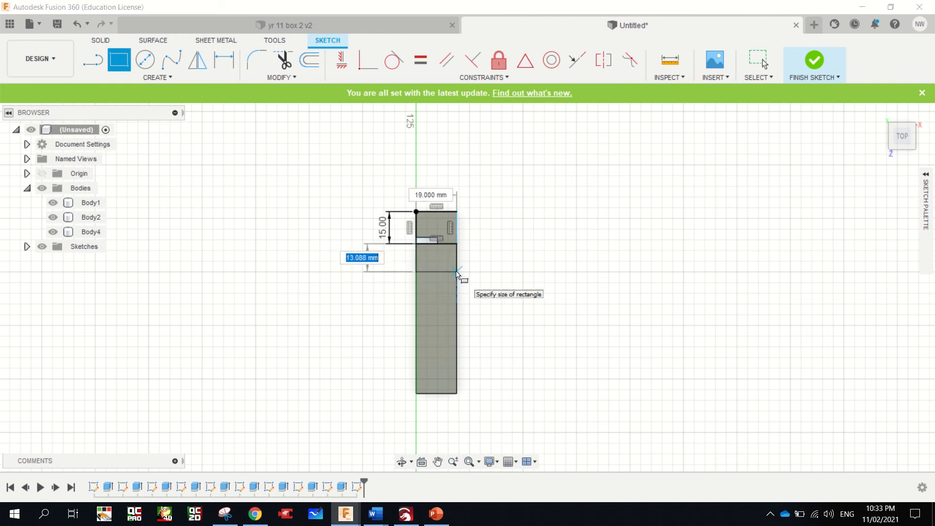
text(15)
key(Tab)
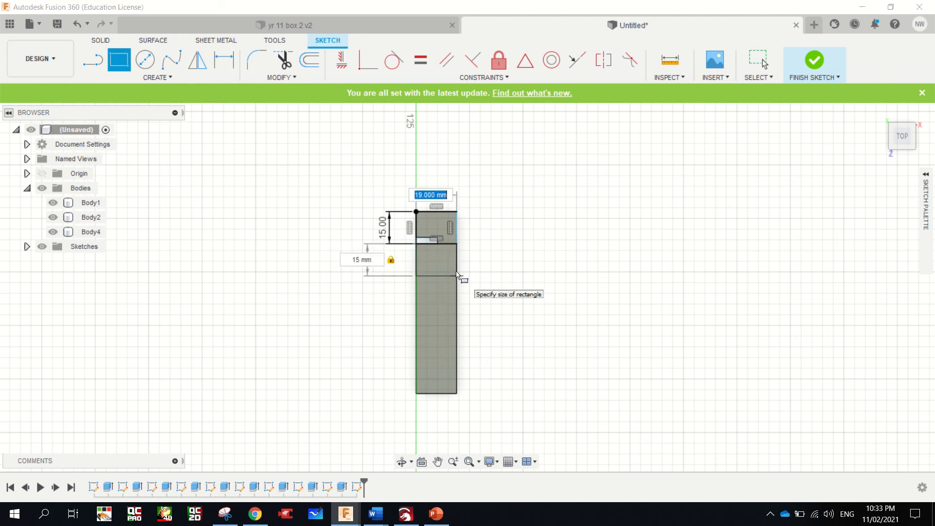
key(Return)
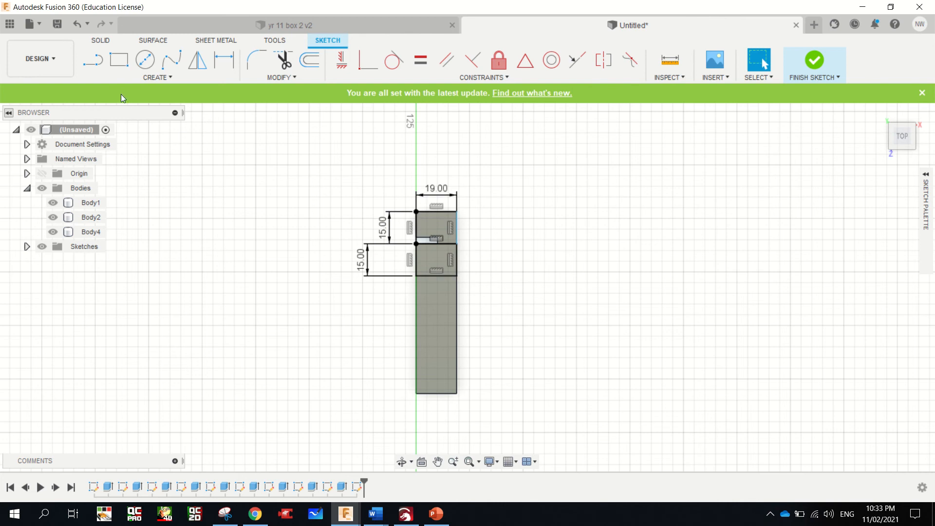
click(92, 60)
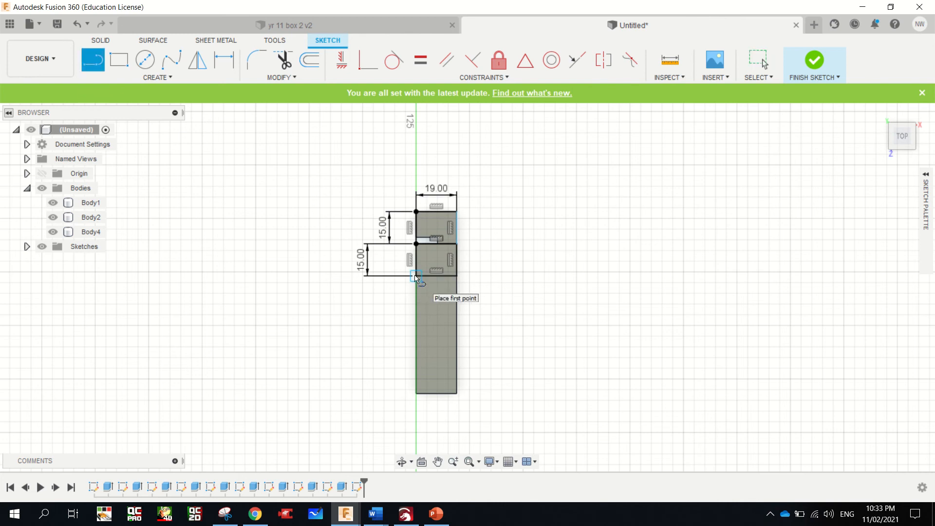
click(416, 276)
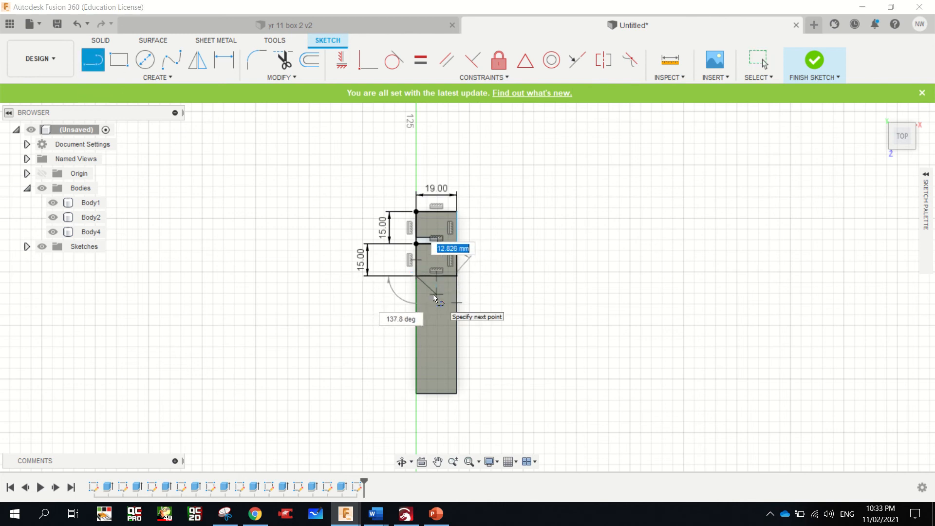
key(Escape)
Draw a third rectangle, 19 mm by 15 mm, from the lower corner of the second one
click(125, 62)
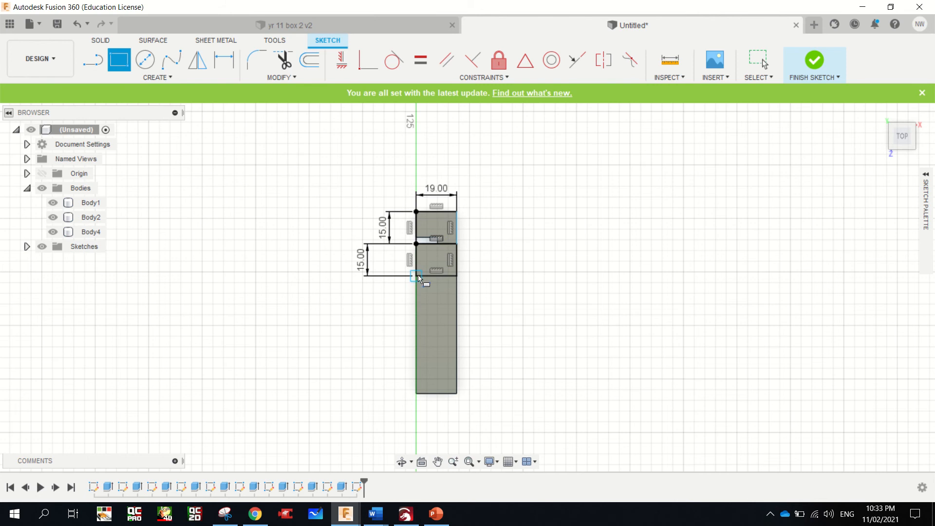
click(417, 275)
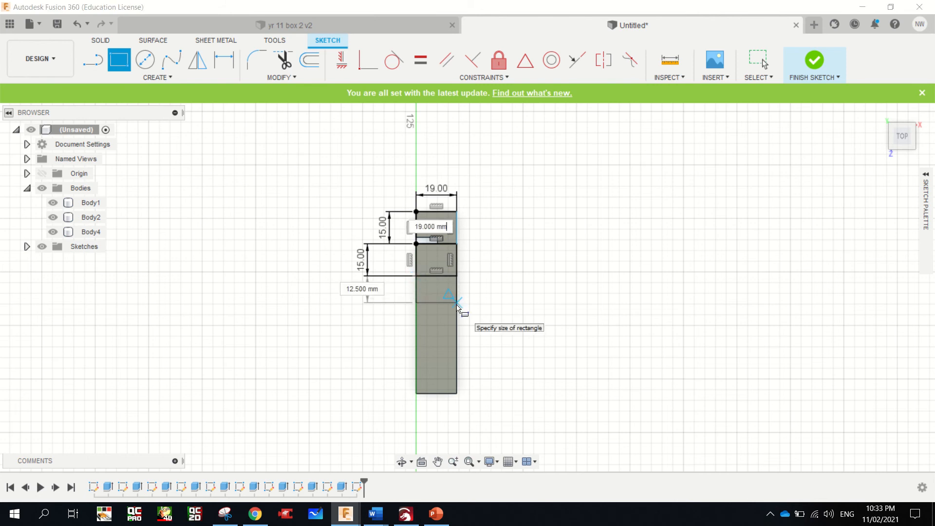
key(Tab)
text(15)
key(Return)
key(Escape)
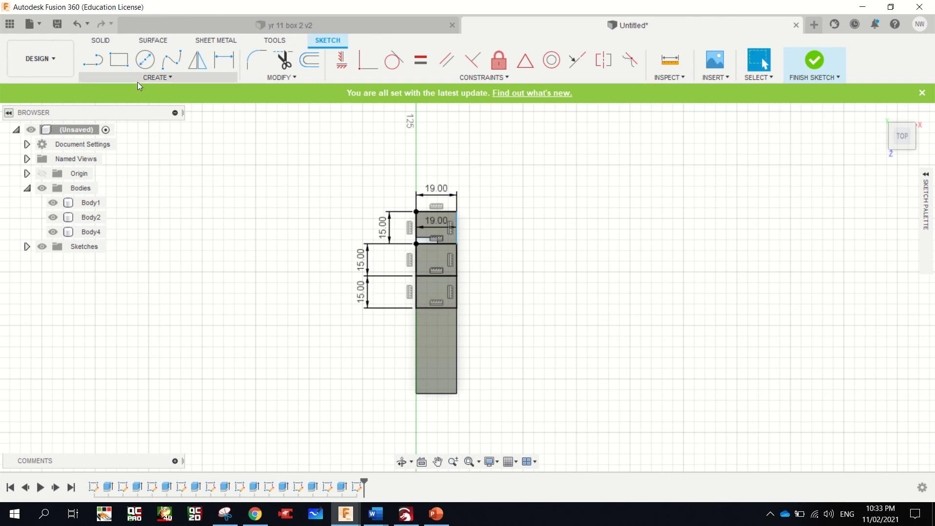
Add a fourth 19 mm by 15 mm rectangle adjoining the third one across the board's thickness
click(119, 59)
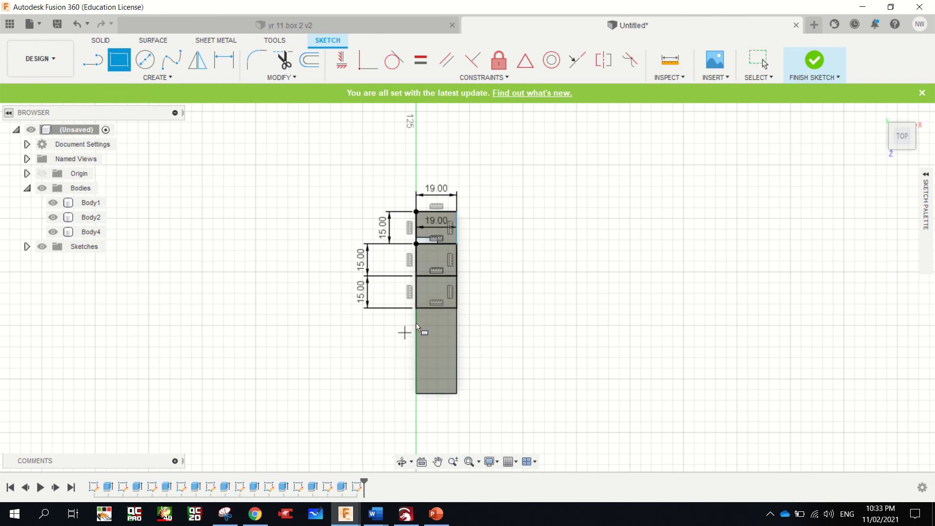
click(417, 307)
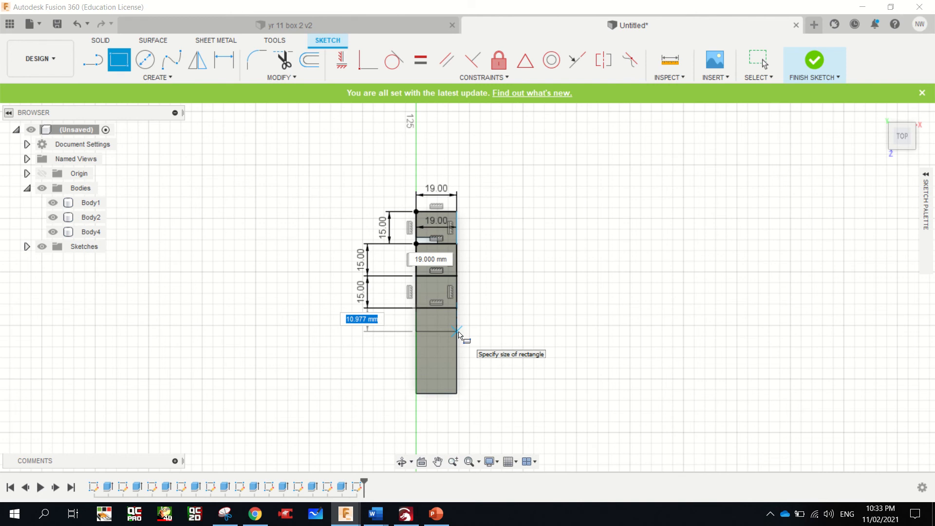
text(15)
key(Tab)
text(19)
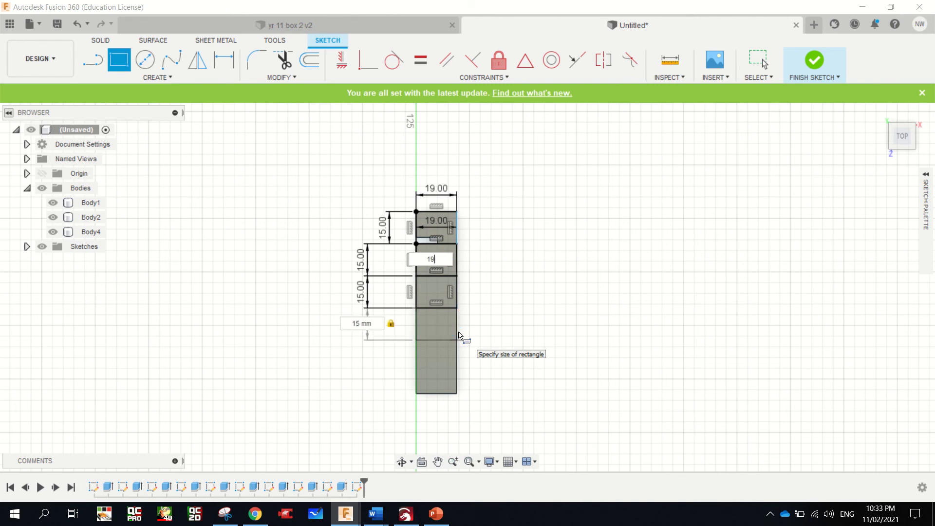
key(Return)
key(Escape)
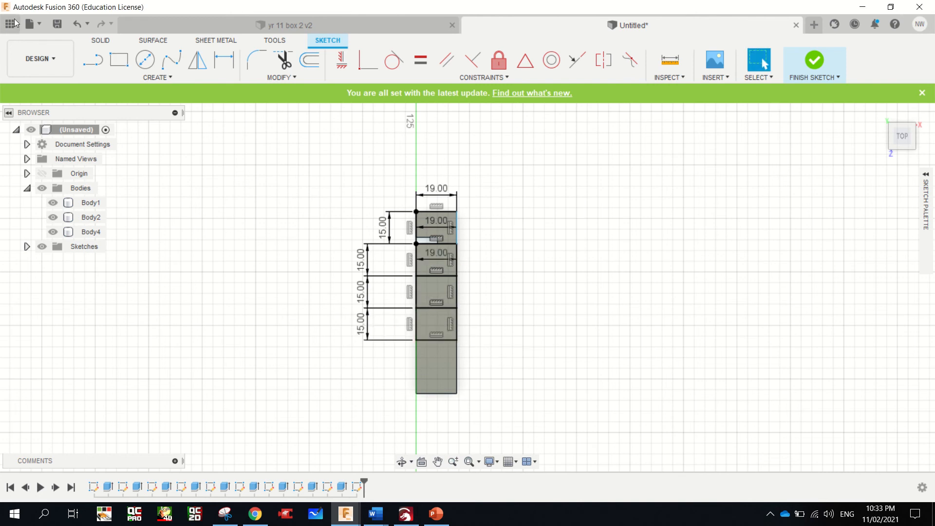
Add a fifth 19 mm by 15 mm rectangle adjoining the fourth one, leaving the short remainder of the end face free
click(119, 60)
click(417, 339)
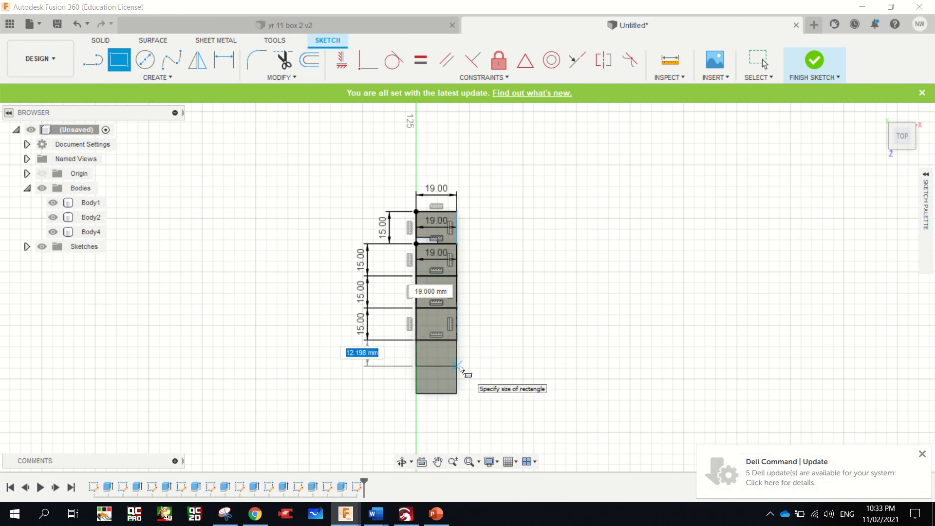
text(15)
key(Tab)
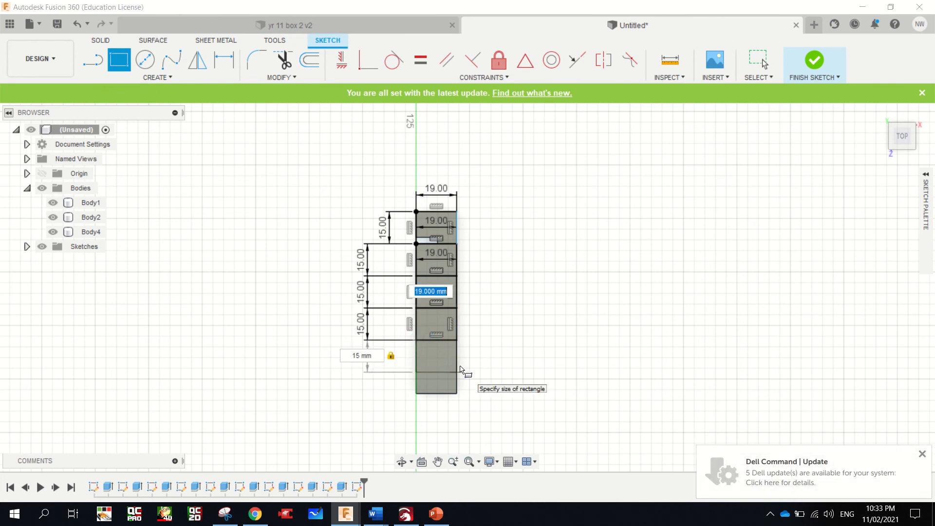
text(19)
key(Return)
key(Escape)
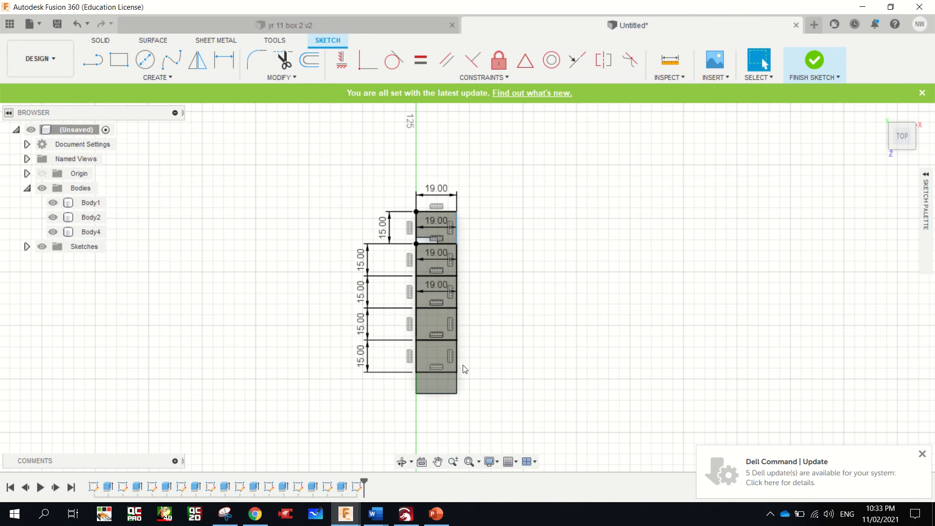
Cut the first, third and fifth rectangles 19 mm down into the new board's upper end with Extrude
scroll(463, 369, down, 5)
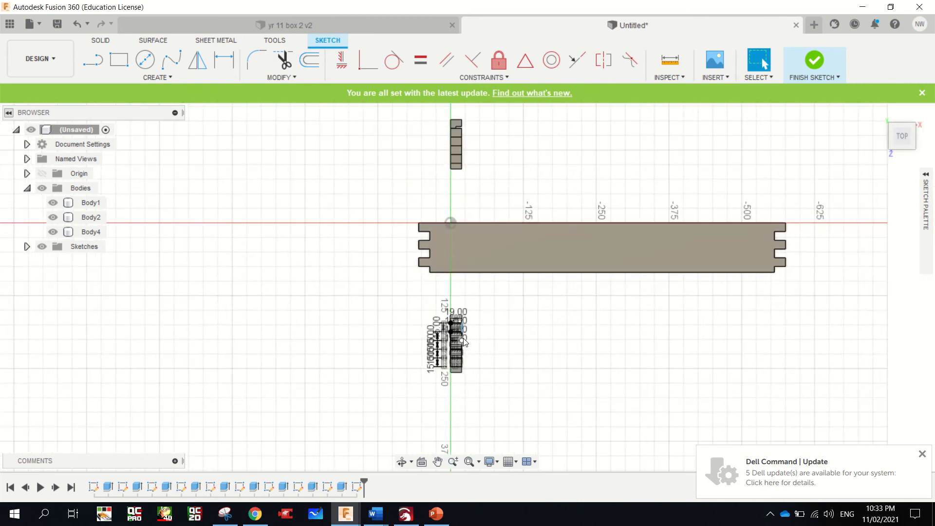
scroll(462, 336, up, 5)
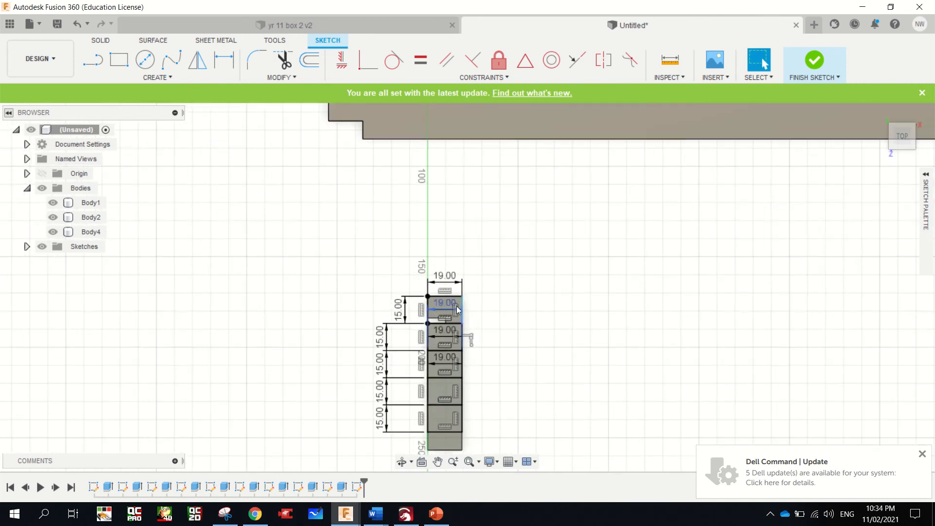
scroll(457, 309, up, 2)
click(454, 305)
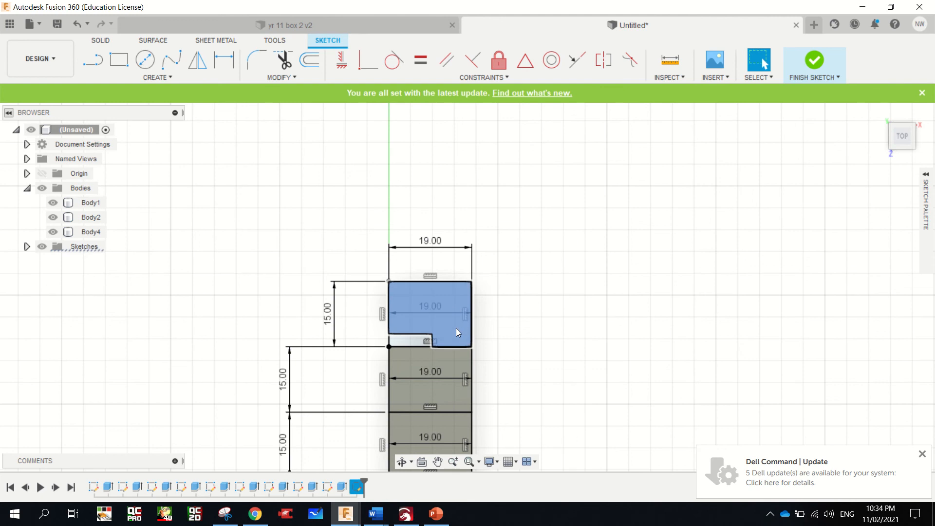
scroll(456, 328, down, 3)
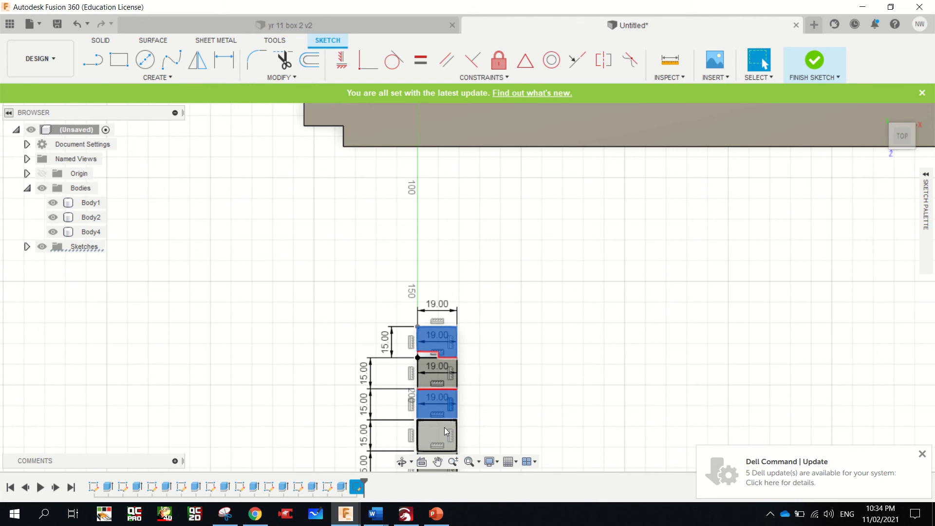
scroll(436, 408, down, 3)
scroll(436, 407, down, 2)
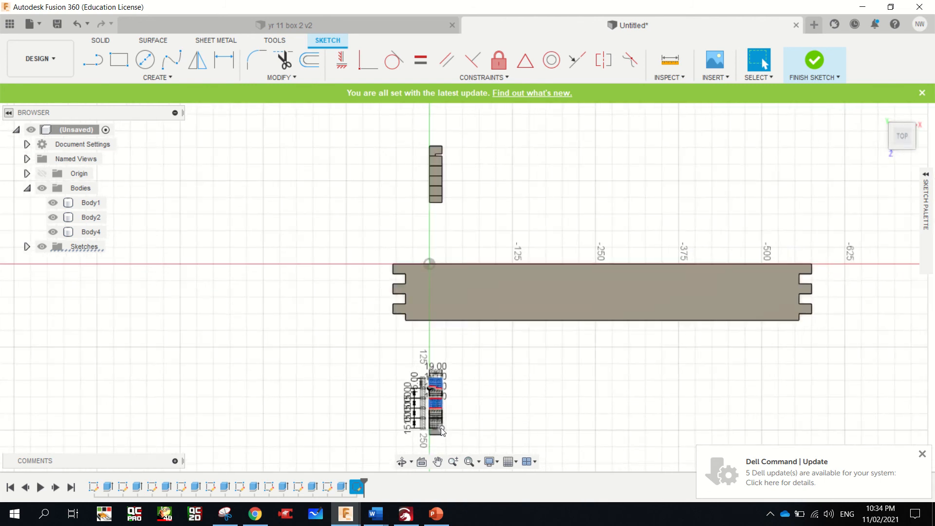
scroll(440, 427, up, 6)
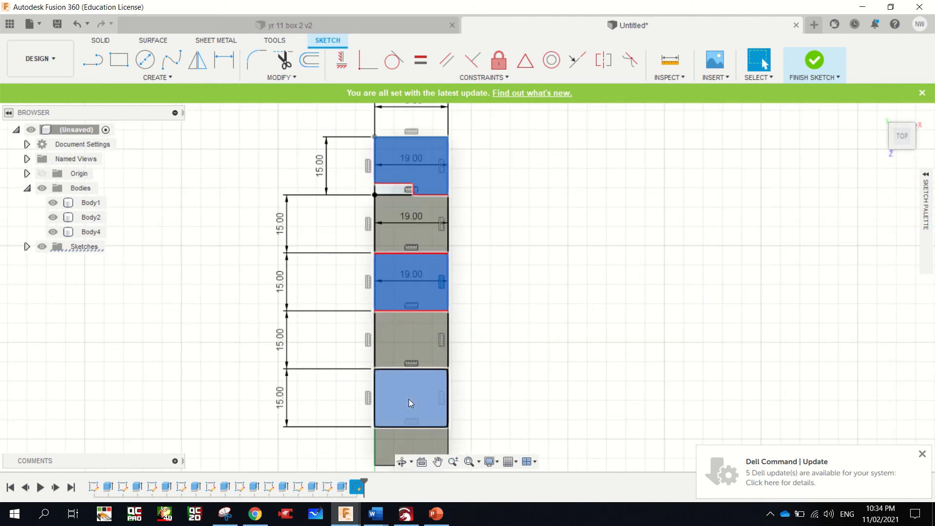
click(408, 399)
key(e)
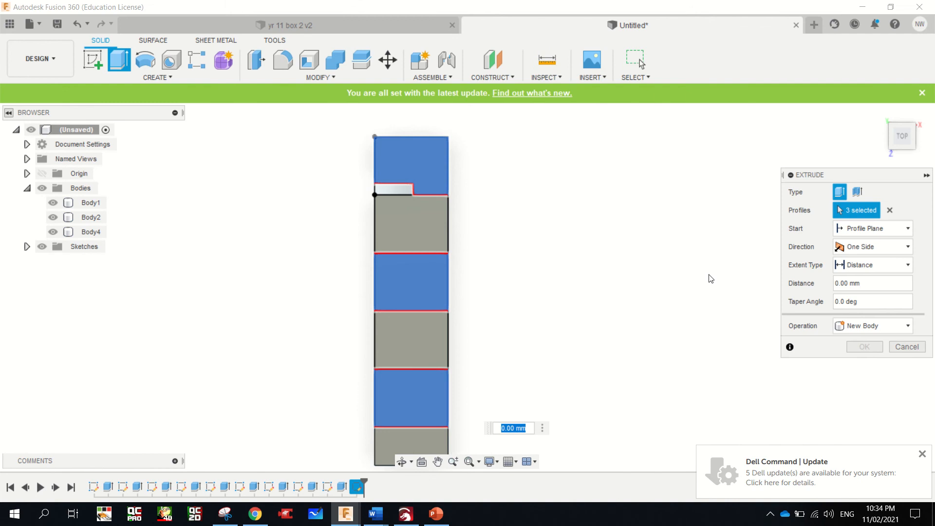
click(890, 149)
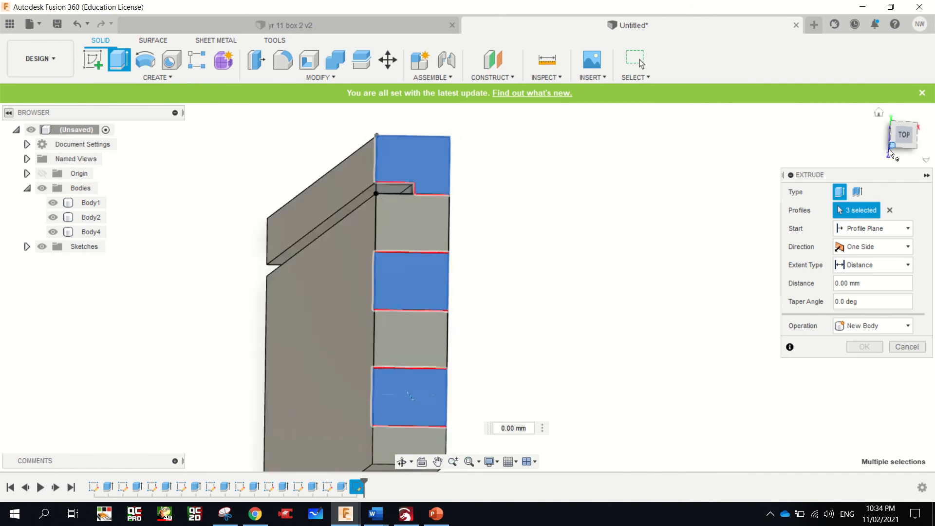
drag(443, 361, 390, 378)
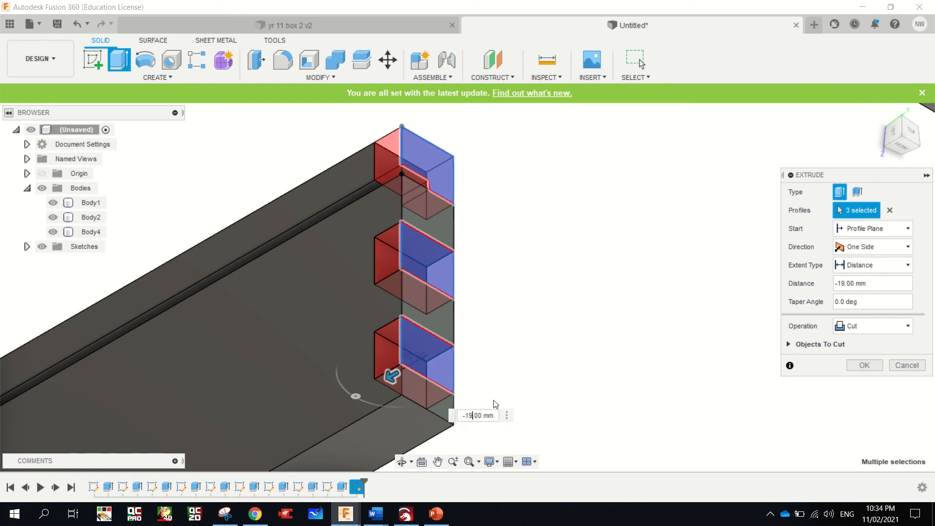
key(Return)
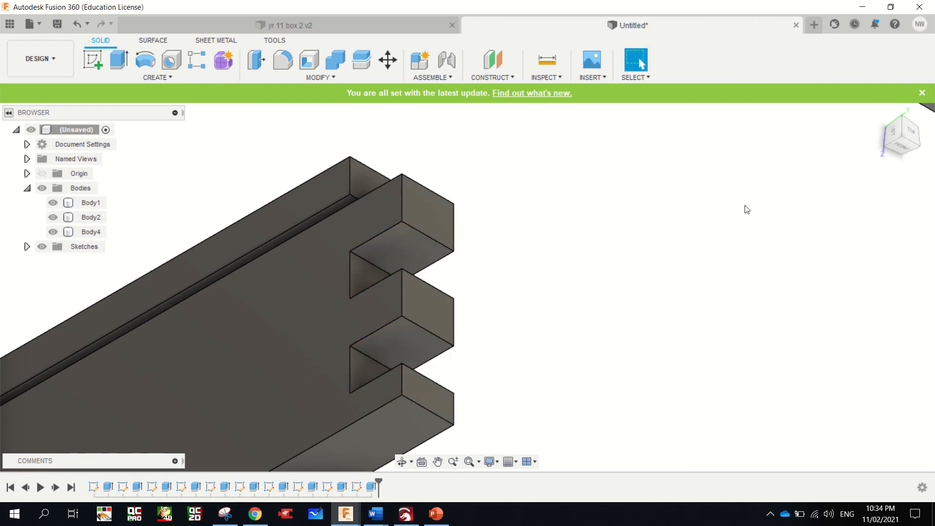
Sketch a rectangle 10 mm wide and 19 mm high on the new board's narrow front face, from its lower outer corner
click(879, 113)
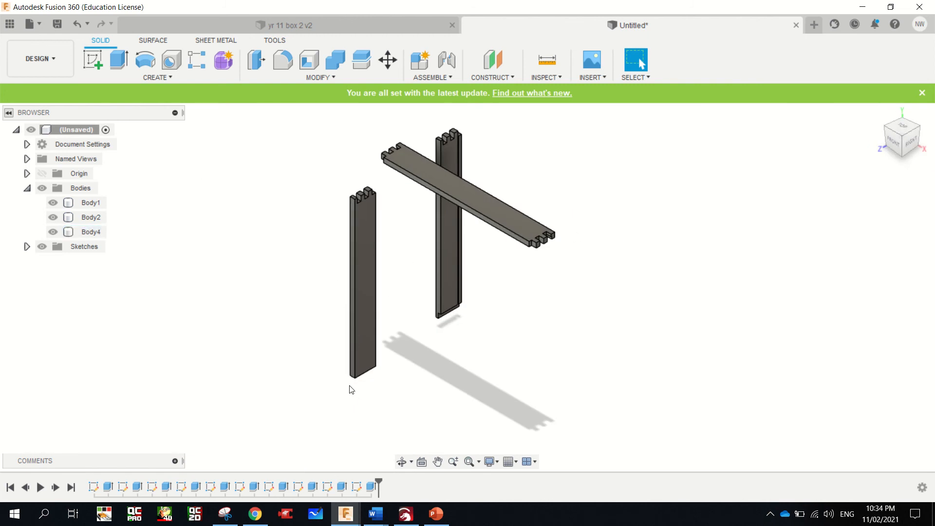
scroll(350, 389, down, 2)
scroll(349, 388, up, 8)
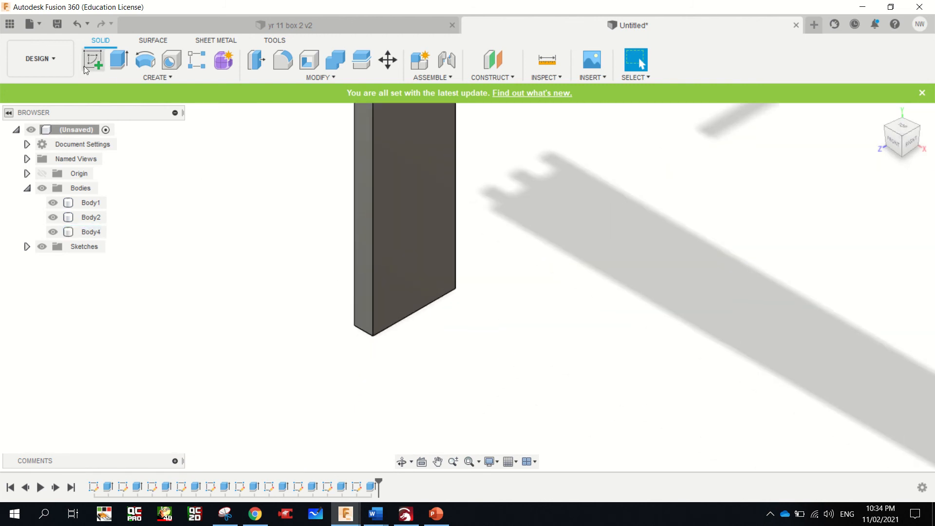
click(86, 63)
click(364, 276)
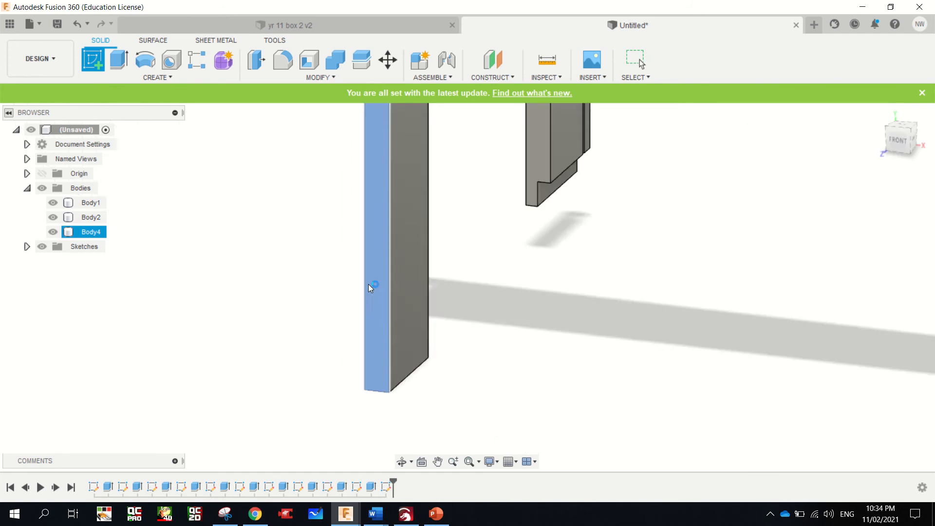
key(r)
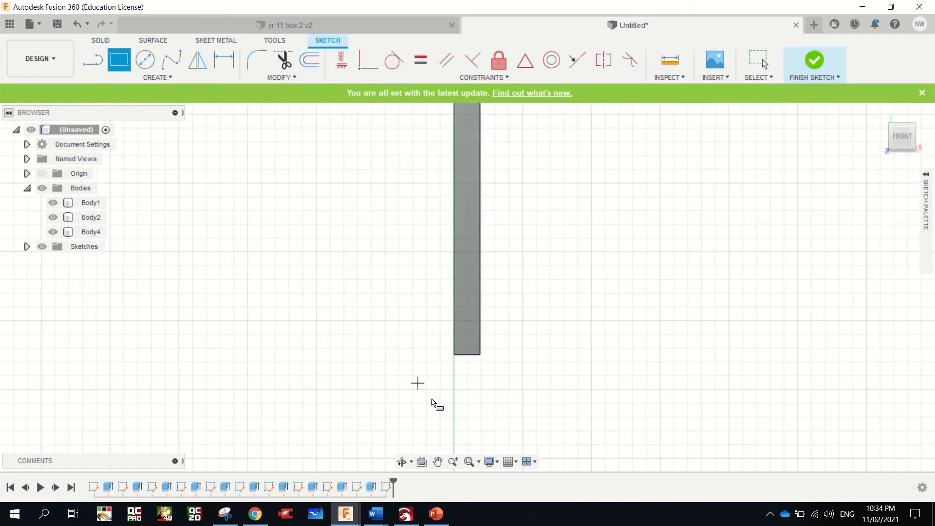
click(453, 354)
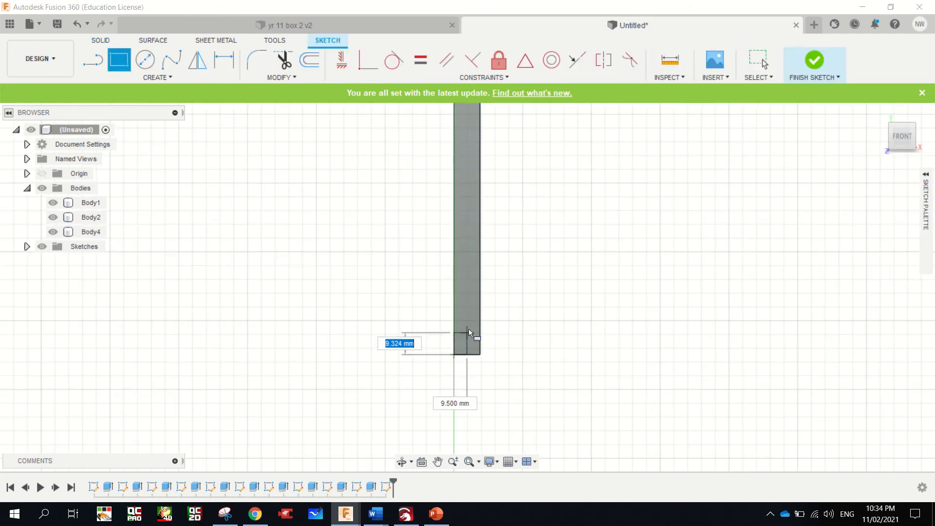
key(Tab)
text(10)
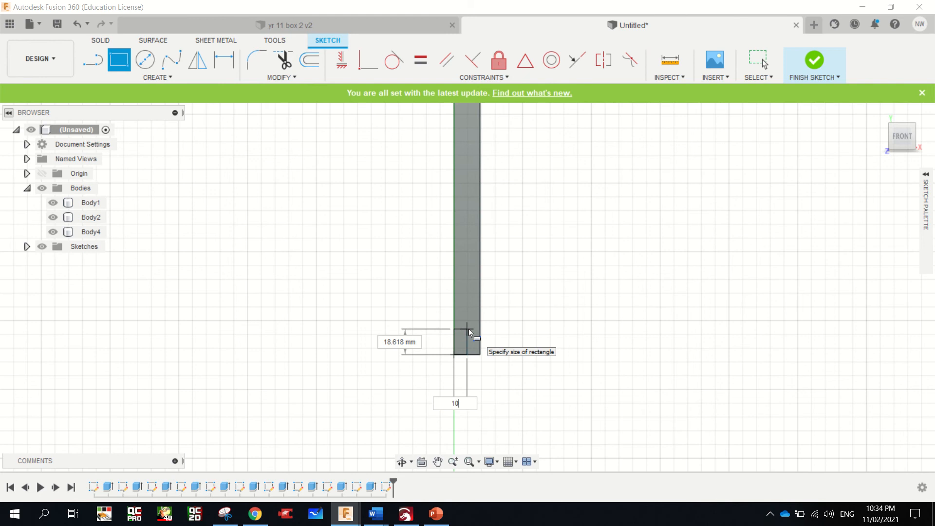
key(Tab)
text(19)
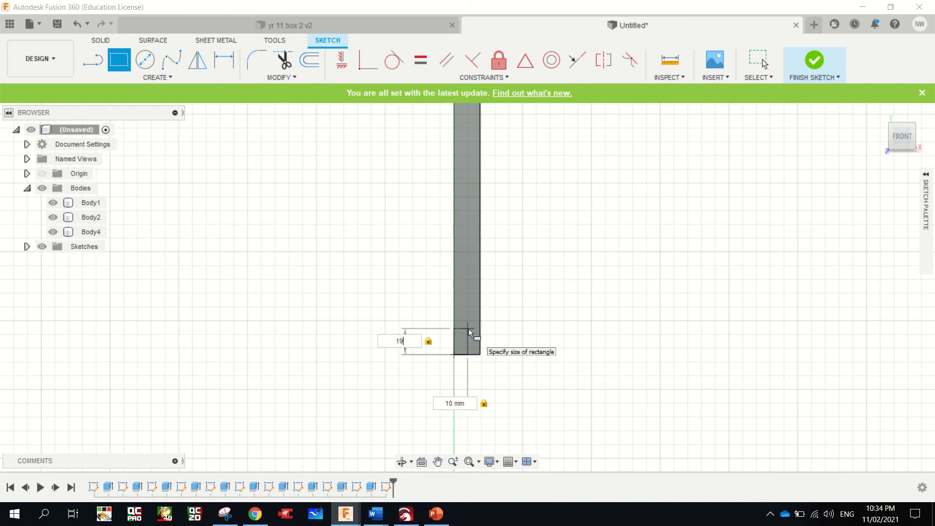
key(Tab)
key(Tab)
key(Tab)
key(Tab)
key(Return)
scroll(464, 335, up, 5)
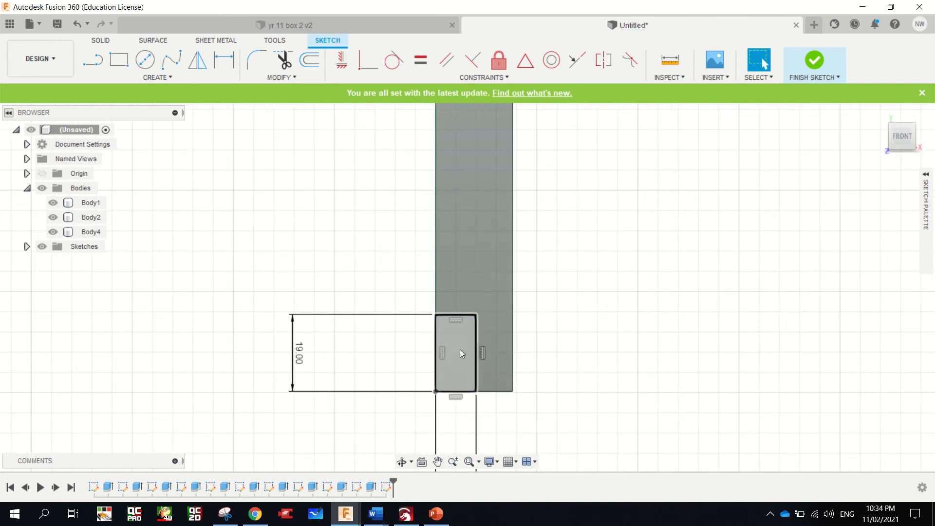
Cut the rectangle 85 mm across the new board's lower end with Extrude to form the rebate
click(460, 349)
key(e)
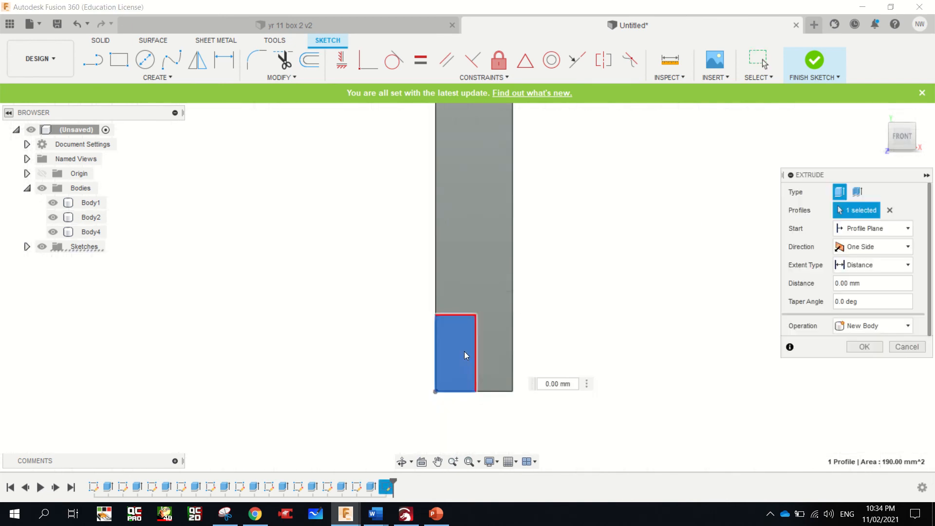
click(891, 125)
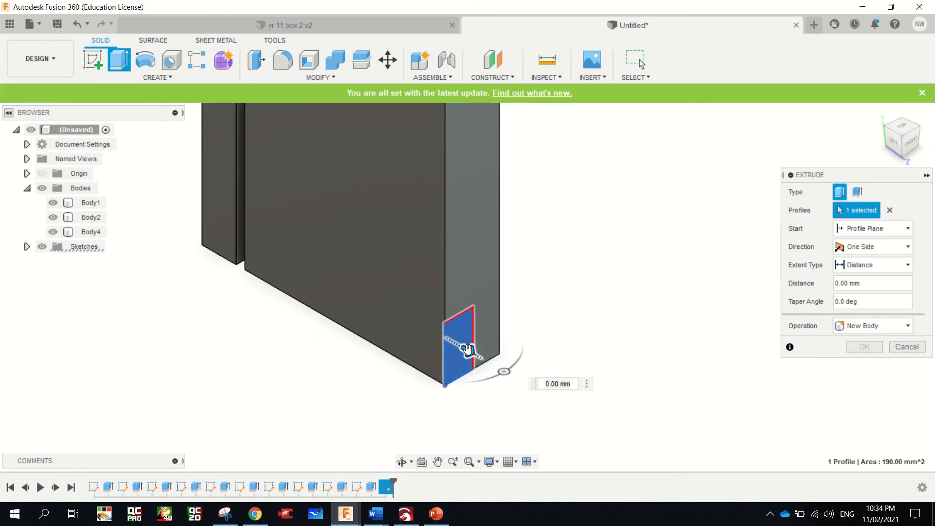
drag(473, 354, 433, 345)
drag(520, 360, 525, 360)
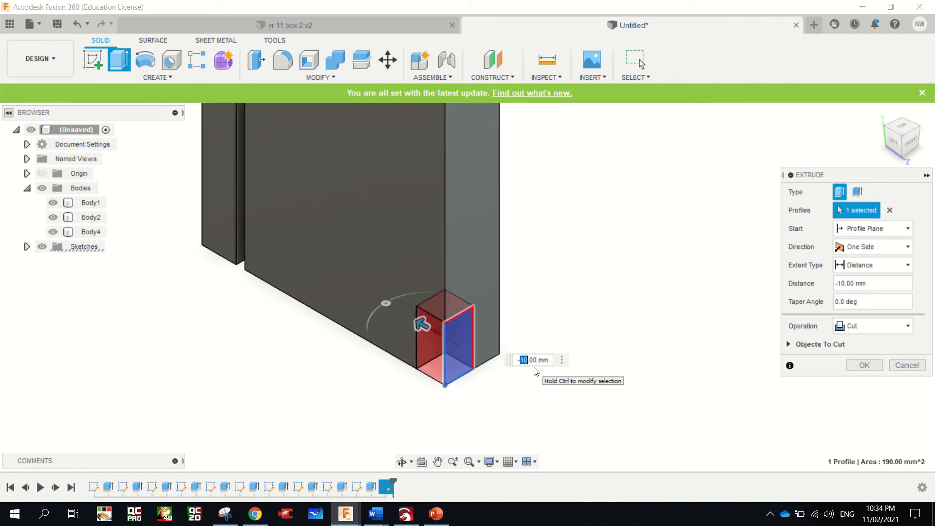
text(85)
key(Return)
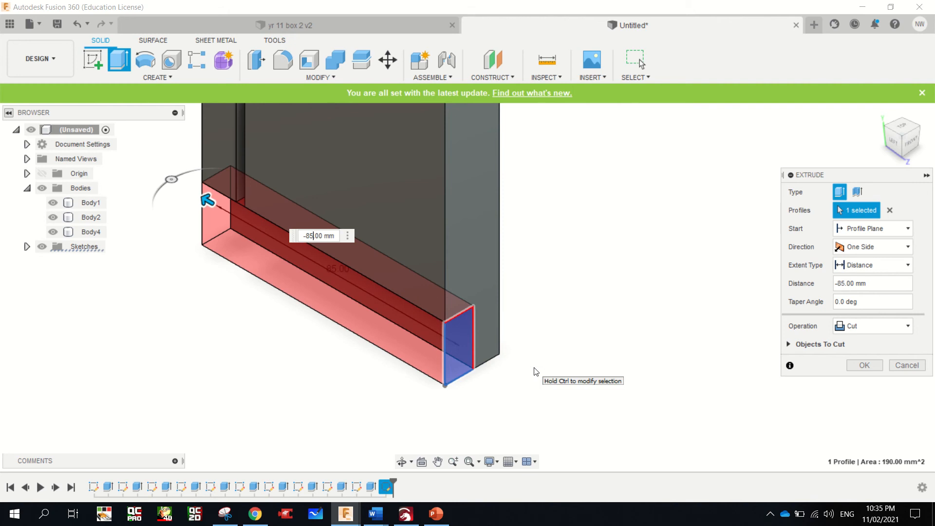
key(Return)
Create components from all the bodies
scroll(534, 367, down, 4)
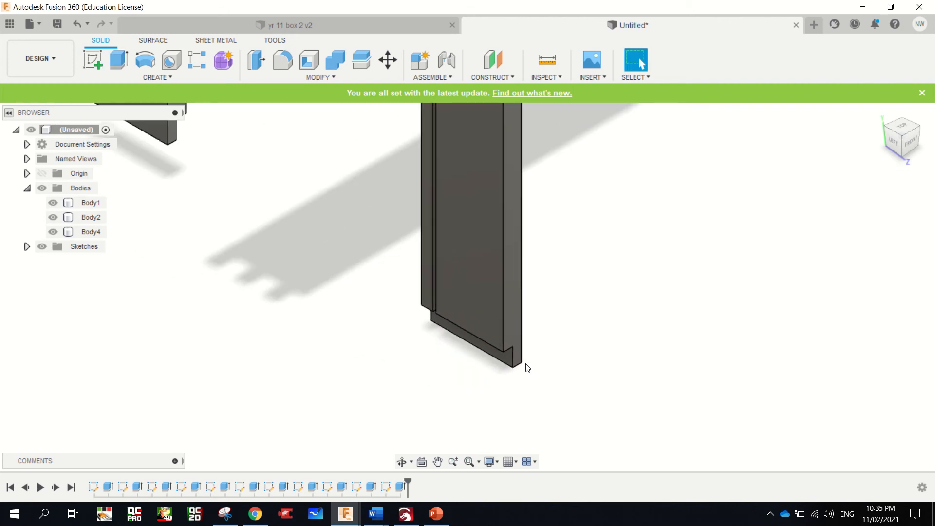
scroll(527, 368, down, 5)
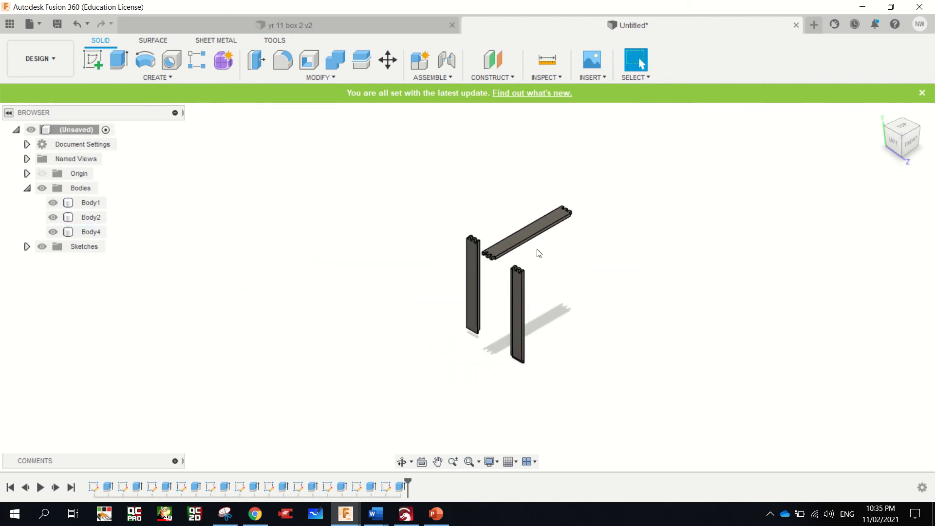
scroll(538, 253, up, 2)
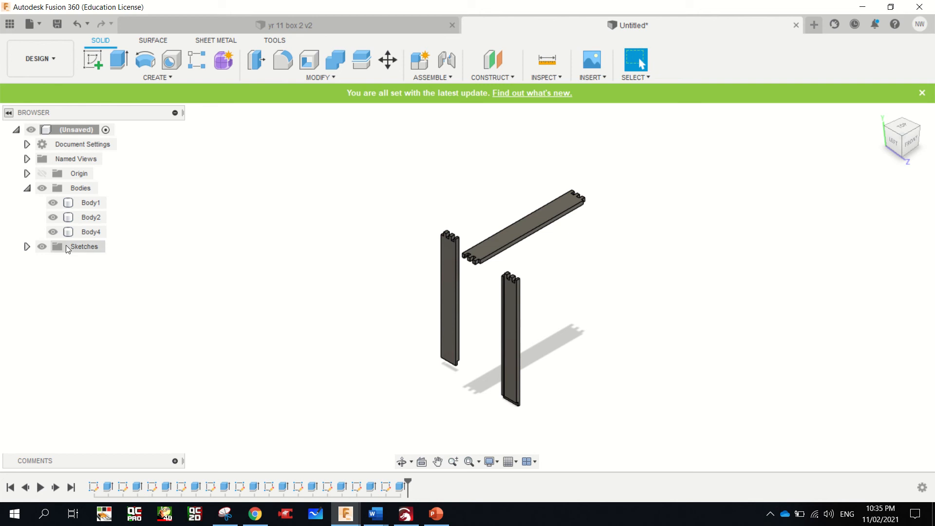
click(90, 191)
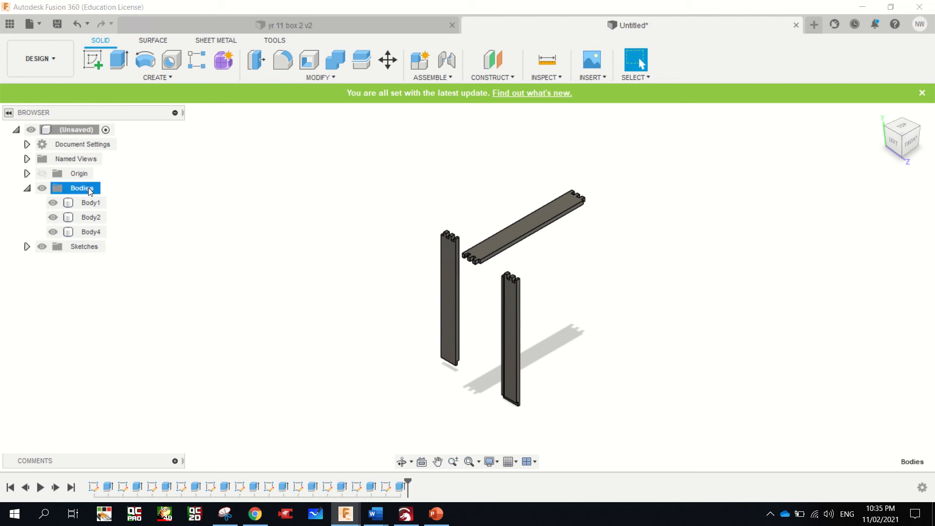
right_click(90, 191)
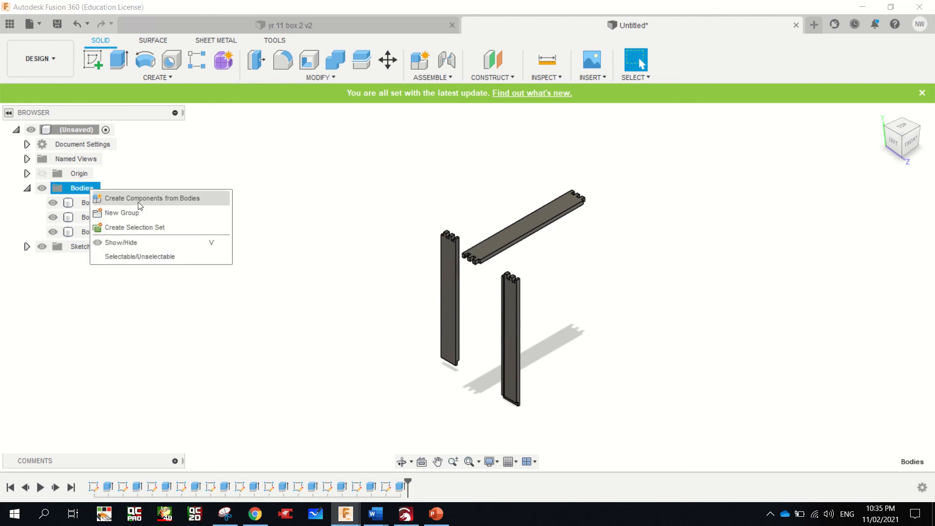
click(165, 198)
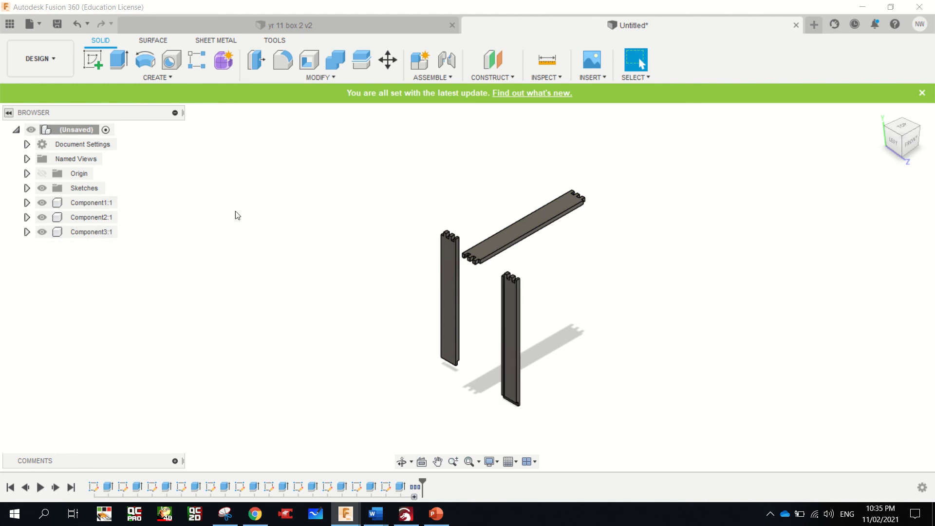
Start a Move/Copy operation for components with the Point to Point move type
scroll(494, 234, up, 5)
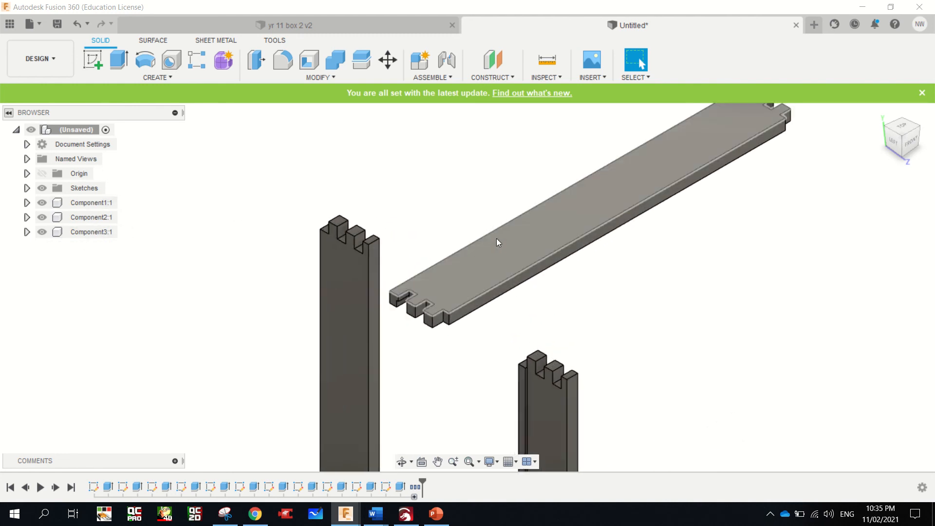
click(495, 242)
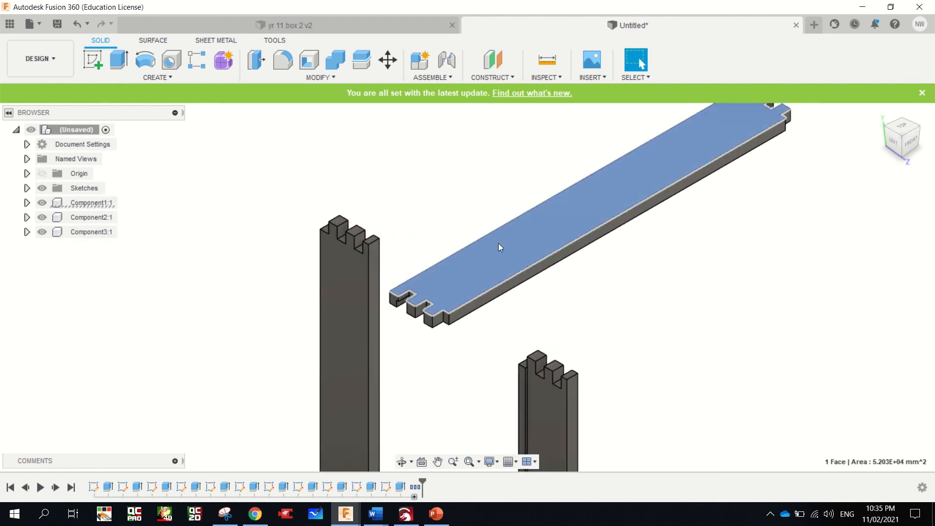
right_click(498, 243)
click(459, 262)
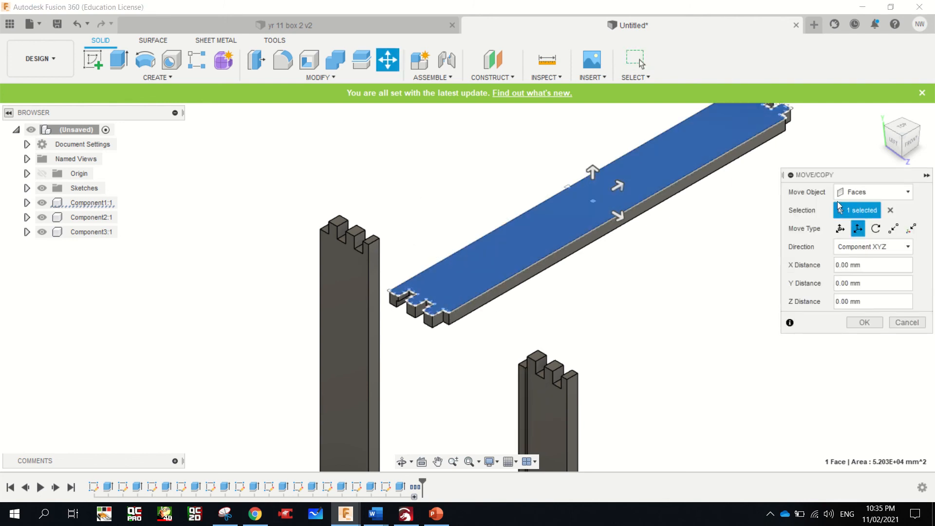
click(867, 193)
click(854, 210)
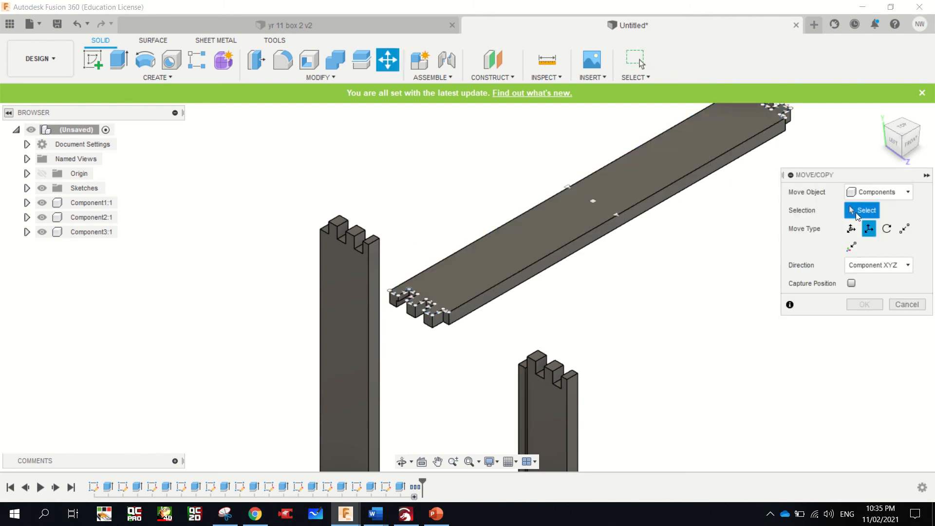
click(904, 228)
click(851, 267)
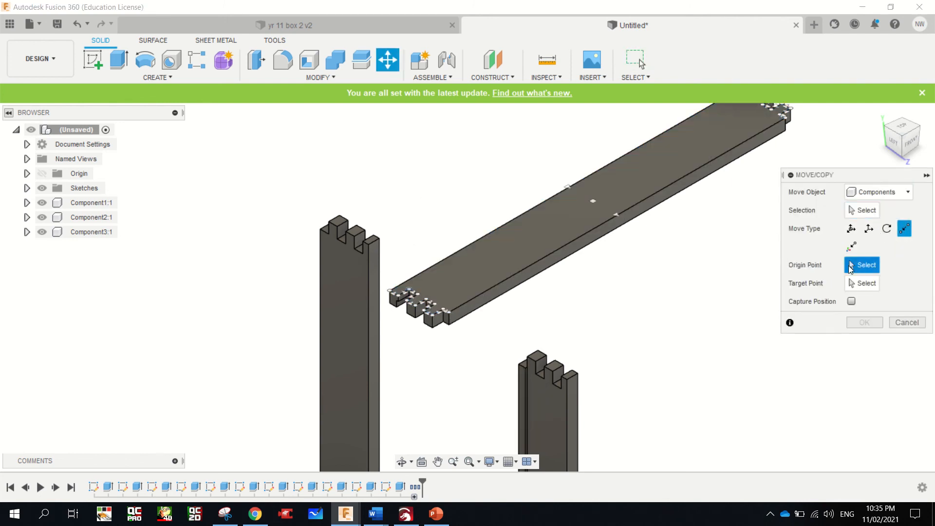
click(389, 304)
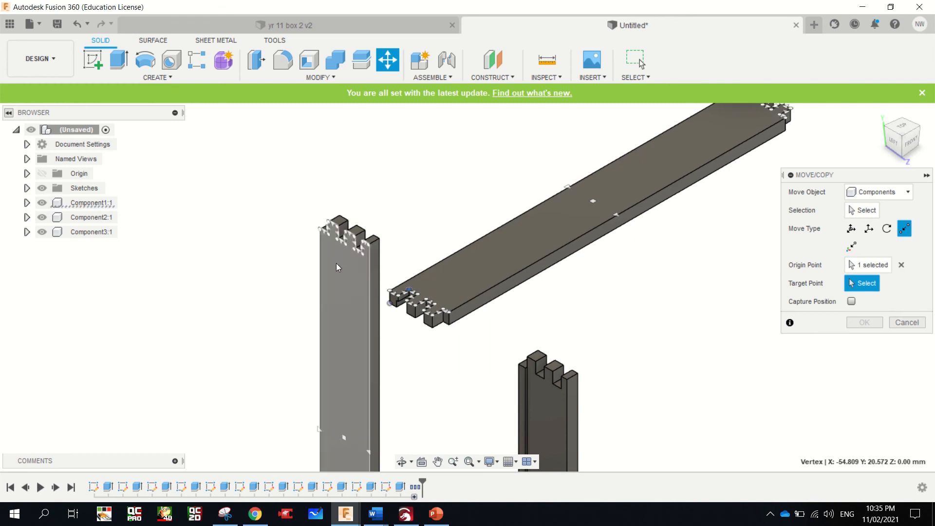
click(320, 231)
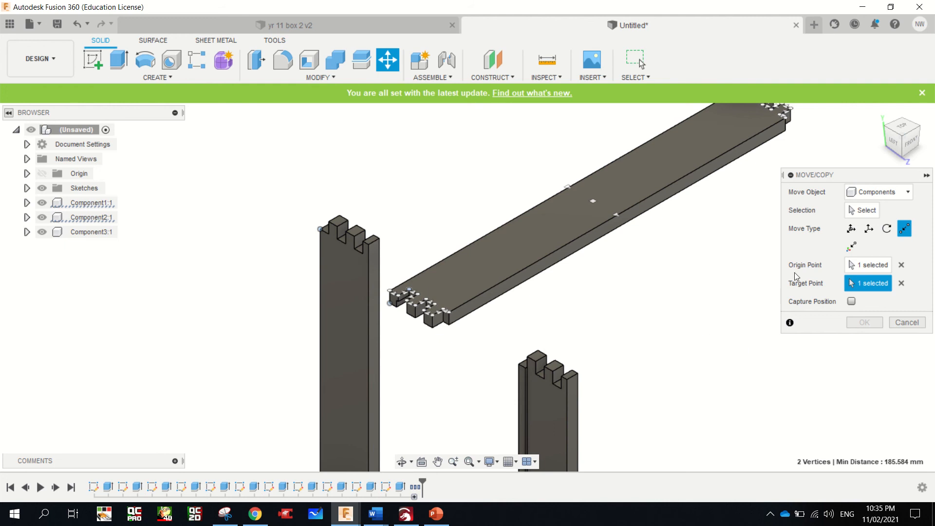
click(862, 210)
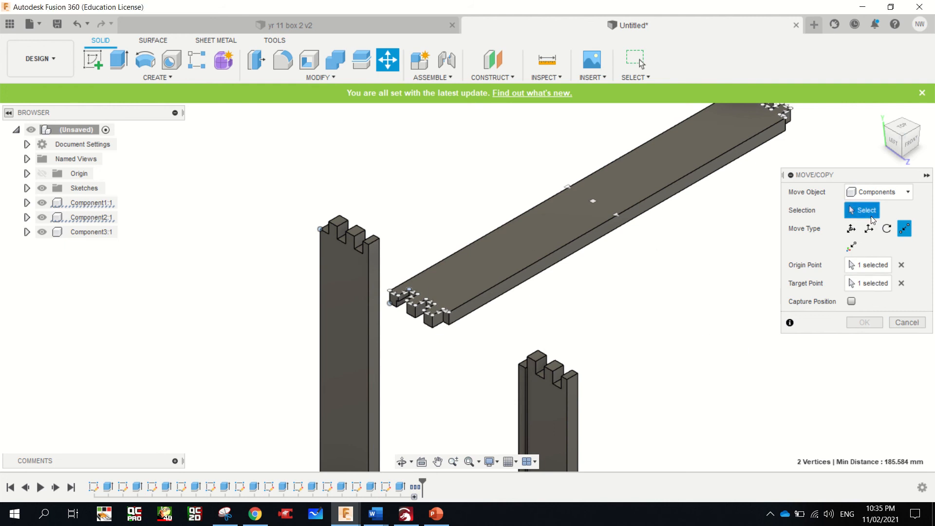
click(881, 266)
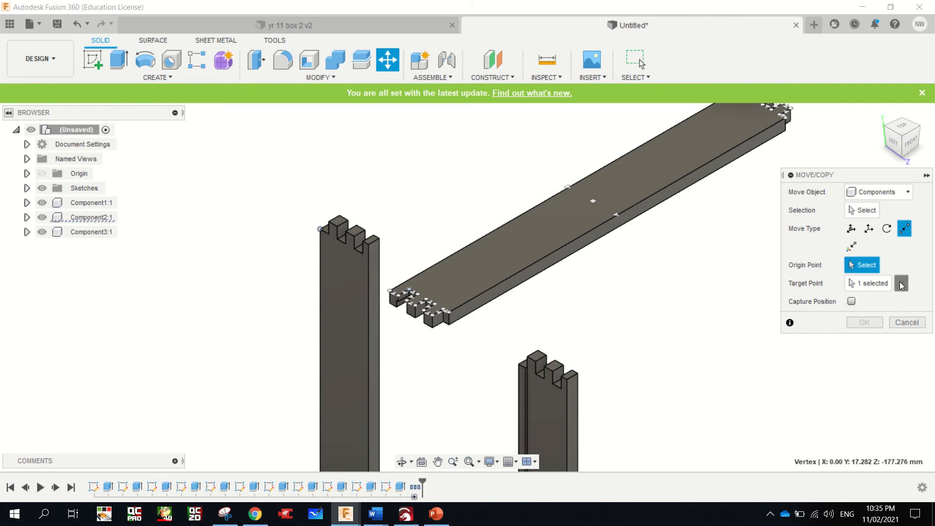
click(898, 281)
Move Component1 point to point from its finger-jointed end's lower outer corner to the matching notch corner atop Component2, interlocking the fingers
click(873, 209)
click(568, 240)
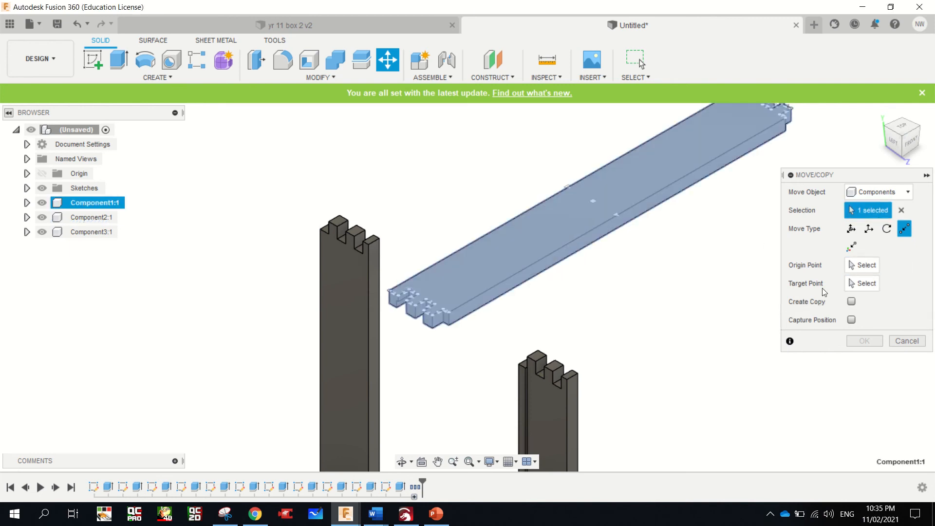
click(865, 264)
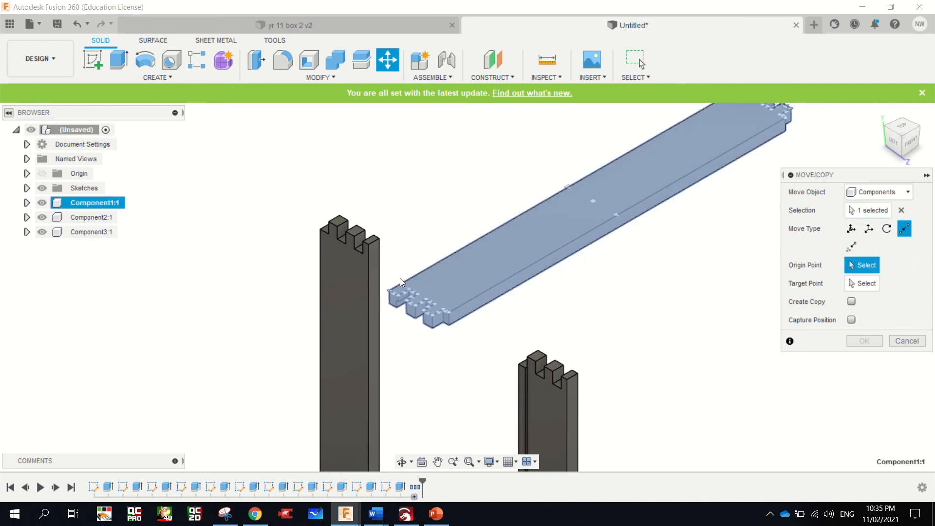
click(389, 303)
click(320, 228)
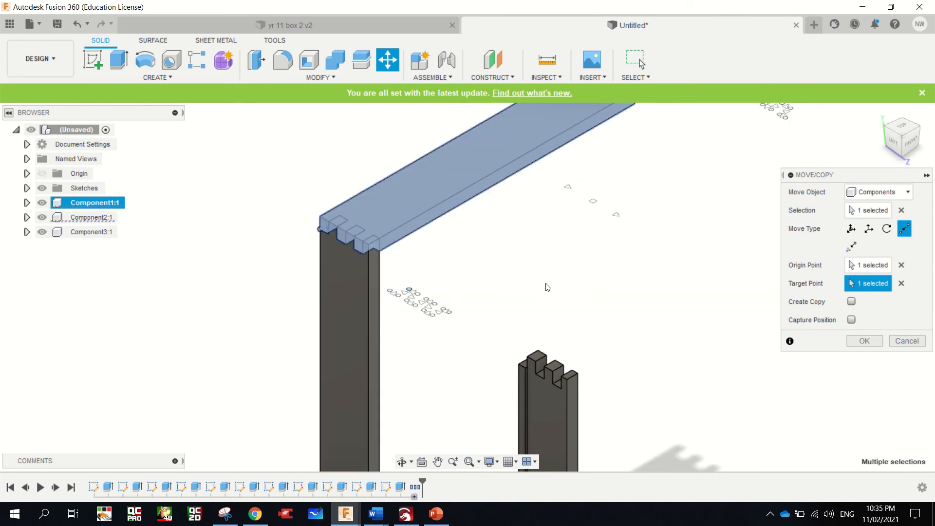
click(864, 341)
Move Component3 point to point from the notch corner at its fingered upper end to the matching corner on Component1's free end
scroll(609, 326, down, 3)
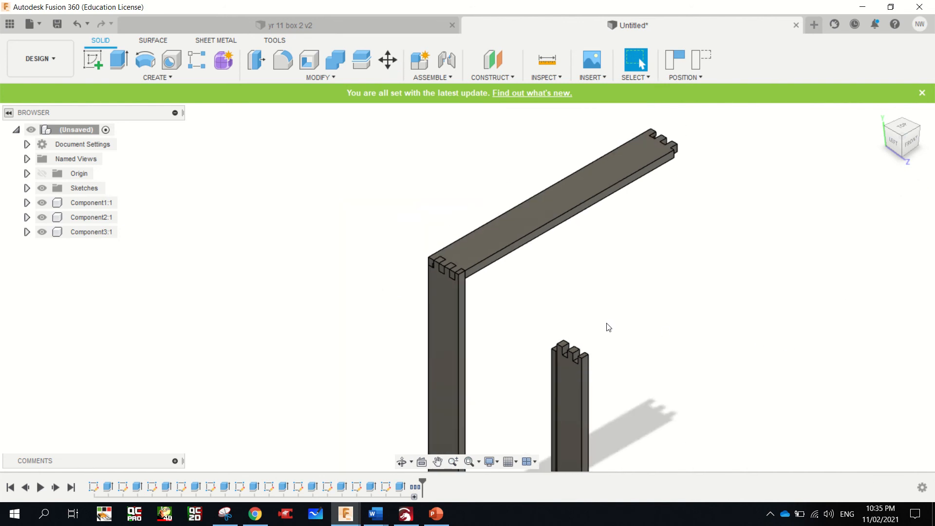
click(560, 367)
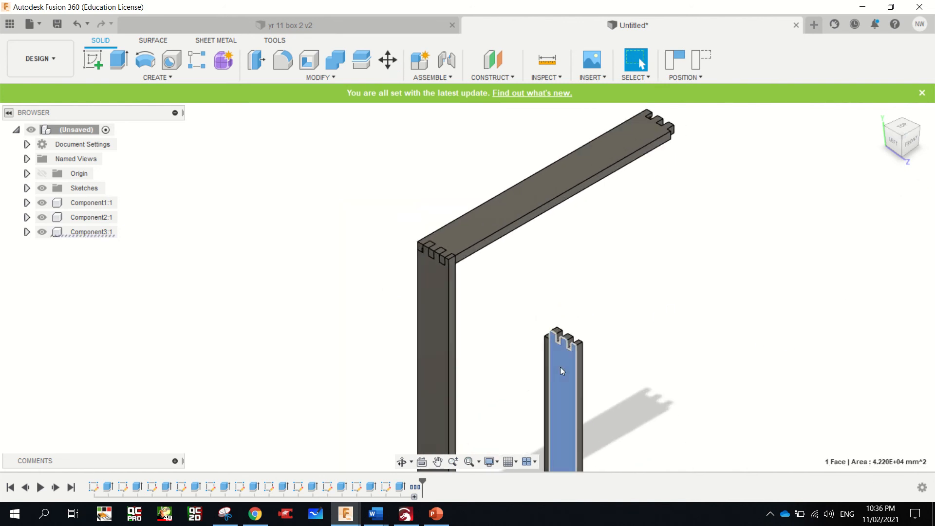
right_click(560, 367)
click(506, 382)
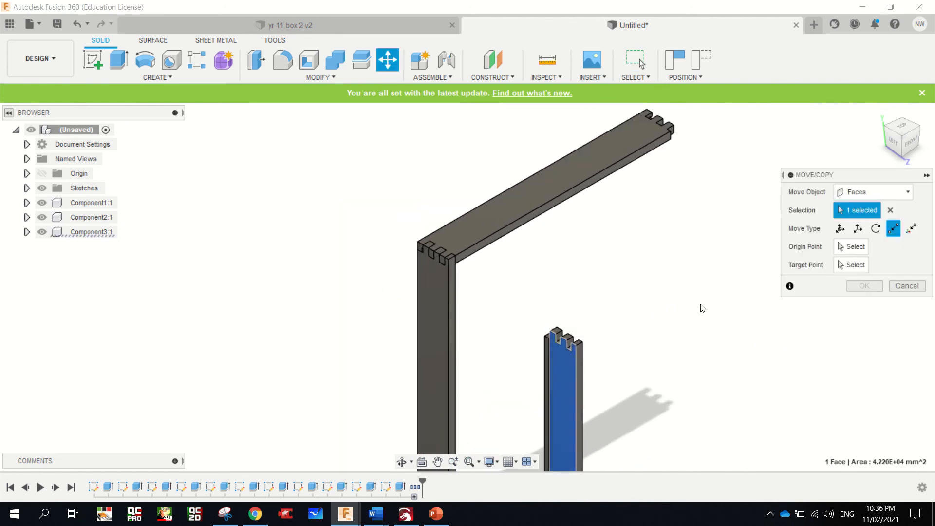
click(872, 192)
click(869, 208)
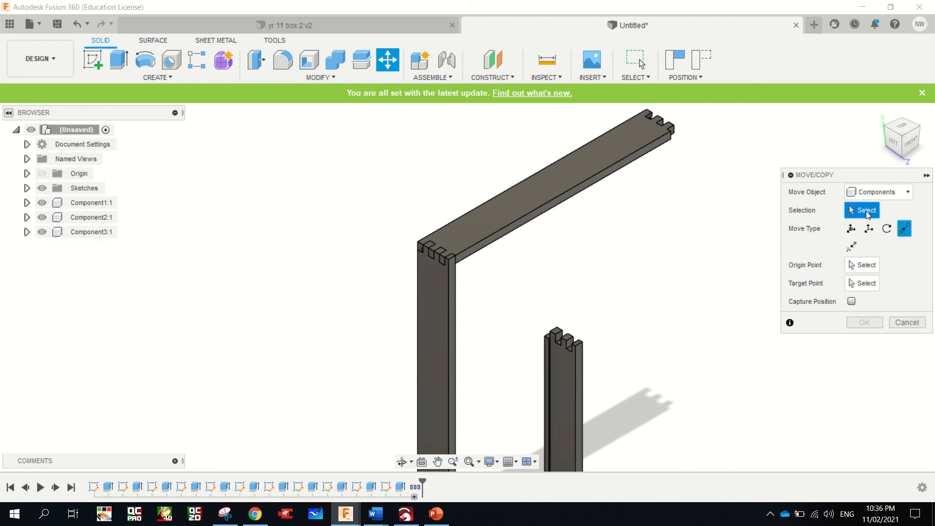
click(550, 384)
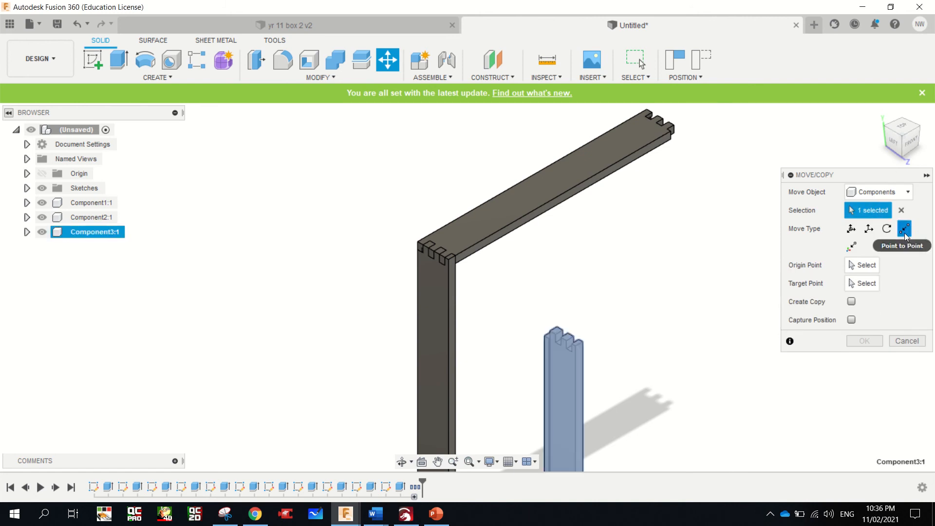
click(866, 266)
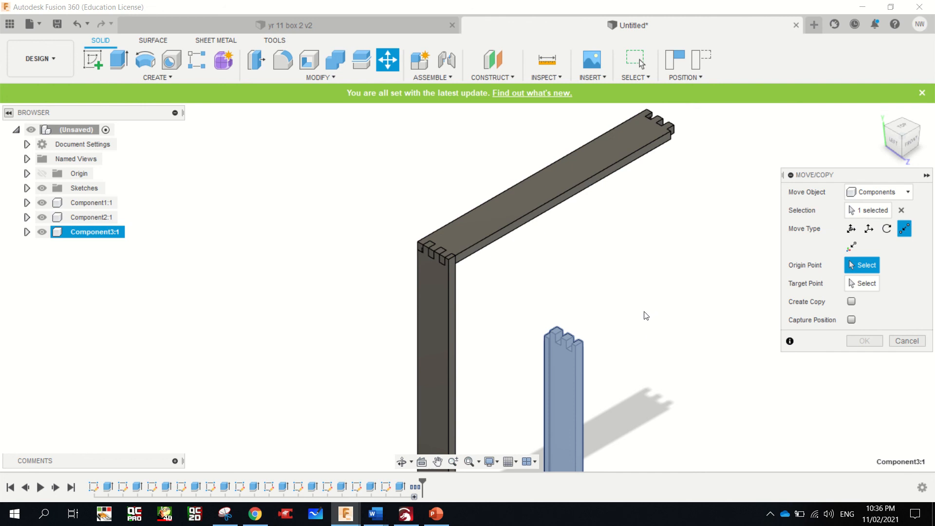
click(575, 348)
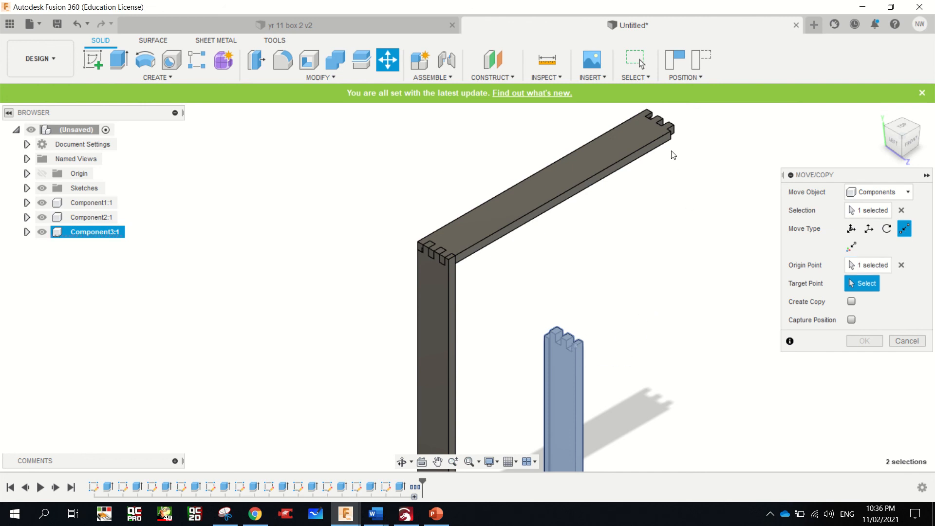
click(669, 133)
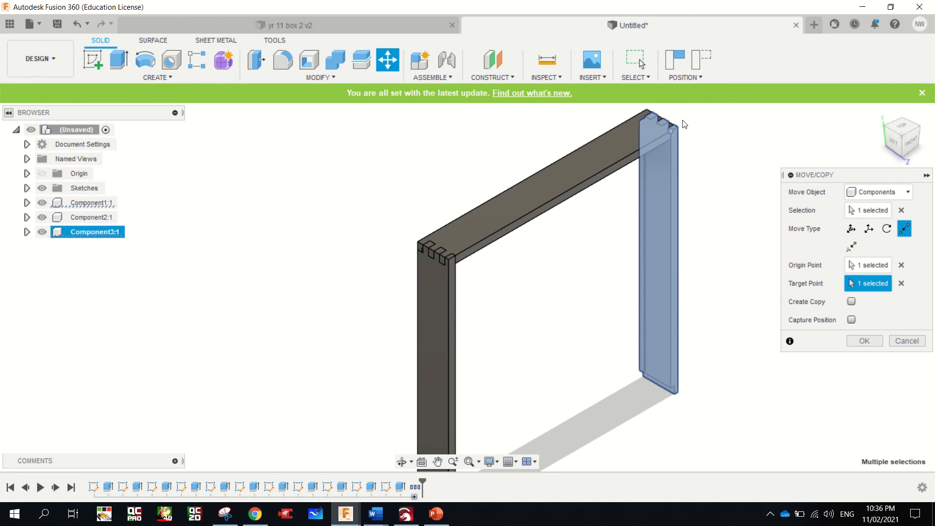
scroll(689, 127, up, 5)
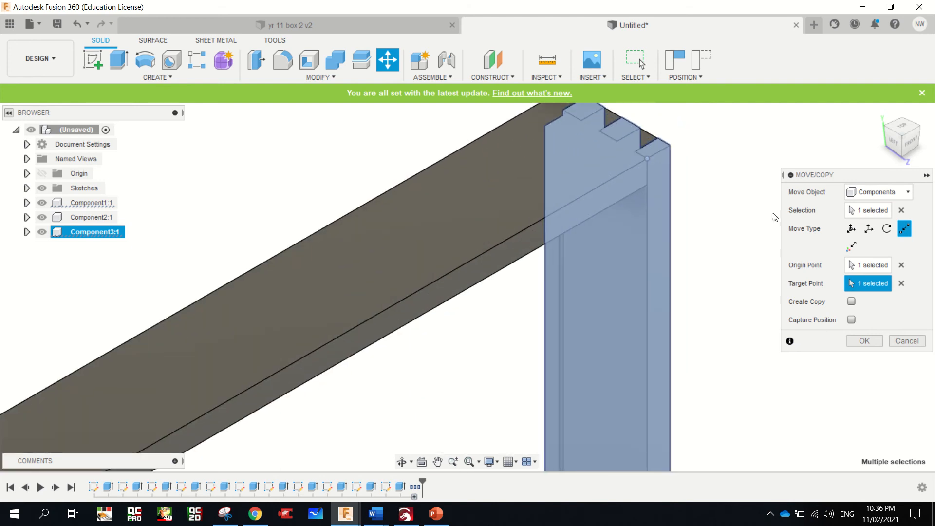
scroll(578, 296, down, 6)
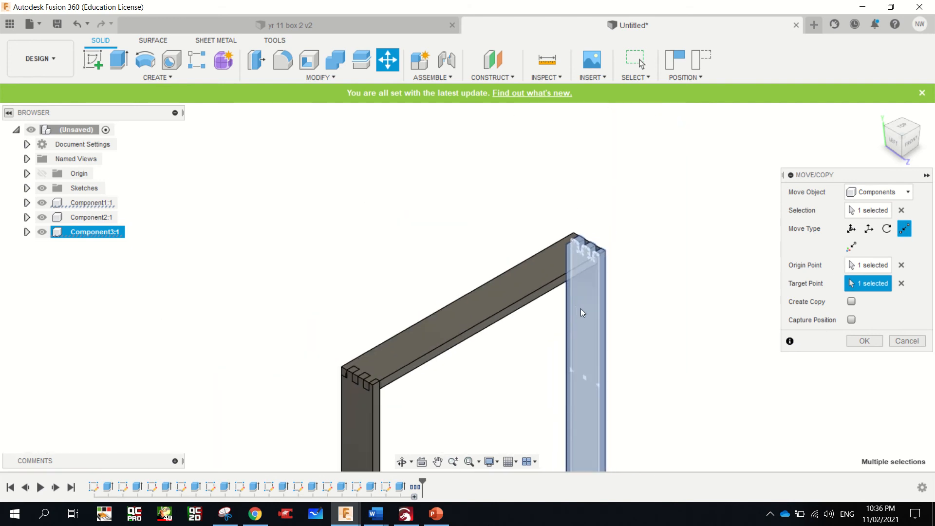
click(864, 341)
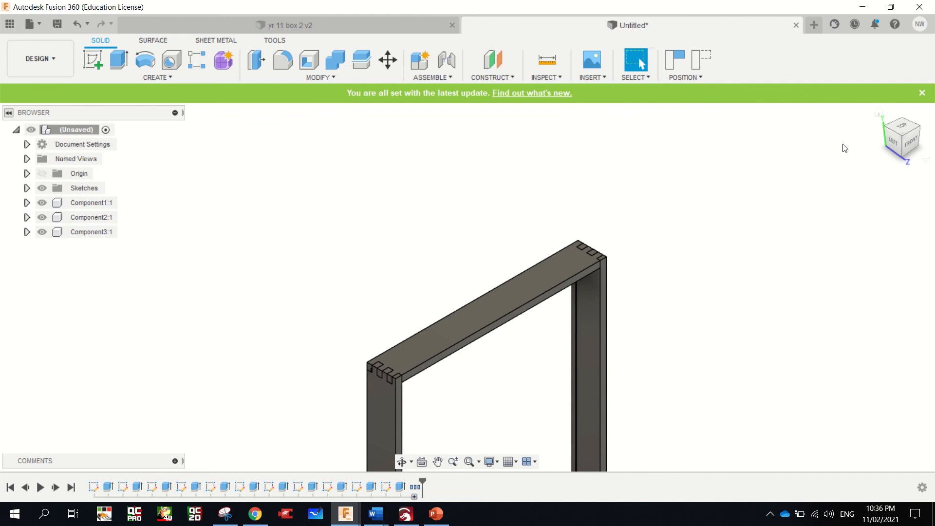
Measure the distance between the rebate corners at the lower ends of the two upright boards
mouse_move(900, 137)
mouse_down()
mouse_move(876, 121)
mouse_move(872, 101)
mouse_move(822, 101)
mouse_move(865, 115)
mouse_move(899, 142)
mouse_up()
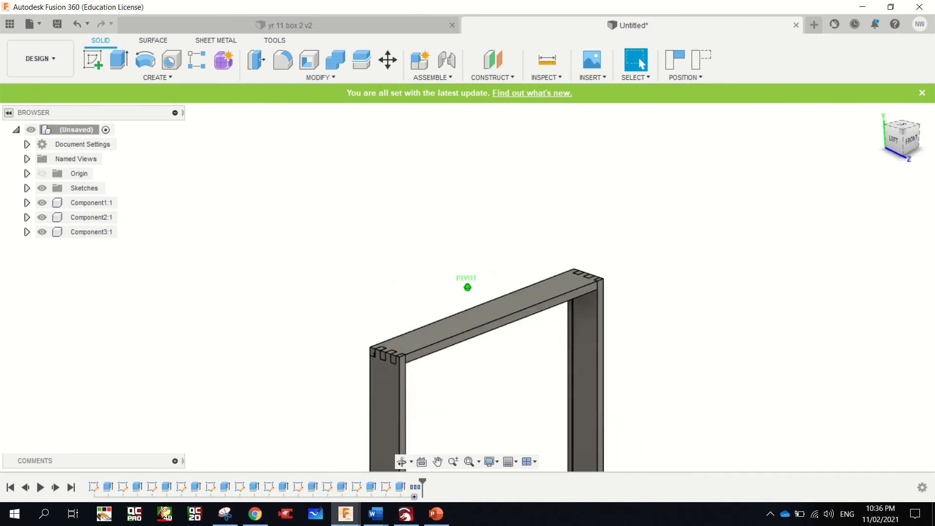
scroll(614, 277, down, 3)
scroll(614, 273, down, 3)
scroll(603, 377, up, 4)
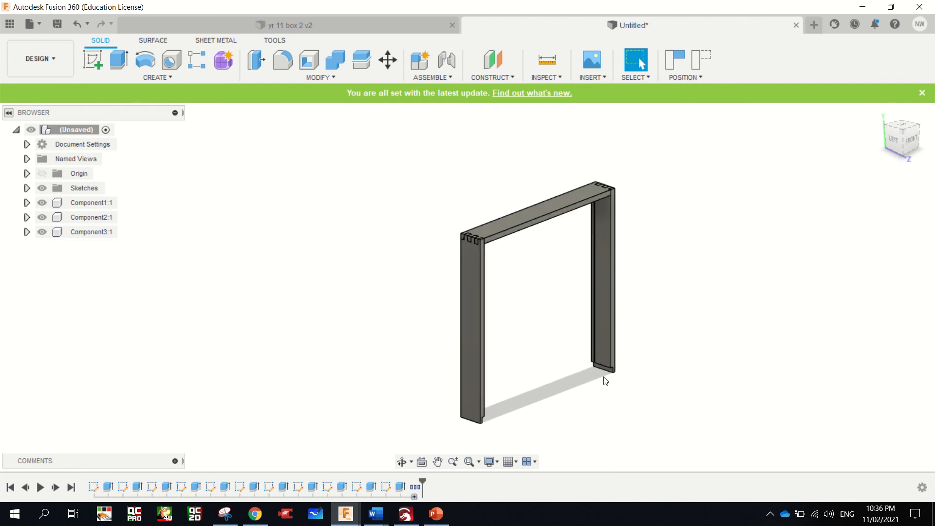
scroll(569, 364, up, 2)
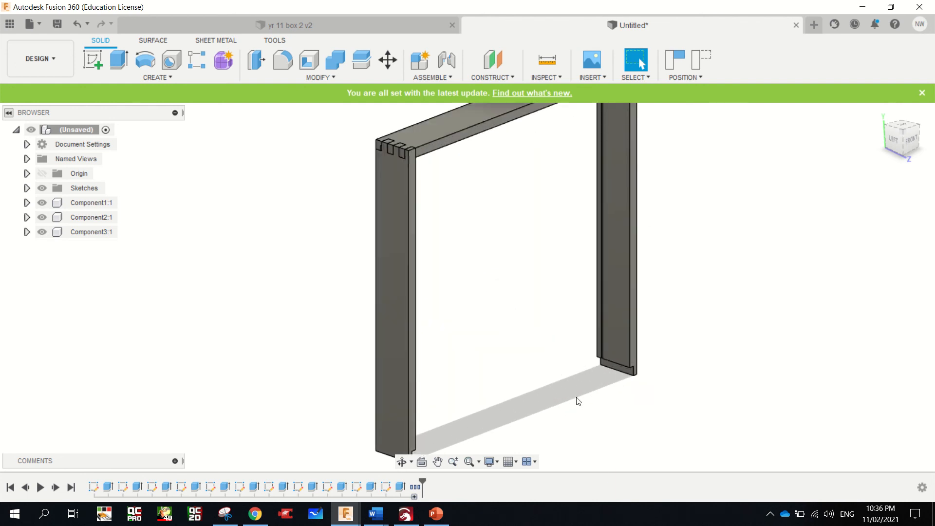
click(554, 76)
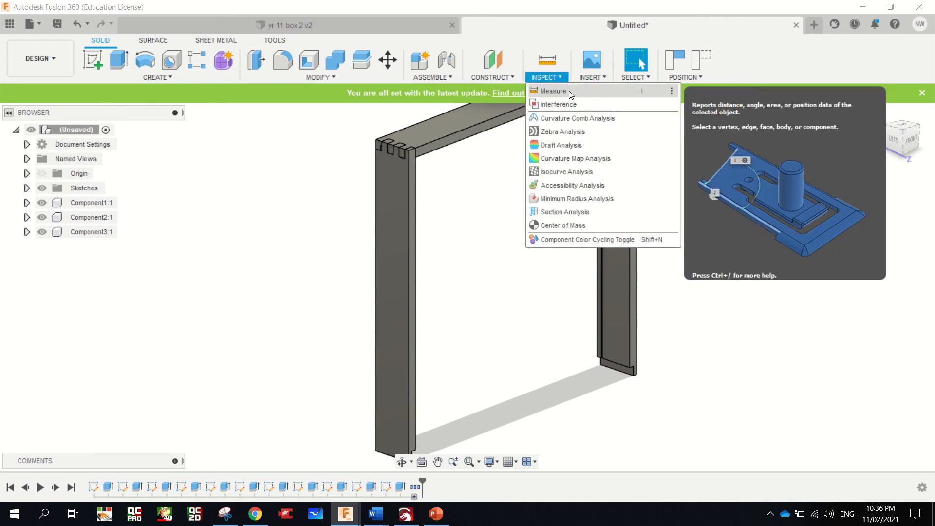
click(555, 91)
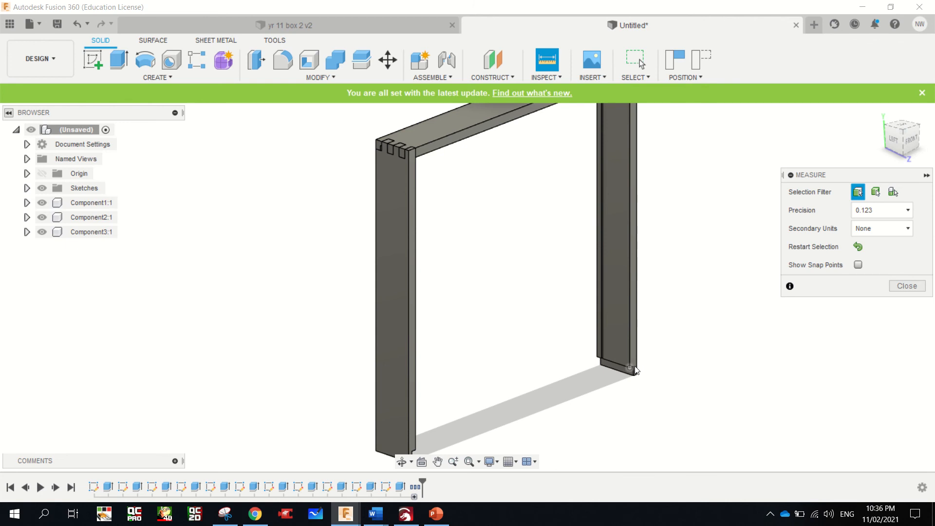
click(634, 369)
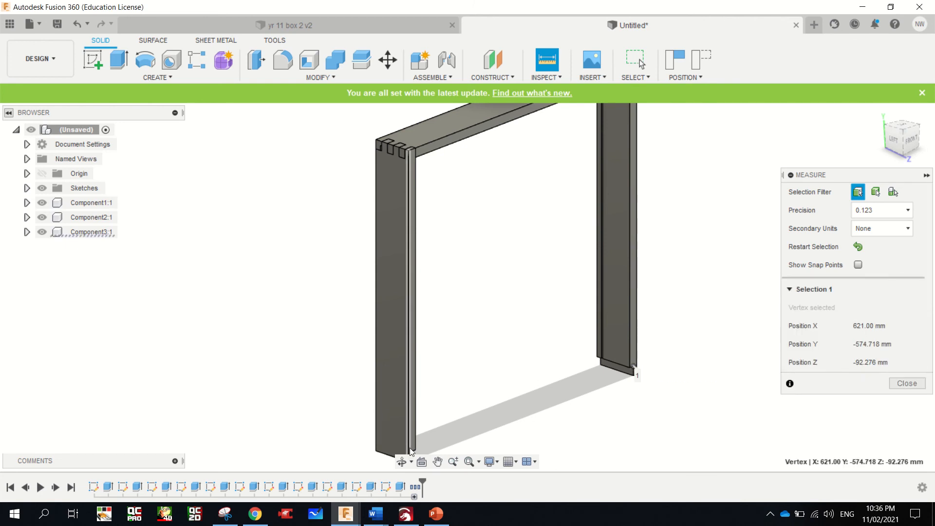
scroll(411, 447, up, 5)
scroll(411, 448, down, 5)
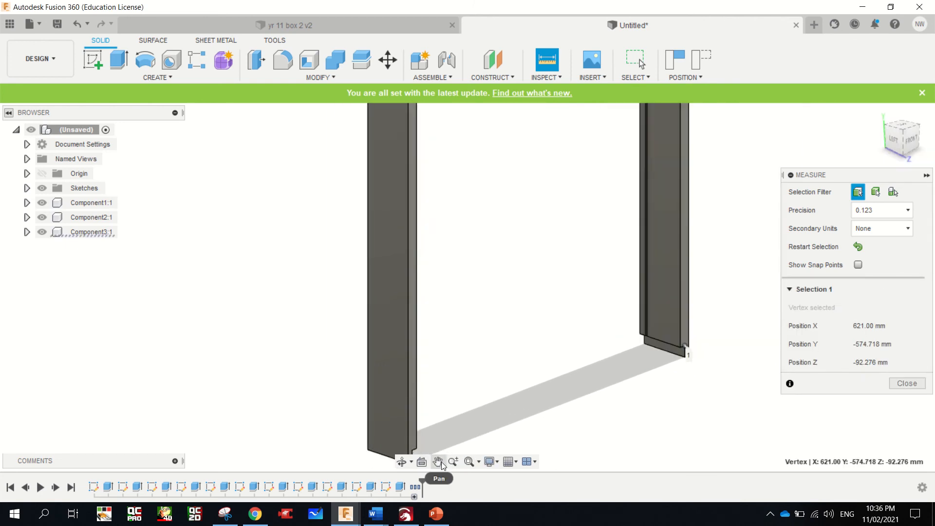
click(437, 462)
drag(430, 436, 431, 419)
key(Escape)
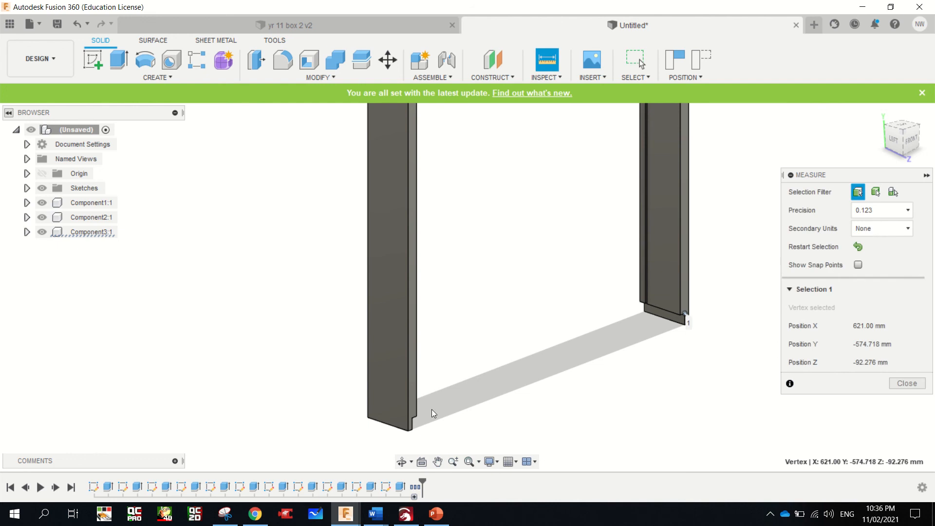
click(413, 419)
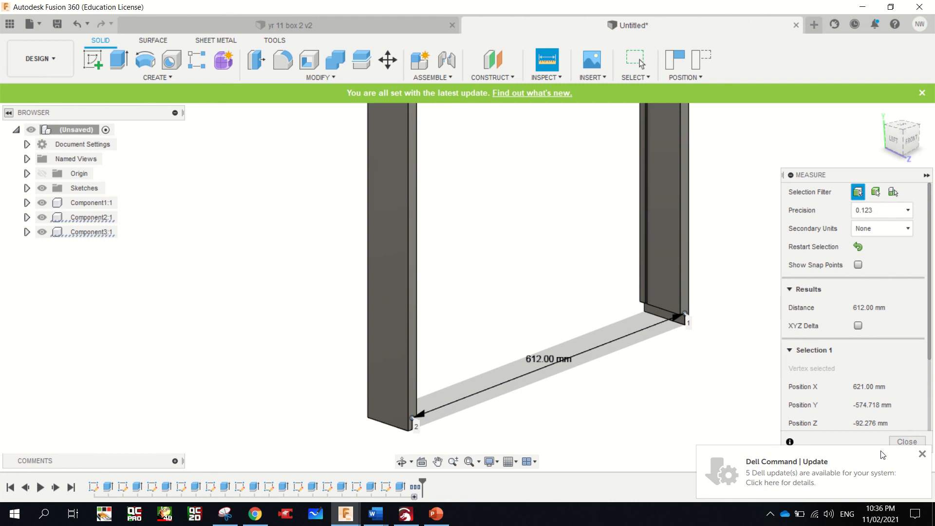
click(907, 441)
click(922, 453)
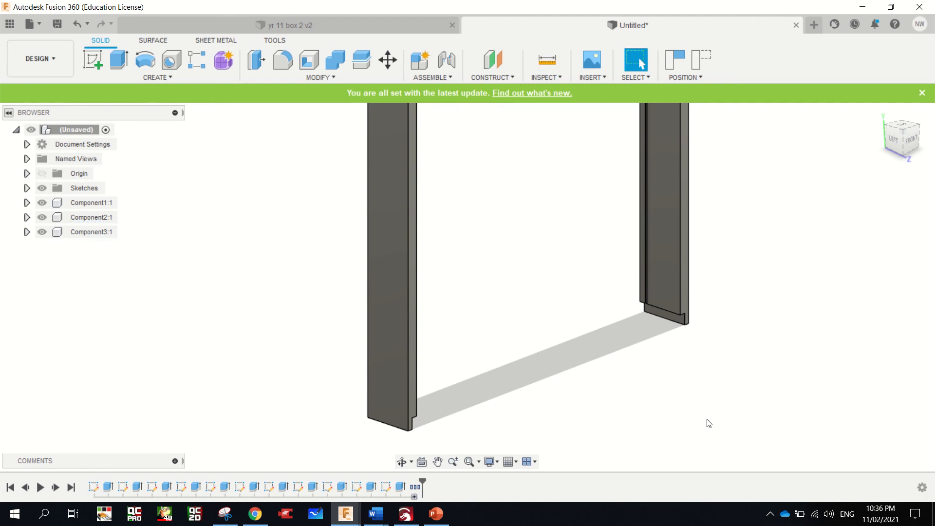
Start a new sketch on the XY plane, capturing the current position of the moved components
click(92, 60)
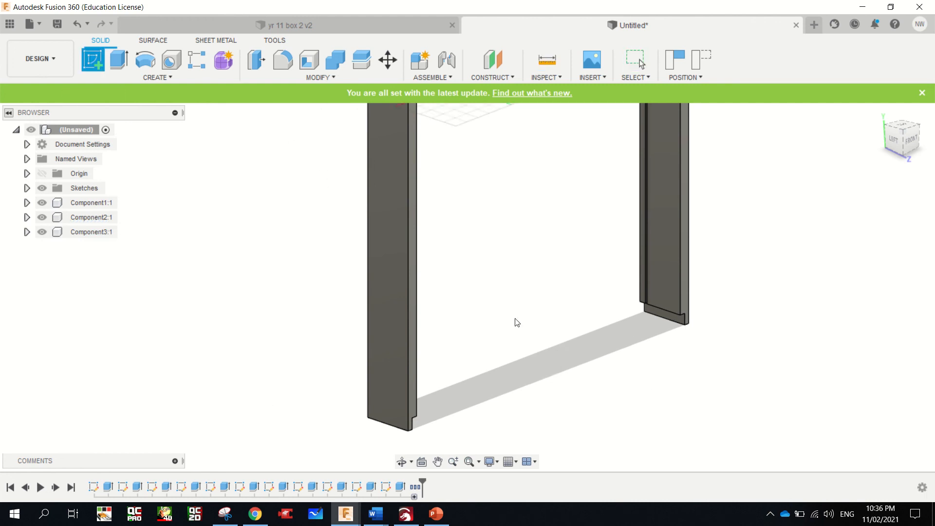
click(522, 178)
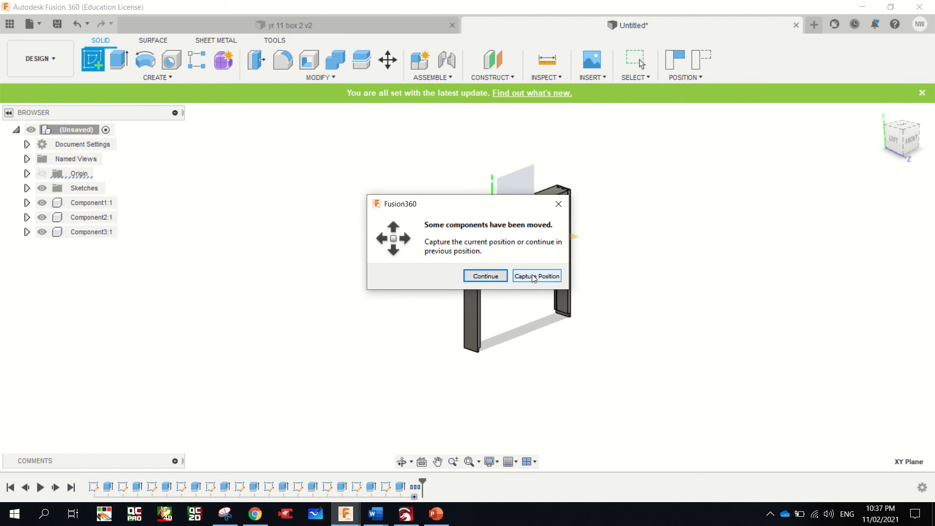
click(548, 276)
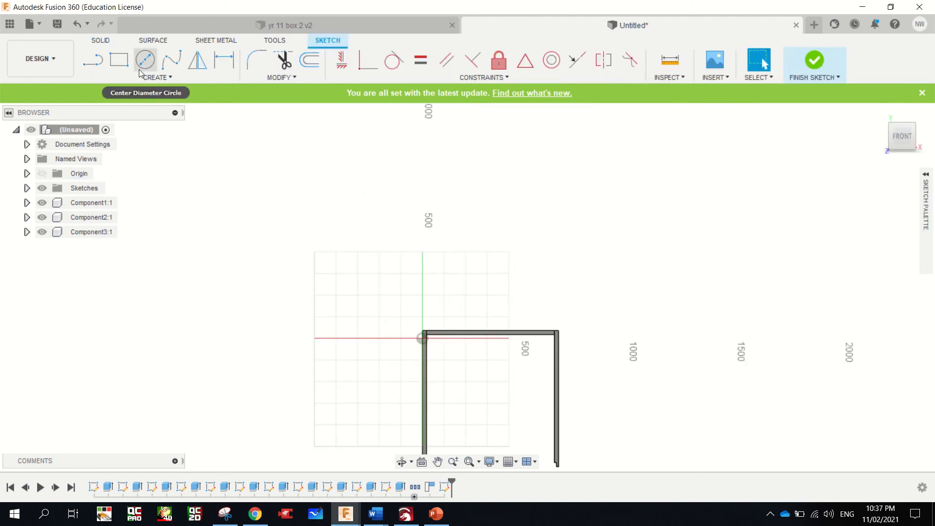
Sketch a rectangle 612 mm wide and 19 mm high below the open end of the frame
click(119, 60)
scroll(372, 293, down, 5)
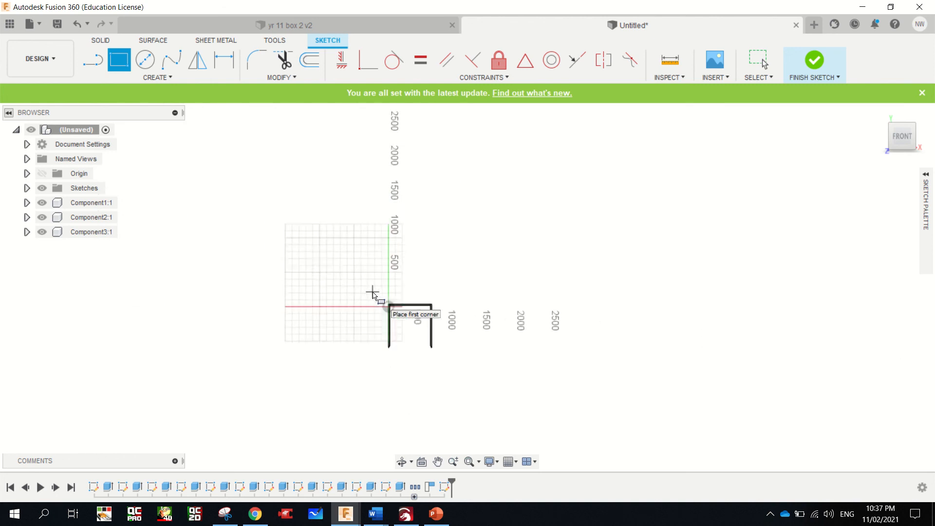
scroll(378, 379, up, 5)
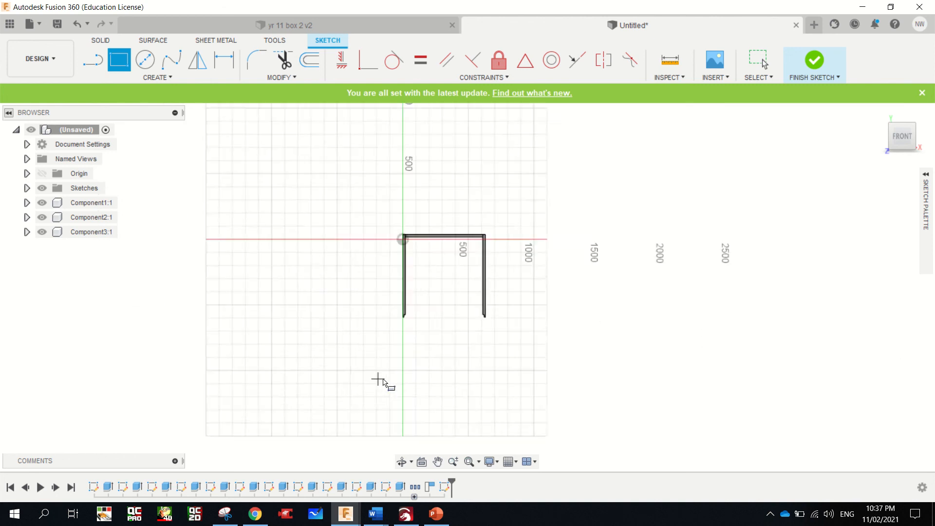
click(423, 302)
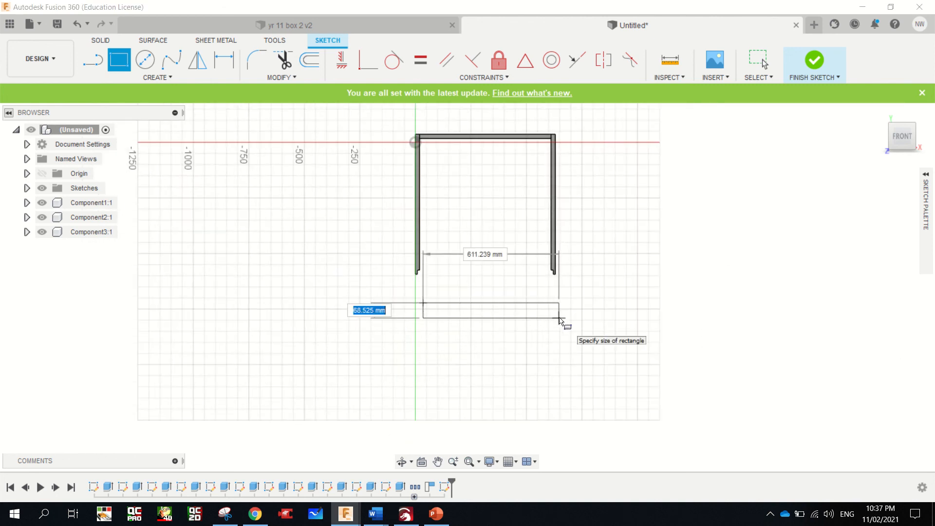
text(19)
key(Tab)
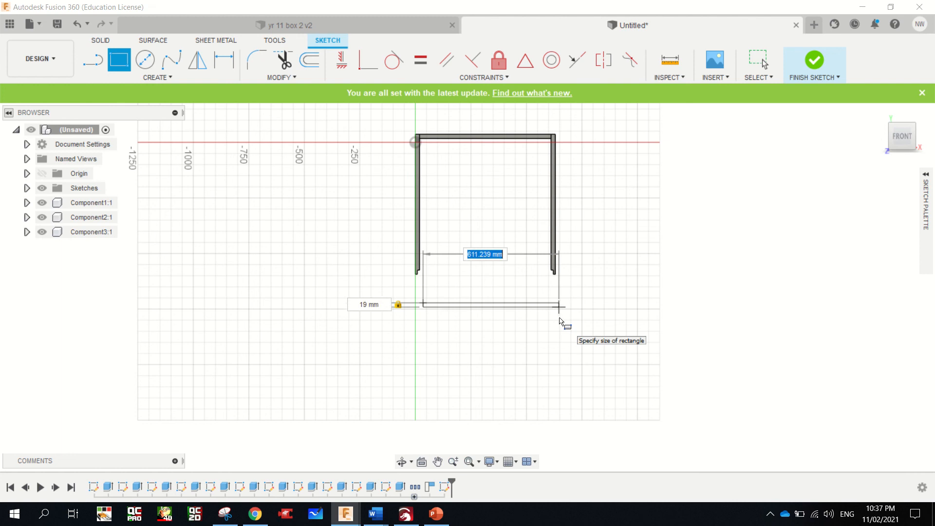
text(612)
key(Return)
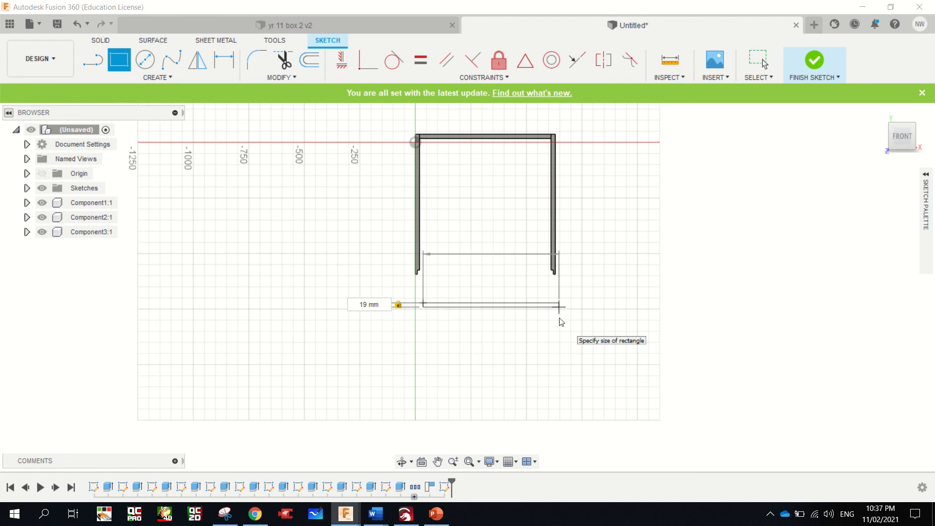
key(Escape)
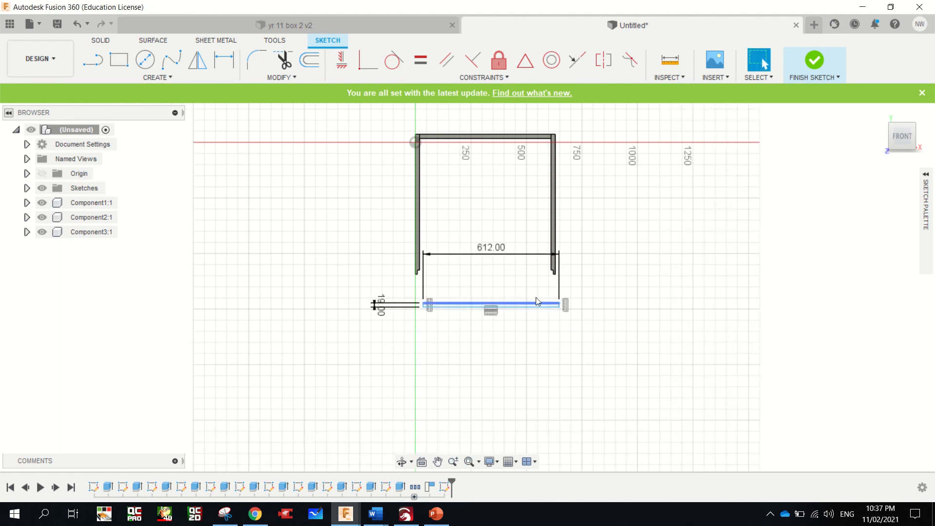
Extrude the 612 by 19 mm rectangle 85 mm to one side as a new body
scroll(477, 317, up, 1)
scroll(475, 311, up, 3)
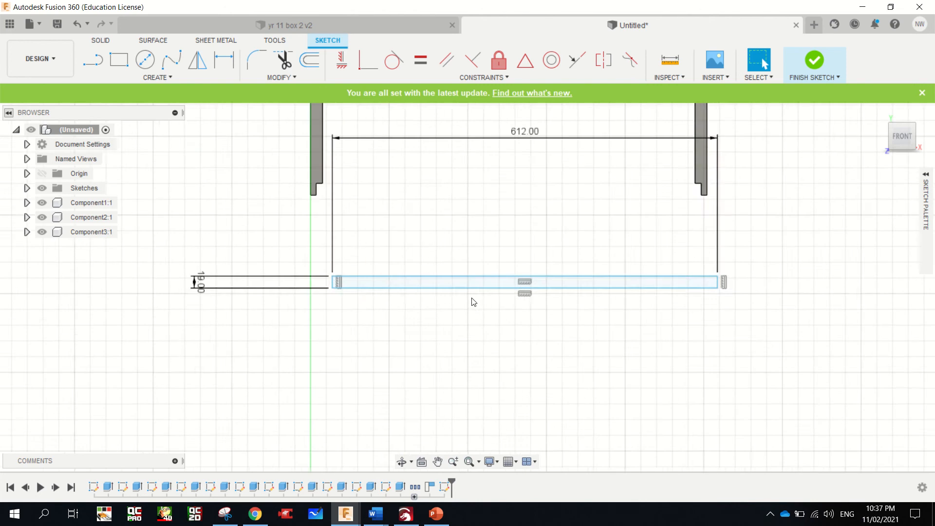
click(471, 276)
key(e)
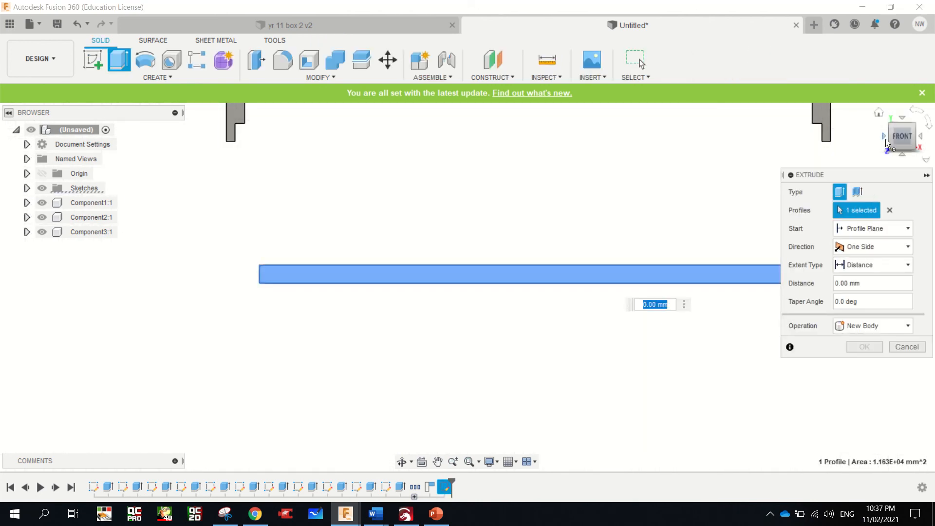
click(891, 128)
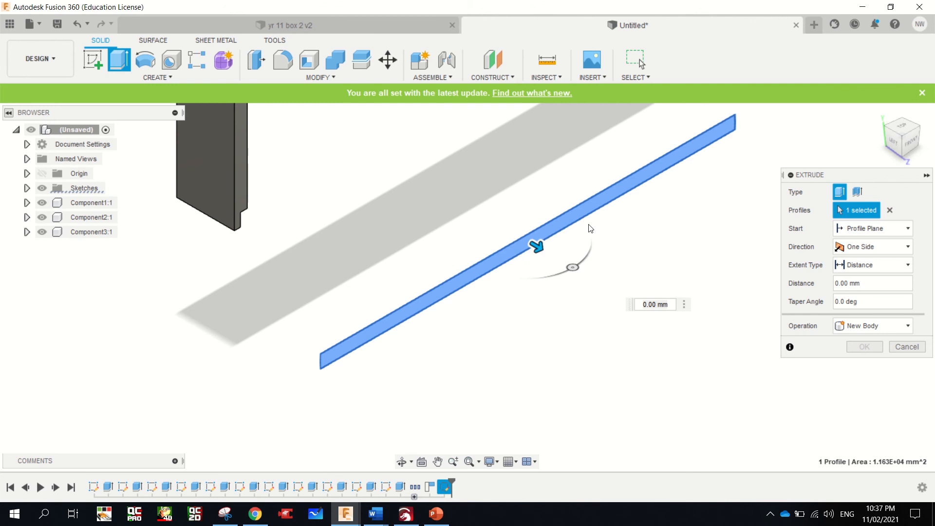
drag(530, 242, 563, 260)
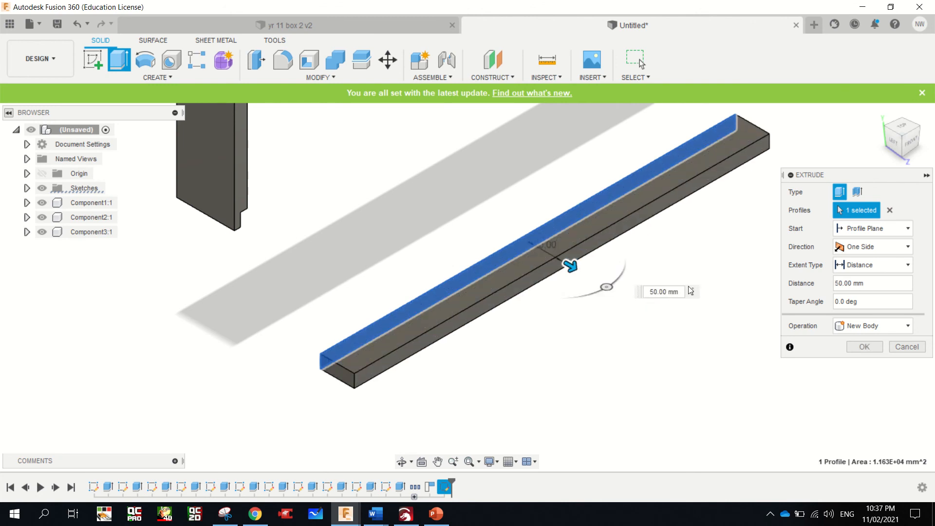
double_click(651, 292)
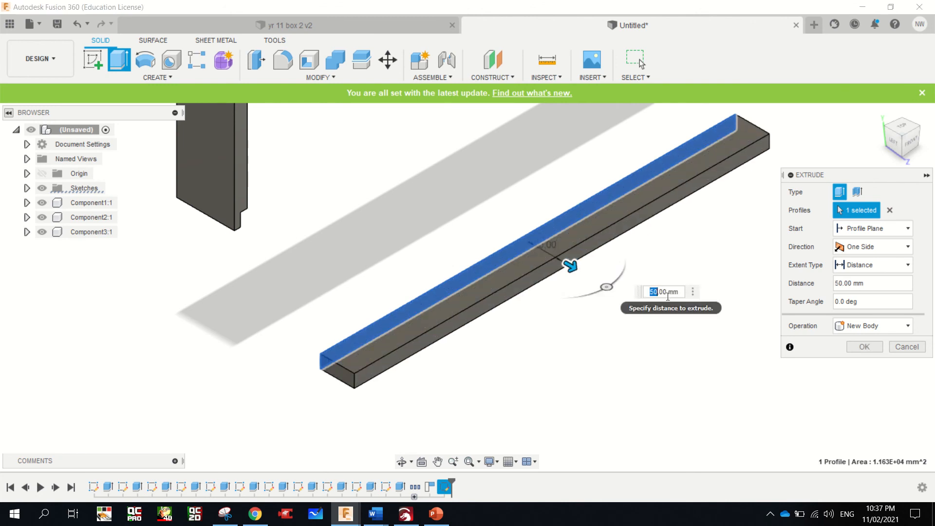
key(Return)
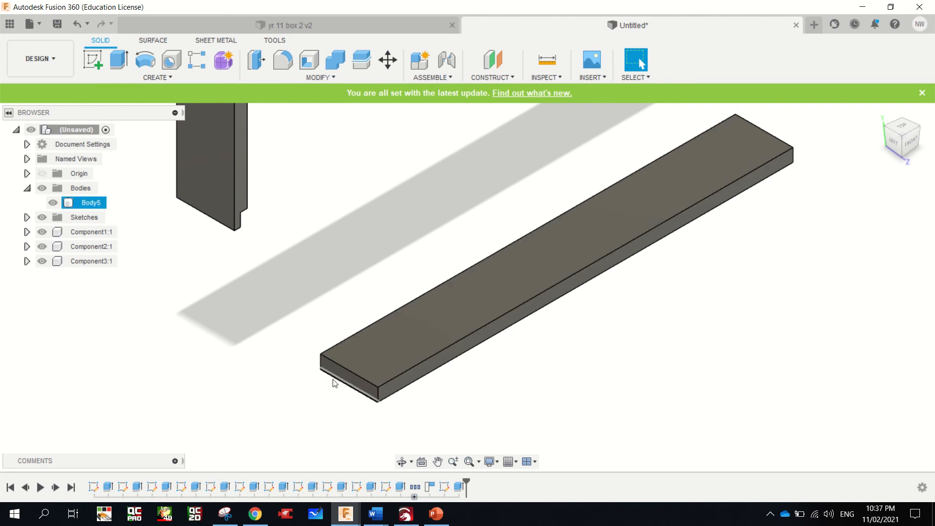
Start a sketch on the new board's wide upper face and draw a 12 mm line from its back corner along the short end edge
scroll(329, 356, up, 2)
scroll(329, 353, up, 2)
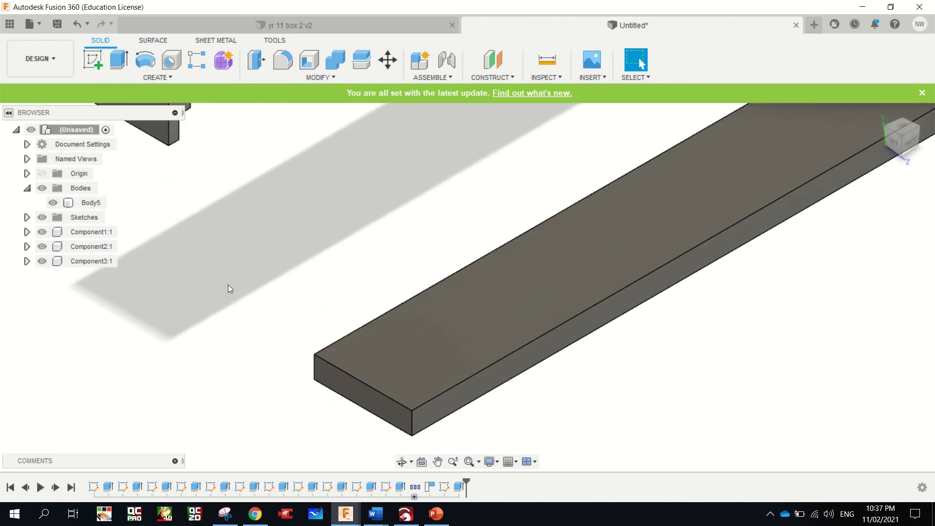
click(94, 58)
click(396, 359)
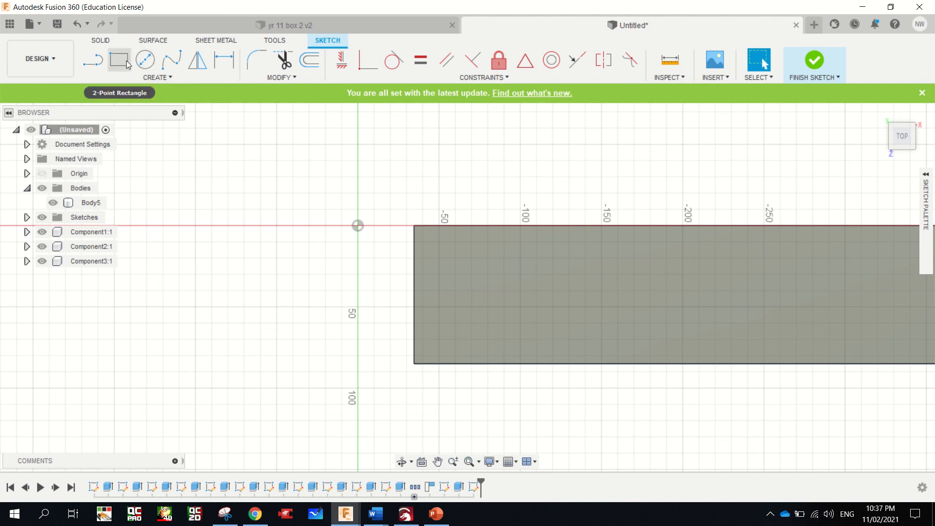
click(119, 61)
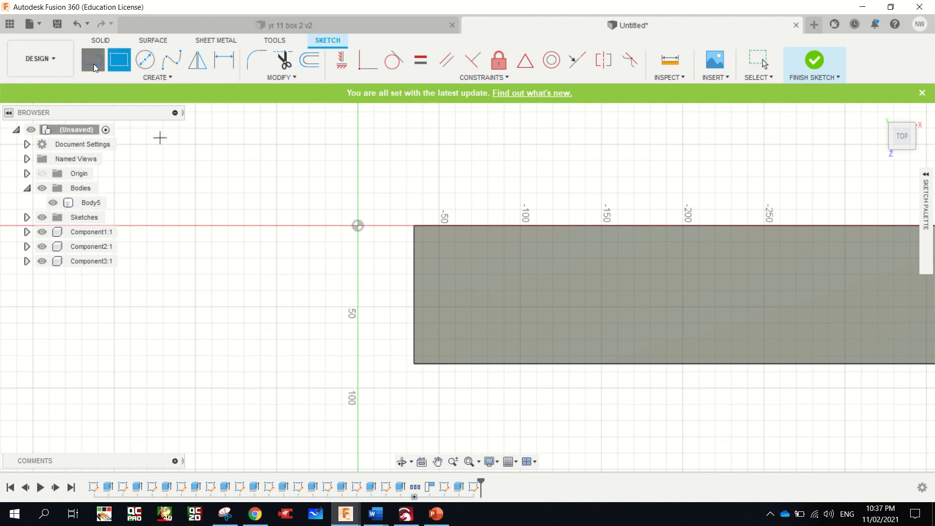
key(l)
click(414, 226)
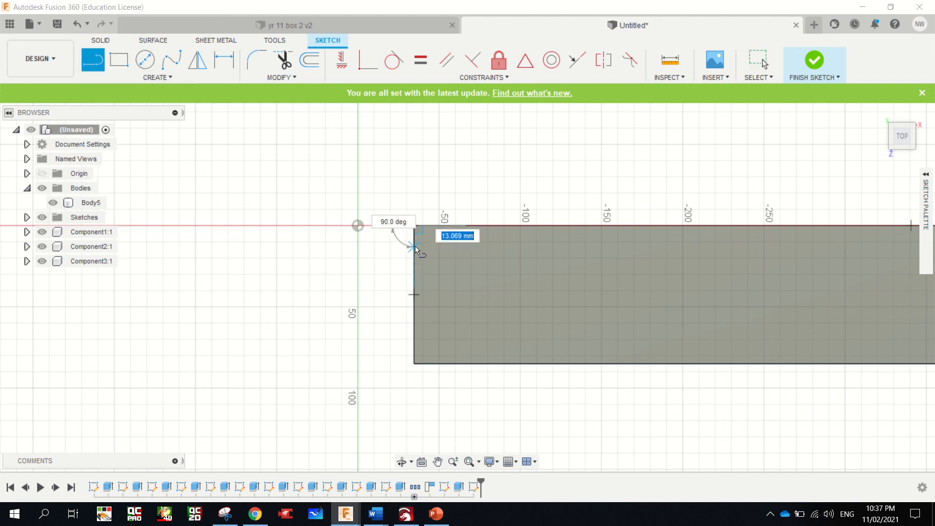
text(12)
key(Return)
key(Escape)
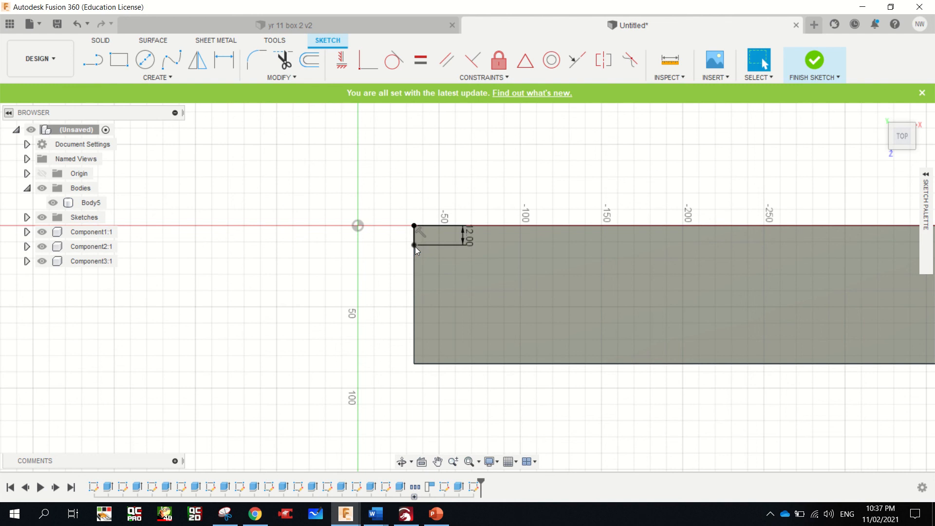
Draw a rectangle 3 mm high and 612 mm wide along the board, starting from the end of the 12 mm line
click(109, 60)
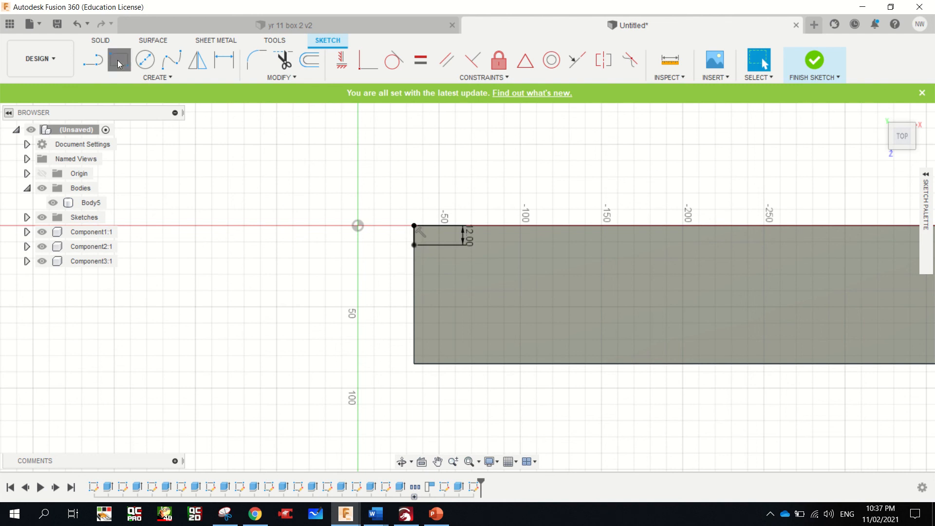
click(414, 244)
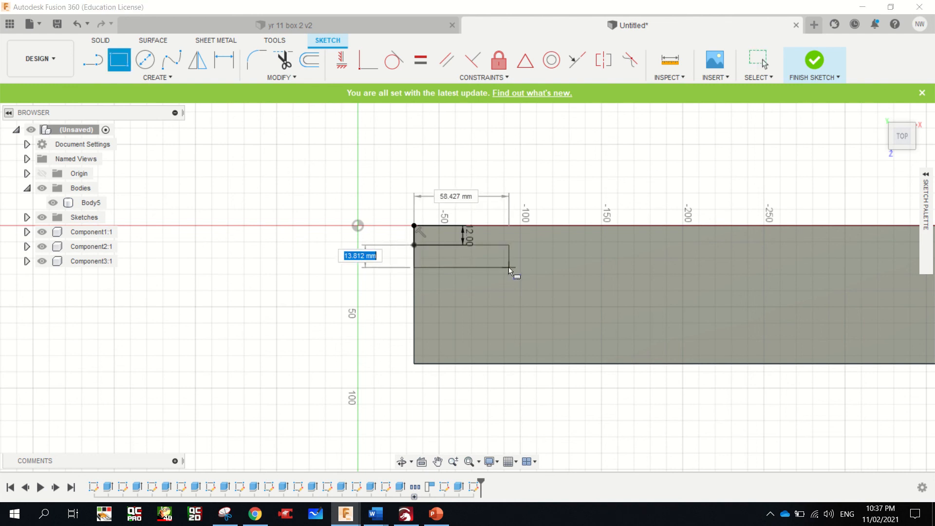
text(3)
key(Tab)
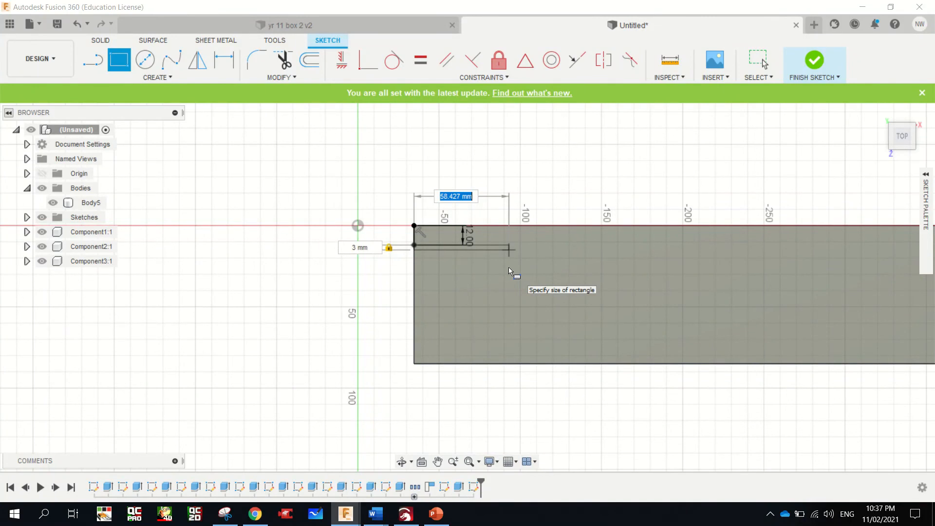
text(612)
key(Return)
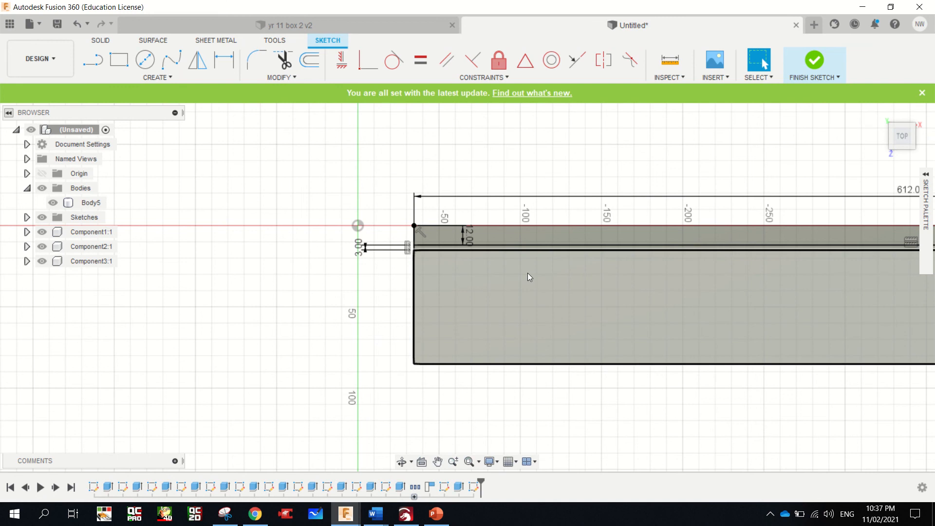
Extrude the 3 mm strip by -10 mm as a cut to form the groove along the board
scroll(472, 261, up, 5)
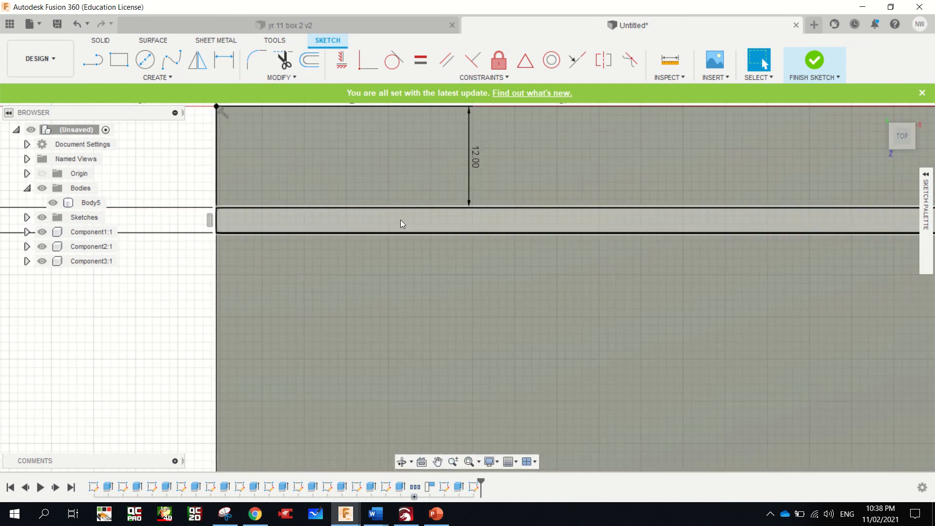
click(400, 220)
key(e)
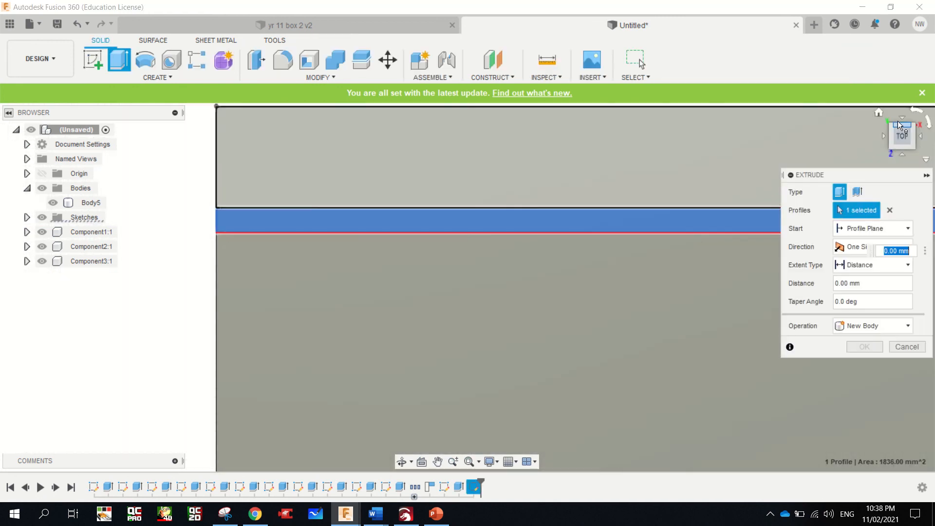
click(892, 148)
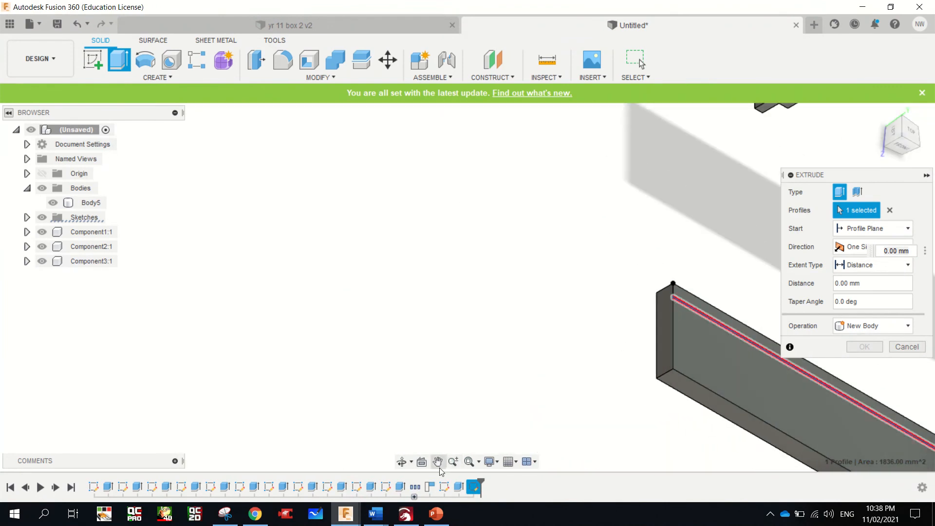
click(437, 462)
drag(409, 349, 394, 311)
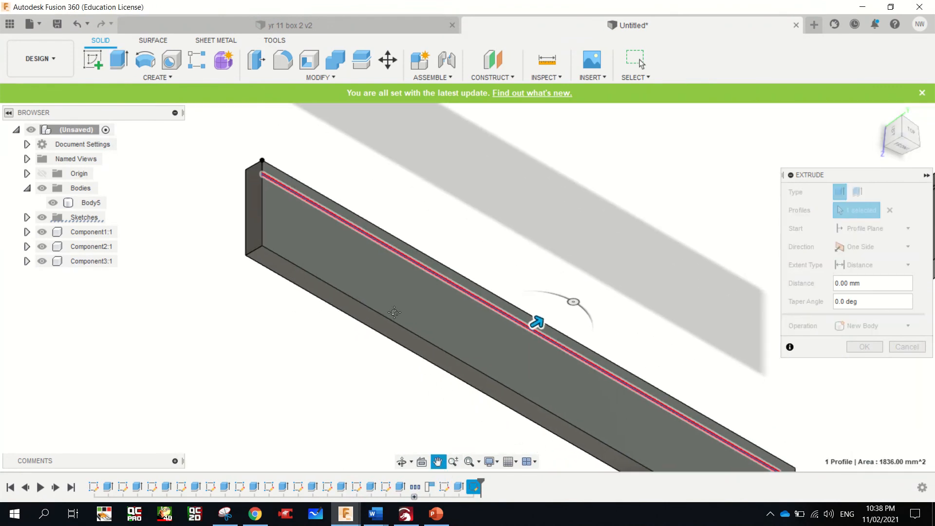
key(Escape)
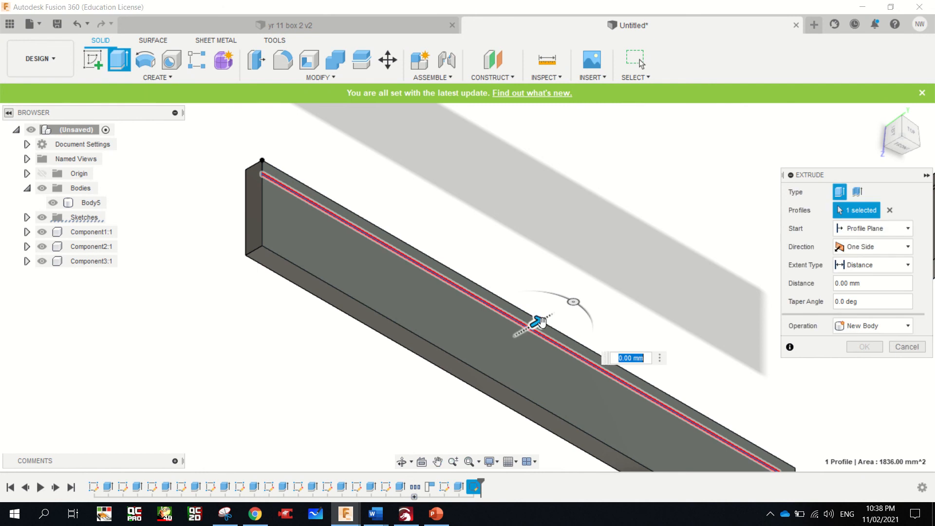
drag(542, 322, 535, 327)
click(609, 365)
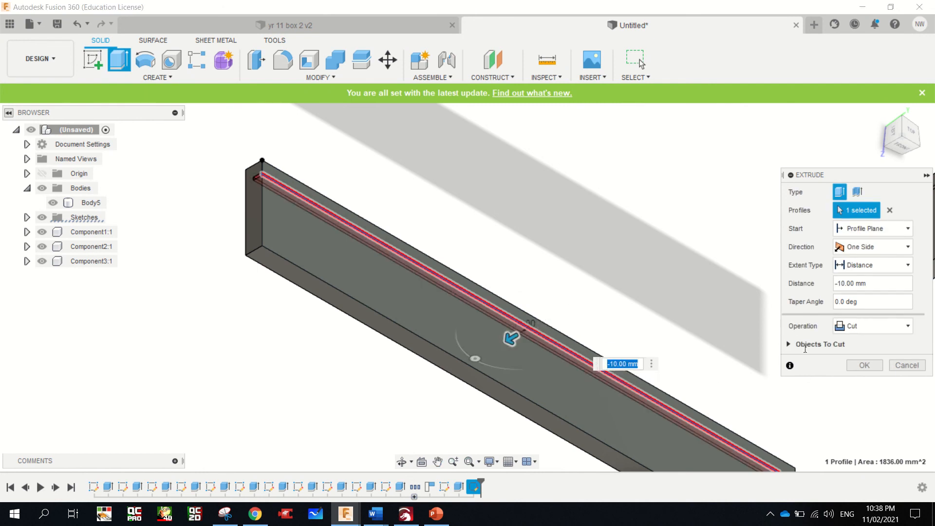
click(864, 365)
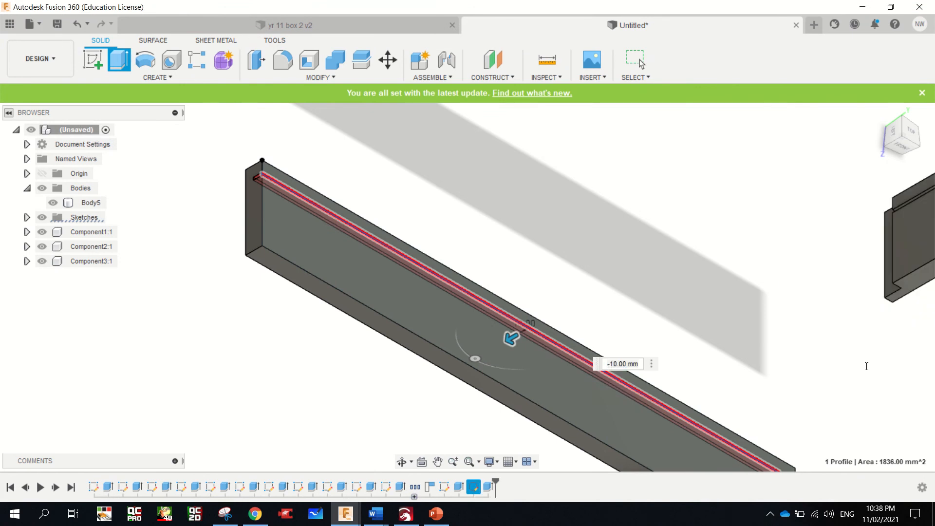
Convert the new grooved board's body into a component
scroll(587, 309, down, 5)
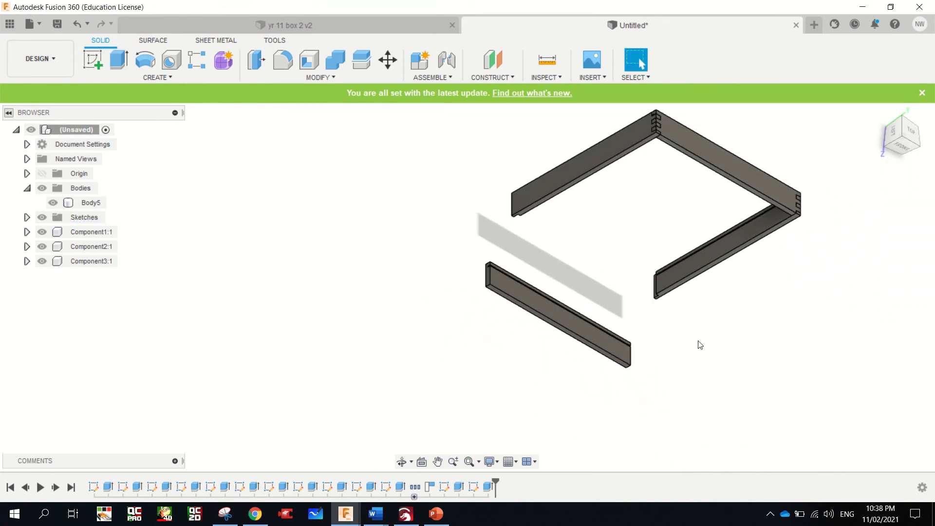
scroll(700, 345, up, 1)
click(879, 114)
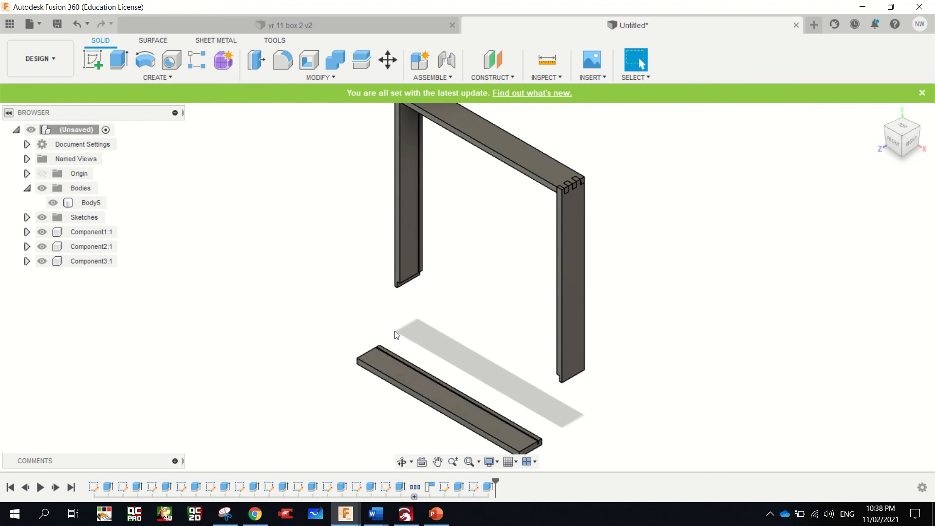
scroll(414, 354, up, 2)
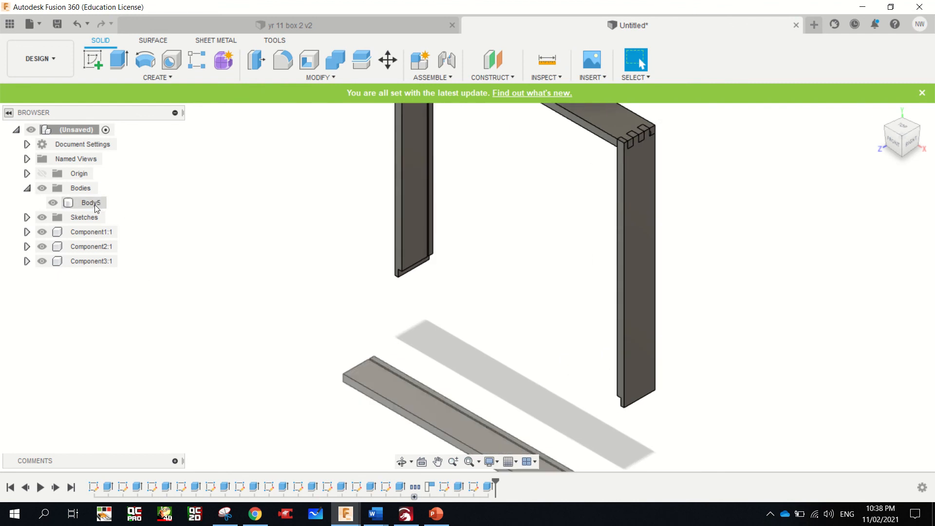
right_click(73, 188)
click(111, 195)
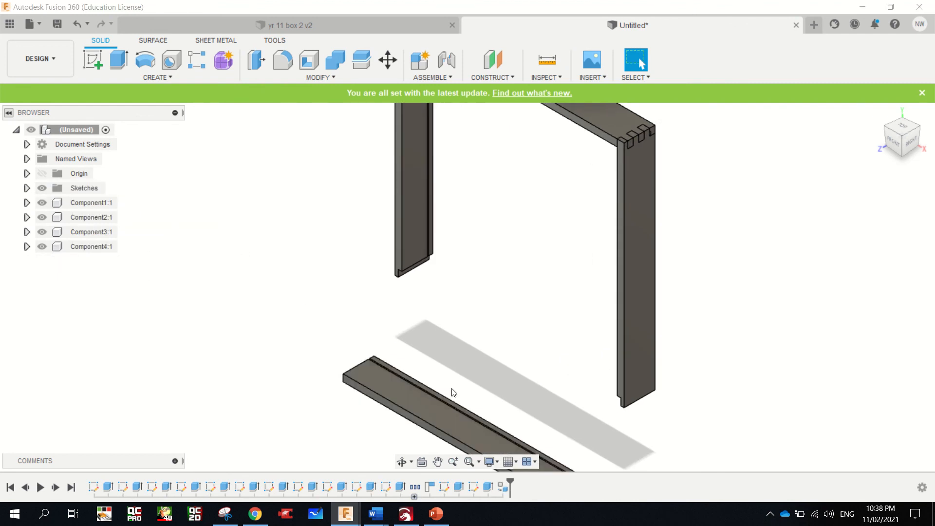
Move the fourth board as a component point to point, from its upper front end corner into the rebate corner at the upright side's lower end
click(390, 393)
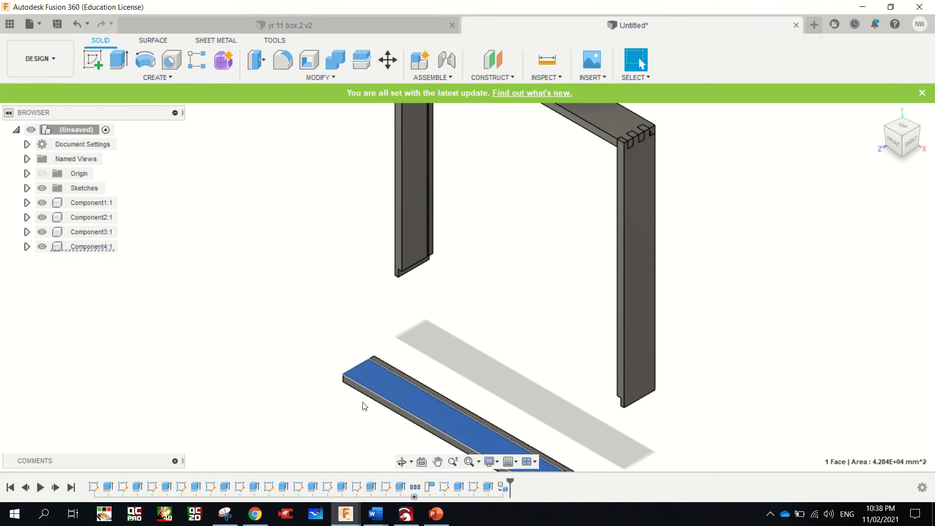
right_click(373, 378)
click(324, 395)
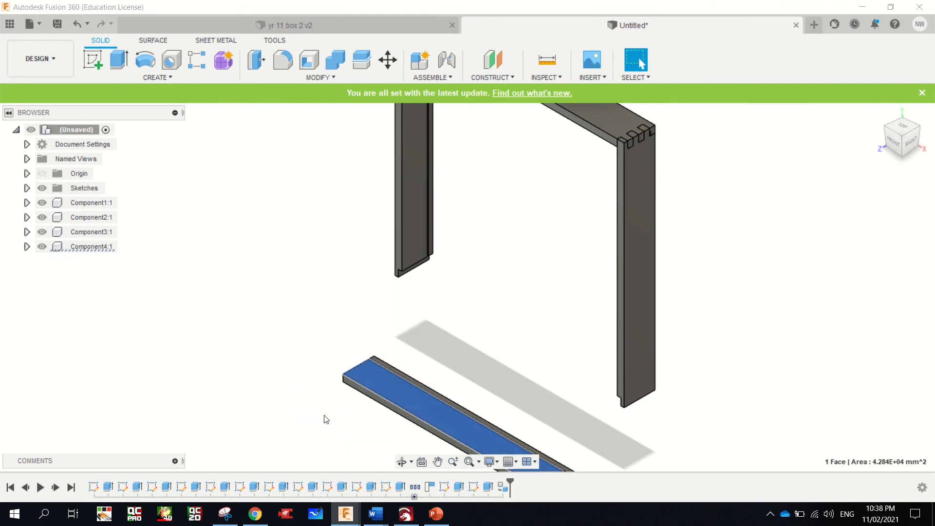
click(869, 192)
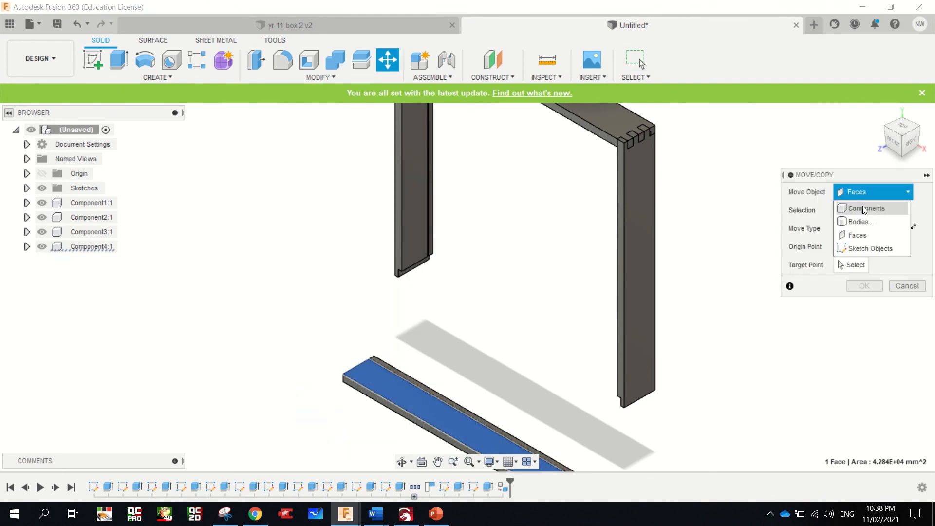
click(863, 210)
click(387, 386)
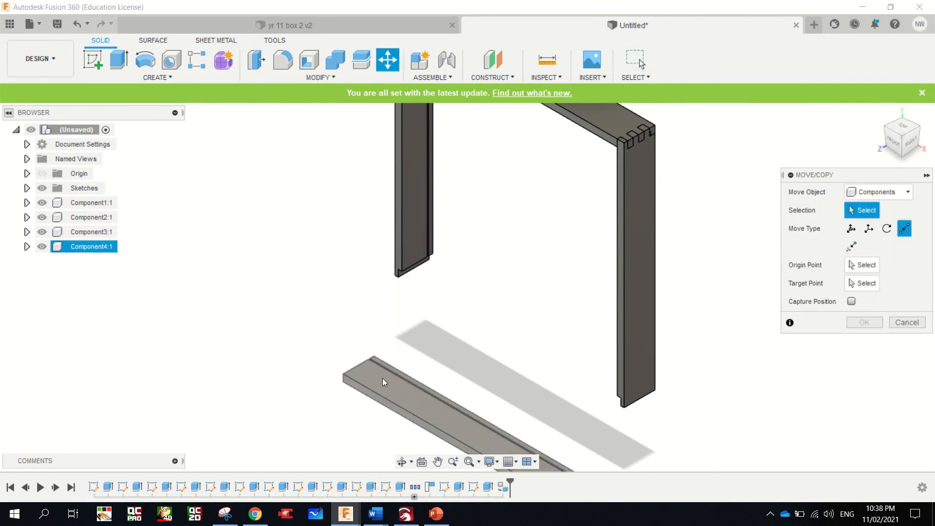
click(383, 382)
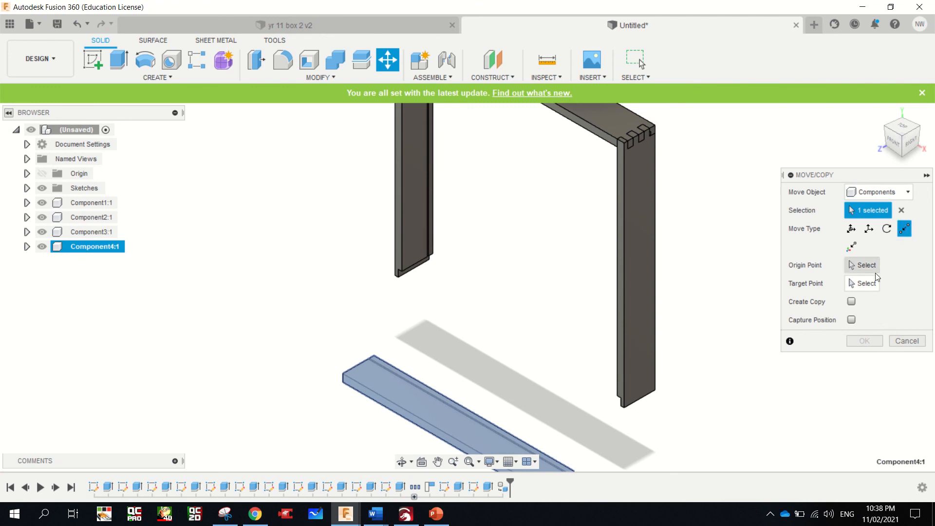
click(863, 265)
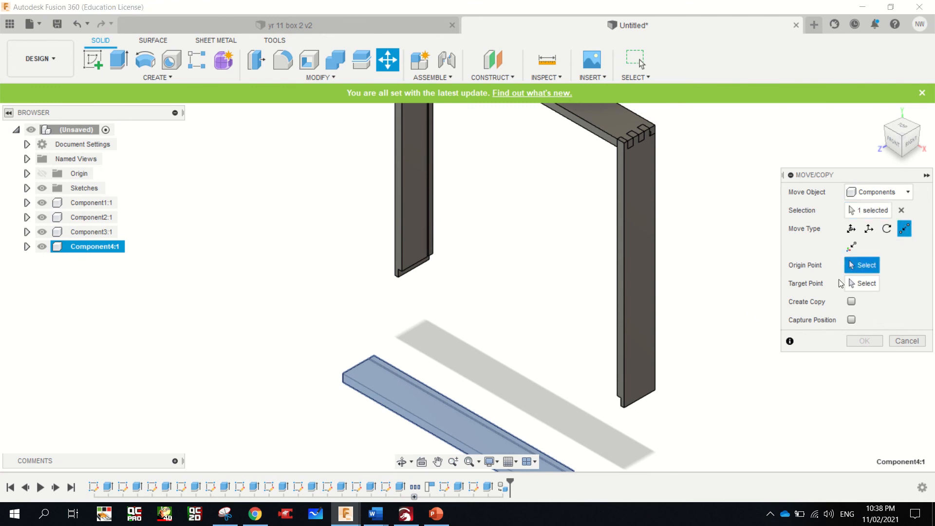
click(343, 373)
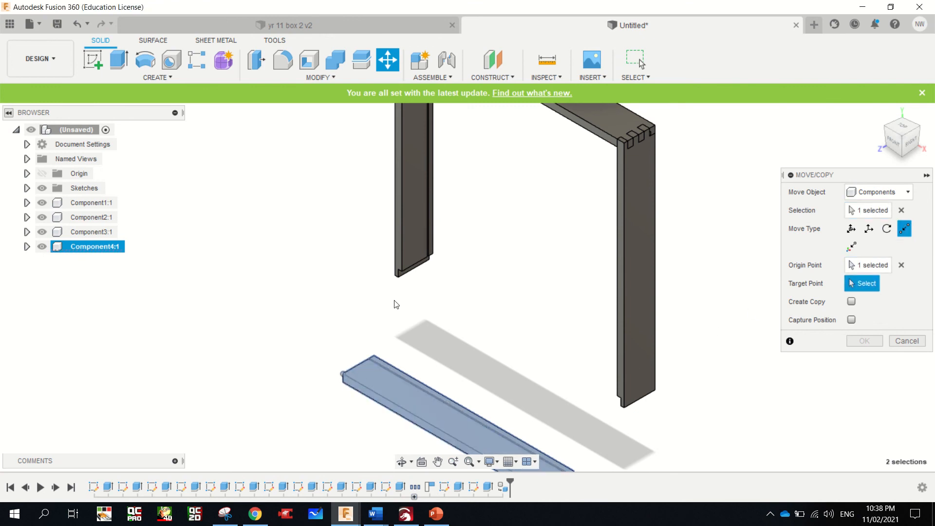
click(397, 274)
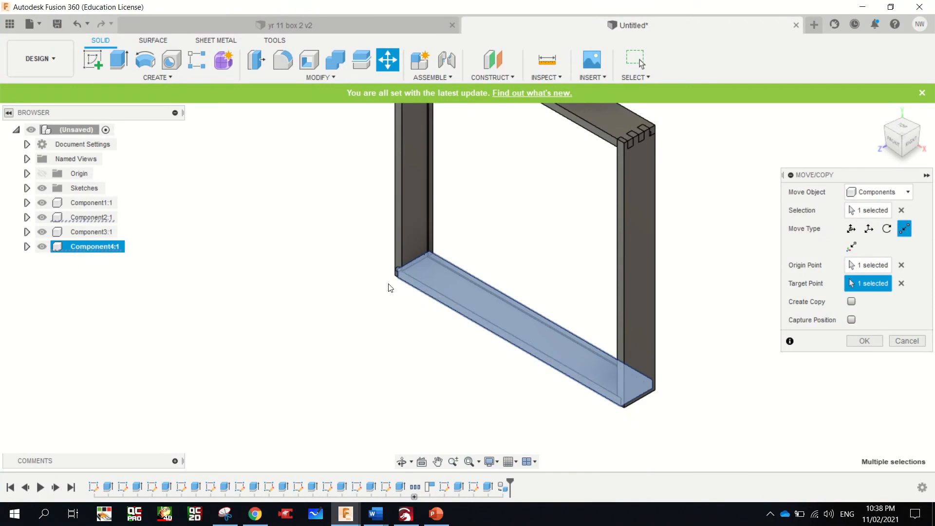
scroll(395, 280, up, 5)
scroll(397, 273, down, 1)
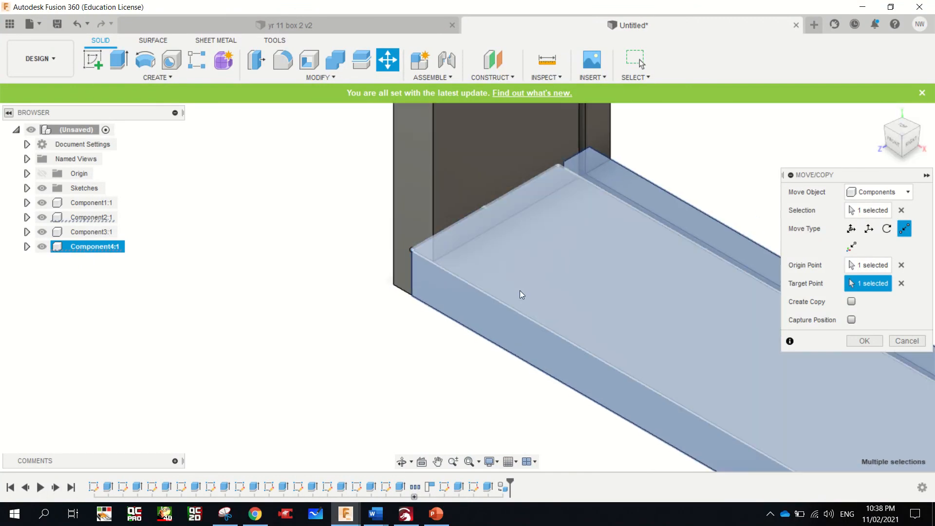
scroll(514, 290, up, 3)
scroll(511, 288, down, 4)
scroll(508, 287, down, 8)
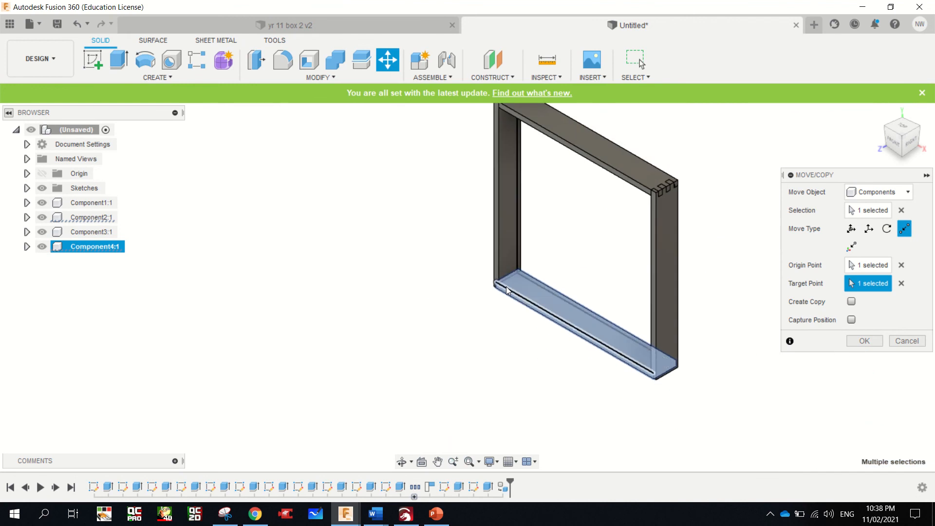
click(864, 341)
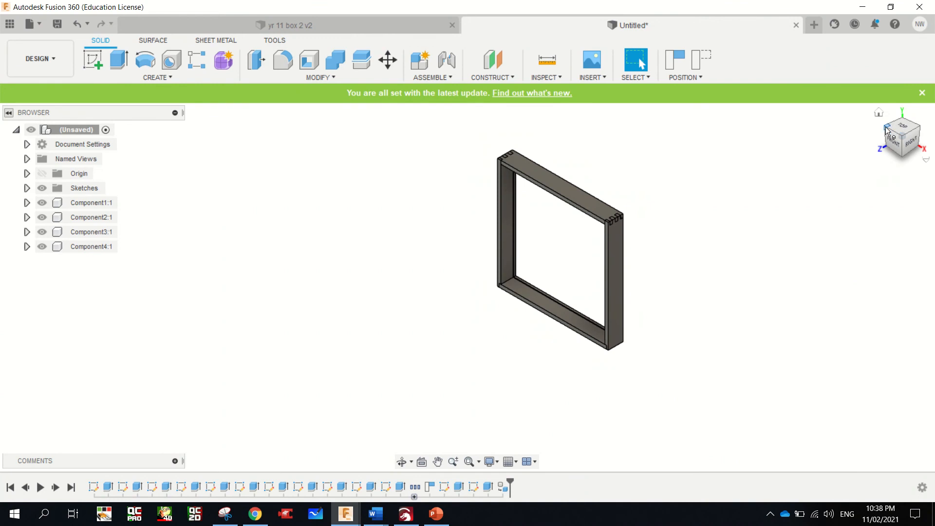
Measure the inside distance between the two upright sides along the front edge of the fourth board
mouse_move(887, 130)
mouse_down()
mouse_move(912, 120)
mouse_move(921, 121)
mouse_move(887, 125)
mouse_move(920, 128)
mouse_up()
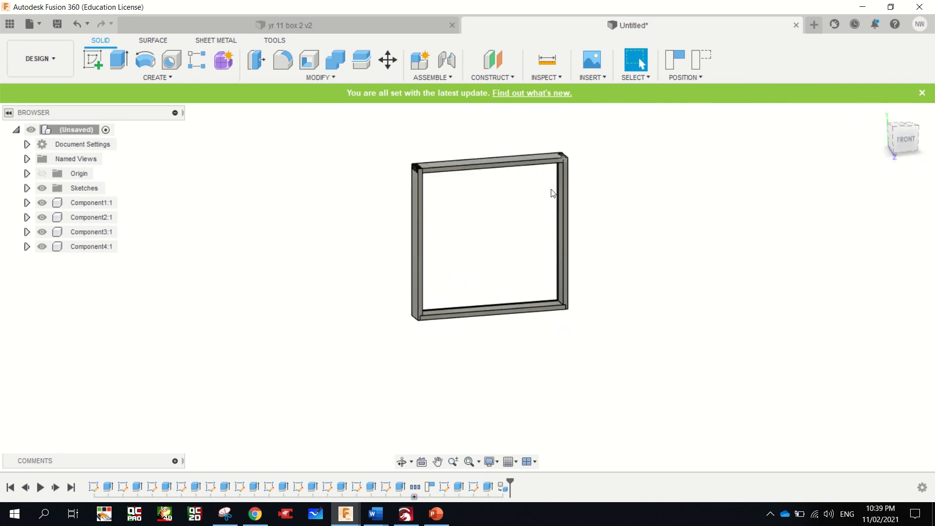
scroll(522, 192, up, 3)
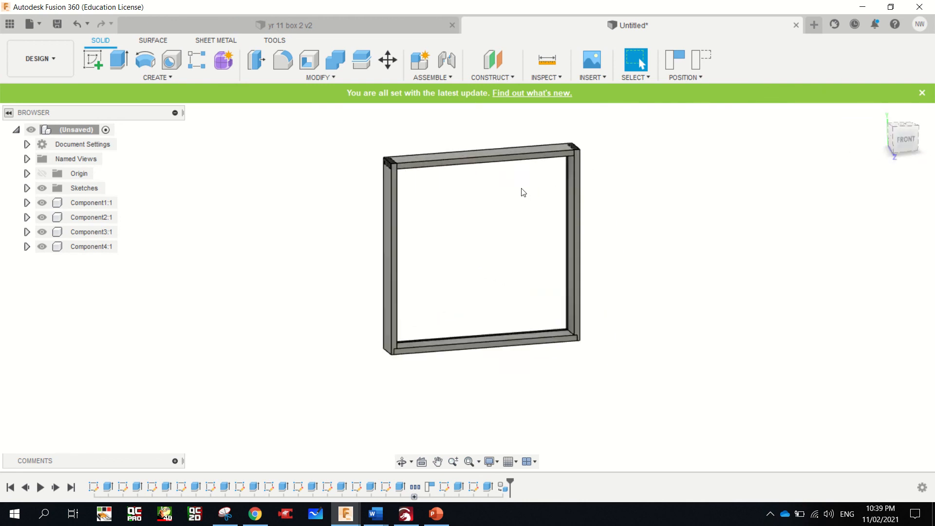
scroll(591, 202, down, 3)
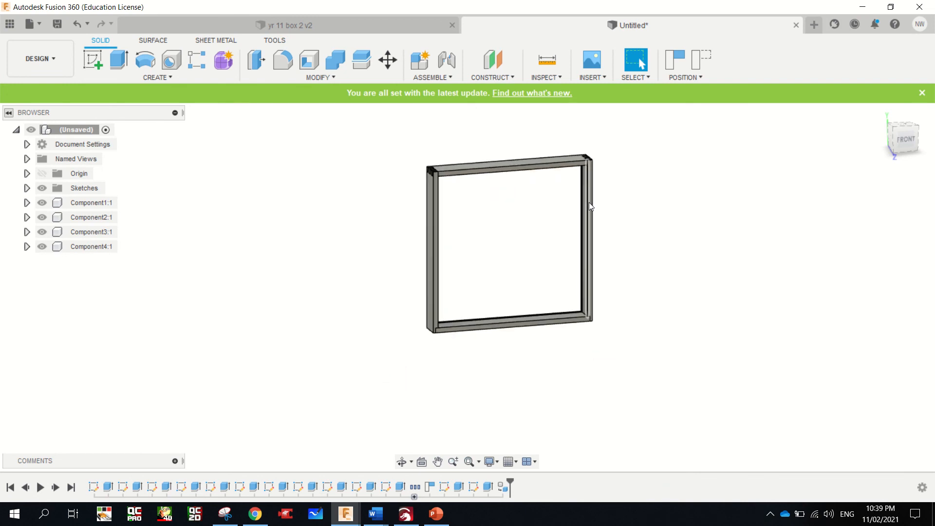
scroll(574, 254, up, 3)
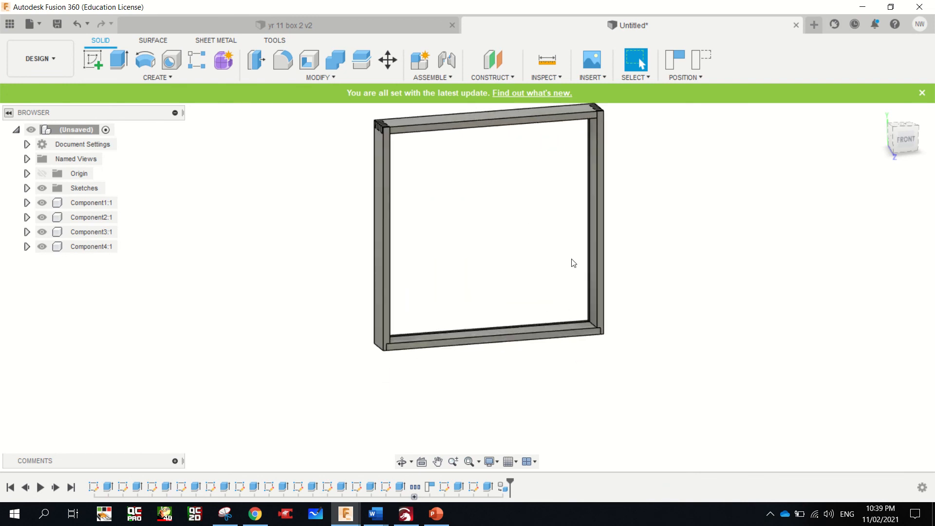
click(554, 78)
click(547, 92)
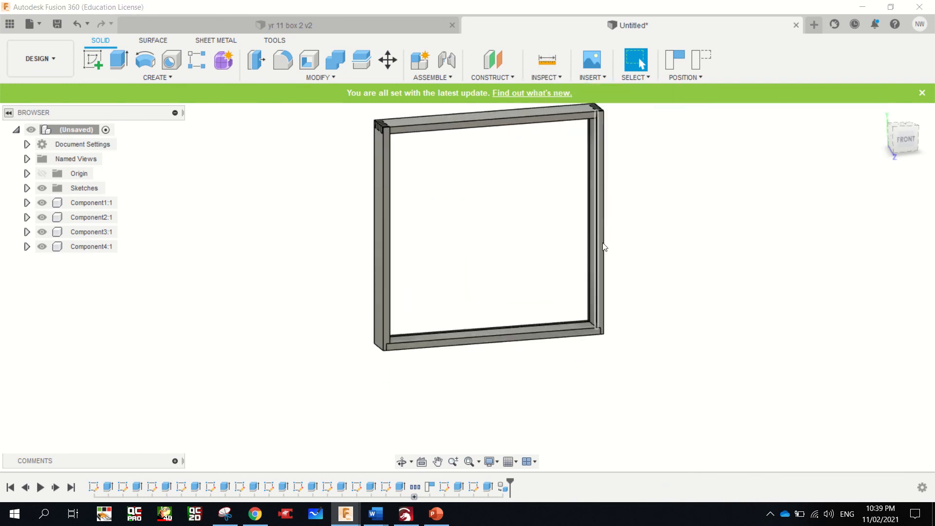
scroll(598, 325, up, 3)
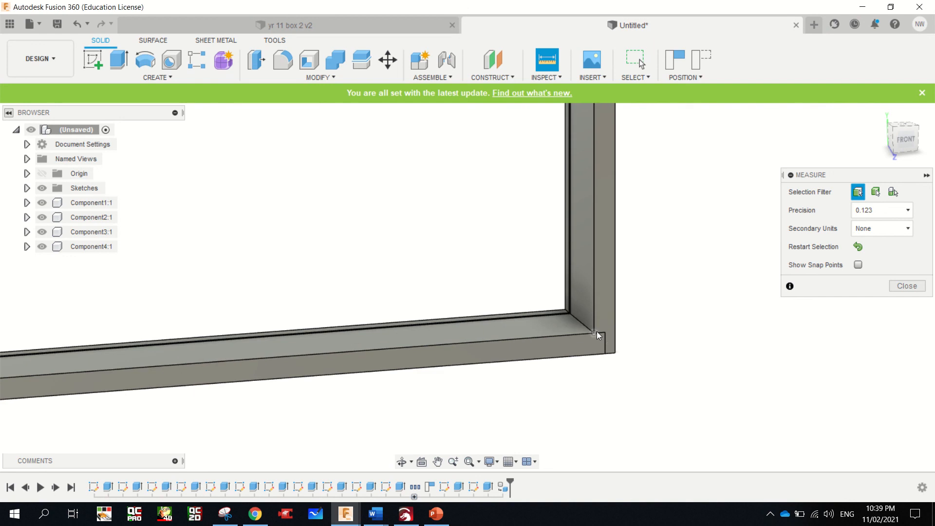
click(595, 331)
scroll(560, 331, down, 5)
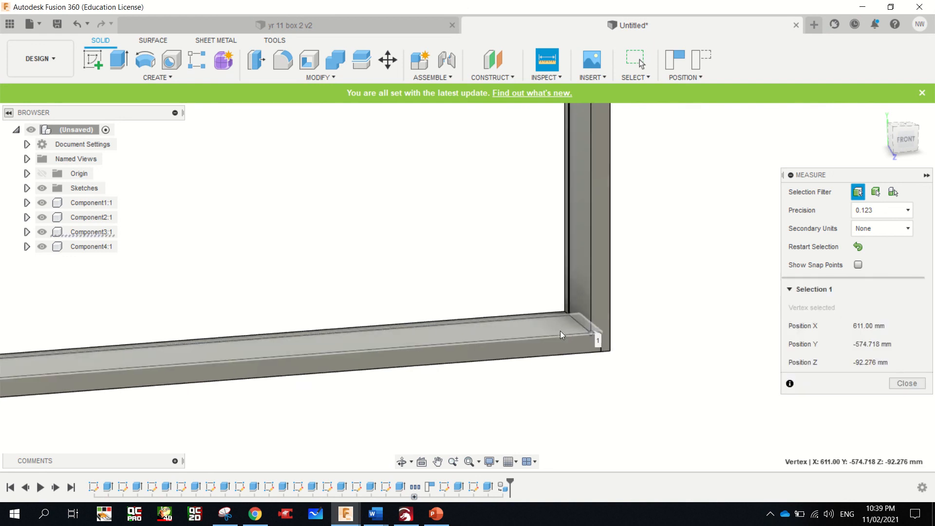
click(342, 348)
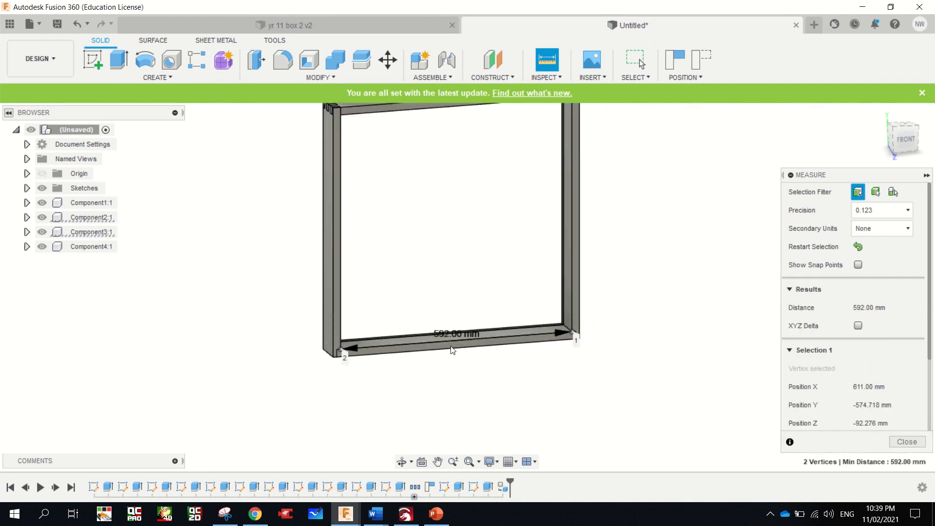
scroll(462, 347, up, 4)
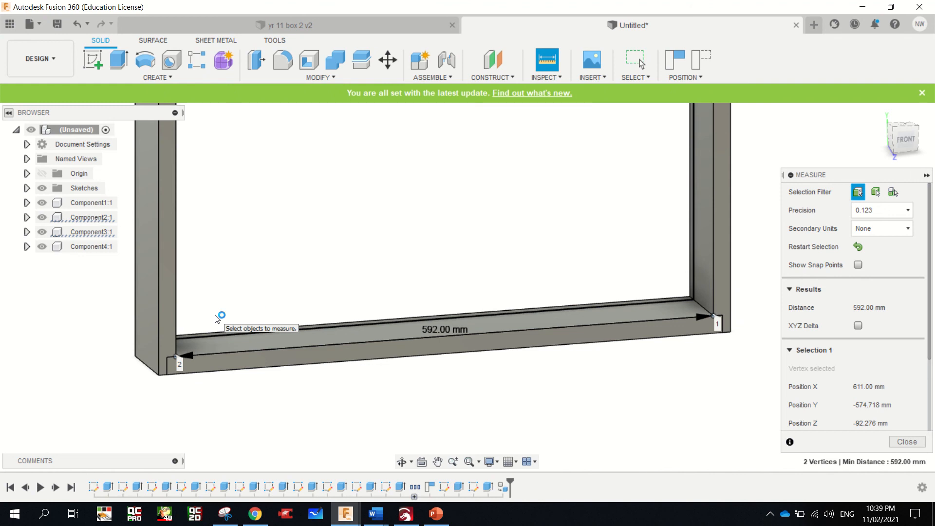
Switch to Calculator, add 20 to 592 for the panel size including the grooves, and close it
key(XF86Calculator)
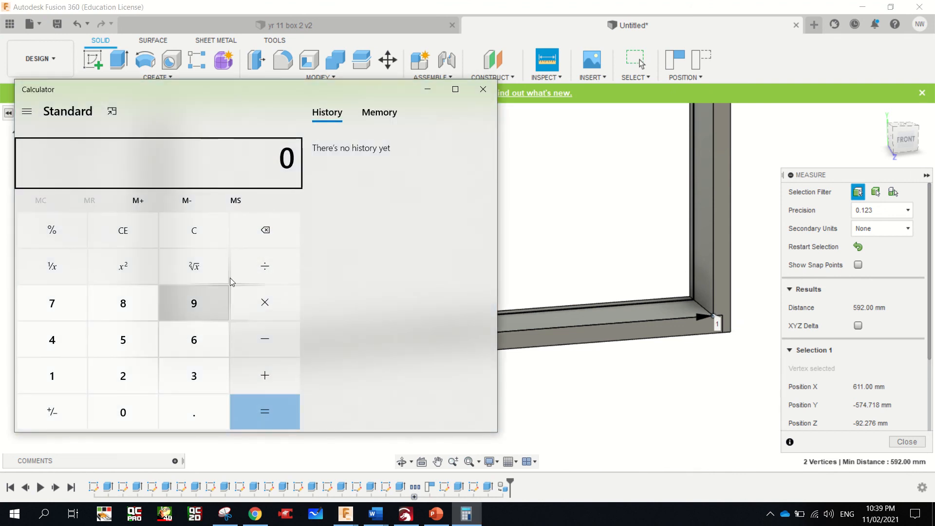
drag(263, 101, 625, 130)
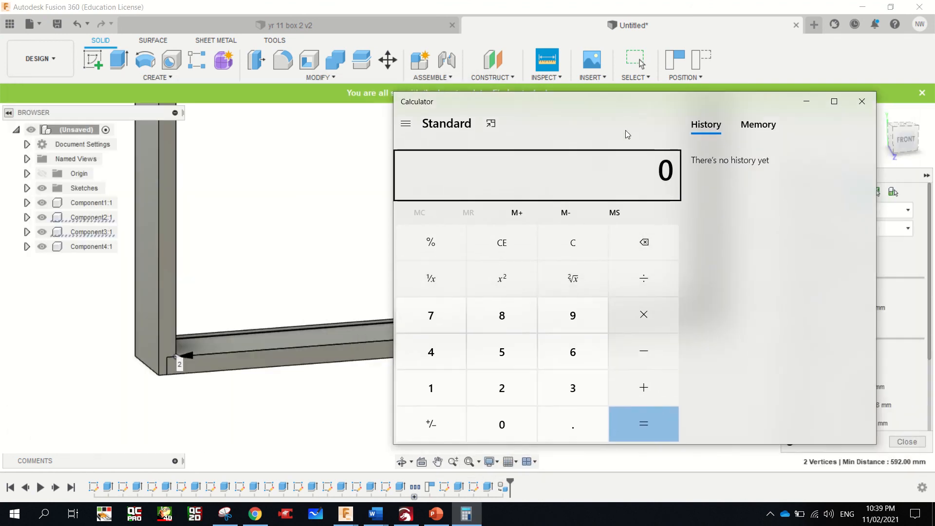
click(502, 353)
click(575, 314)
click(503, 388)
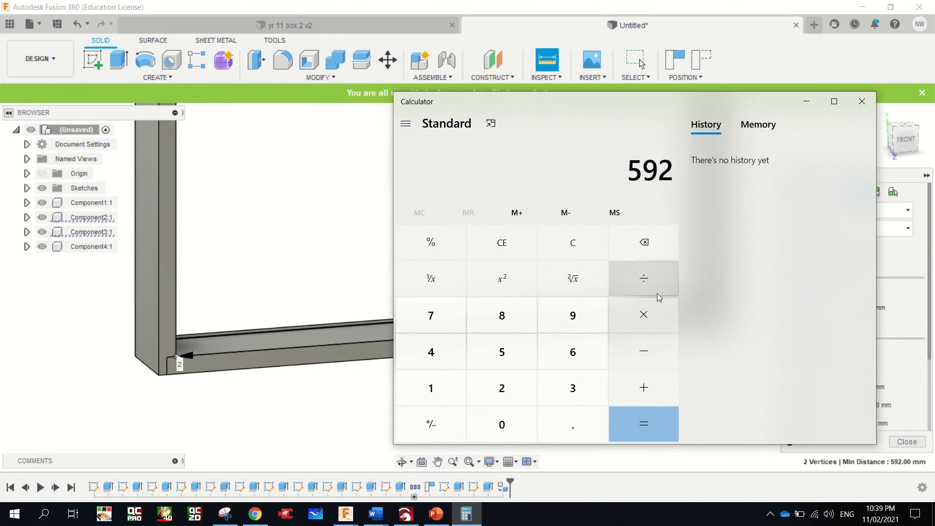
click(642, 387)
click(501, 388)
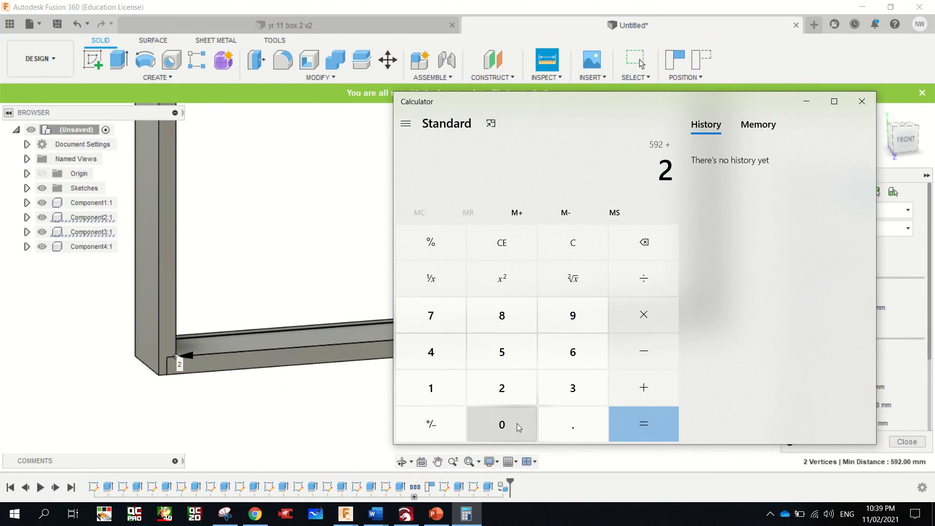
click(519, 427)
click(637, 425)
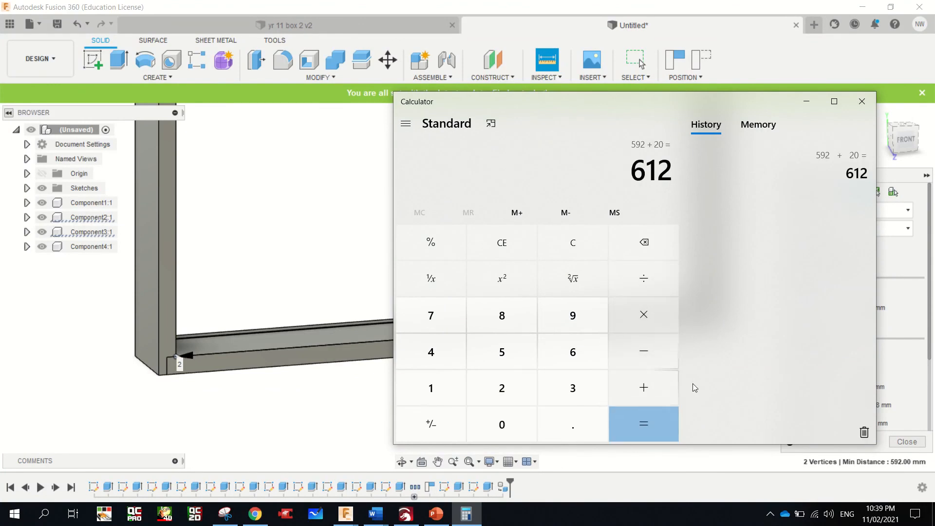
click(870, 106)
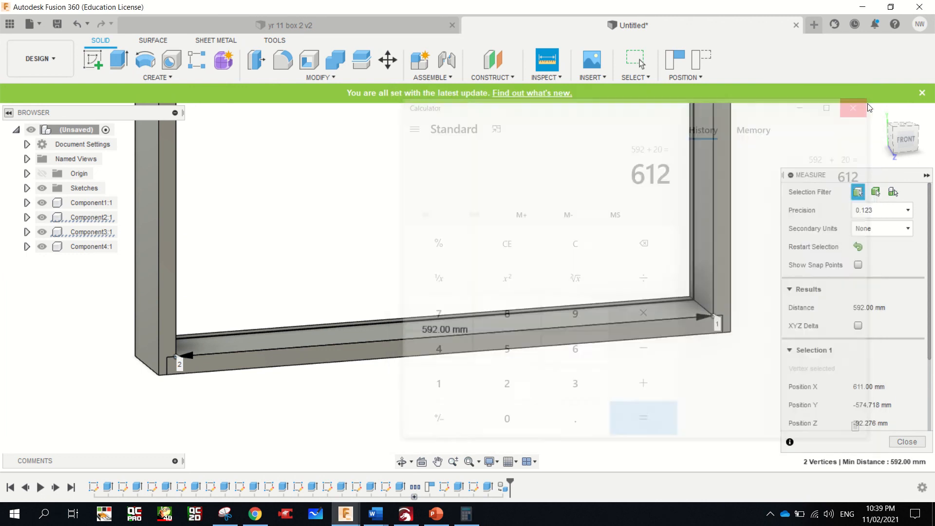
Start a new sketch on the front origin plane, capturing the current position of the moved components
scroll(555, 249, down, 5)
scroll(554, 251, down, 2)
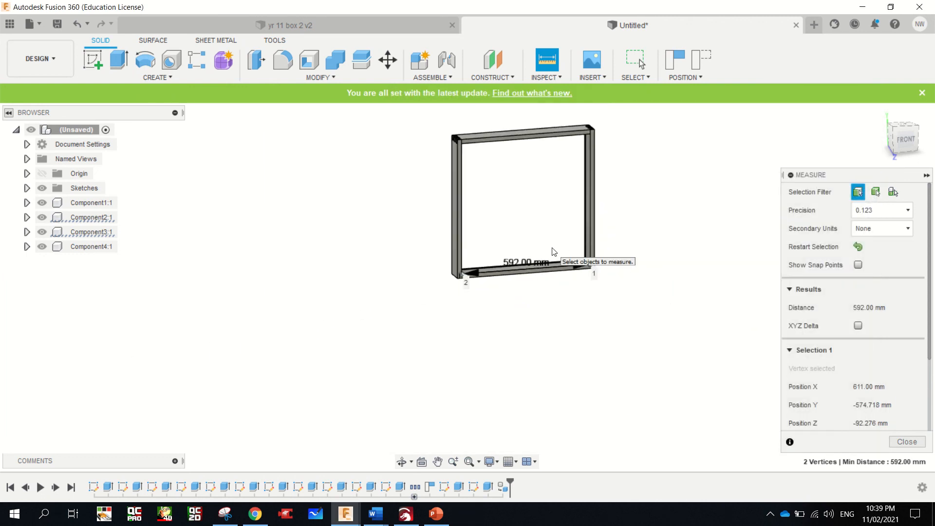
scroll(601, 160, up, 3)
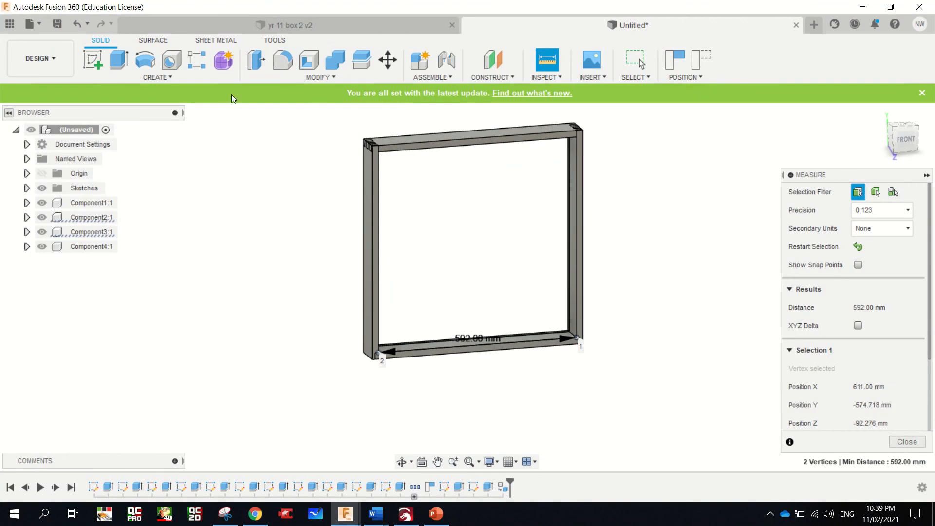
click(92, 59)
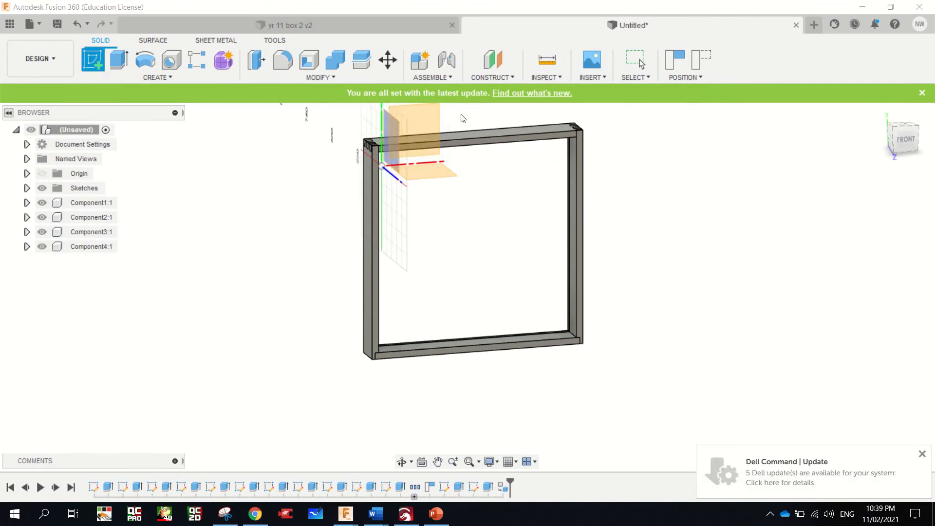
click(422, 113)
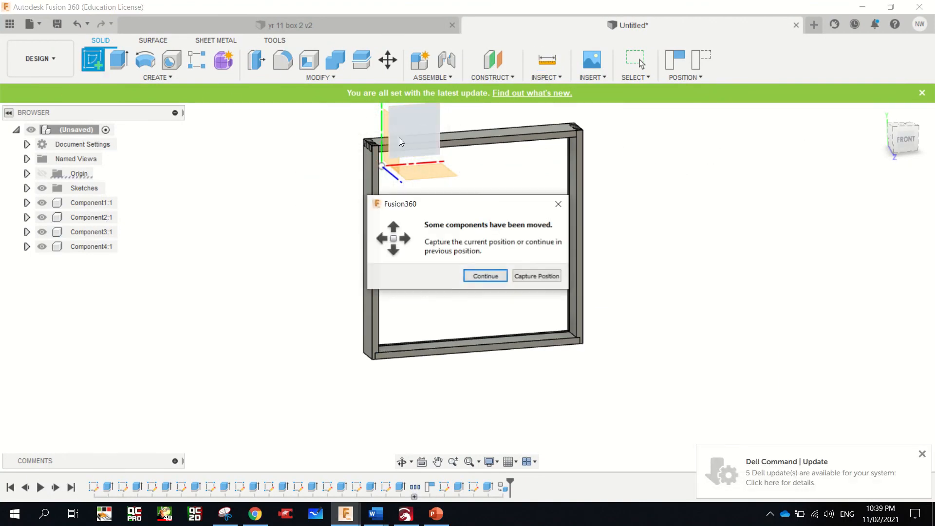
click(542, 277)
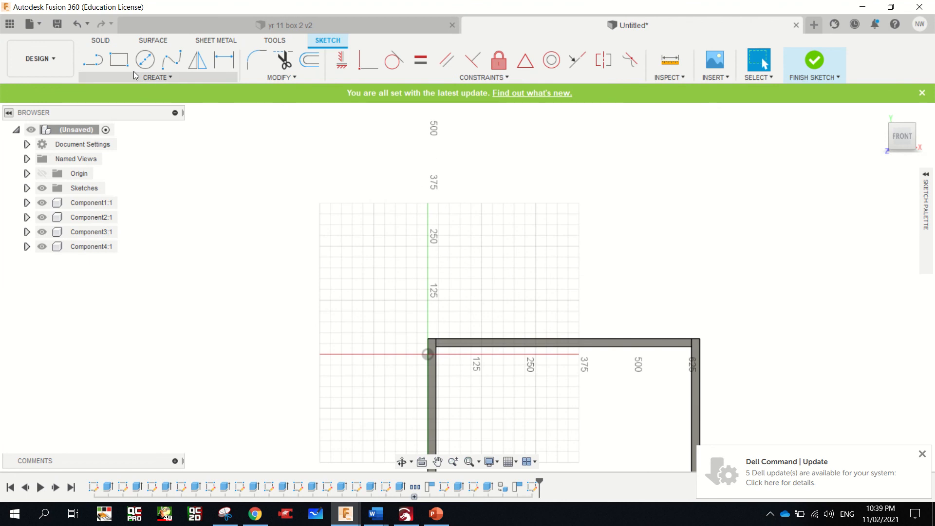
Draw a 612 by 612 mm rectangle beside the box frame for the panel
key(r)
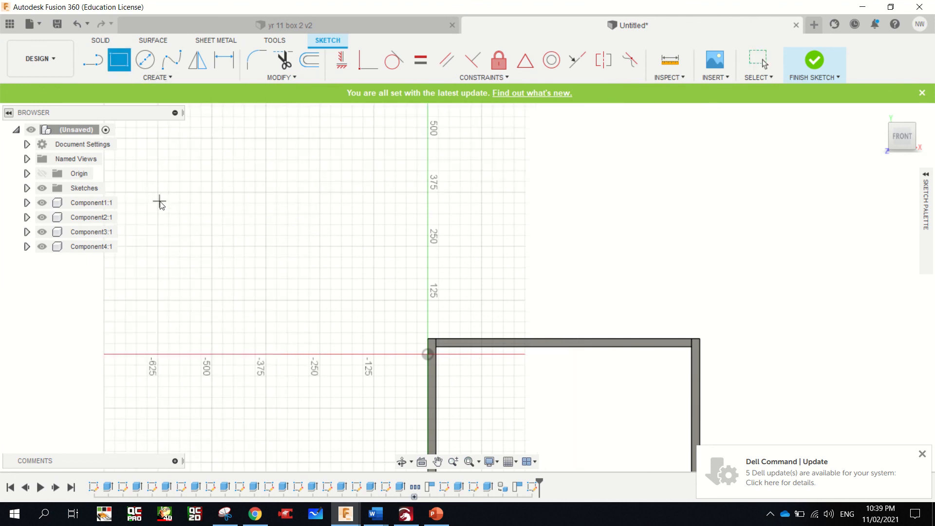
click(126, 231)
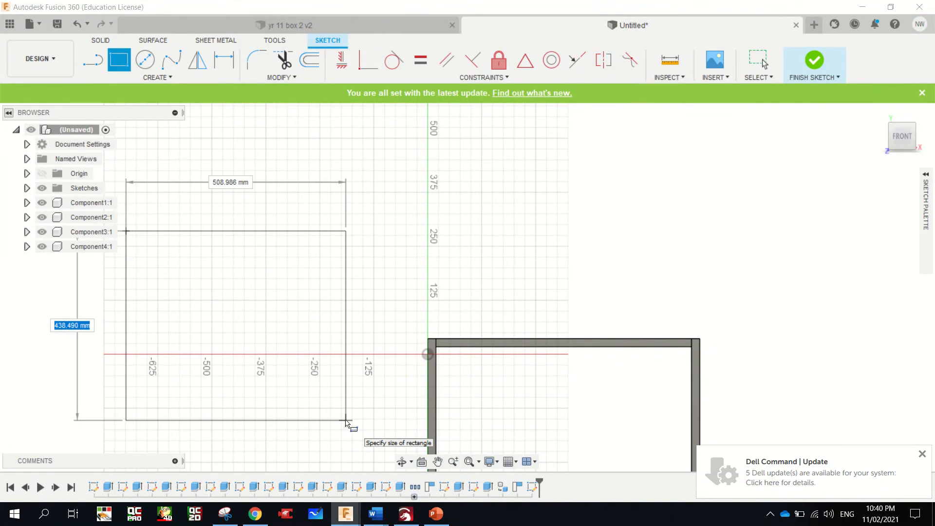
text(612)
key(Tab)
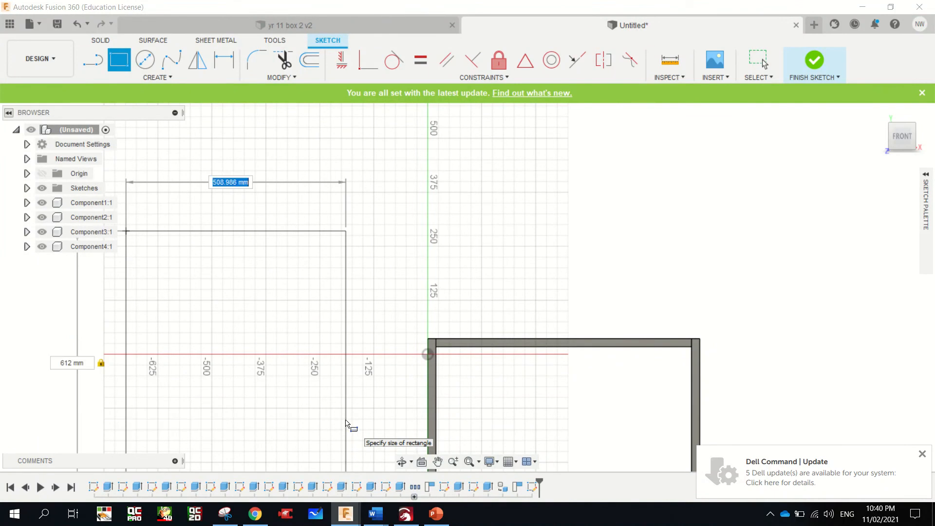
text(612)
key(Tab)
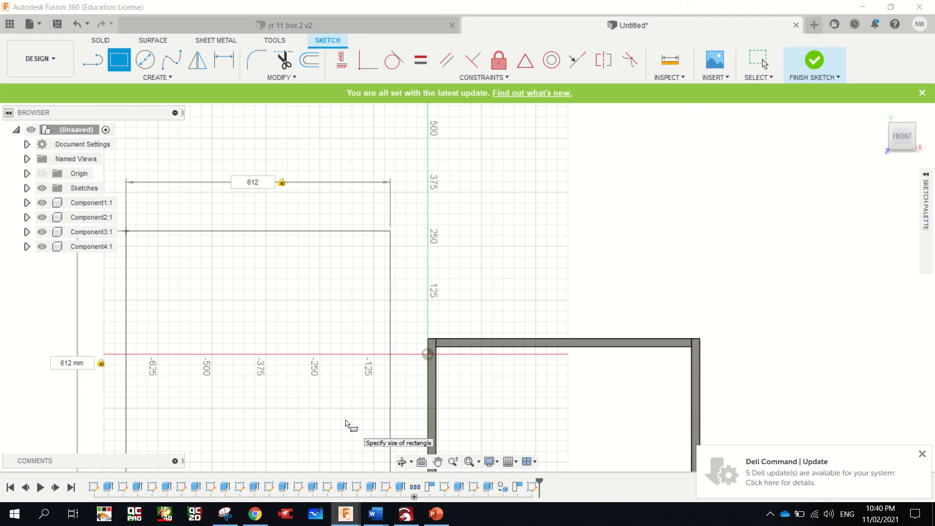
key(Return)
scroll(347, 424, down, 5)
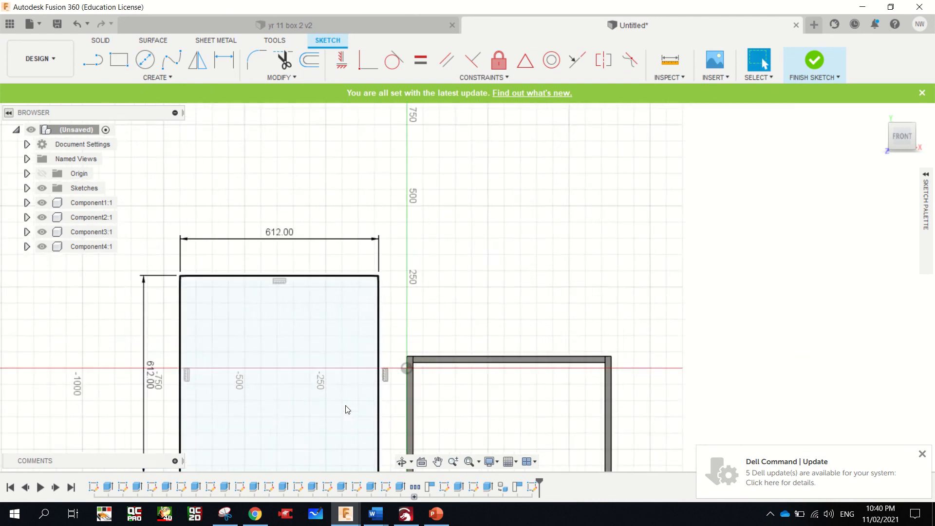
Extrude the square profile 3 mm as a new body and convert that body into a component
scroll(344, 426, up, 3)
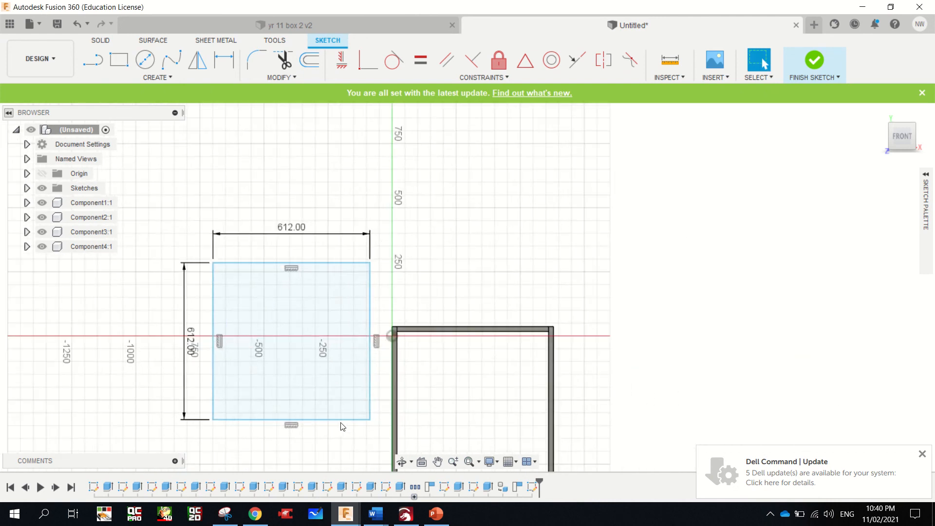
click(290, 323)
key(e)
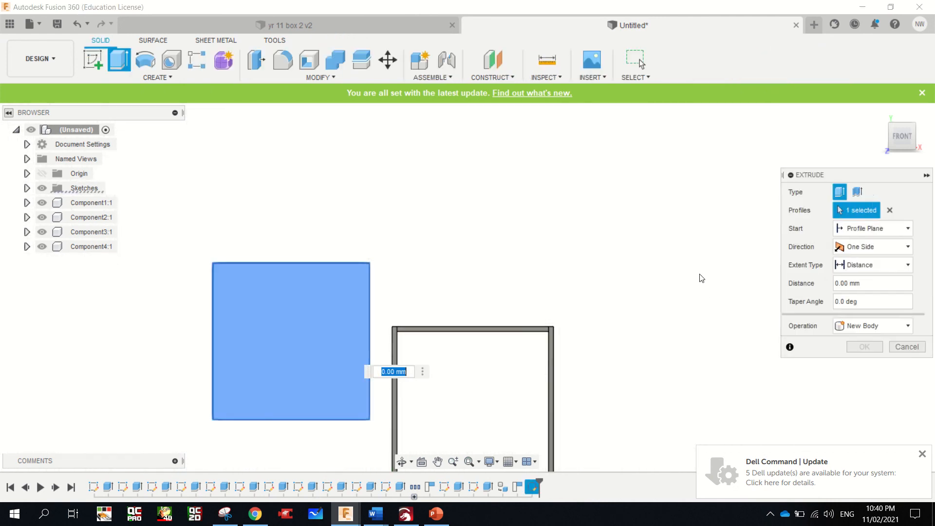
click(889, 126)
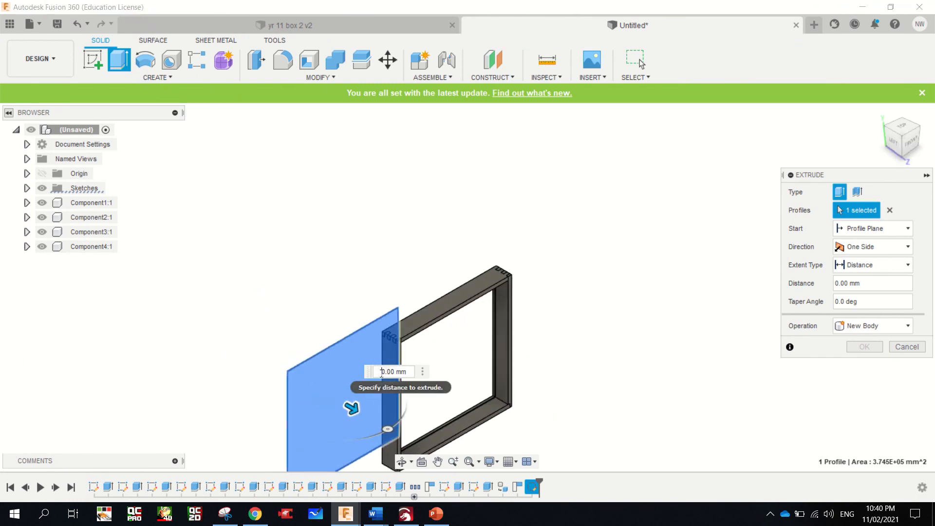
text(3mm)
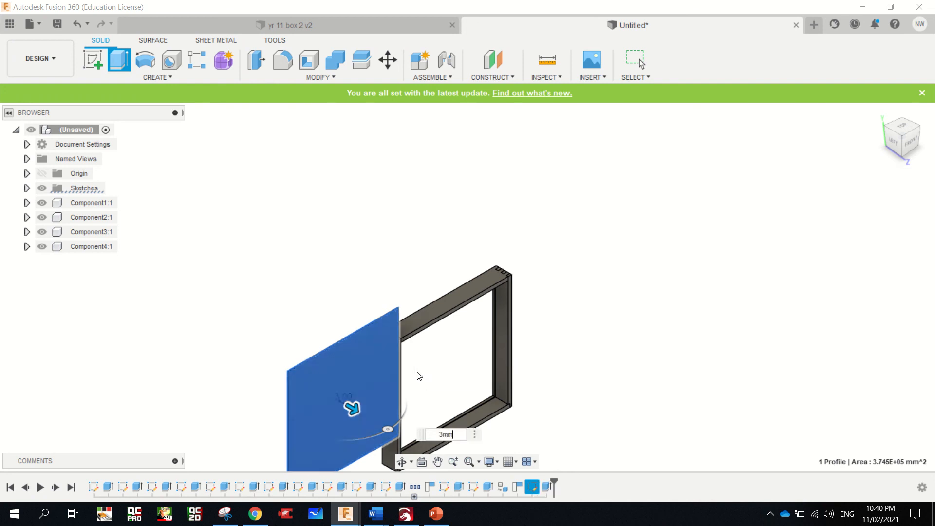
key(Return)
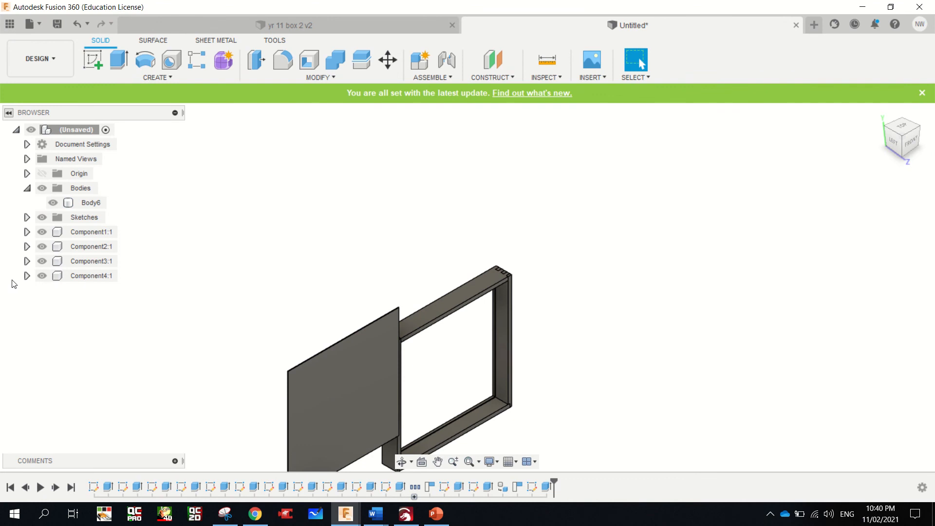
right_click(79, 190)
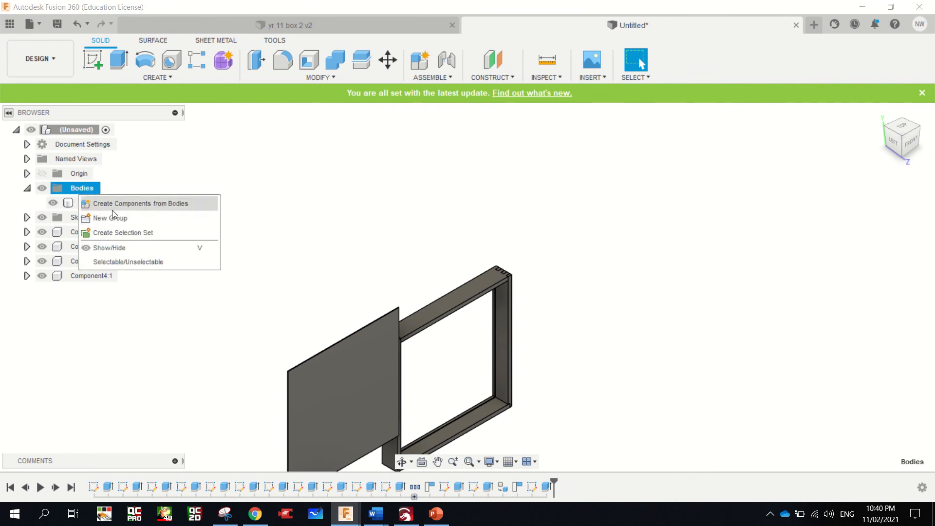
click(122, 203)
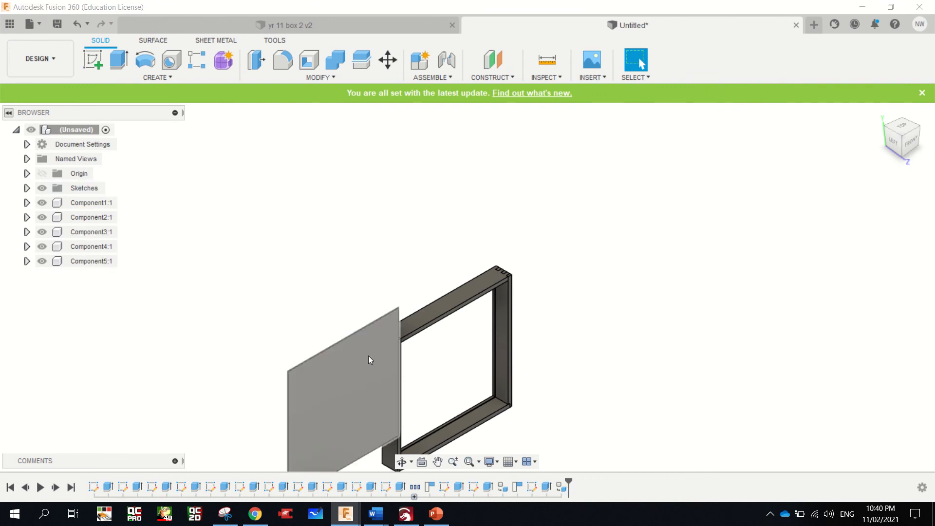
Move the panel as a component point to point, from its lower right front corner to where the frame's lower and right-hand grooves meet
scroll(393, 424, up, 5)
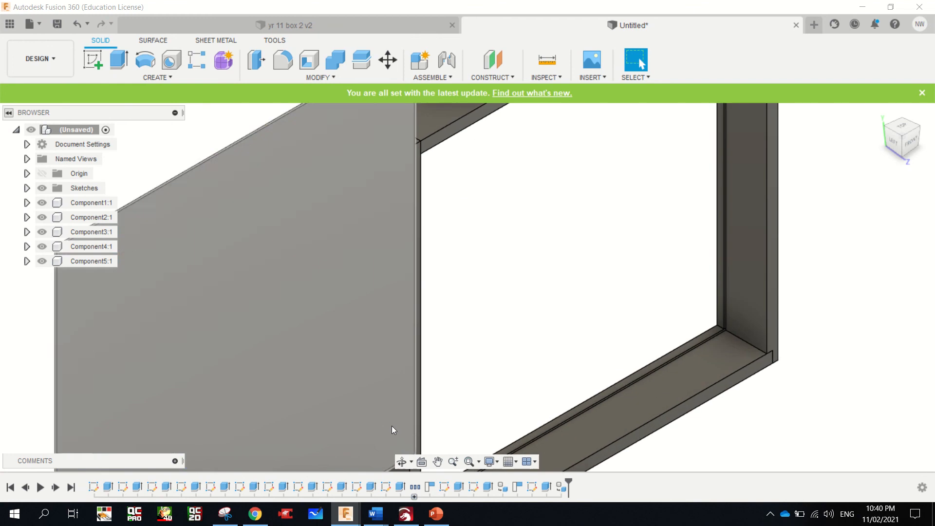
click(385, 401)
right_click(381, 369)
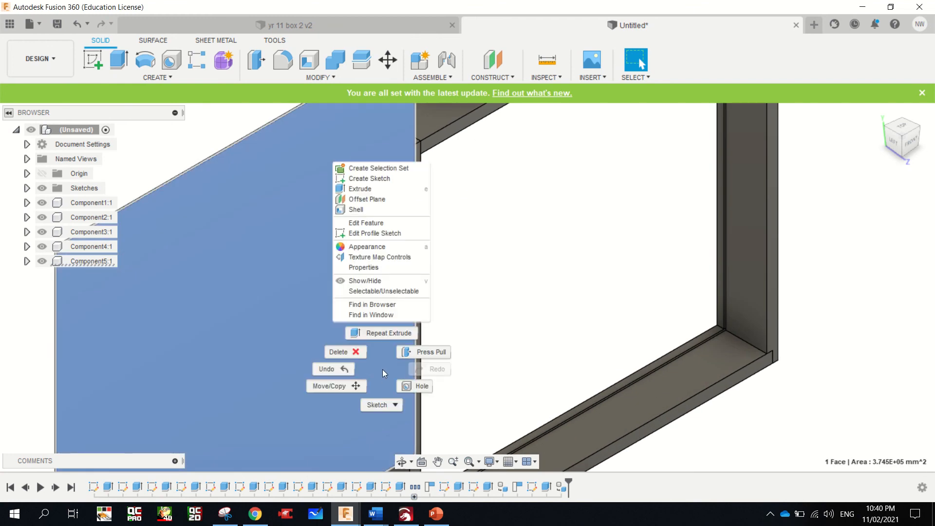
click(358, 384)
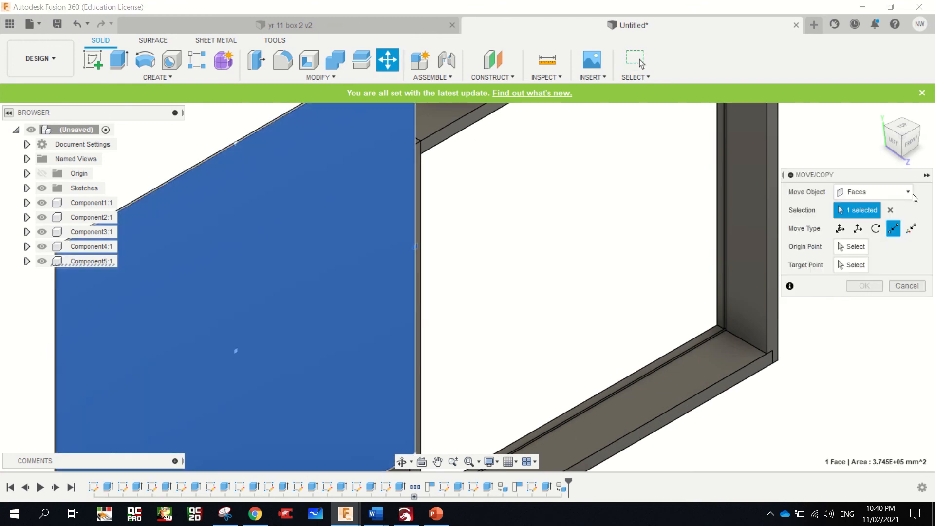
click(875, 192)
click(875, 216)
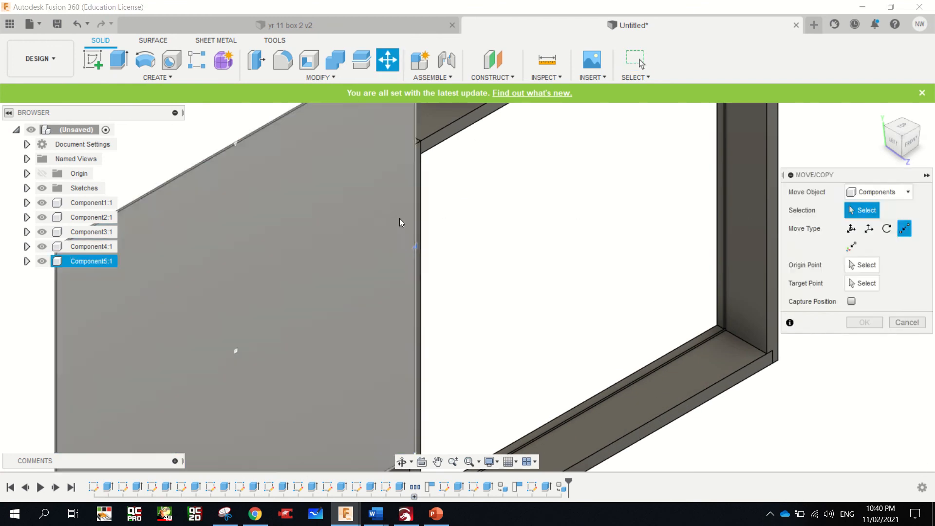
click(356, 230)
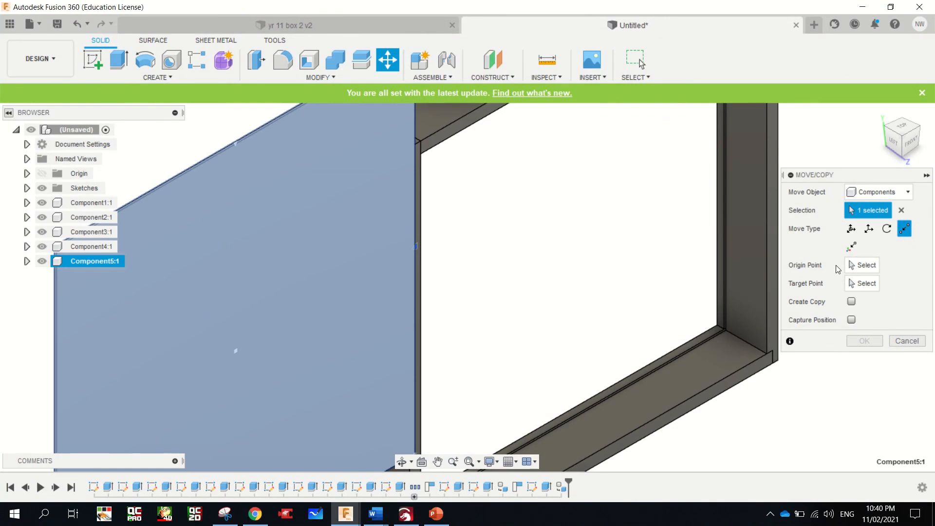
click(861, 265)
scroll(495, 306, down, 5)
scroll(478, 354, up, 3)
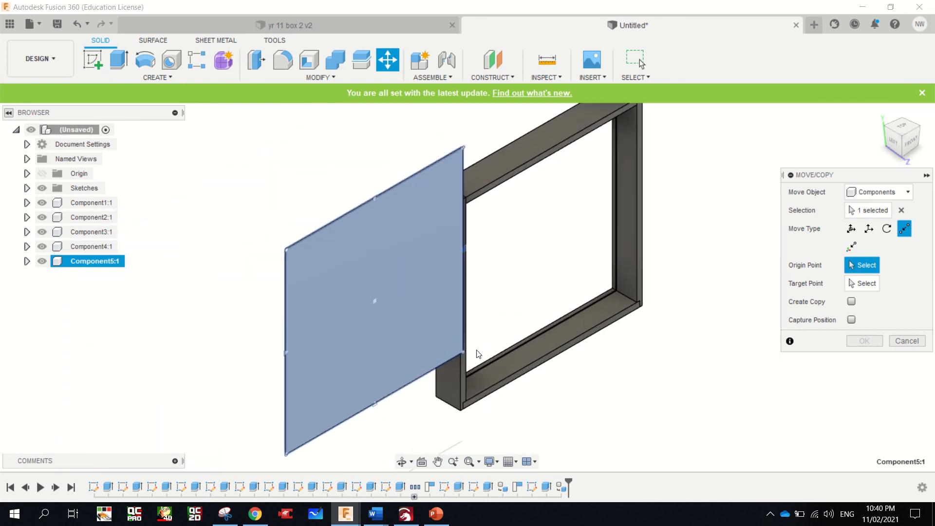
scroll(478, 354, up, 4)
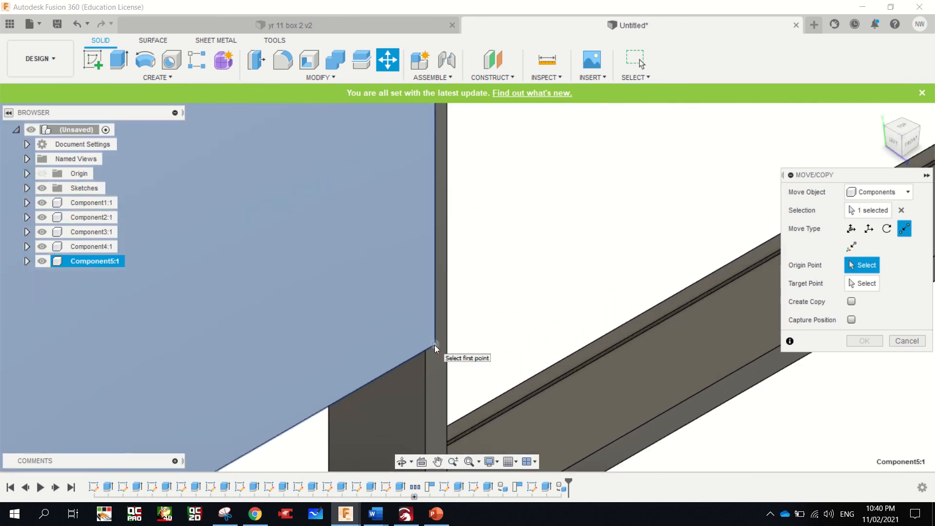
click(434, 345)
scroll(458, 350, down, 4)
scroll(609, 292, up, 4)
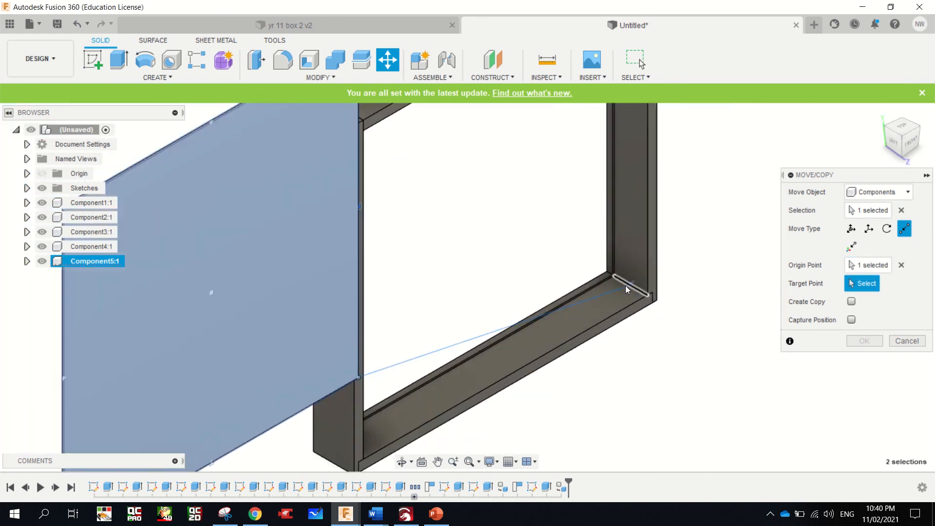
scroll(626, 285, up, 3)
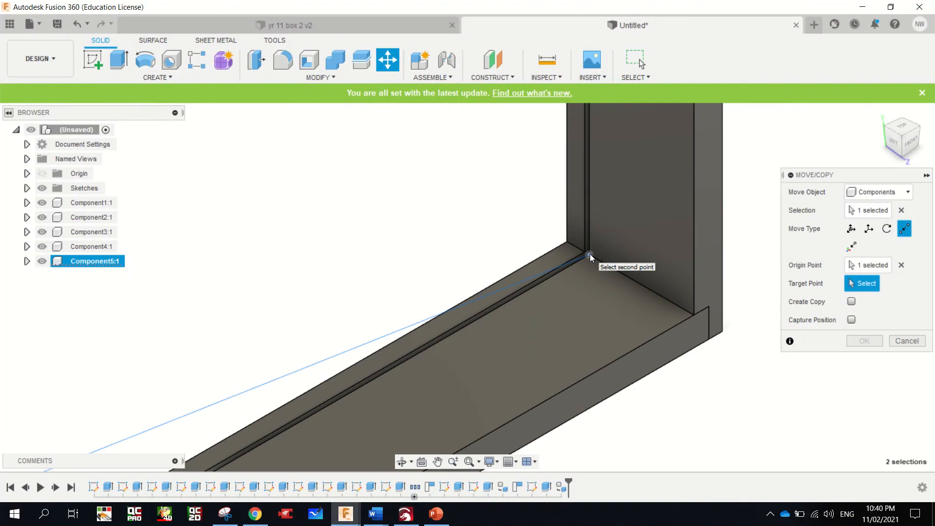
click(589, 254)
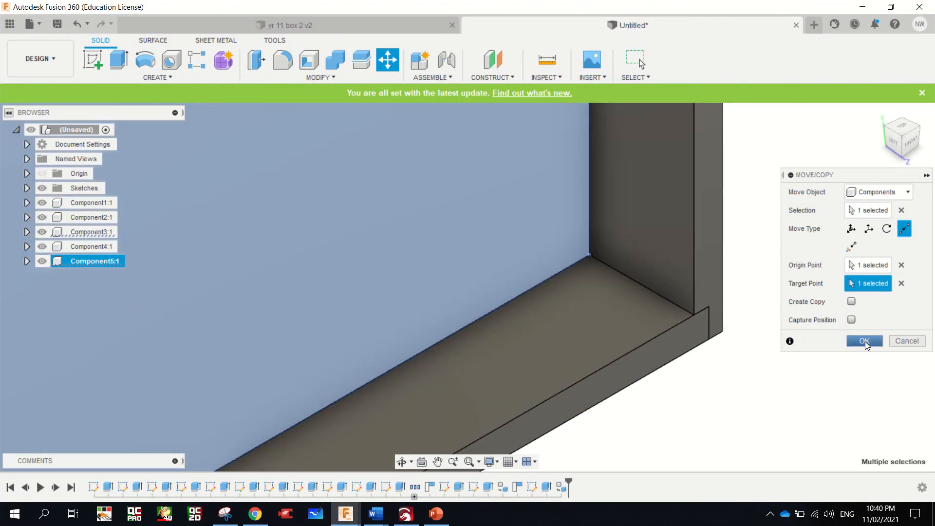
click(865, 341)
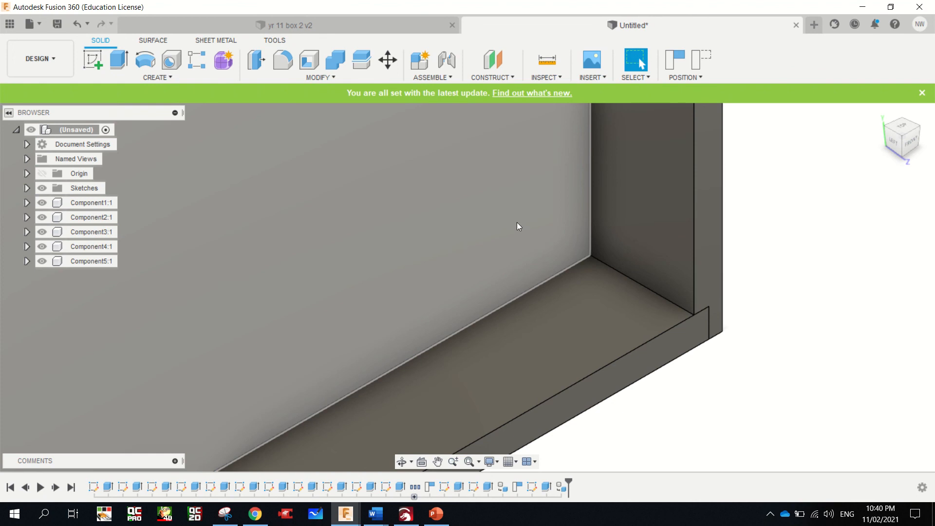
Translate the panel component 10 mm in X and -10 mm in Y so it sits in the grooves
click(506, 204)
right_click(506, 202)
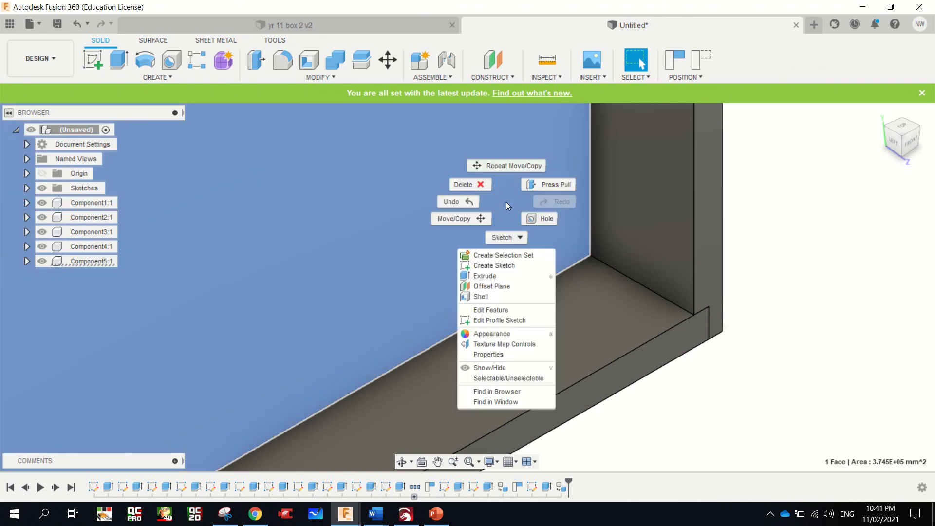
click(466, 224)
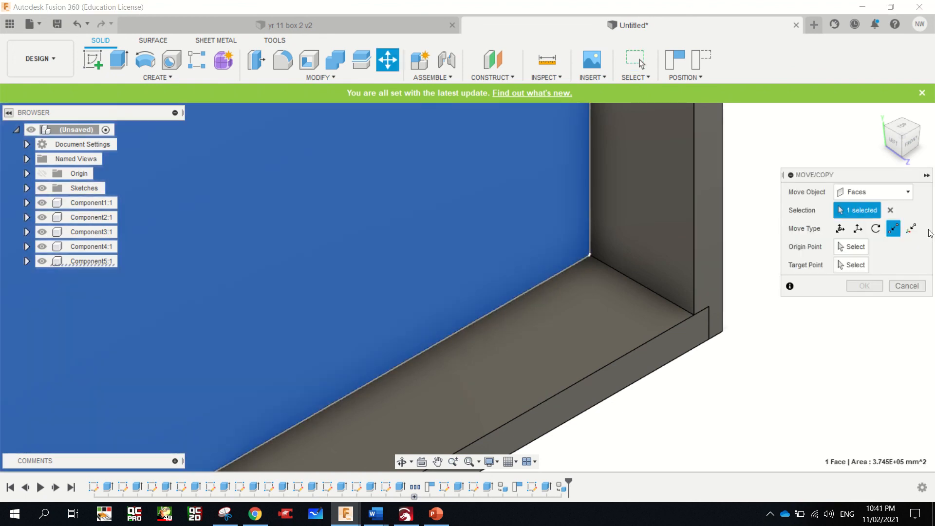
click(855, 192)
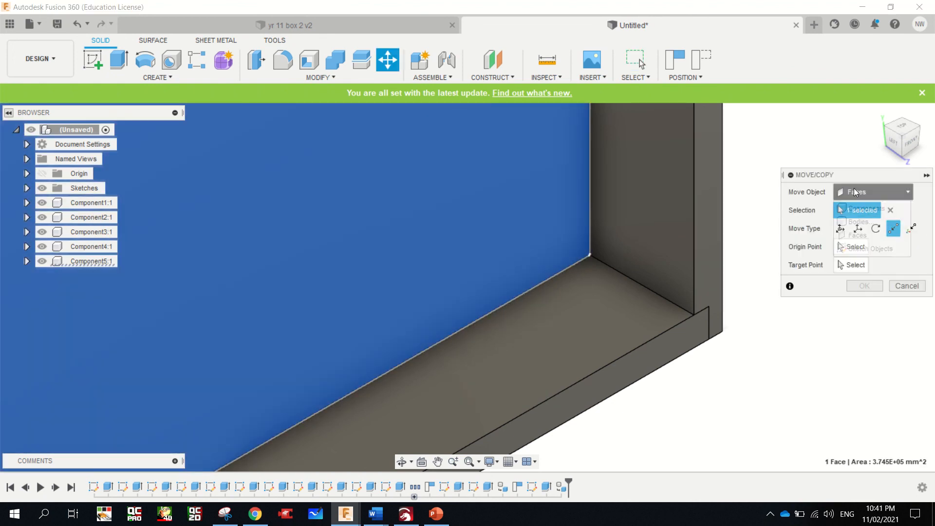
click(857, 207)
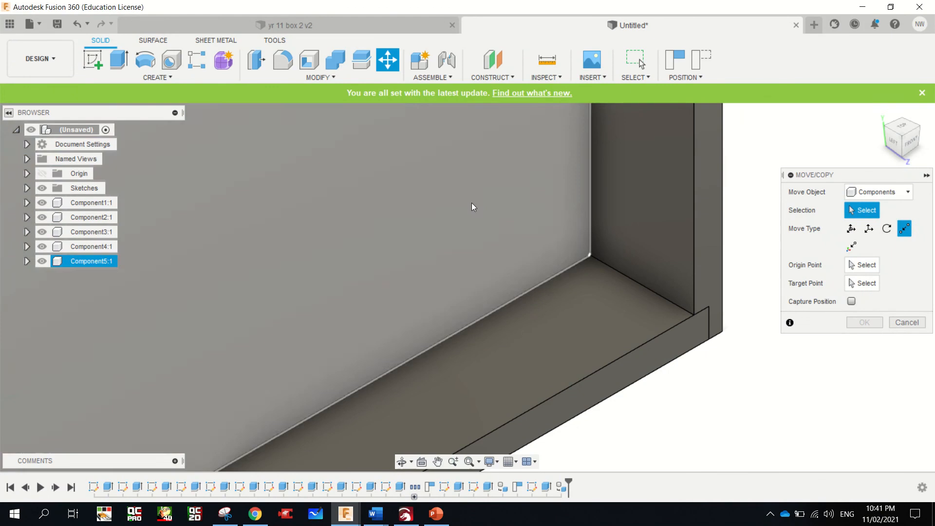
click(471, 203)
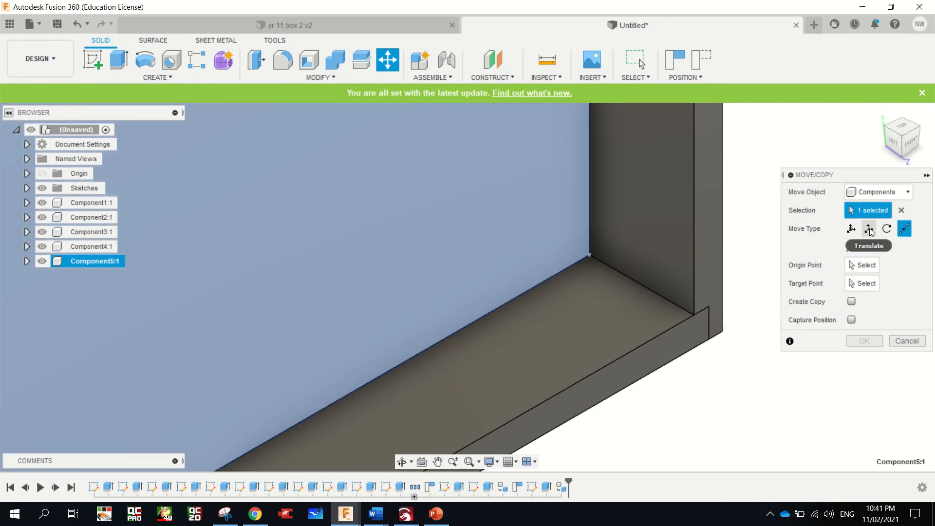
click(869, 230)
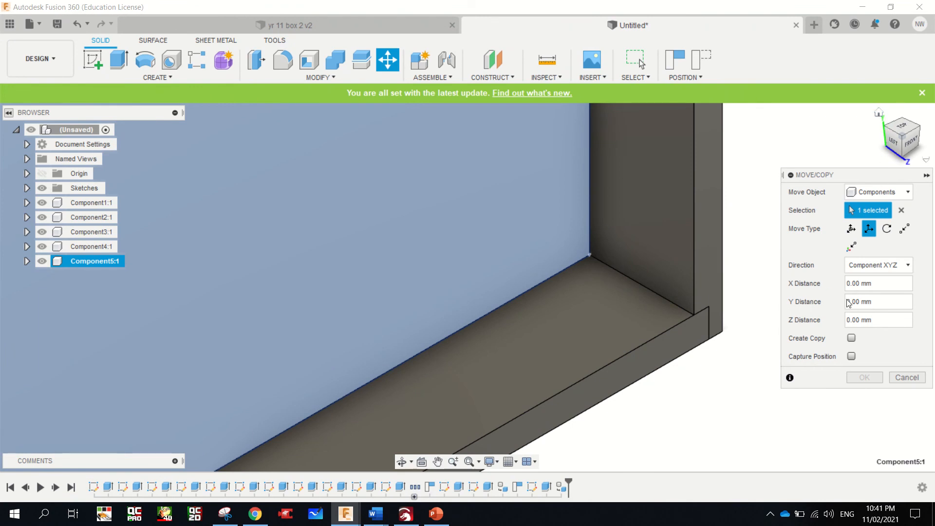
drag(860, 302, 847, 300)
text(-10)
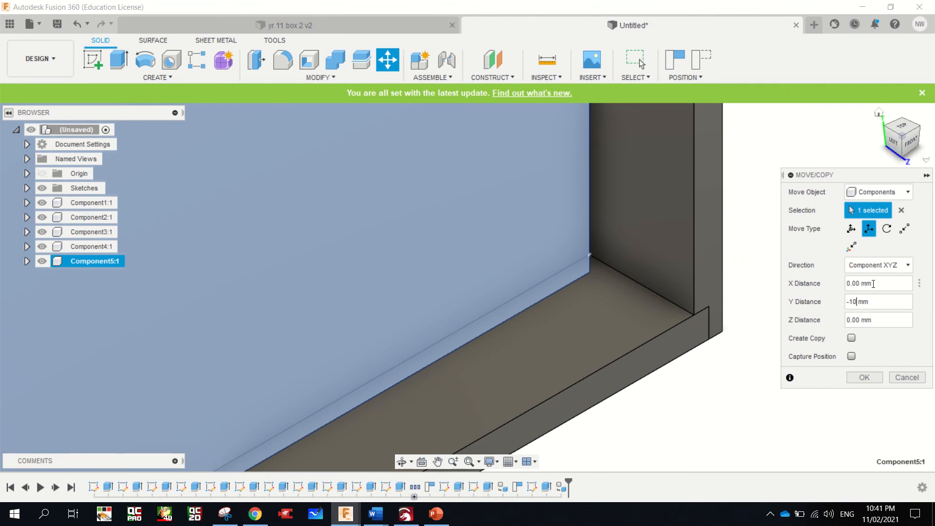
drag(859, 283, 843, 285)
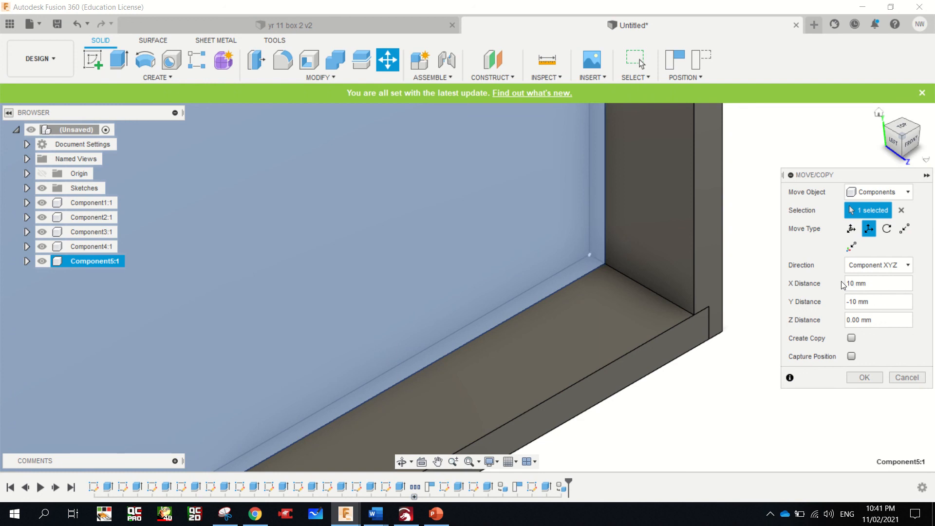
click(875, 376)
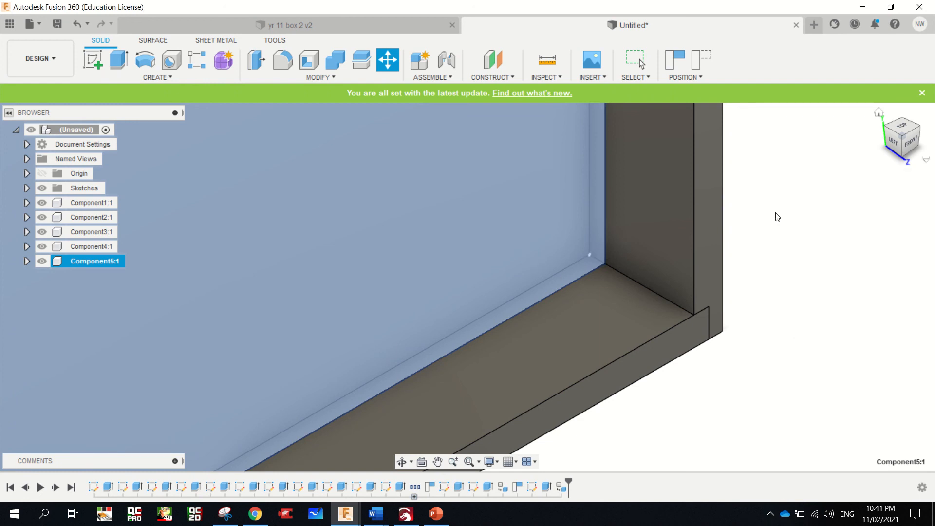
key(Escape)
scroll(724, 255, down, 5)
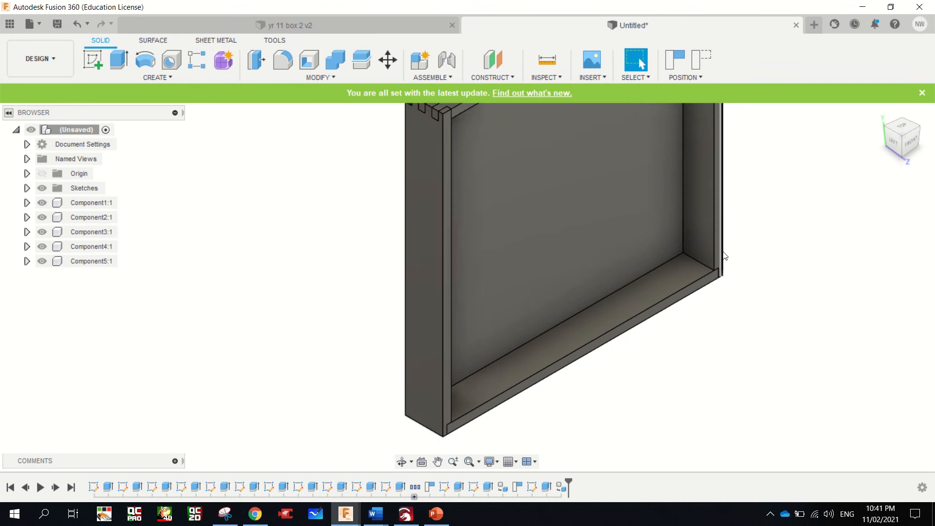
scroll(724, 255, down, 3)
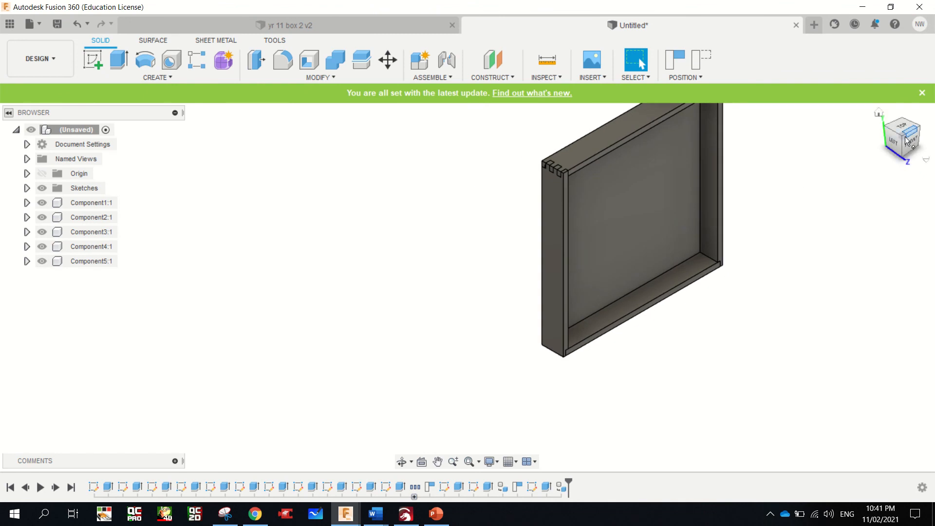
mouse_move(904, 137)
mouse_down()
mouse_move(931, 126)
mouse_move(891, 137)
mouse_move(928, 135)
mouse_up()
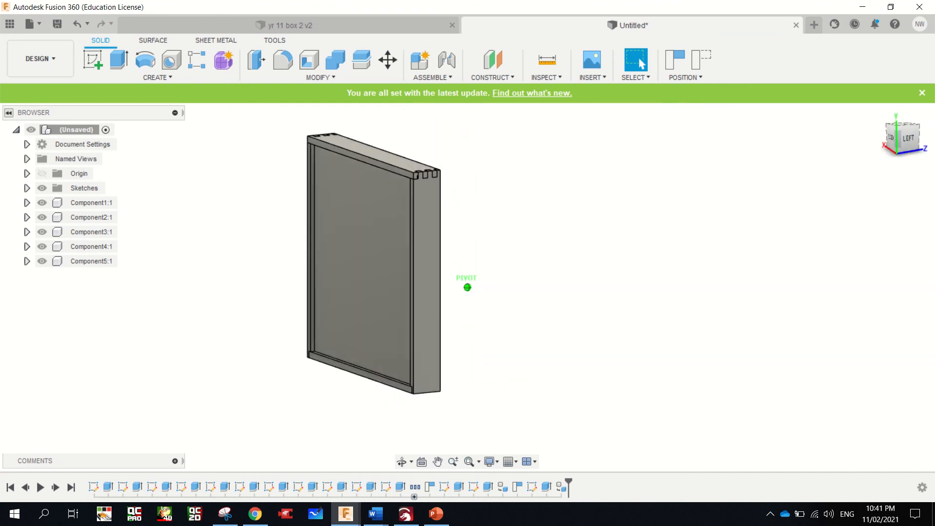
scroll(308, 164, down, 3)
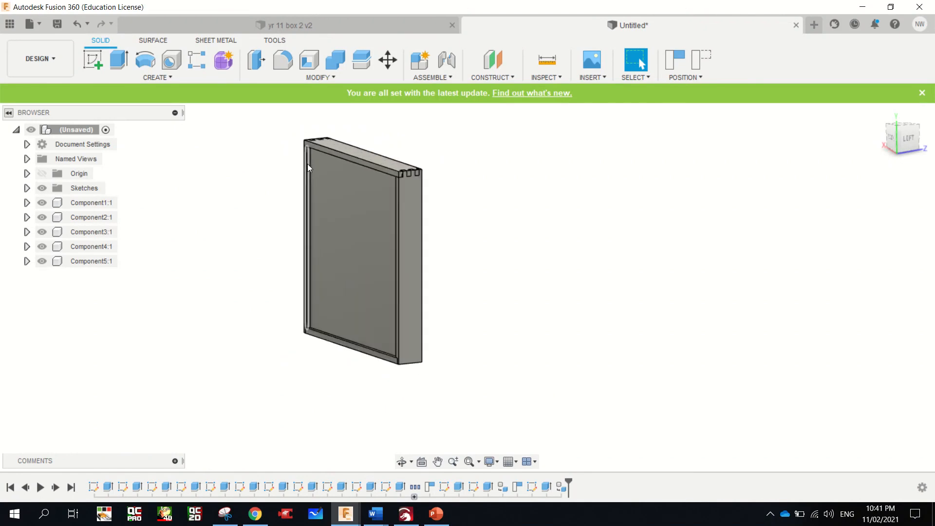
Return the box to its home view, open the Appearance settings for bodies and components, and dismiss the system update notification
scroll(308, 163, up, 5)
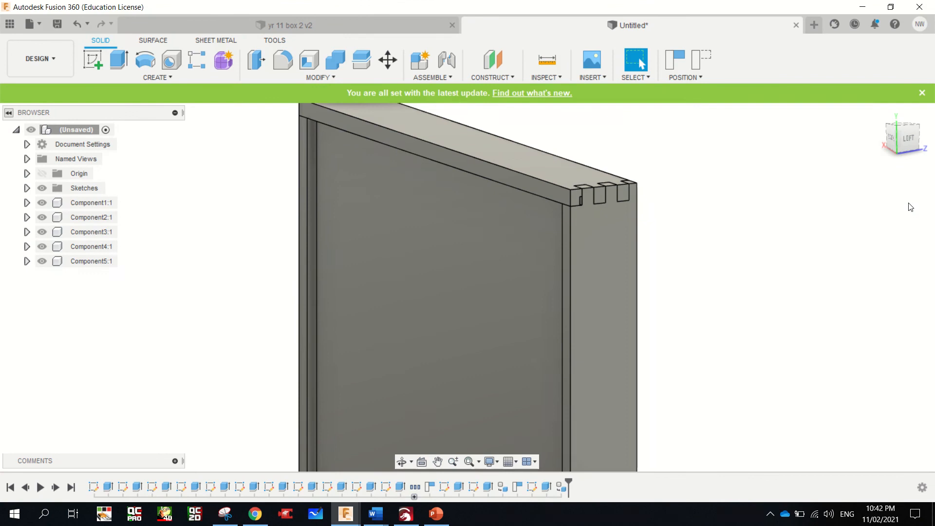
click(881, 114)
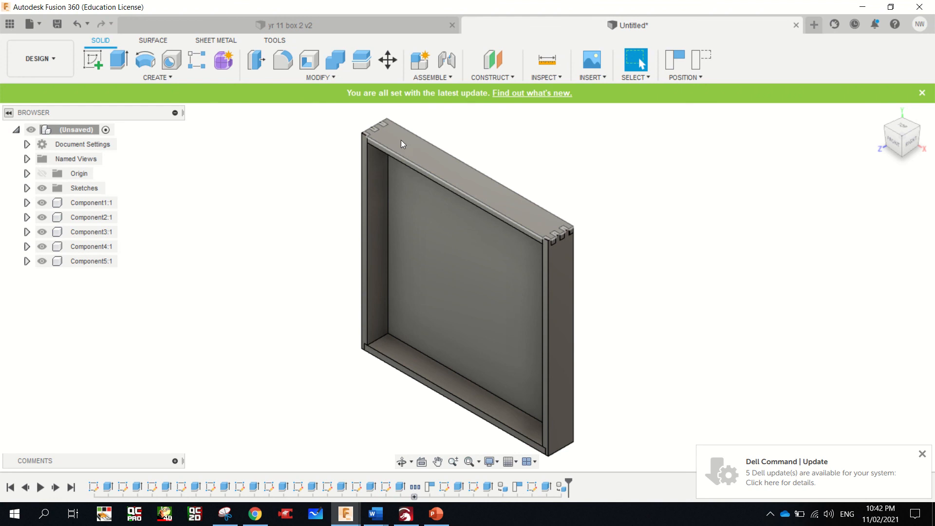
key(a)
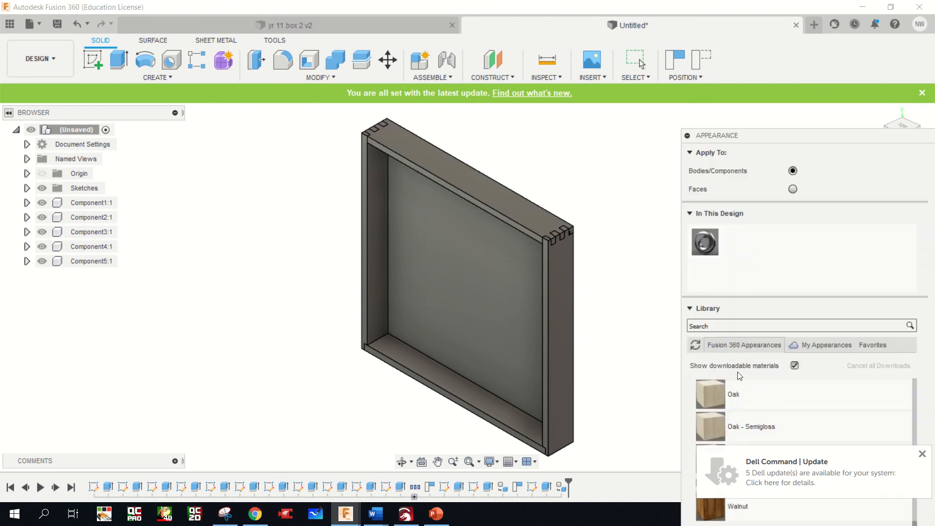
scroll(915, 418, up, 3)
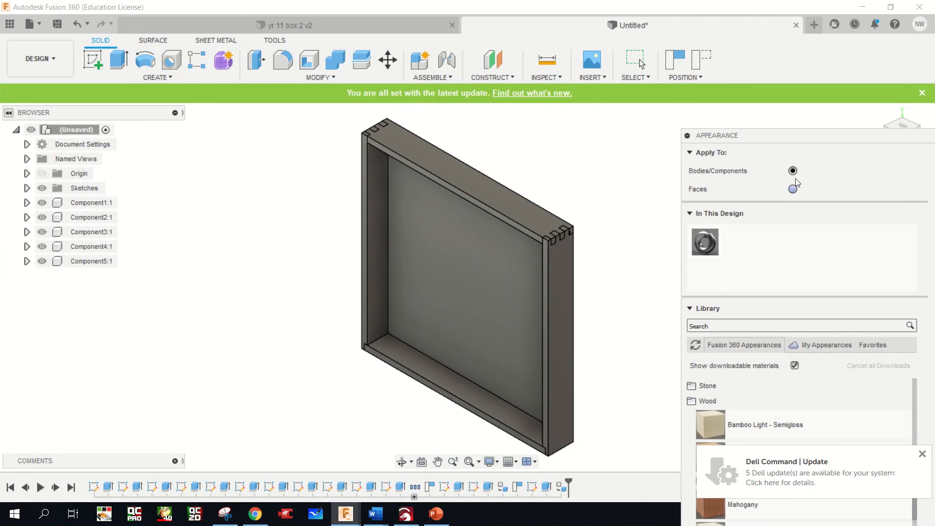
drag(806, 133, 801, 103)
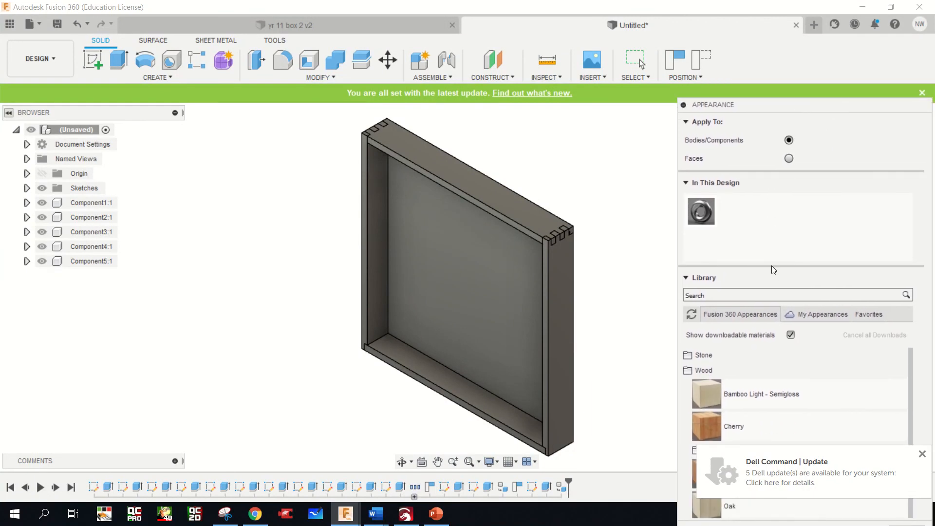
click(685, 279)
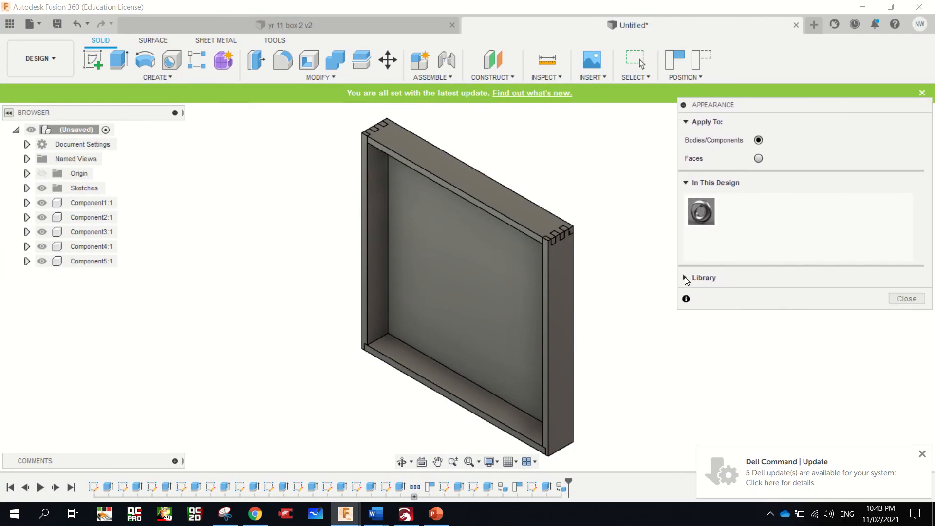
click(685, 279)
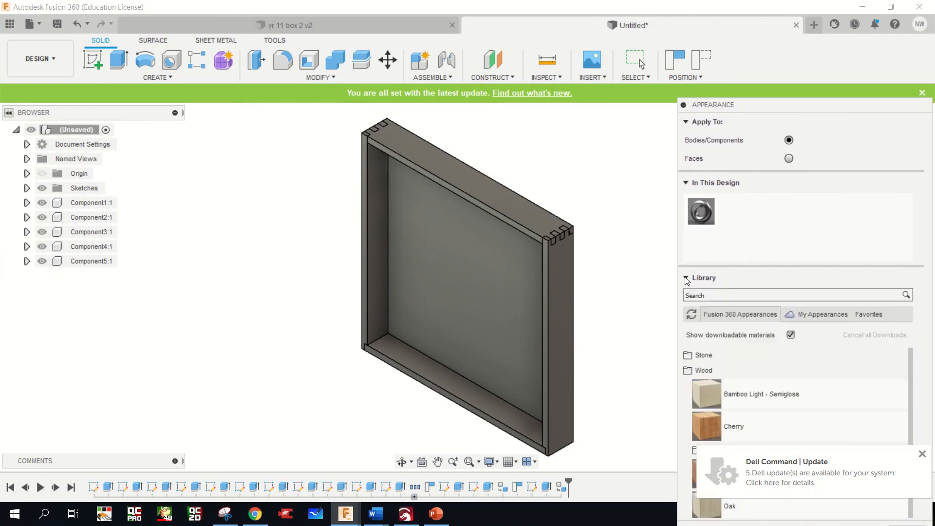
click(922, 454)
Apply the Paint - Enamel Glossy (Blue) appearance to all four sides of the box frame
drag(911, 473, 912, 363)
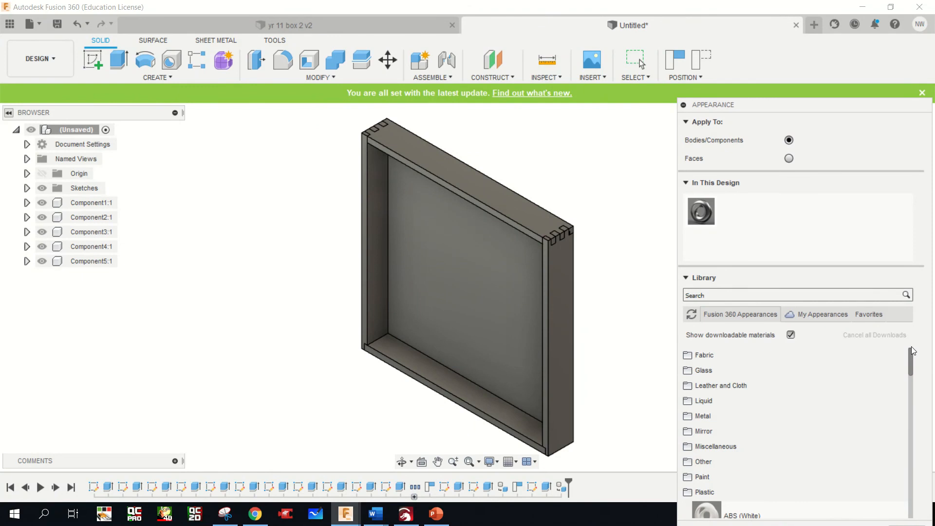
click(752, 479)
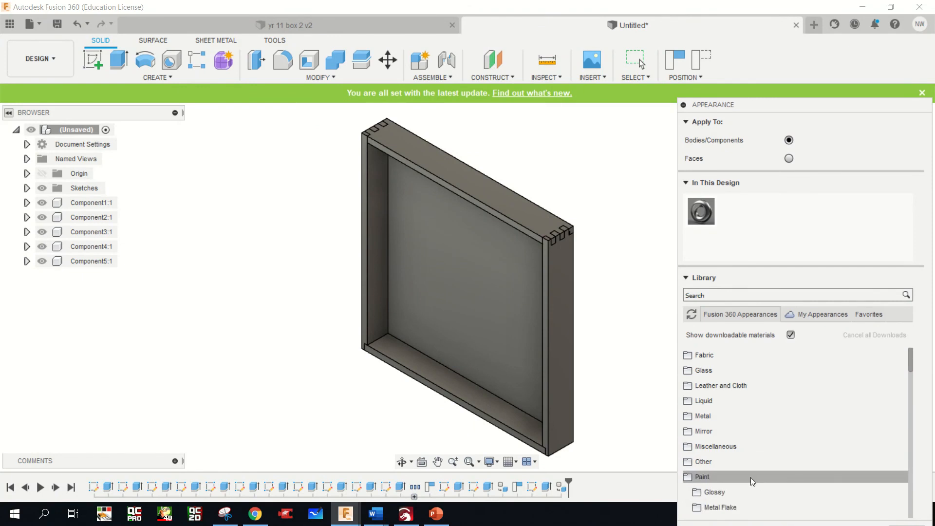
scroll(750, 478, down, 5)
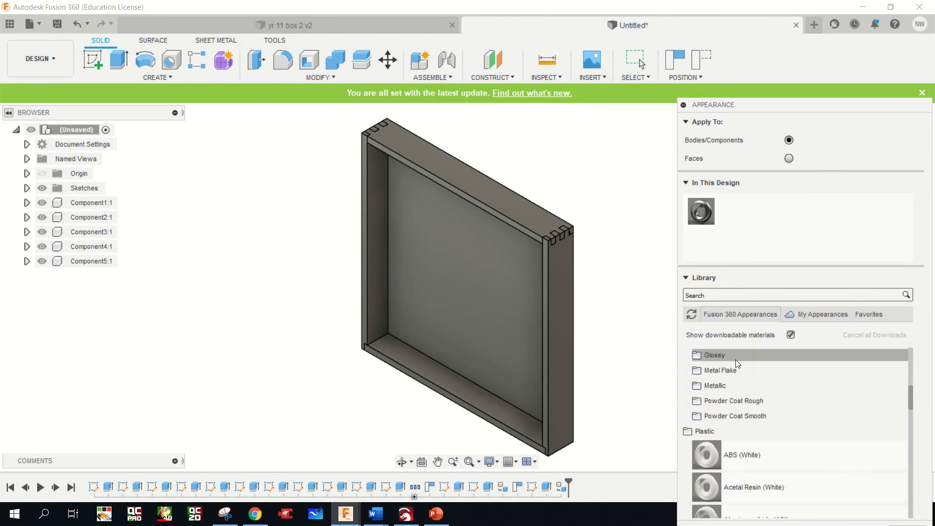
click(736, 361)
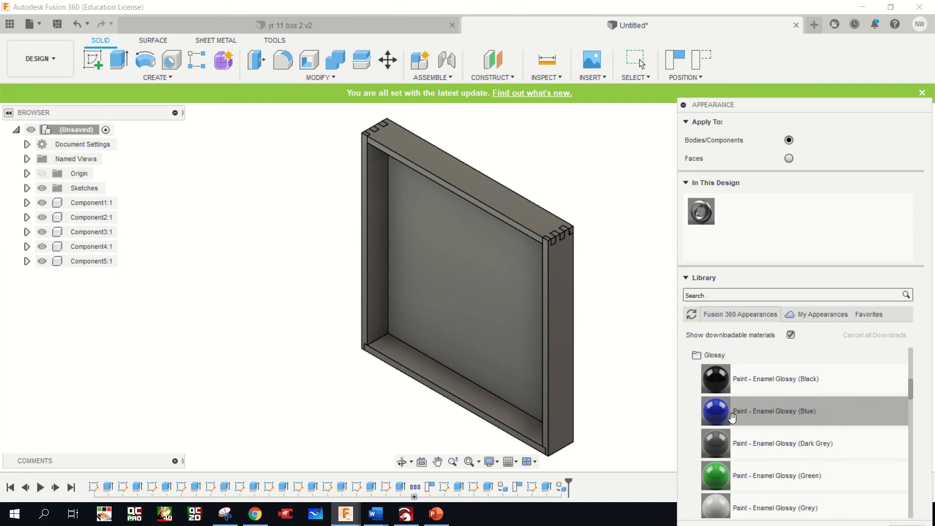
mouse_move(731, 417)
mouse_down()
mouse_move(720, 417)
mouse_move(555, 231)
mouse_move(539, 227)
mouse_up()
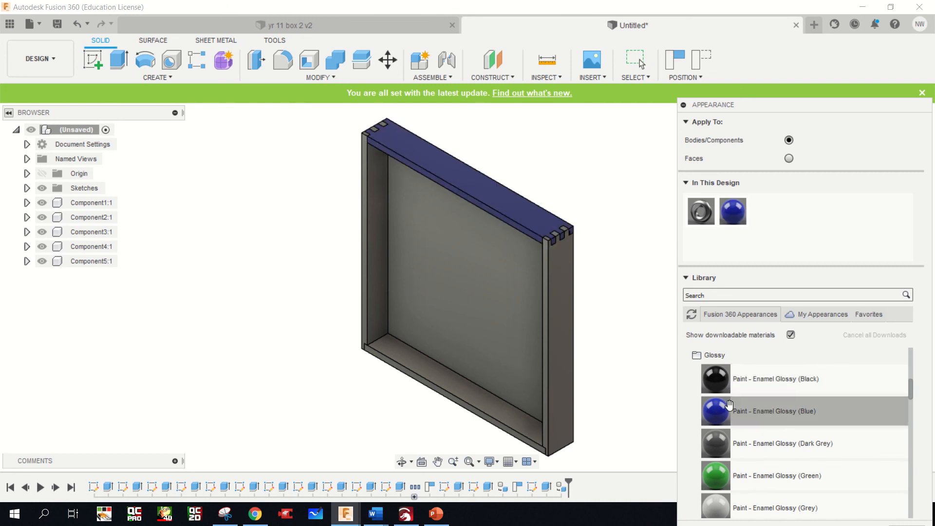
drag(598, 339, 560, 311)
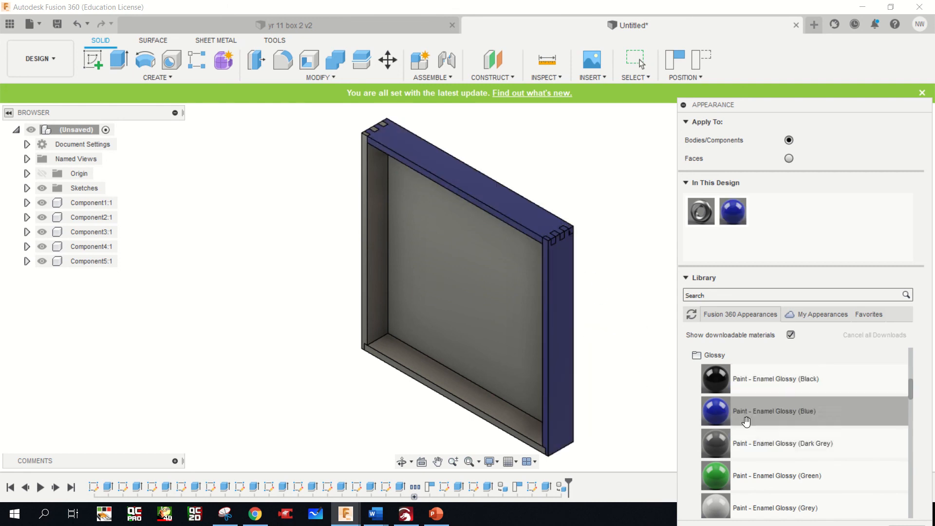
drag(722, 414, 508, 424)
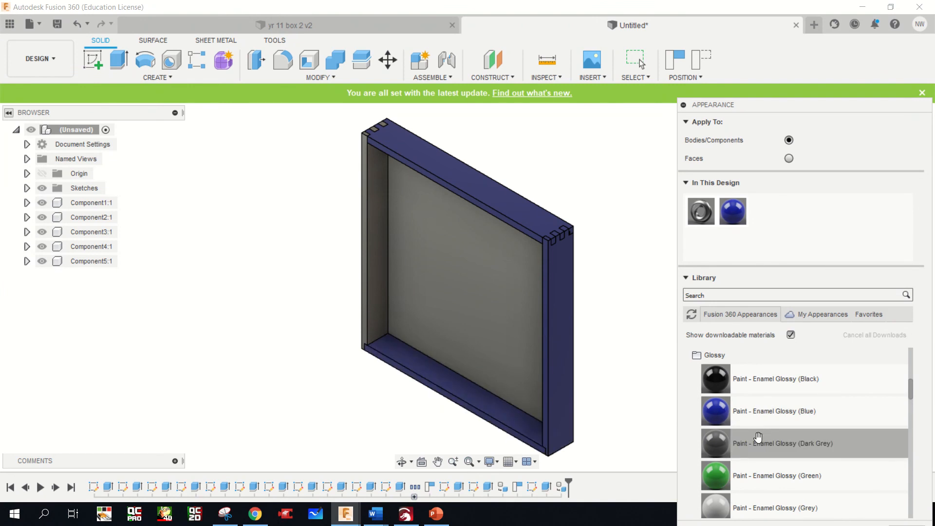
mouse_move(718, 412)
mouse_down()
mouse_move(359, 329)
mouse_move(366, 305)
mouse_up()
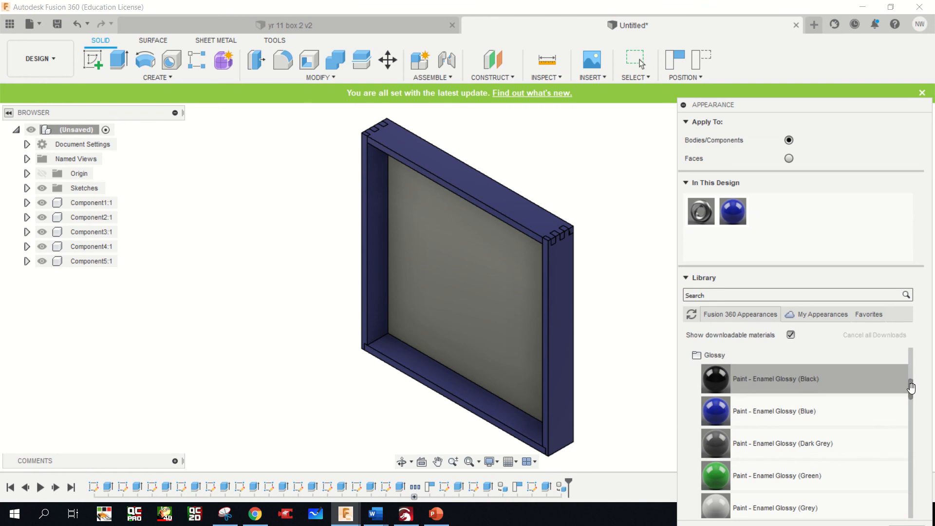
Apply the finished Pine wood appearance to all four sides of the box frame
mouse_move(908, 382)
mouse_down()
mouse_move(919, 482)
mouse_move(912, 504)
mouse_up()
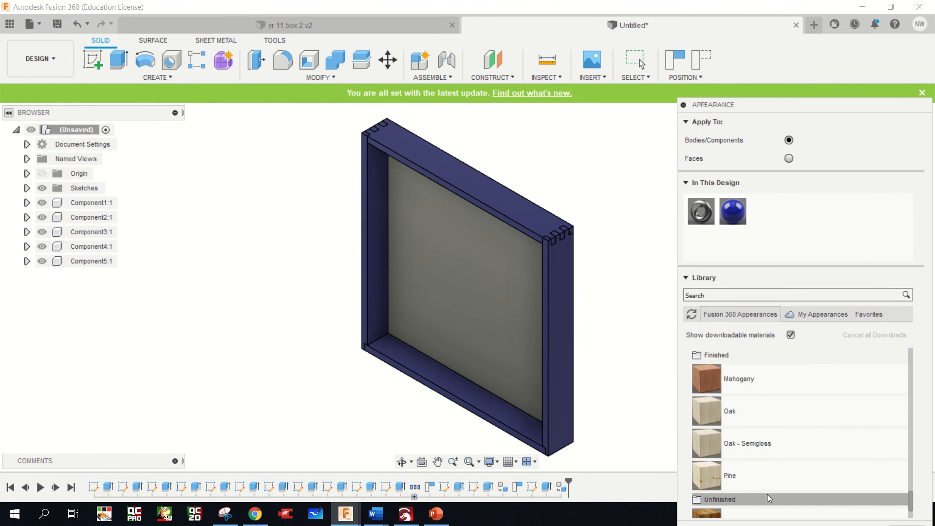
drag(718, 484, 550, 384)
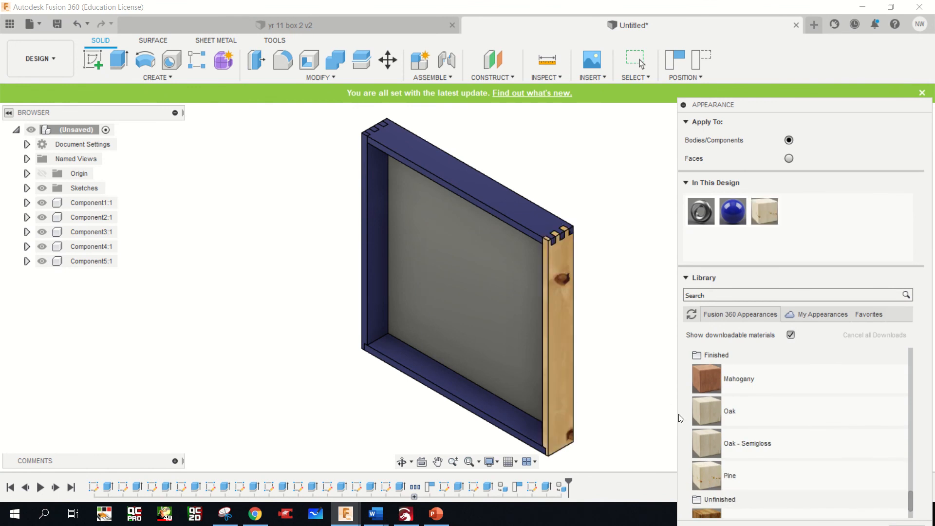
drag(725, 481, 530, 210)
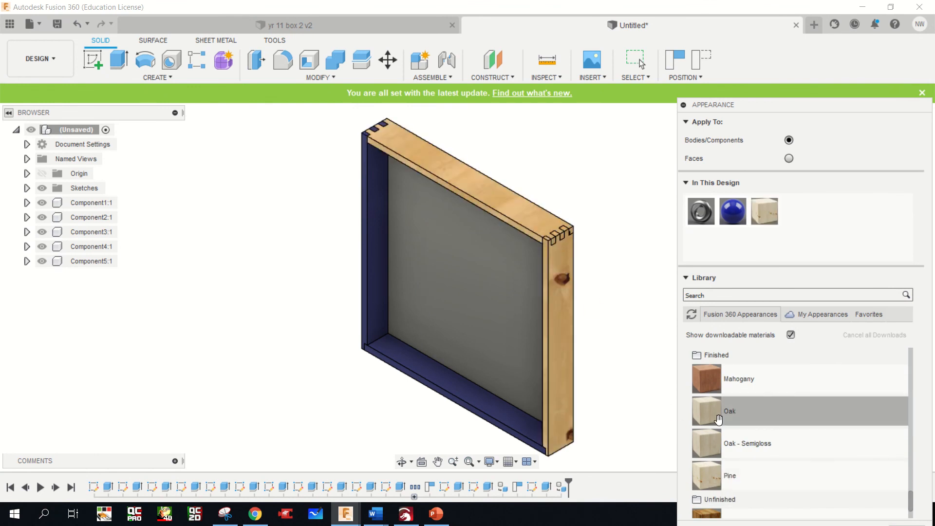
drag(712, 475, 372, 245)
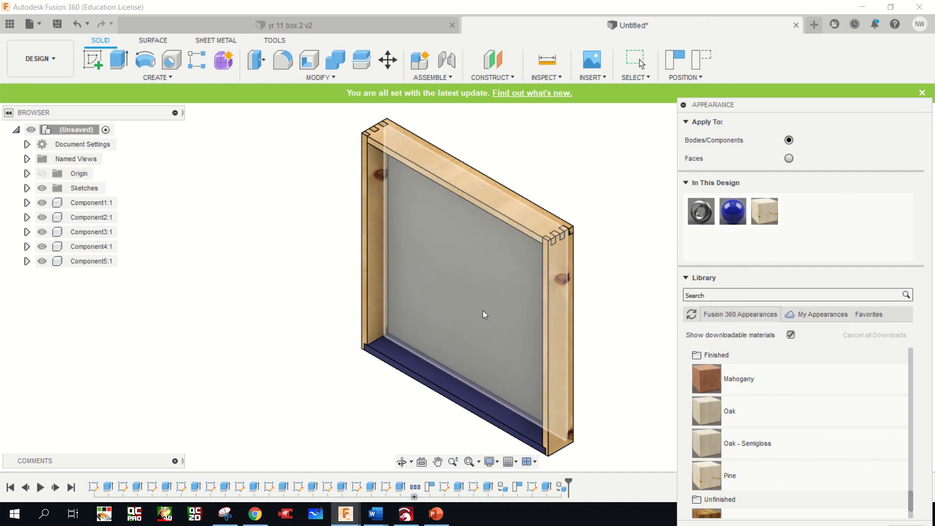
drag(707, 476, 504, 429)
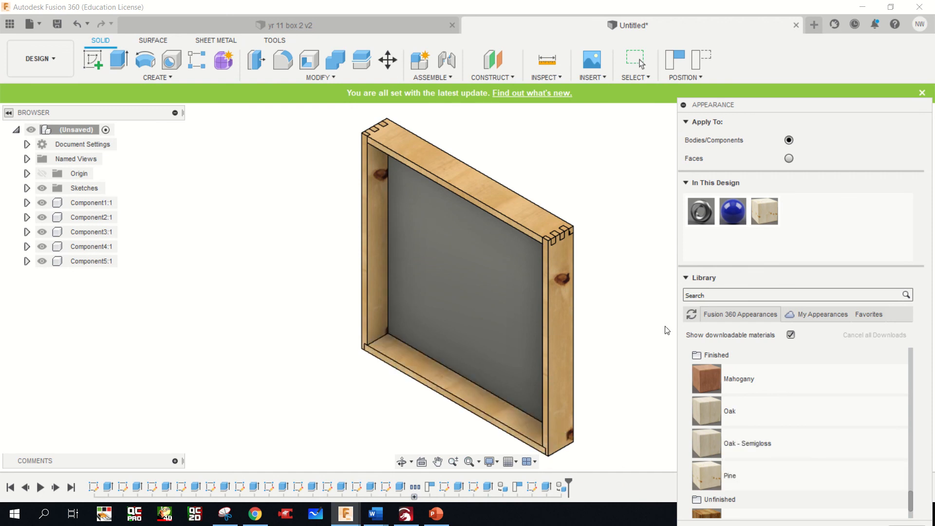
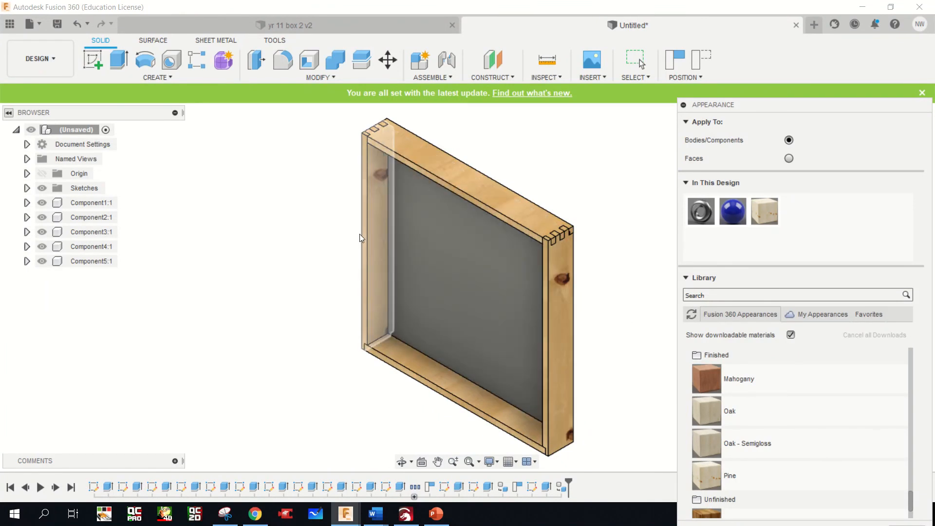
Collapse the appearance library and close the Appearance settings
scroll(875, 424, down, 2)
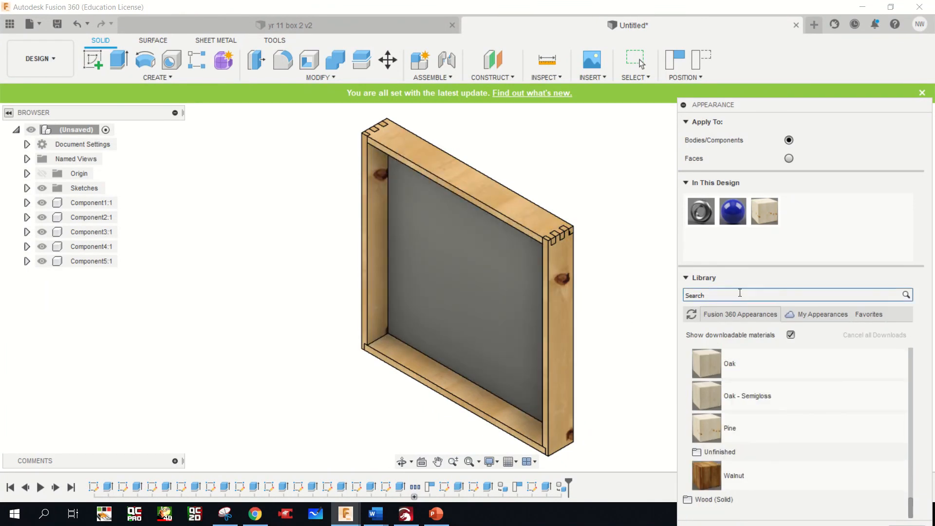
click(692, 278)
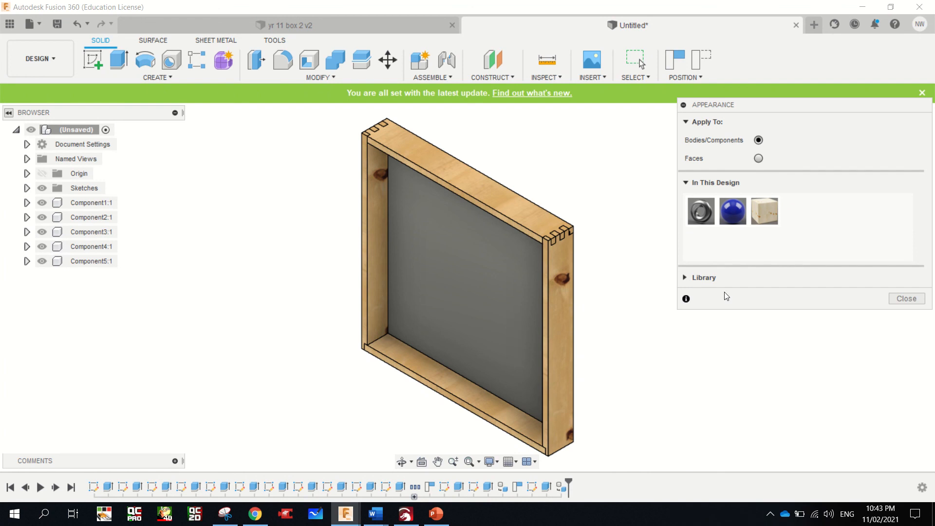
click(906, 299)
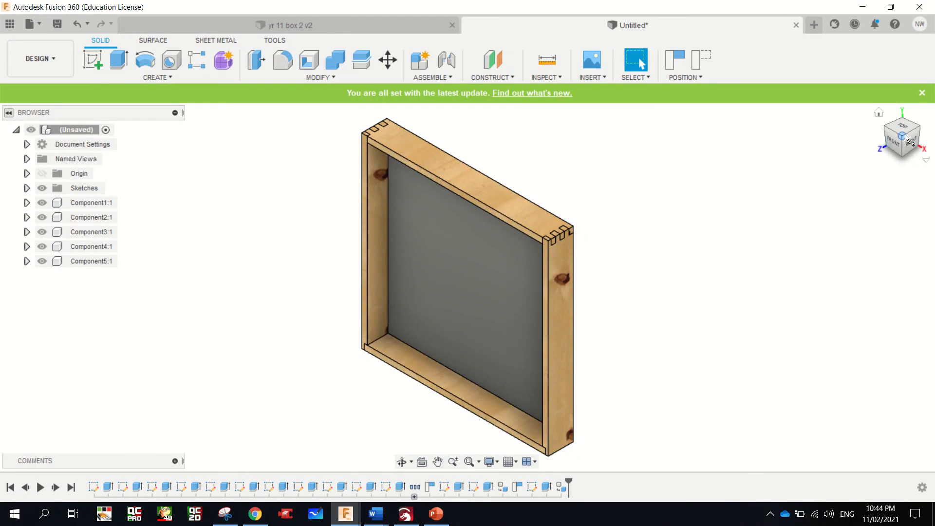
Measure the inside height of the box frame between its upper and lower inner corner vertices
drag(906, 138, 927, 129)
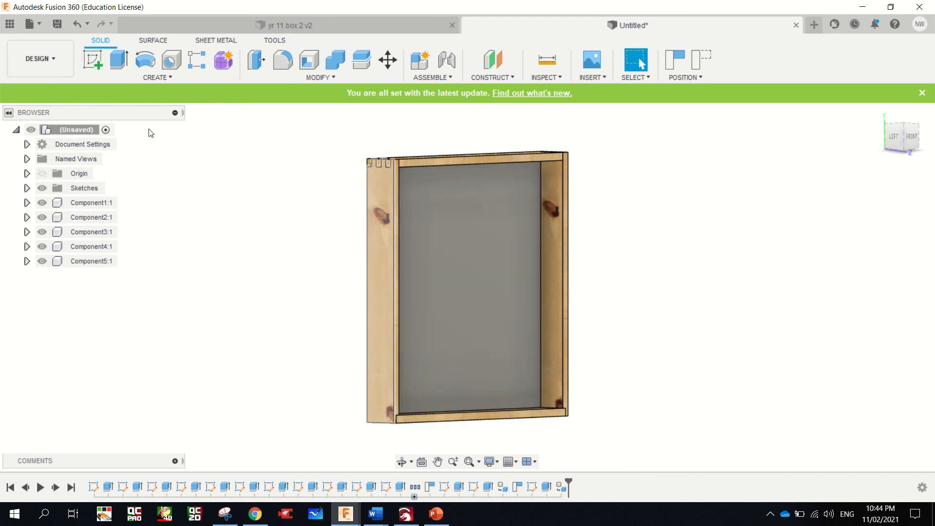
click(562, 93)
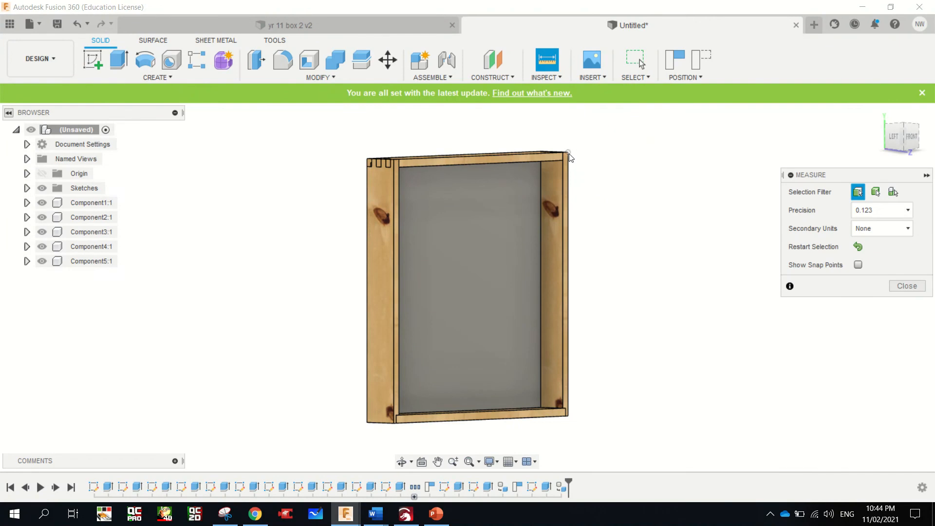
click(564, 162)
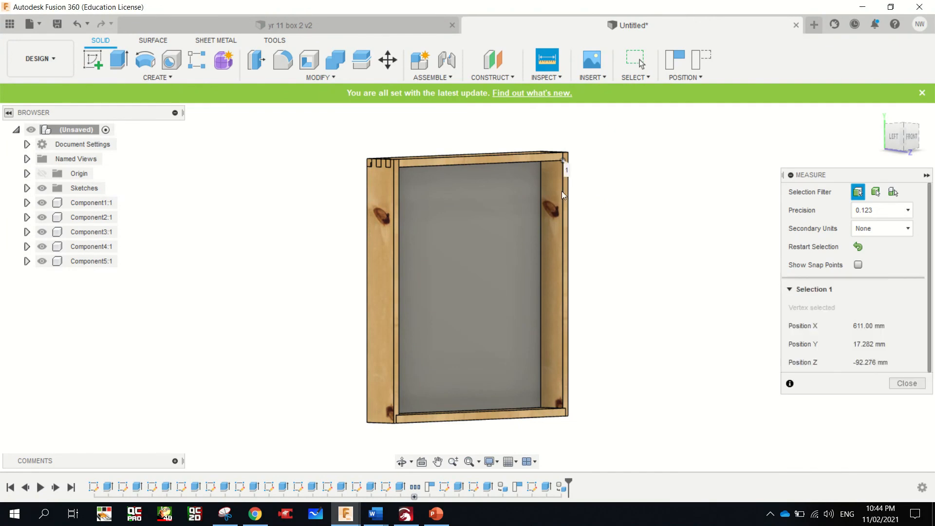
click(563, 408)
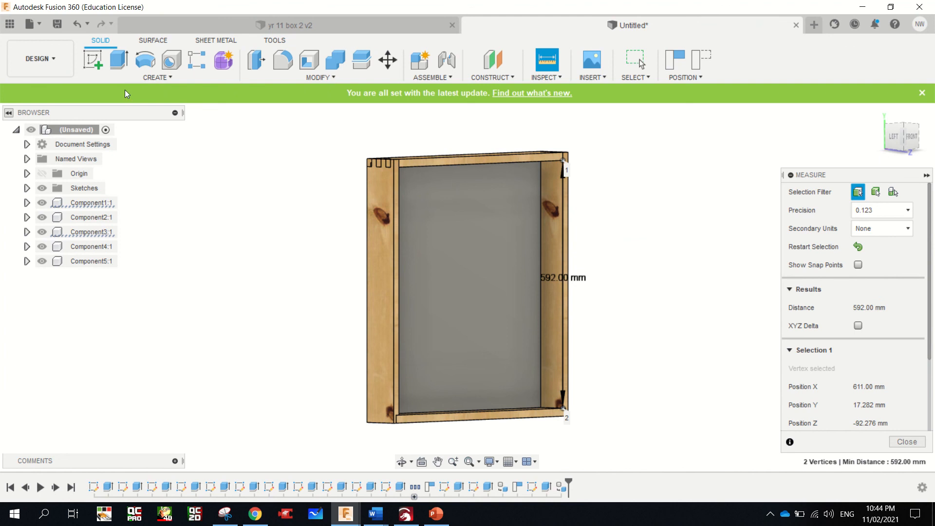
Sketch a 592 by 592 mm rectangle on the XY plane, starting up and away from the box frame
click(94, 61)
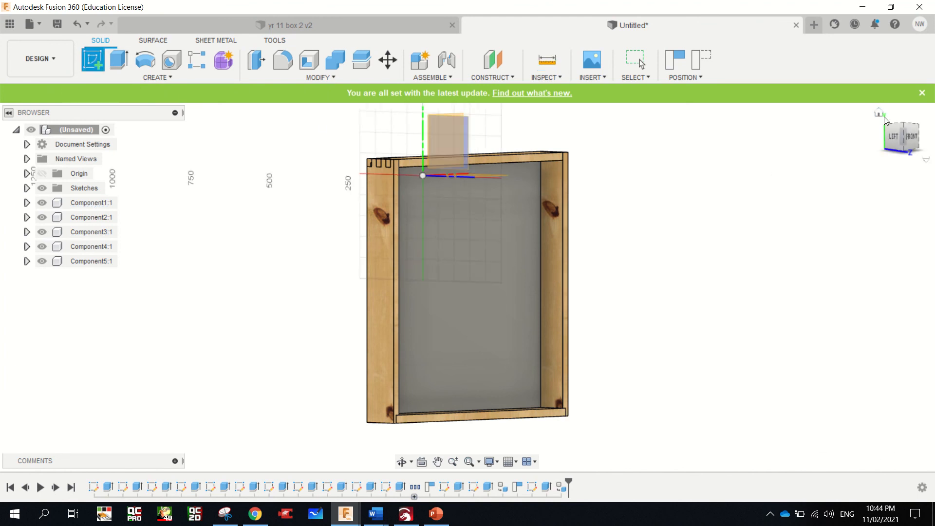
click(879, 112)
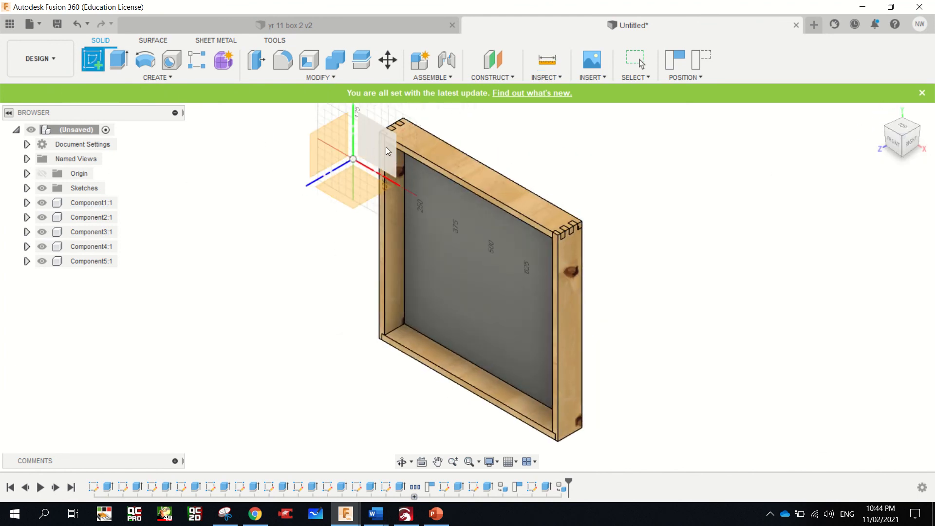
click(385, 147)
click(540, 276)
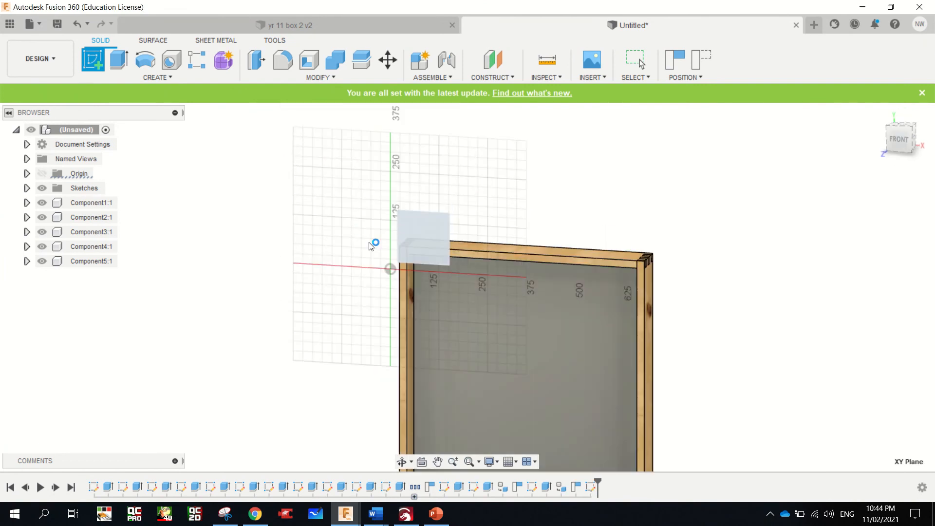
key(r)
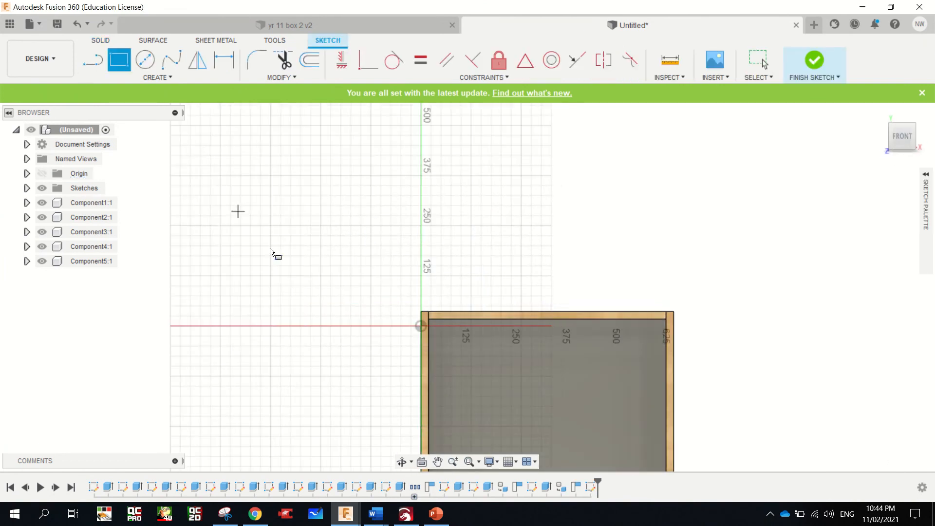
click(202, 220)
click(273, 269)
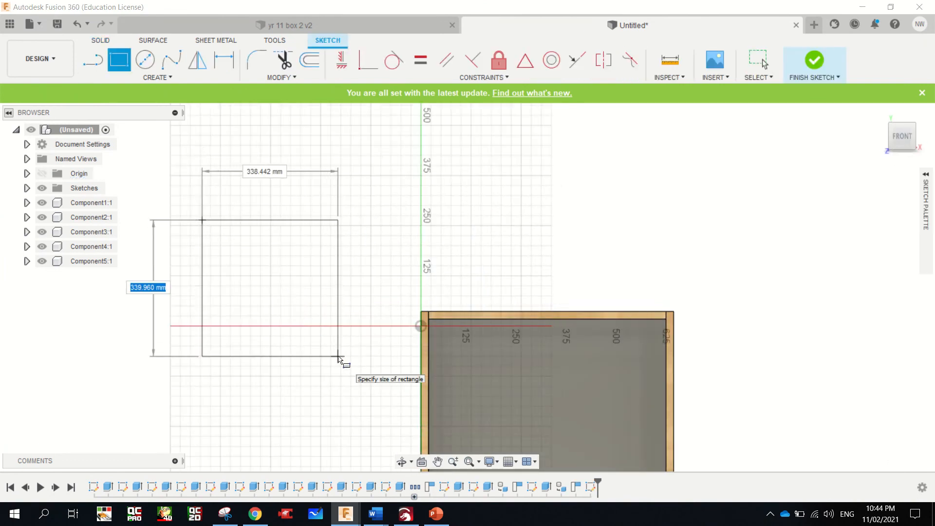
text(592)
key(Tab)
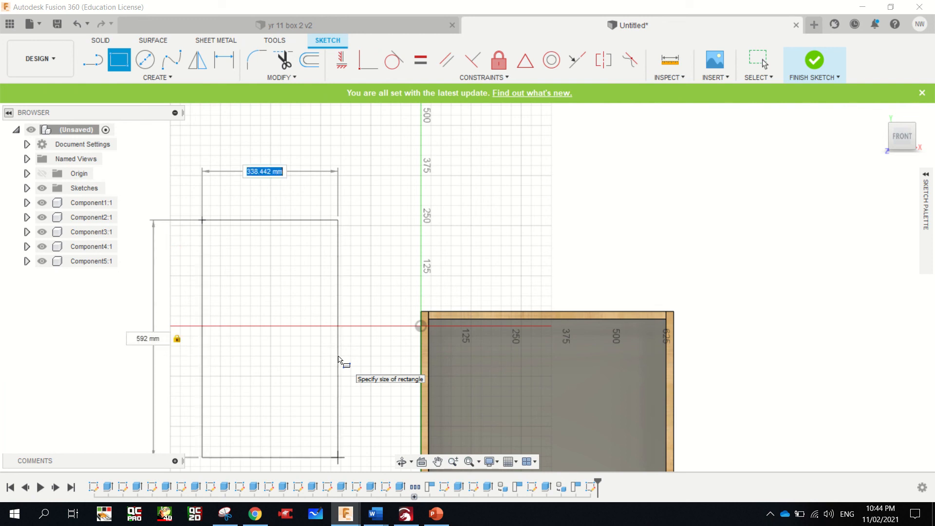
text(592)
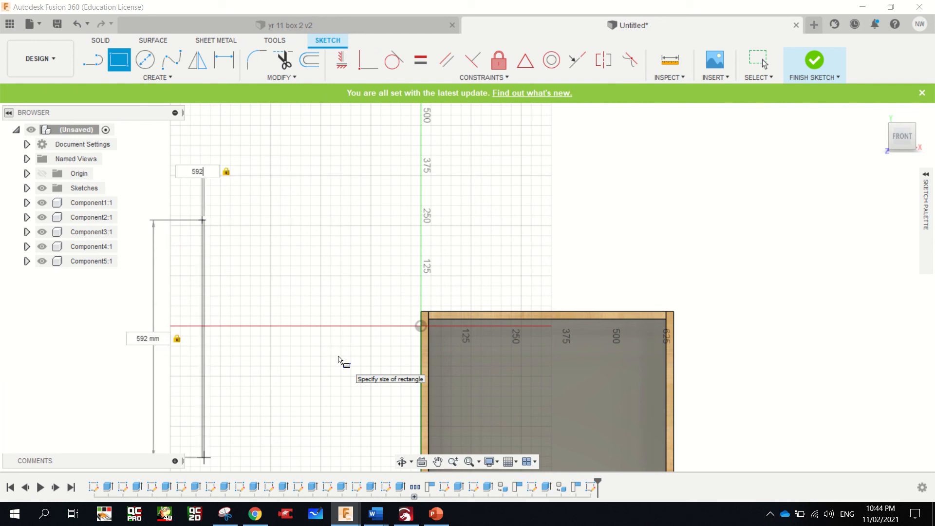
key(Return)
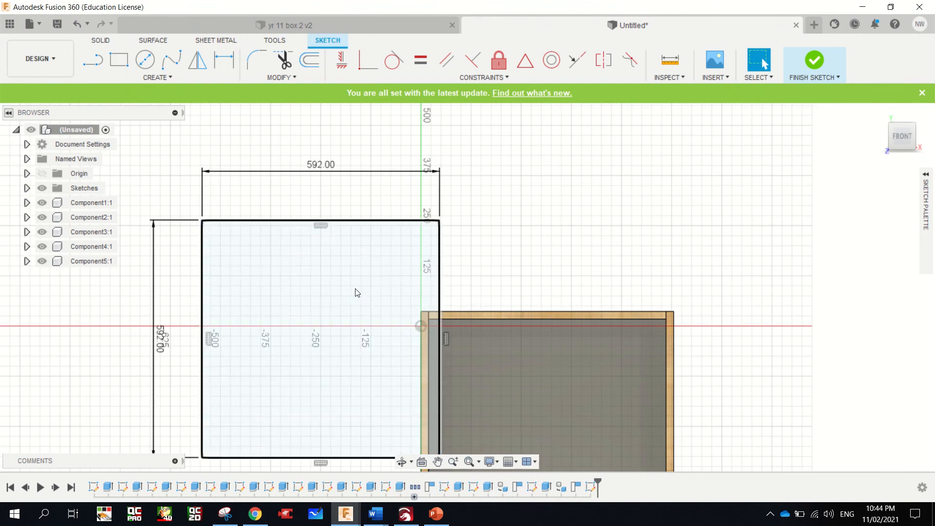
Extrude the 592 mm square profile 6 mm as a new body
click(374, 284)
key(e)
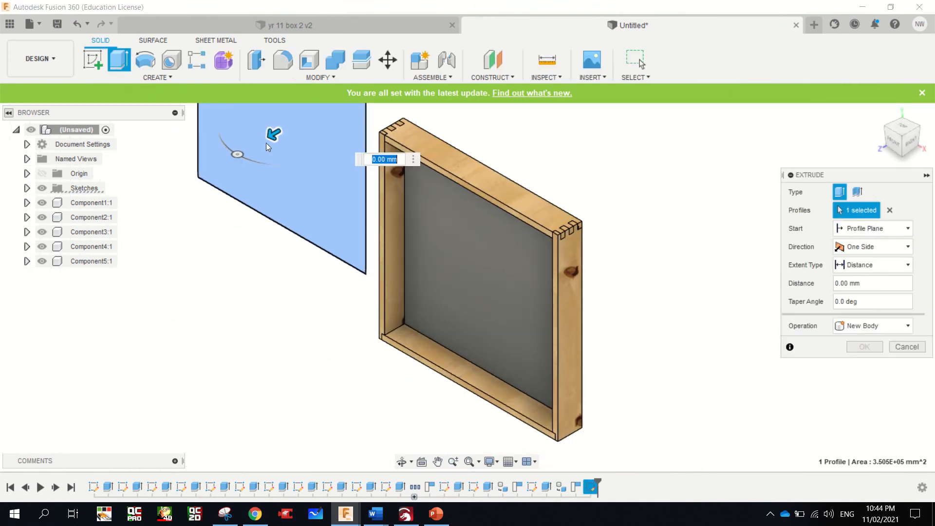
drag(268, 140, 263, 141)
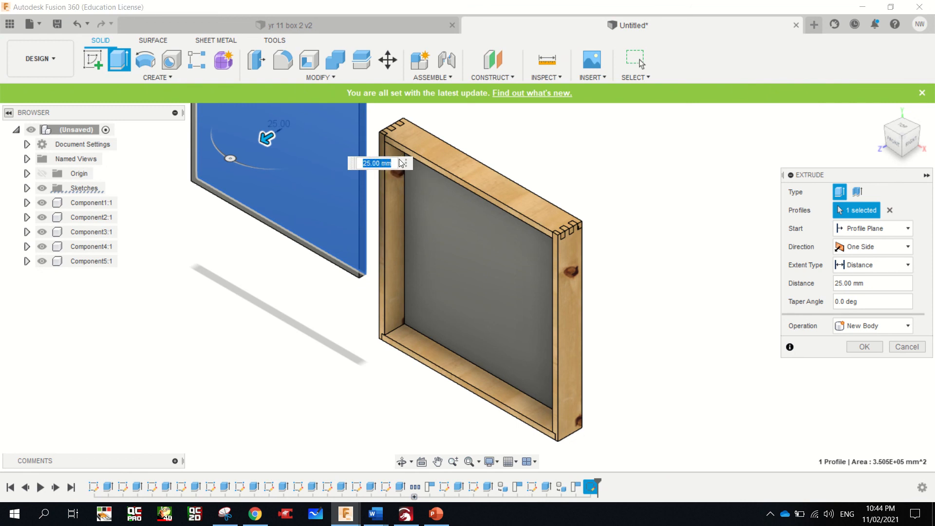
text(6mm)
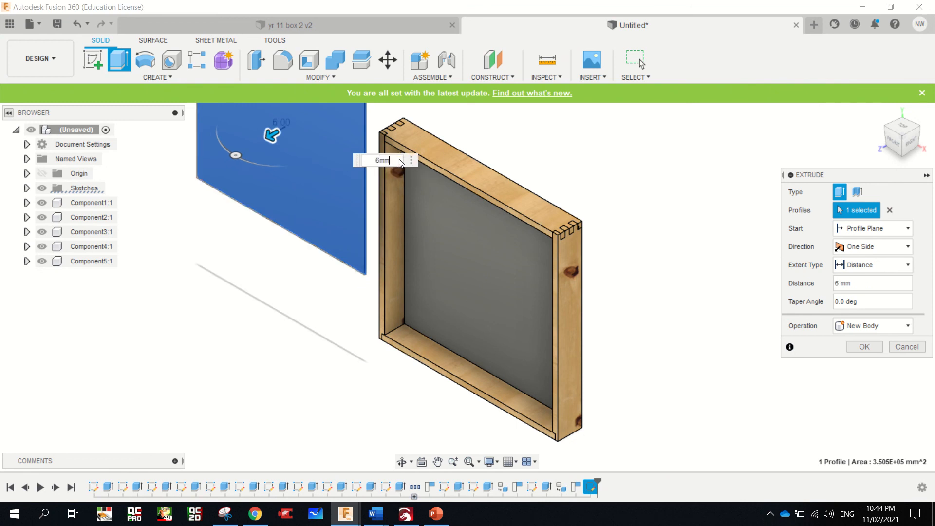
key(Return)
Bring the box and the new square panel into view and open the Appearance settings with the library expanded
scroll(355, 130, down, 5)
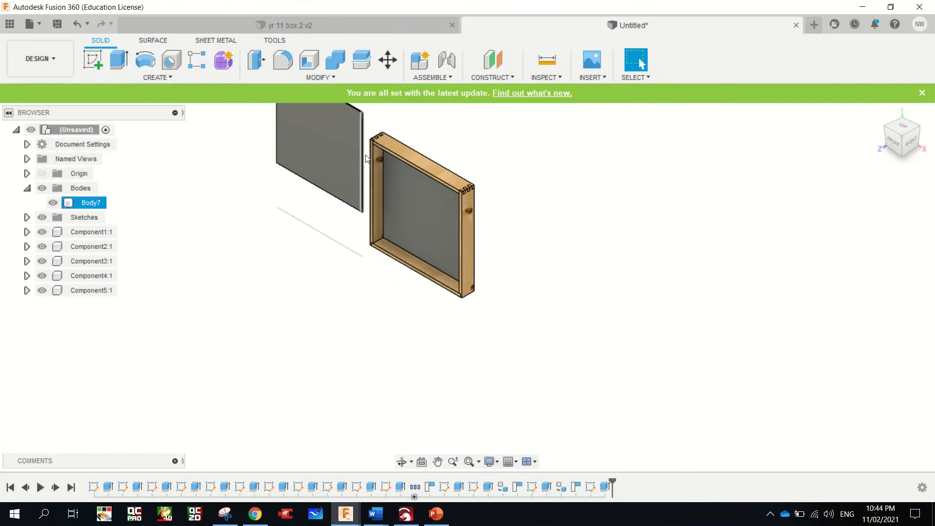
scroll(343, 123, down, 3)
scroll(331, 128, up, 6)
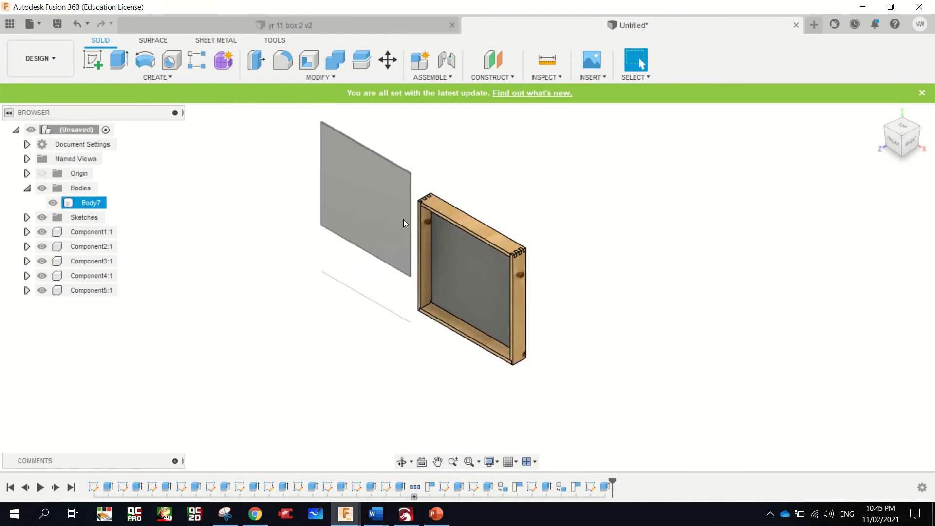
scroll(382, 178, up, 3)
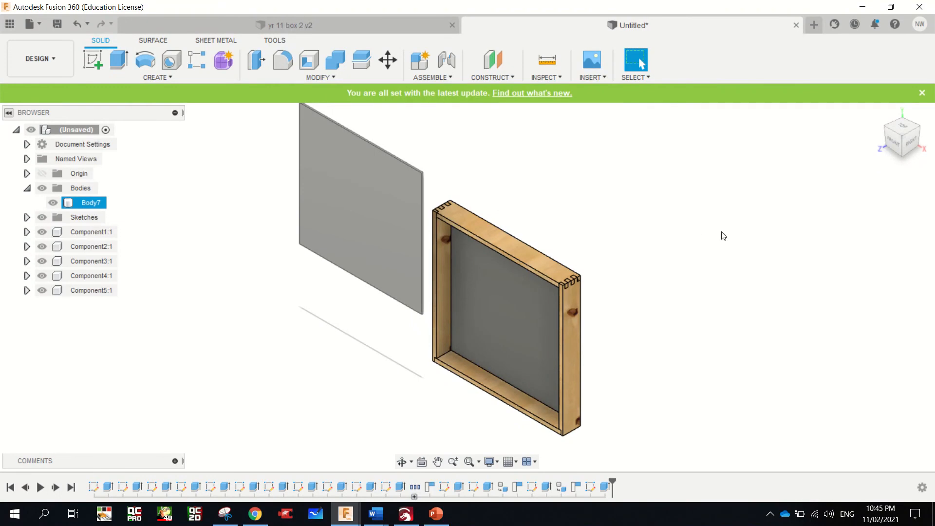
key(a)
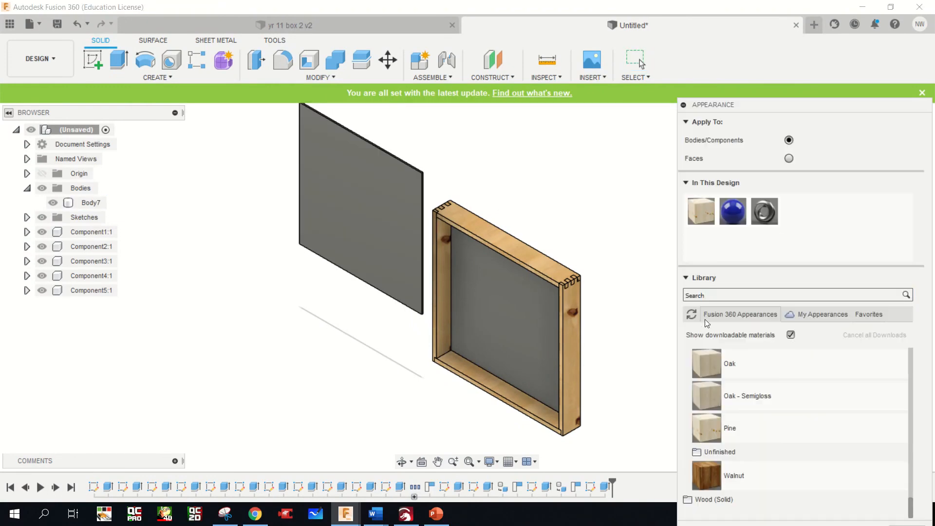
click(687, 278)
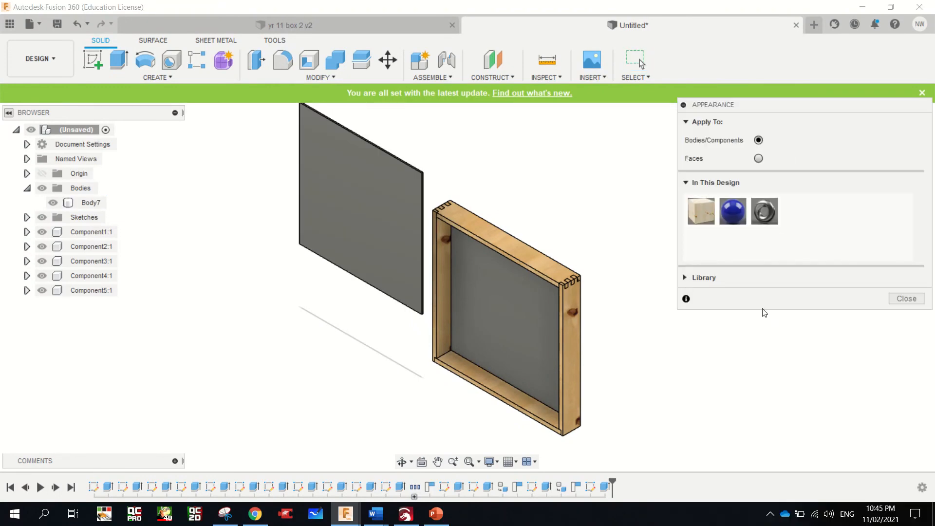
click(683, 278)
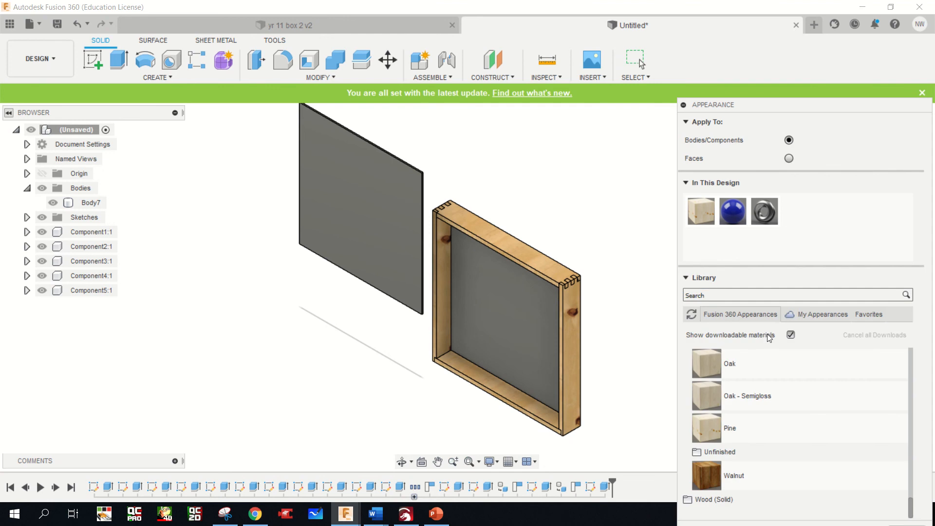
Look through the library's textured plastic and wood appearances for a material for the new panel
drag(910, 508, 913, 466)
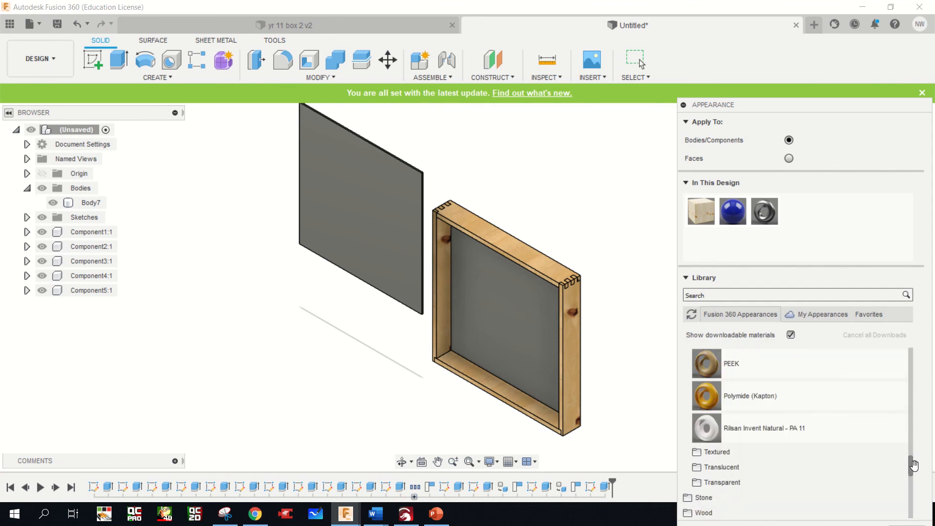
click(709, 453)
scroll(873, 454, down, 6)
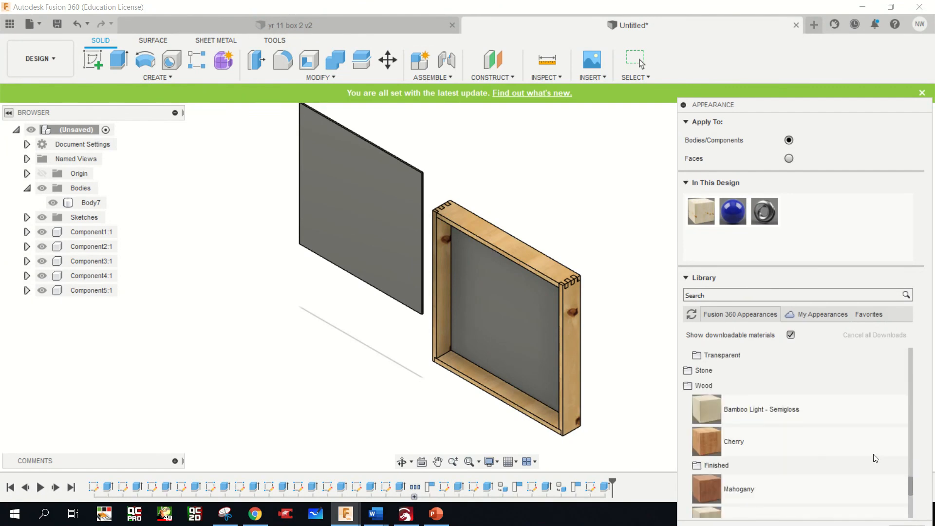
scroll(873, 454, up, 5)
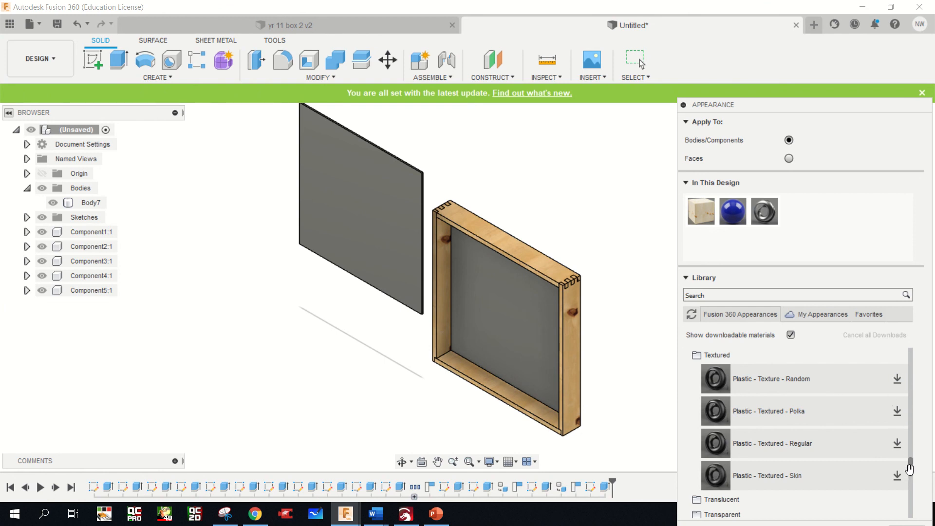
drag(909, 469, 924, 359)
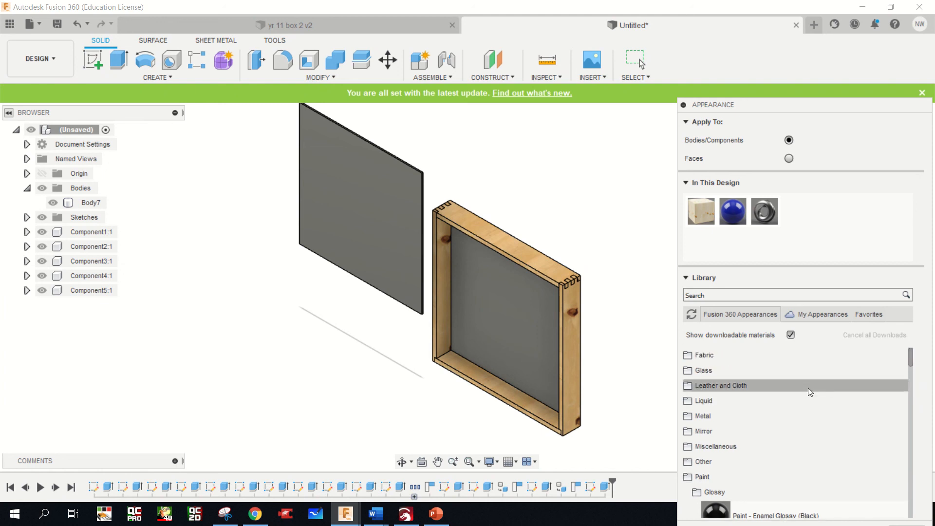
Expand the Leather and Cloth category with its Cloth and Leather subcategories and find the matte leather appearances
click(688, 386)
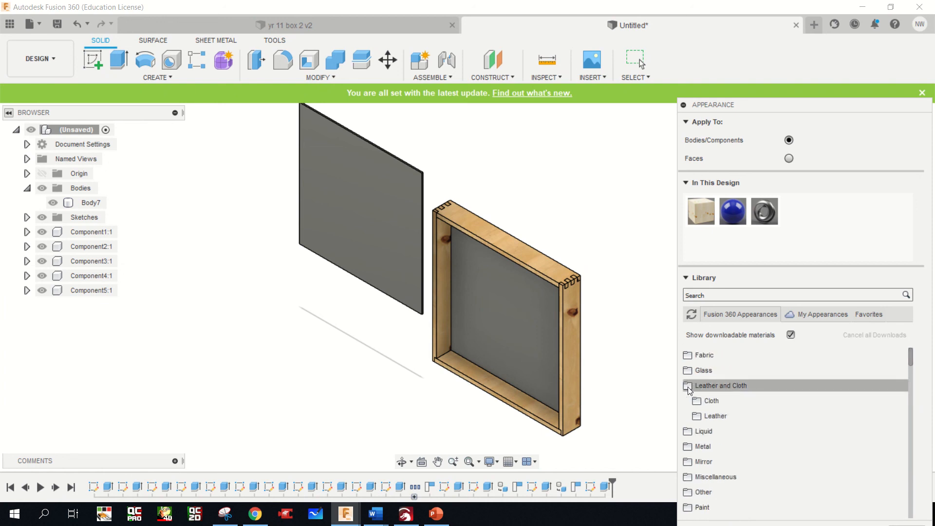
click(729, 400)
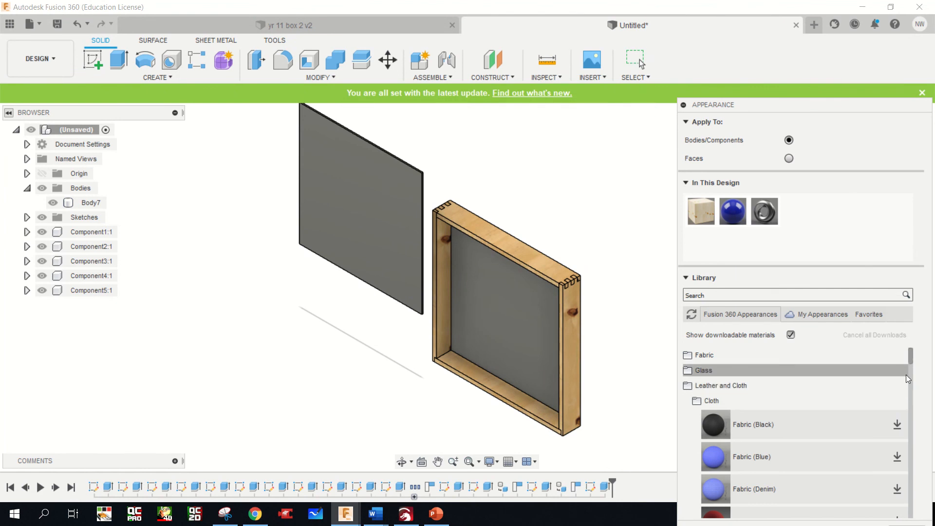
drag(909, 357, 910, 384)
click(713, 387)
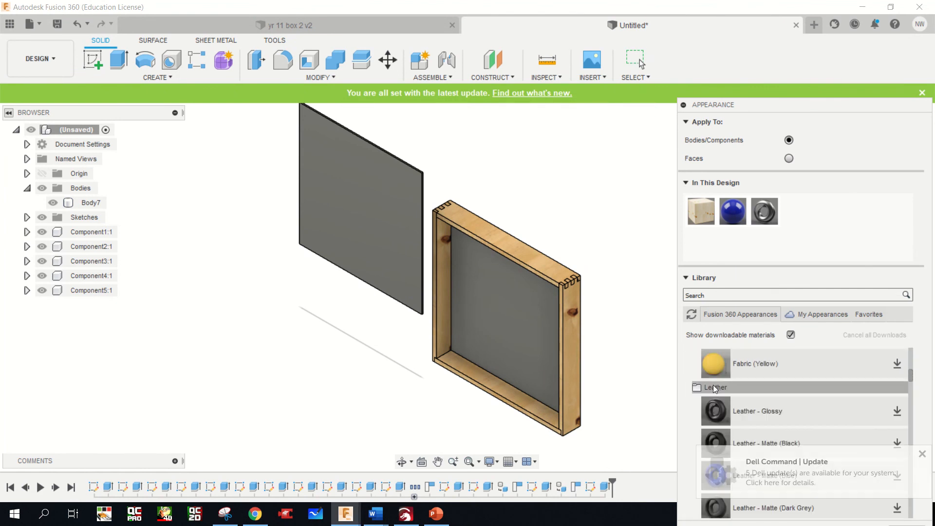
drag(911, 377, 913, 393)
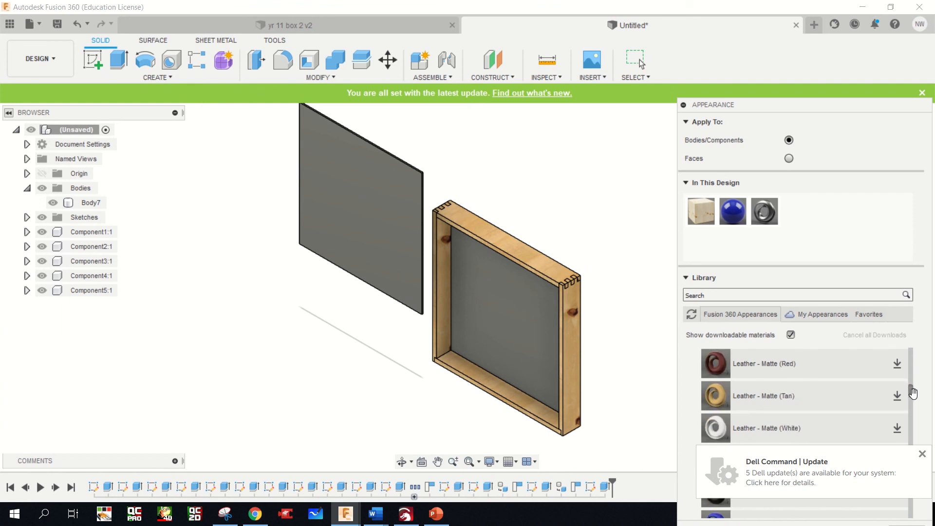
Try to apply Leather - Matte (Tan) to the new square panel, and download that appearance
drag(715, 395, 383, 263)
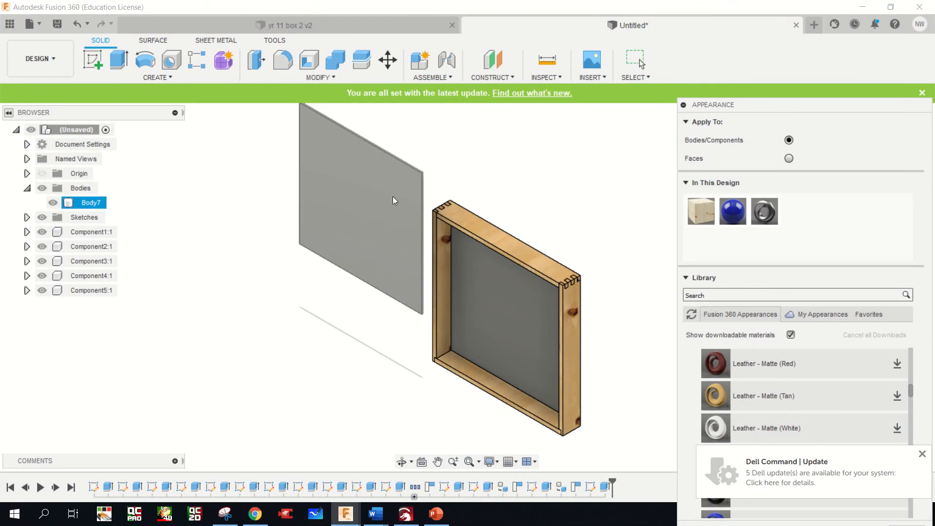
drag(392, 199, 392, 200)
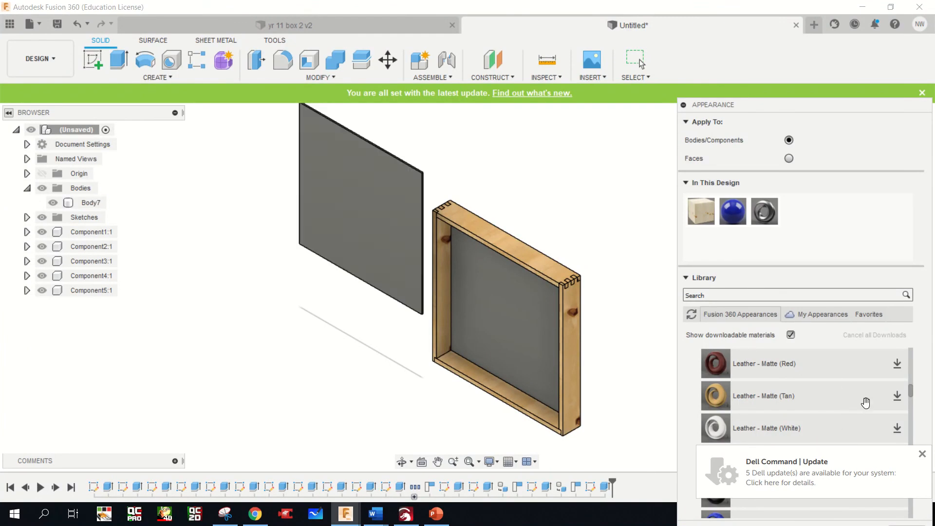
click(893, 396)
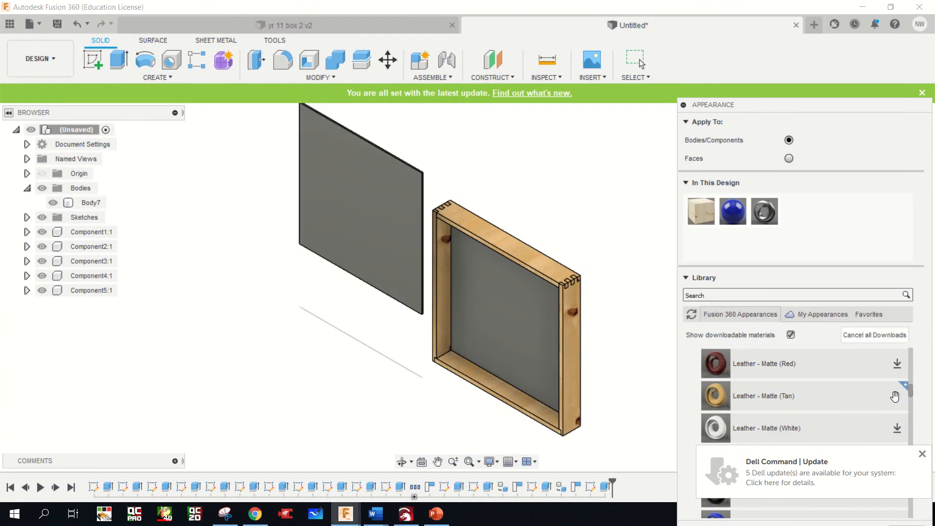
Apply the Leather - Matte (Tan) appearance to the loose square panel and close the Appearance settings
click(921, 453)
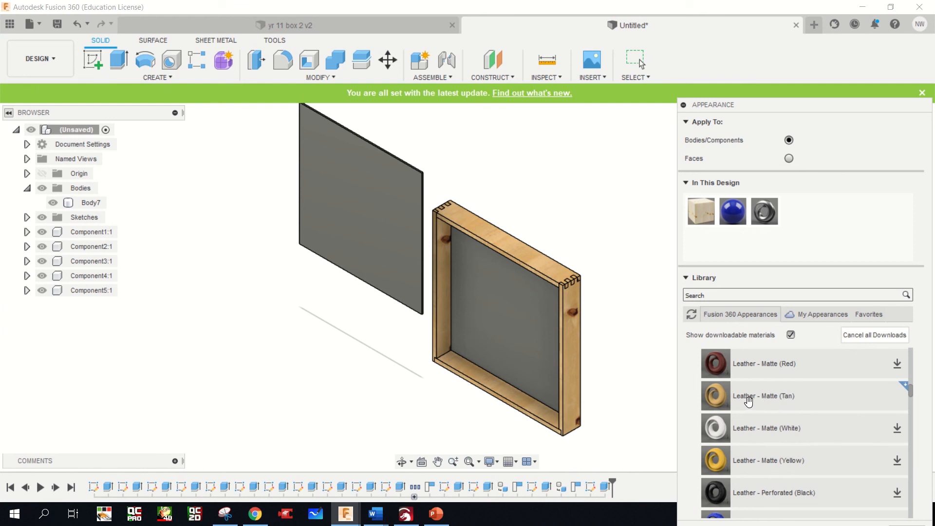
drag(749, 399, 360, 219)
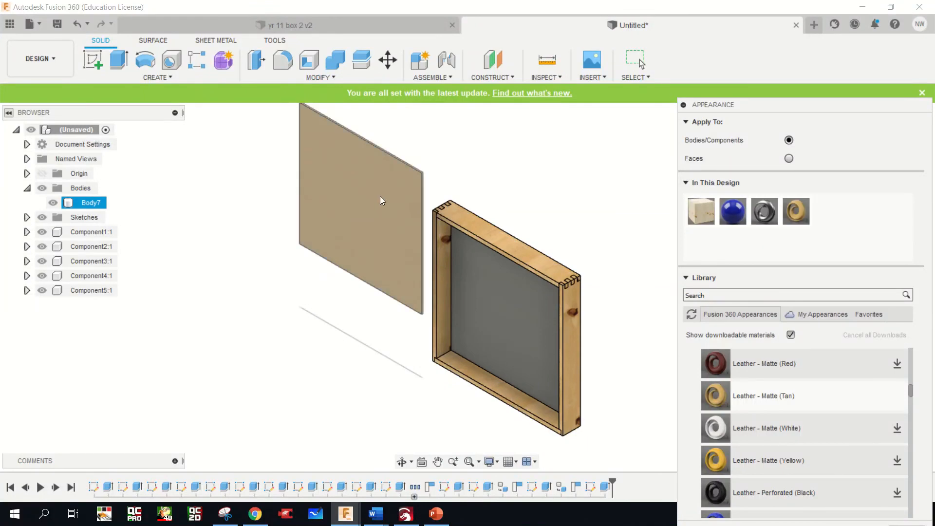
scroll(398, 177, up, 10)
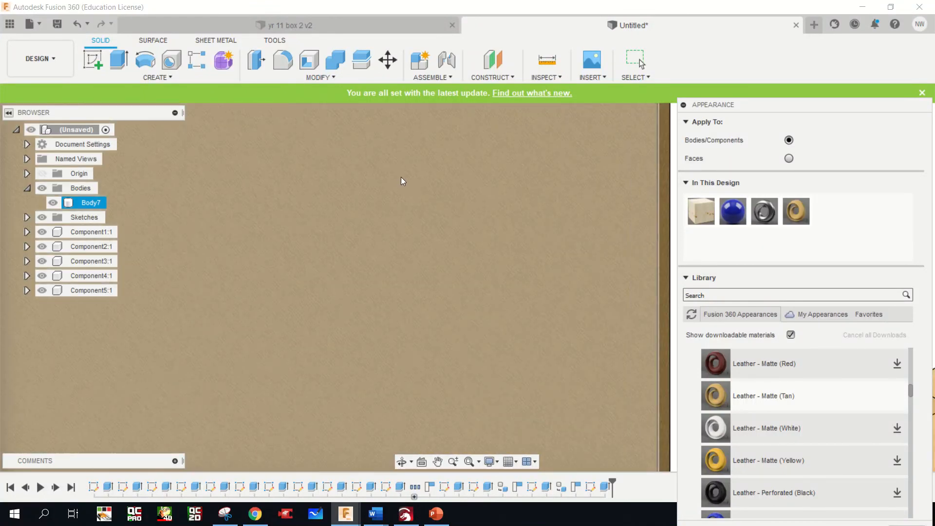
scroll(399, 181, down, 5)
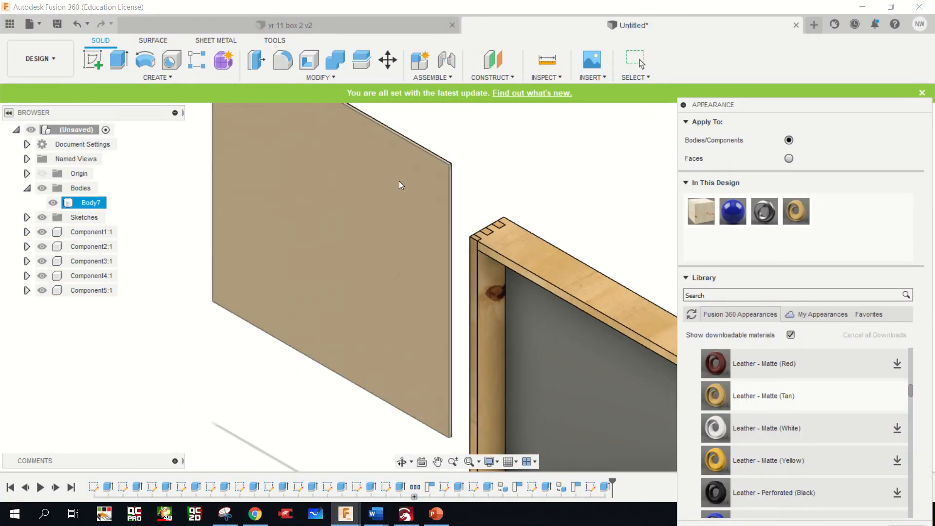
scroll(399, 180, down, 5)
click(292, 209)
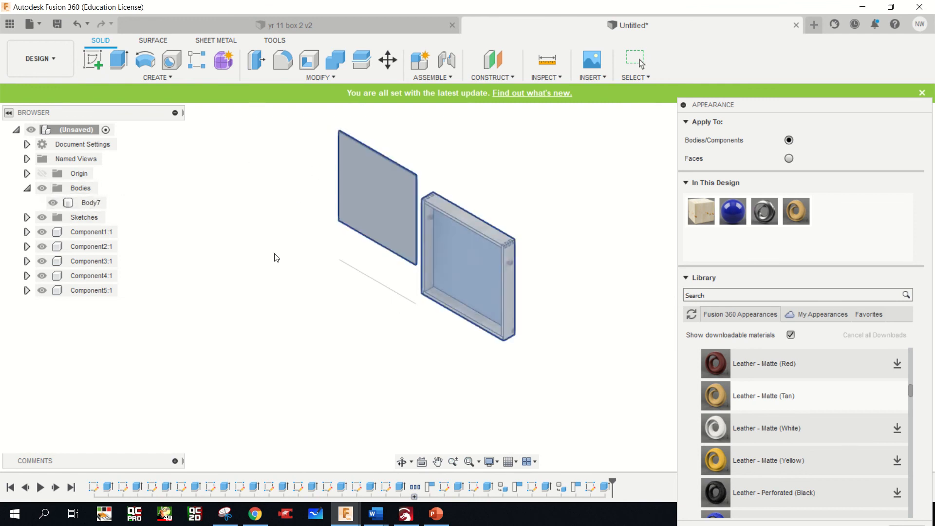
key(Escape)
Convert the loose square panel's body into a component
click(77, 189)
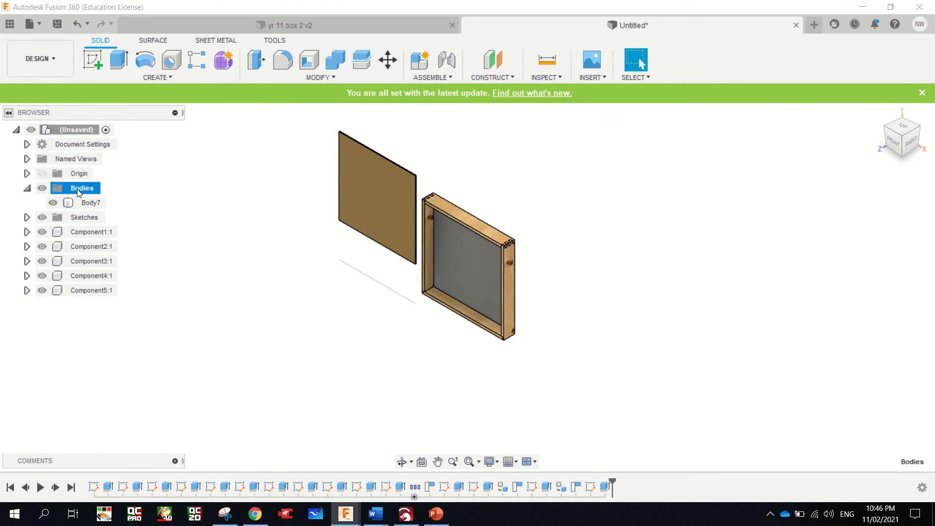
right_click(77, 189)
click(116, 199)
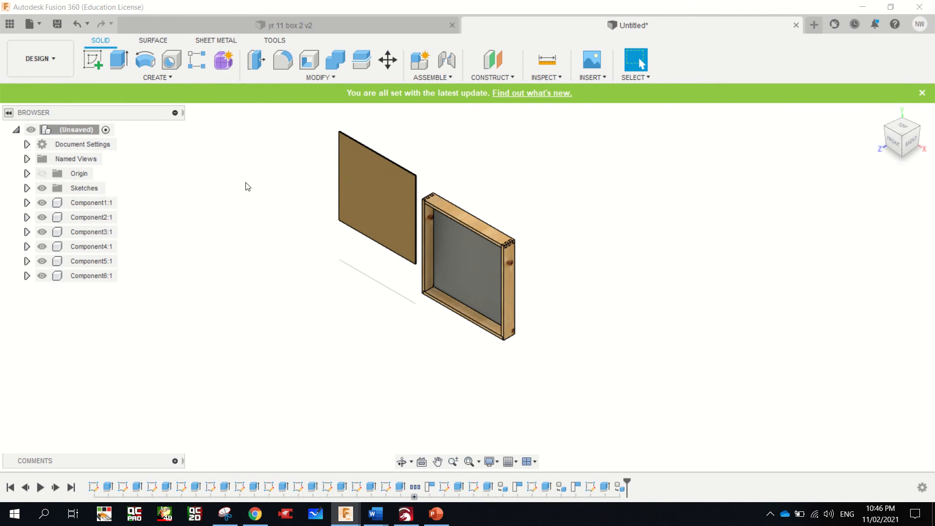
Set up a point-to-point component move for the tan square panel, with its lower rear corner beside the box as the origin point
click(355, 182)
right_click(355, 181)
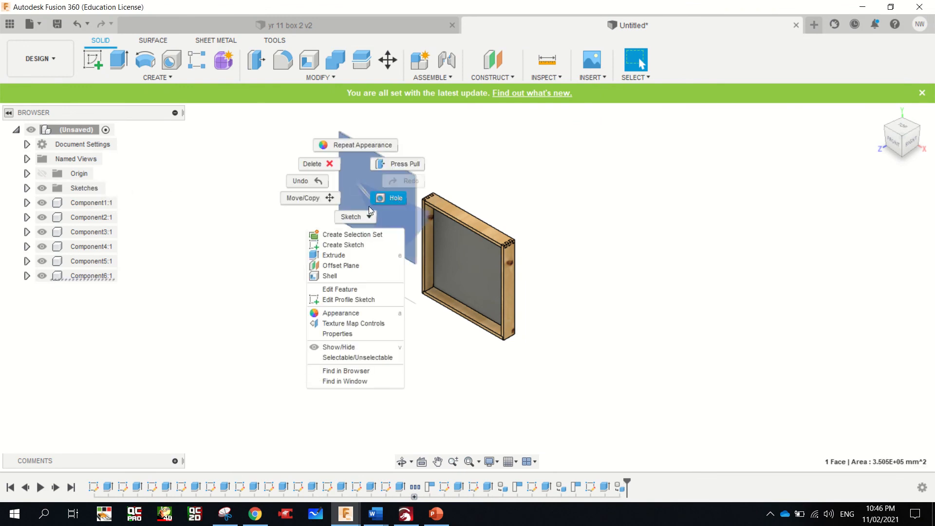
click(313, 200)
click(864, 193)
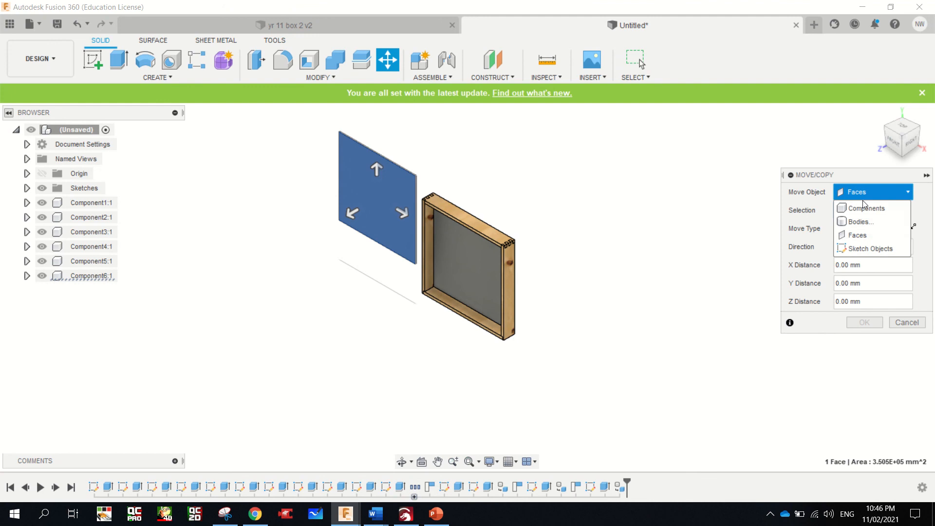
click(864, 208)
click(408, 205)
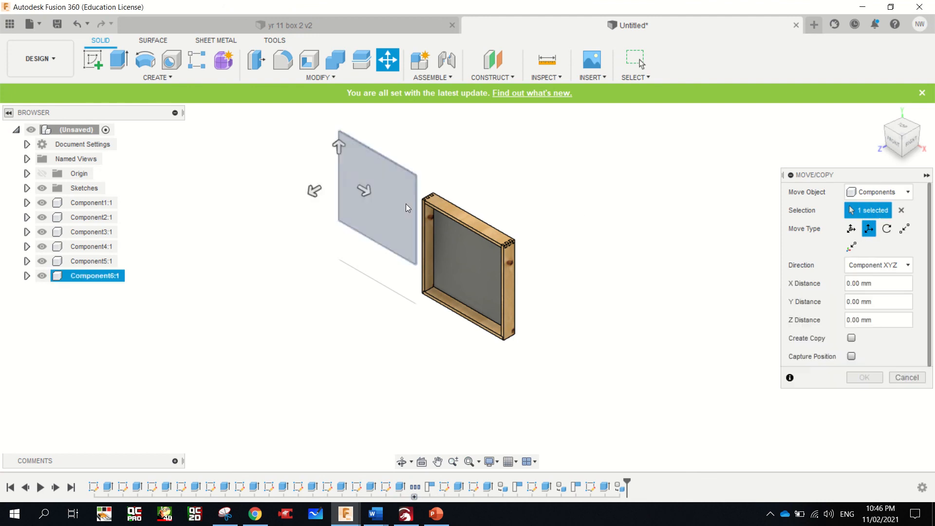
click(904, 228)
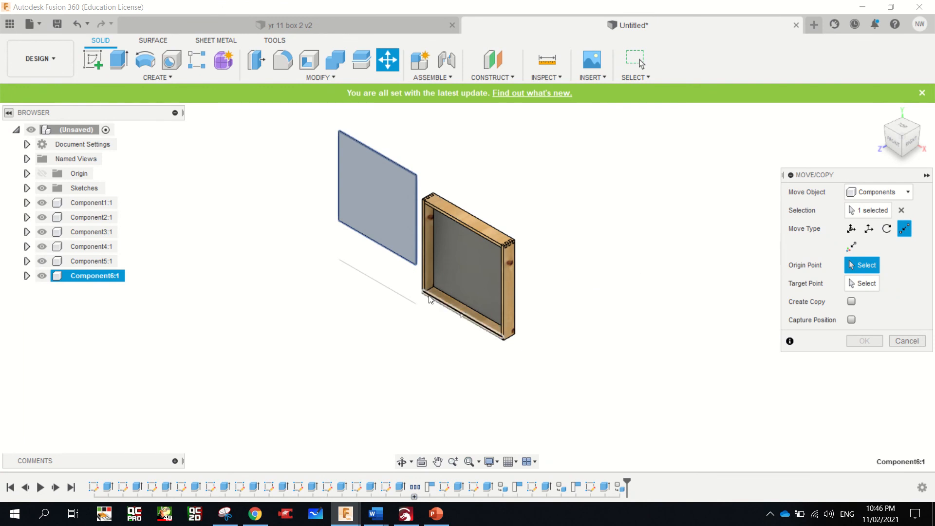
scroll(429, 289, up, 4)
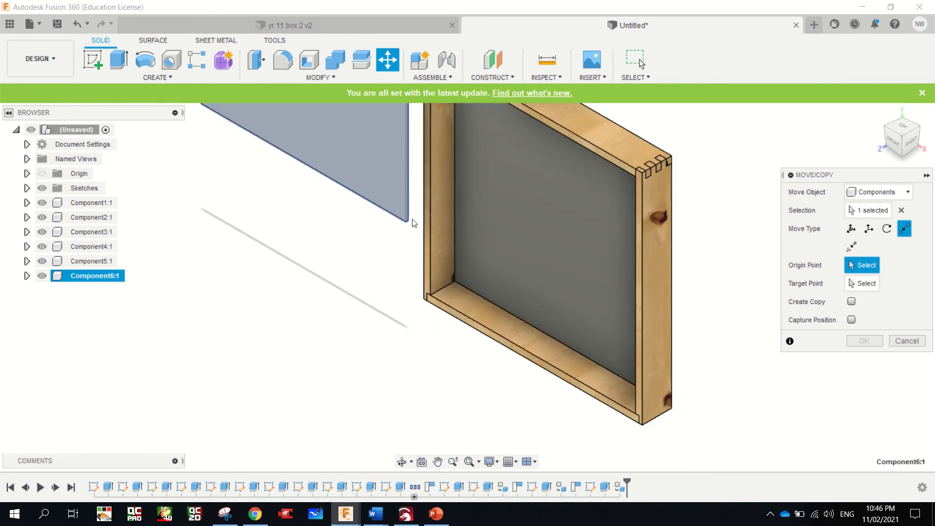
scroll(411, 224, up, 4)
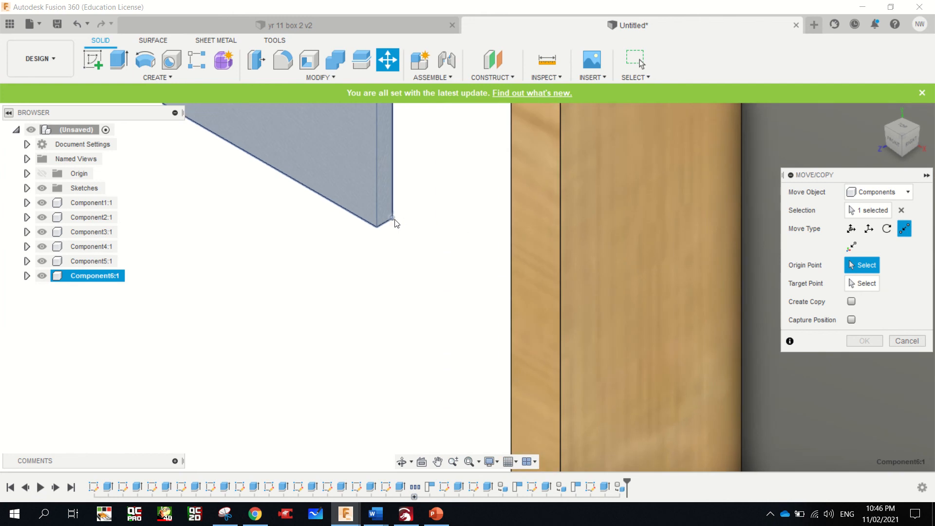
click(394, 220)
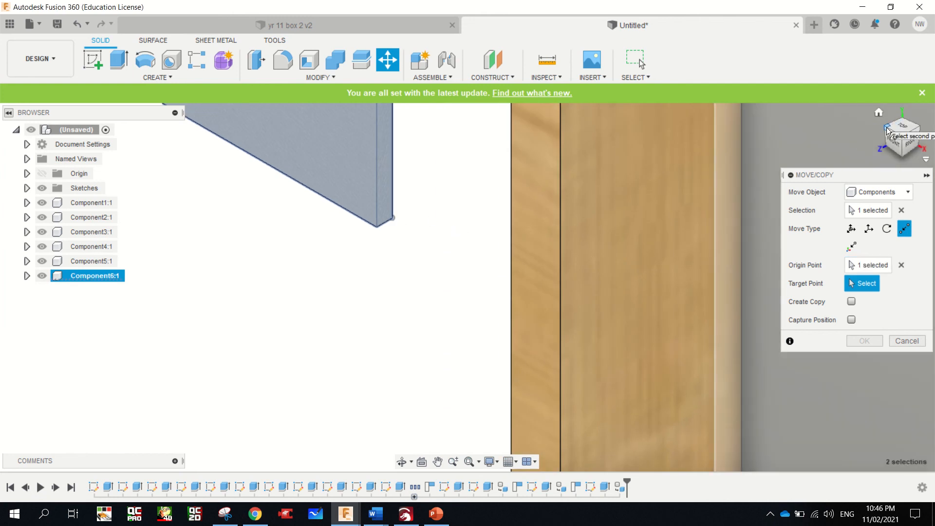
Set the box's lower inner corner against the back panel as the target point and complete the panel's move
click(919, 146)
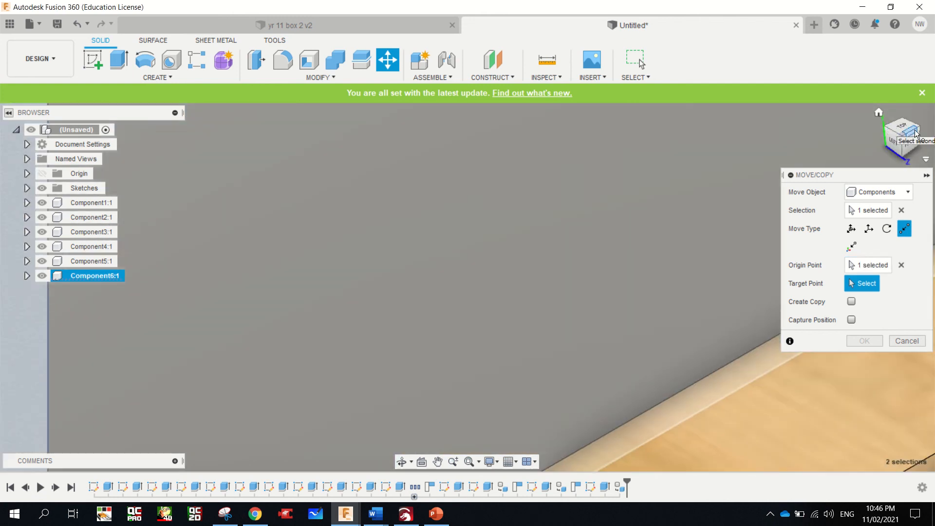
click(916, 133)
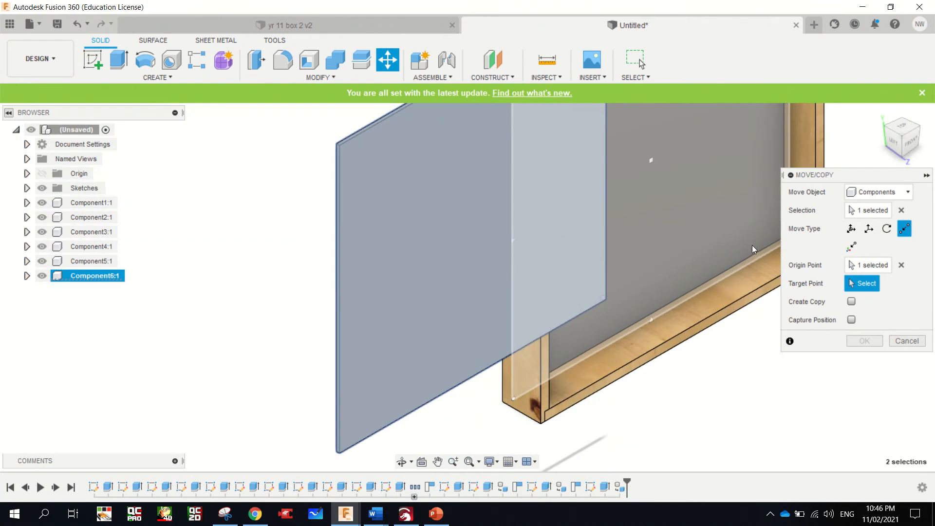
scroll(749, 241, up, 10)
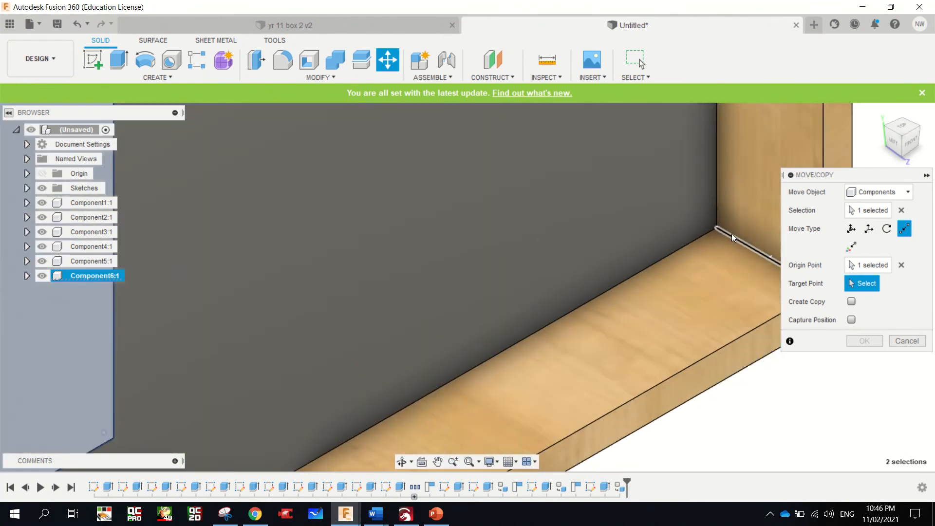
click(688, 215)
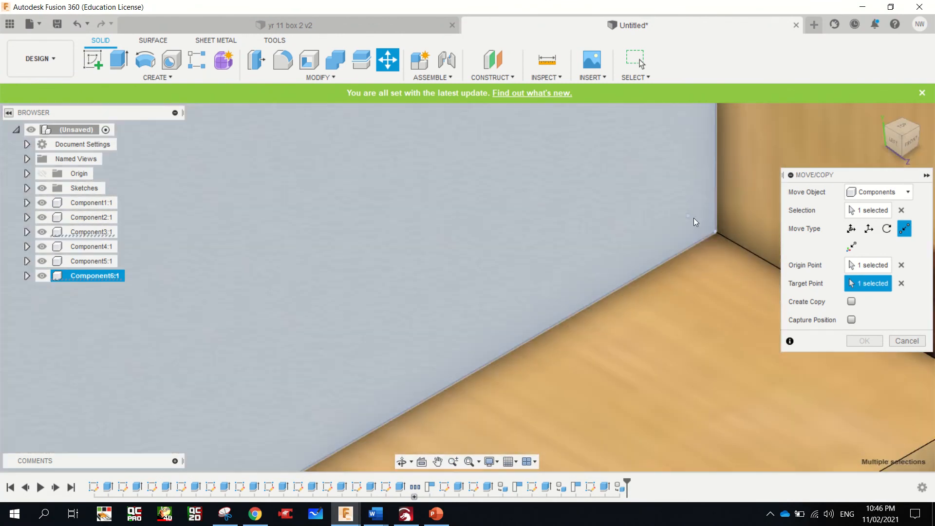
scroll(693, 220, down, 10)
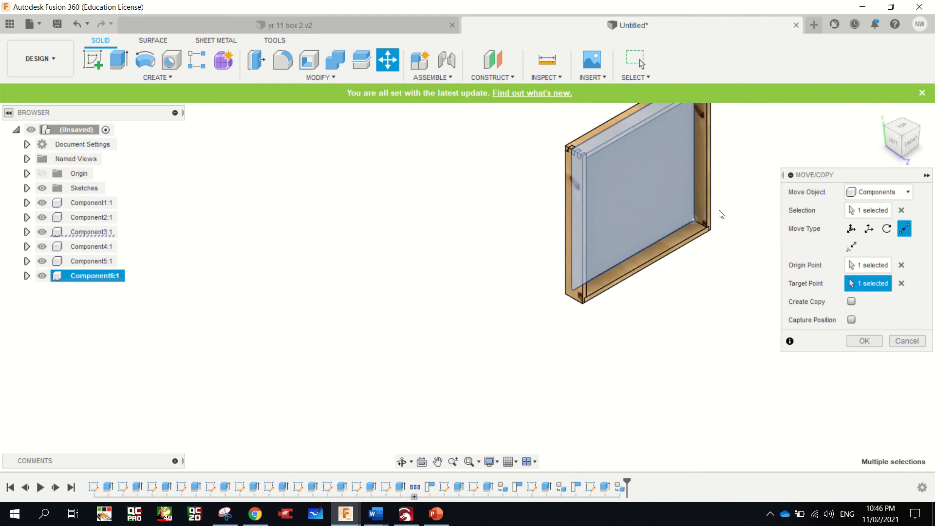
click(862, 340)
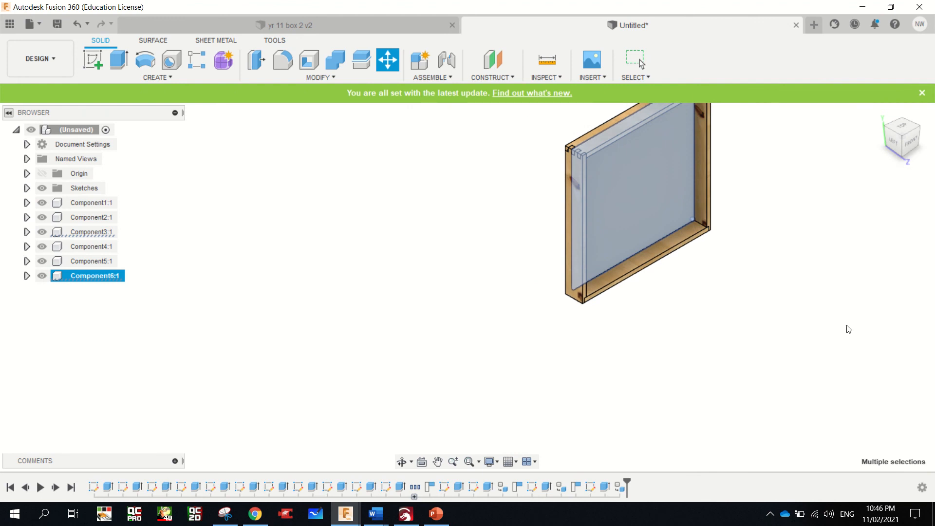
key(Escape)
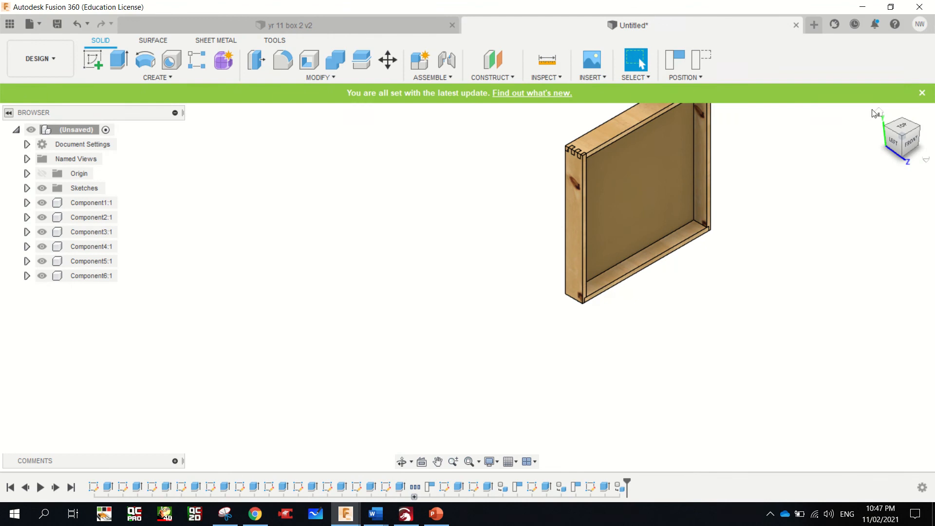
Return the finished box to the home view and save the design as "dartboard cabinet"
click(879, 115)
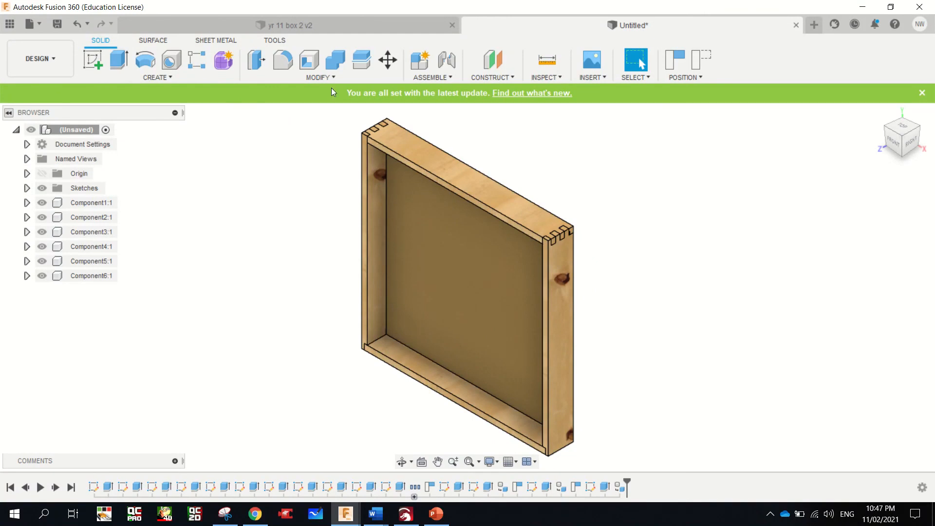
click(57, 23)
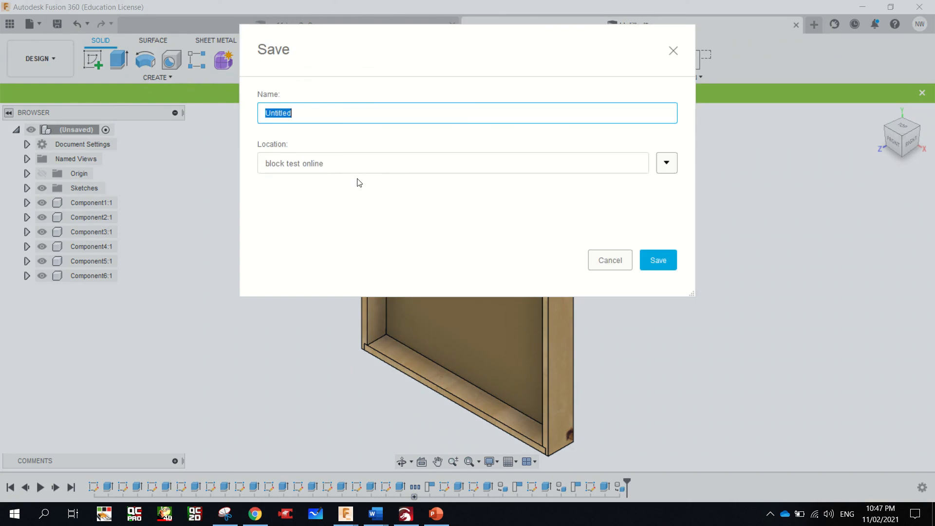
text(dartboard cabinet)
click(655, 265)
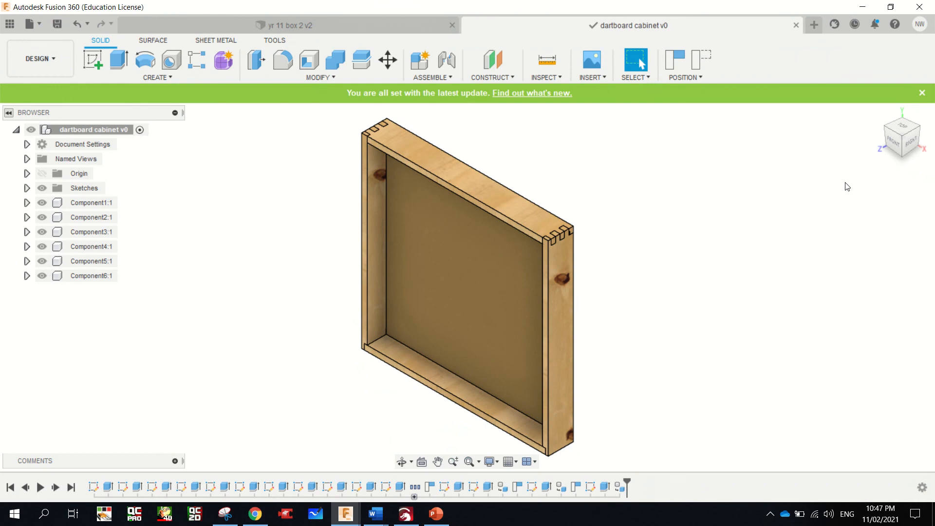
mouse_move(906, 136)
mouse_down()
mouse_move(925, 105)
mouse_move(920, 83)
mouse_up()
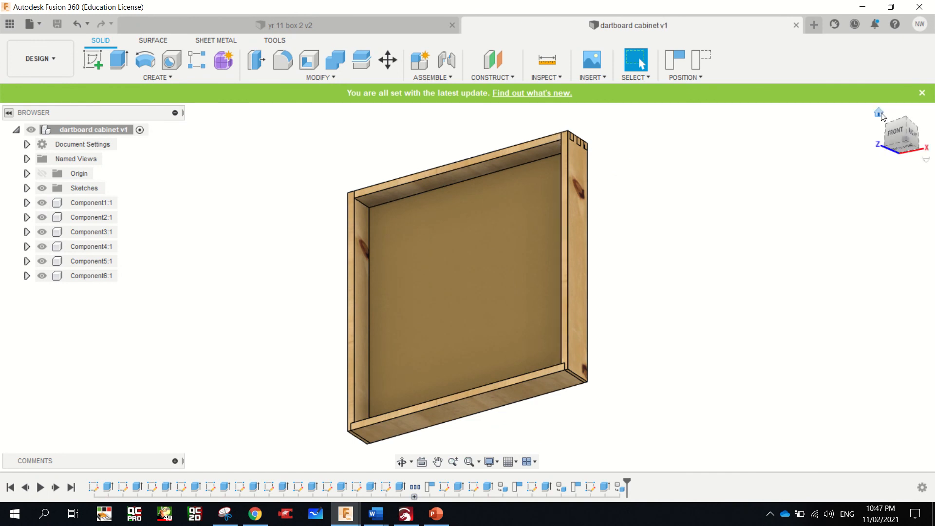
click(878, 113)
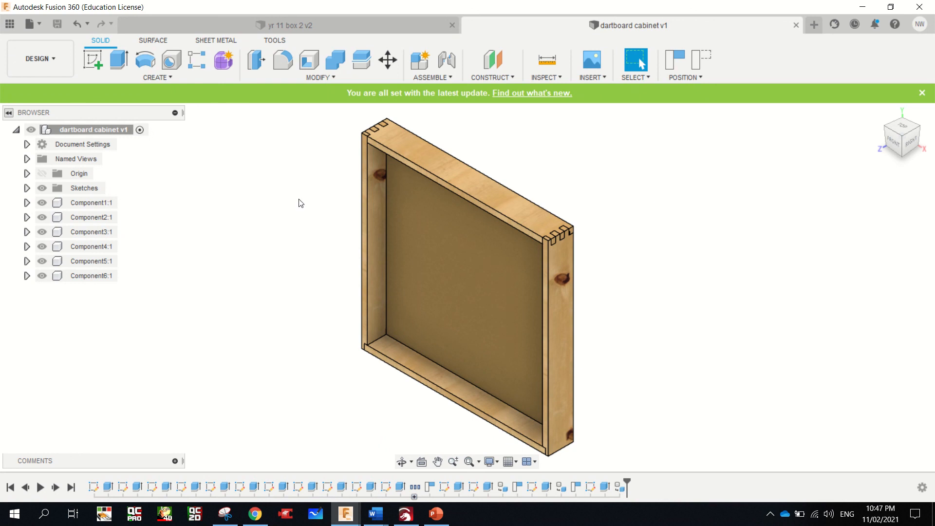